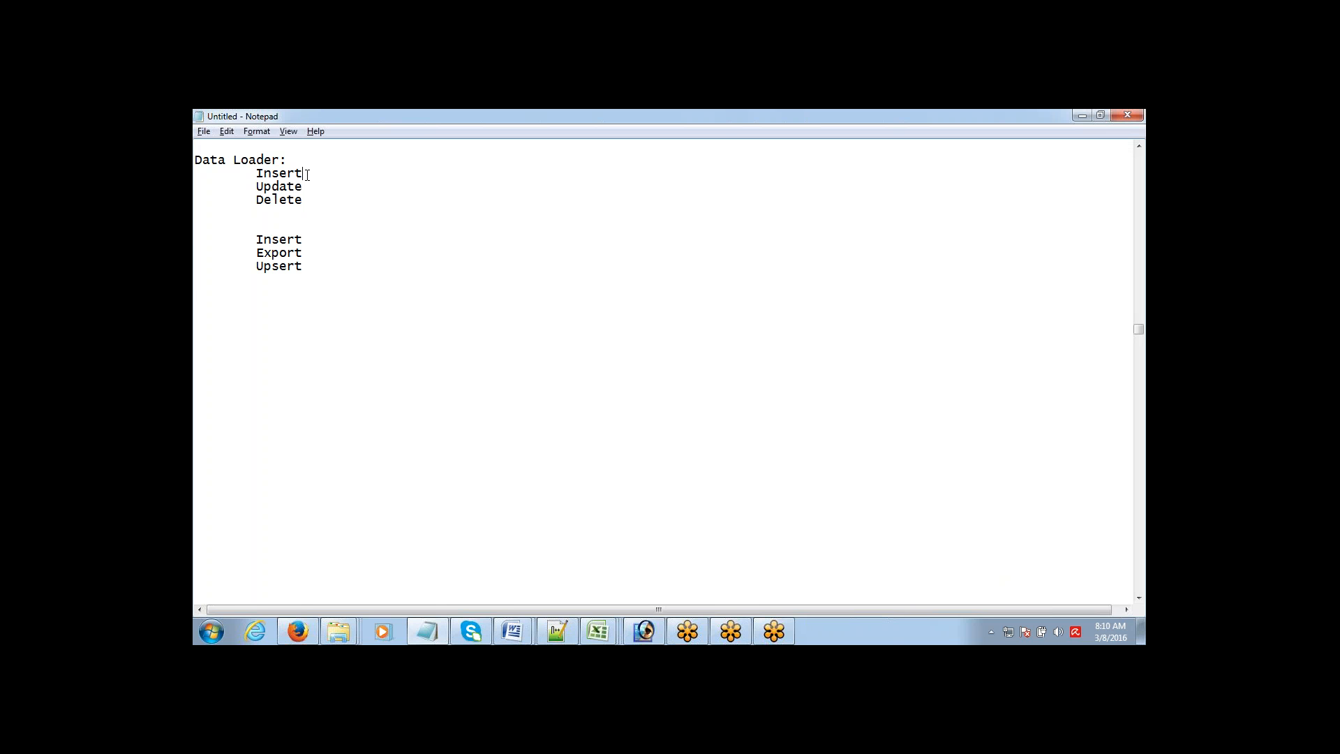
- Add the indented line "Accounts & Contacts" below the Insert, Export and Upsert list in the Data Loader notes
{"action": "key", "text": "Down"}
{"action": "key", "text": "Down"}
{"action": "key", "text": "Down"}
{"action": "key", "text": "Down"}
{"action": "key", "text": "Down"}
{"action": "key", "text": "Down"}
{"action": "type", "text": "Accounts & COntacts"}
{"action": "key", "text": "ctrl+shift+Left"}
{"action": "key", "text": "Right"}
{"action": "key", "text": "shift+Right"}
{"action": "type", "text": "o"}
{"action": "key", "text": "ctrl+shift+Left"}
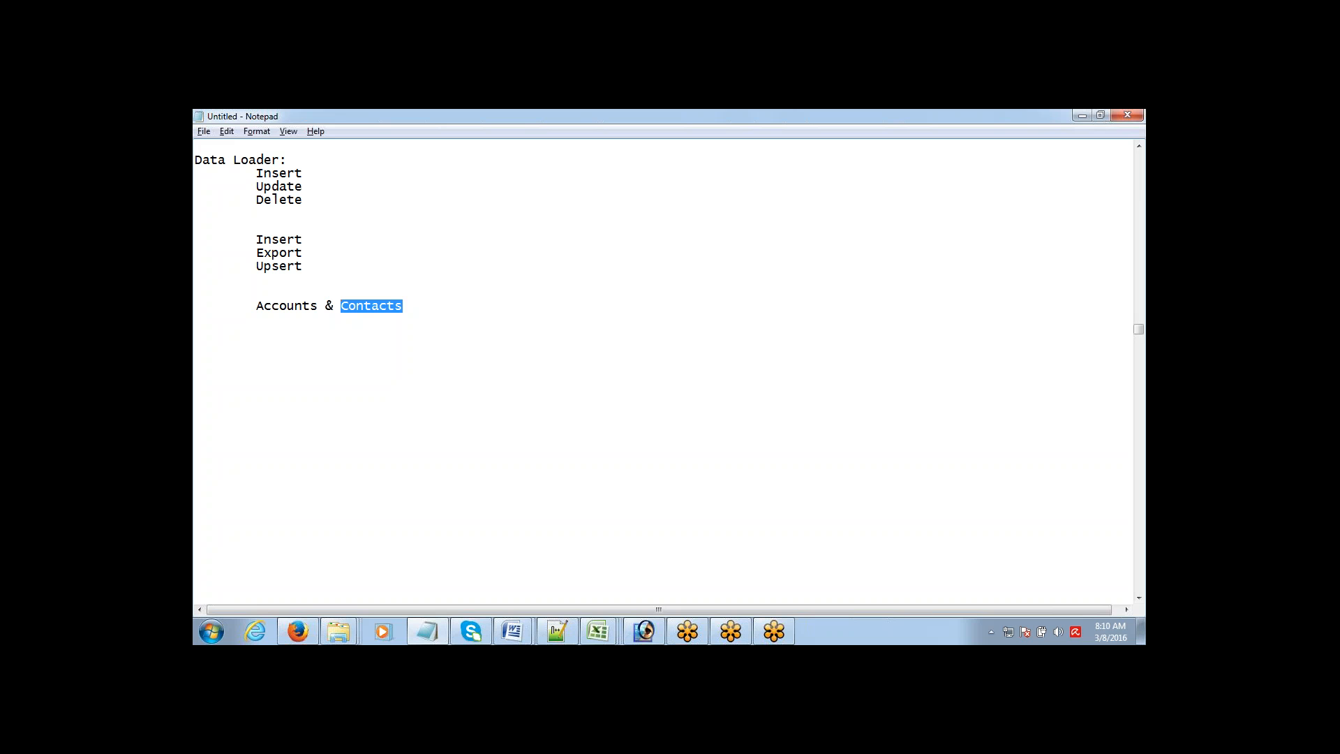
{"action": "key", "text": "Right"}
{"action": "key", "text": "ctrl+shift+Left"}
{"action": "key", "text": "Right"}
- Switch to the Insert_Contacts workbook in Excel and delete the entire Type column
{"action": "left_click", "coordinate": [1104, 304]}
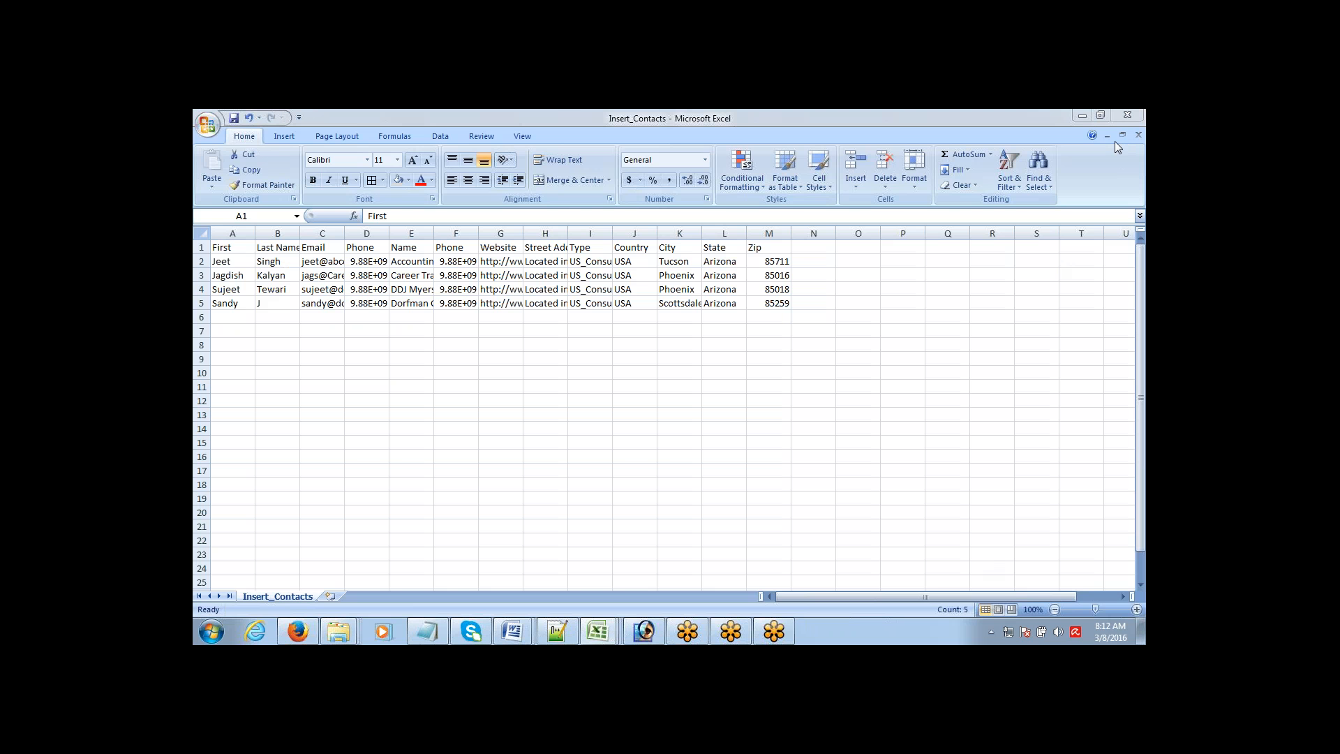
{"action": "left_click", "coordinate": [452, 320]}
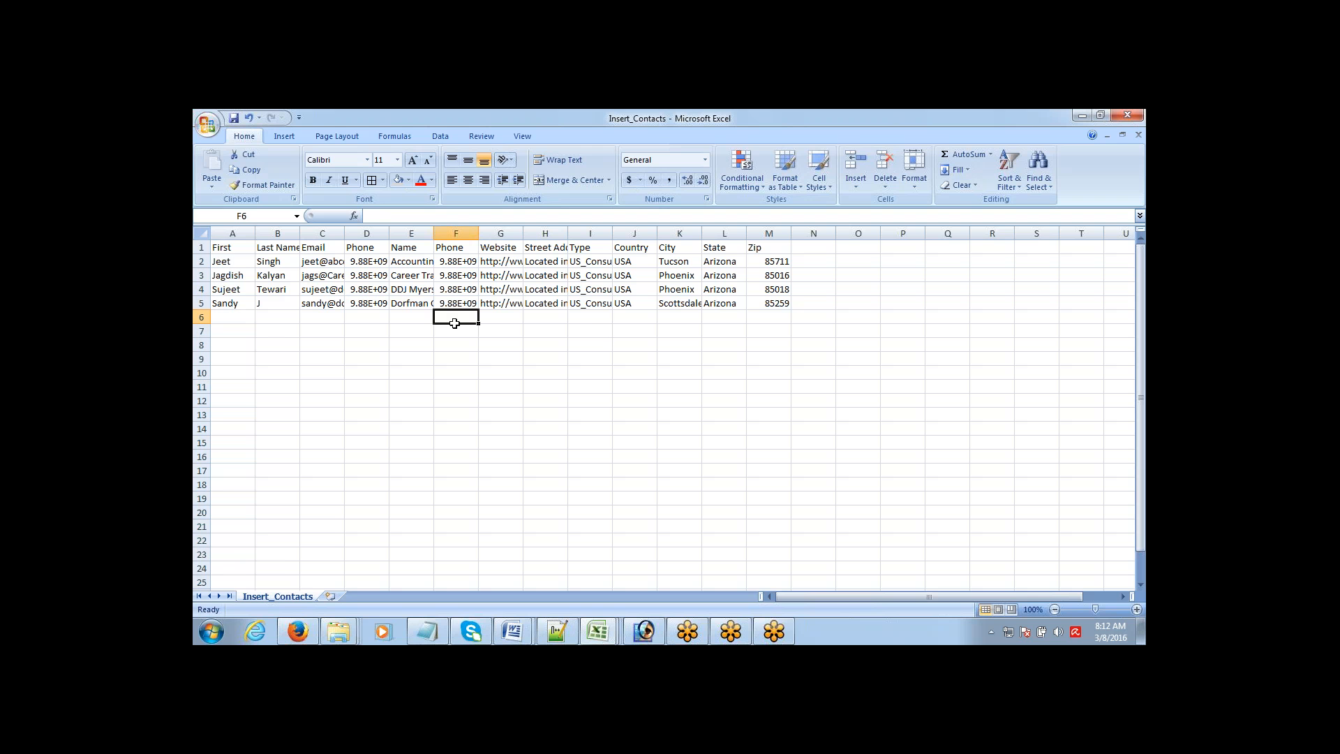
{"action": "left_click", "coordinate": [240, 260]}
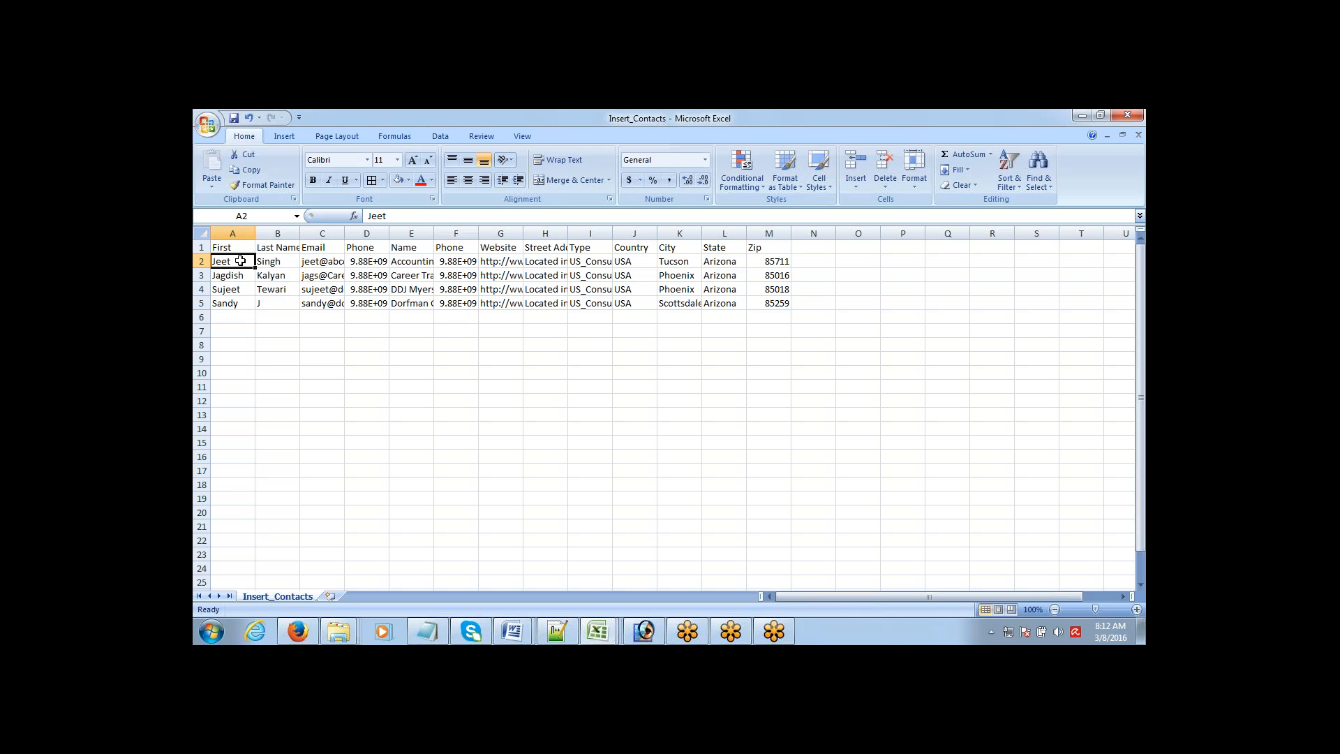
{"action": "key", "text": "Tab"}
{"action": "key", "text": "Tab"}
{"action": "key", "text": "Tab"}
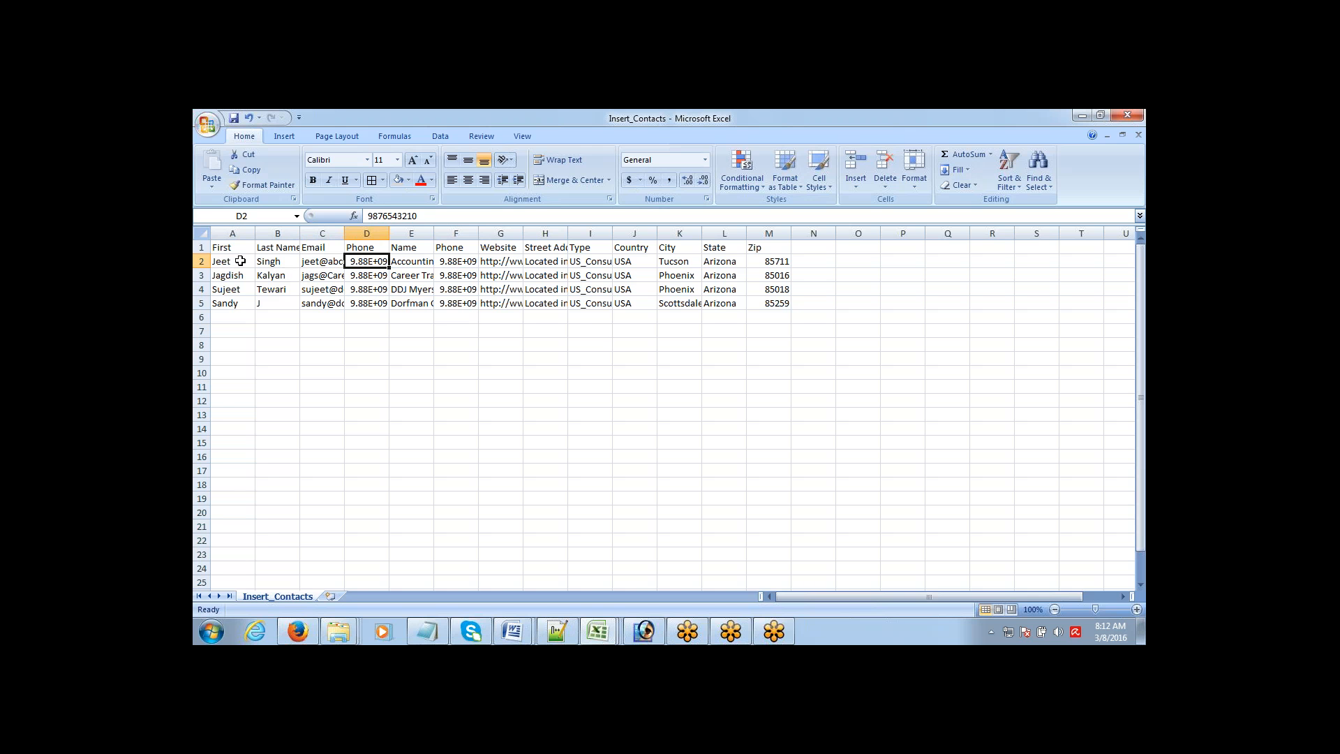
{"action": "key", "text": "Tab"}
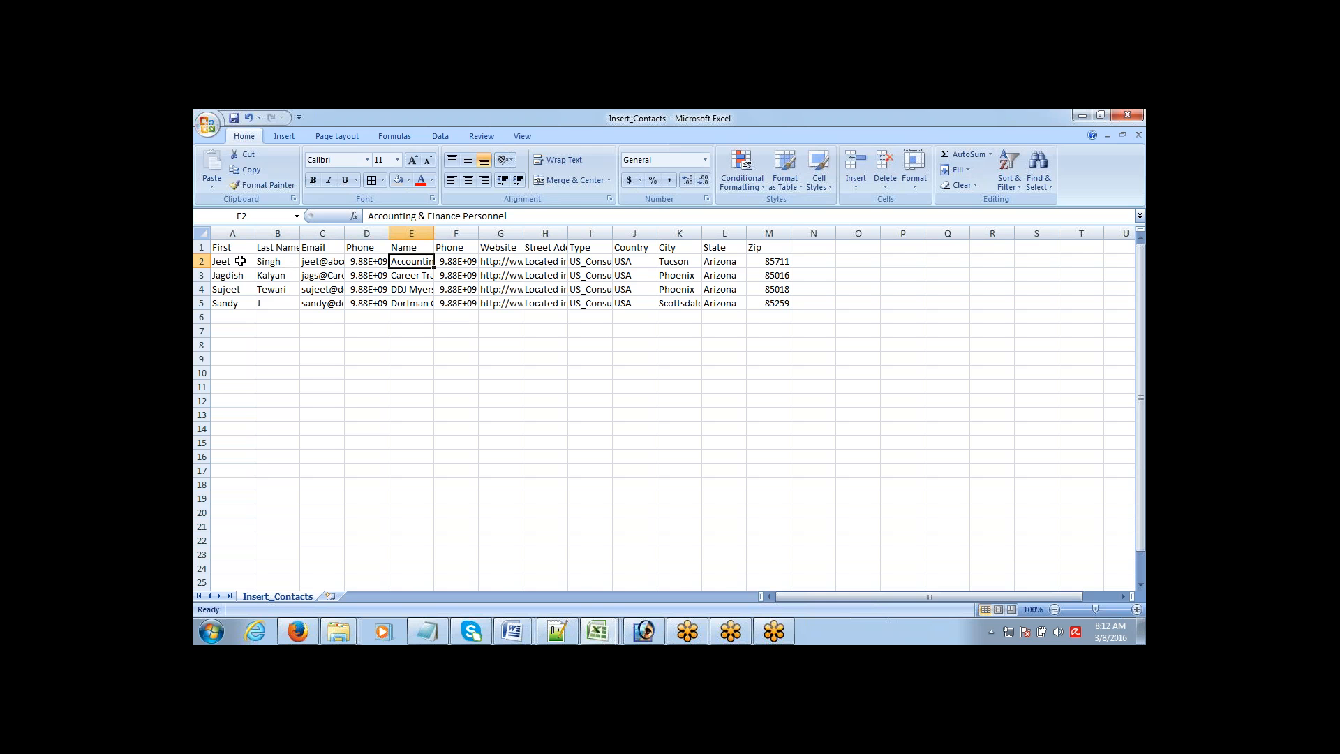
{"action": "key", "text": "Tab"}
{"action": "key", "text": "Tab"}
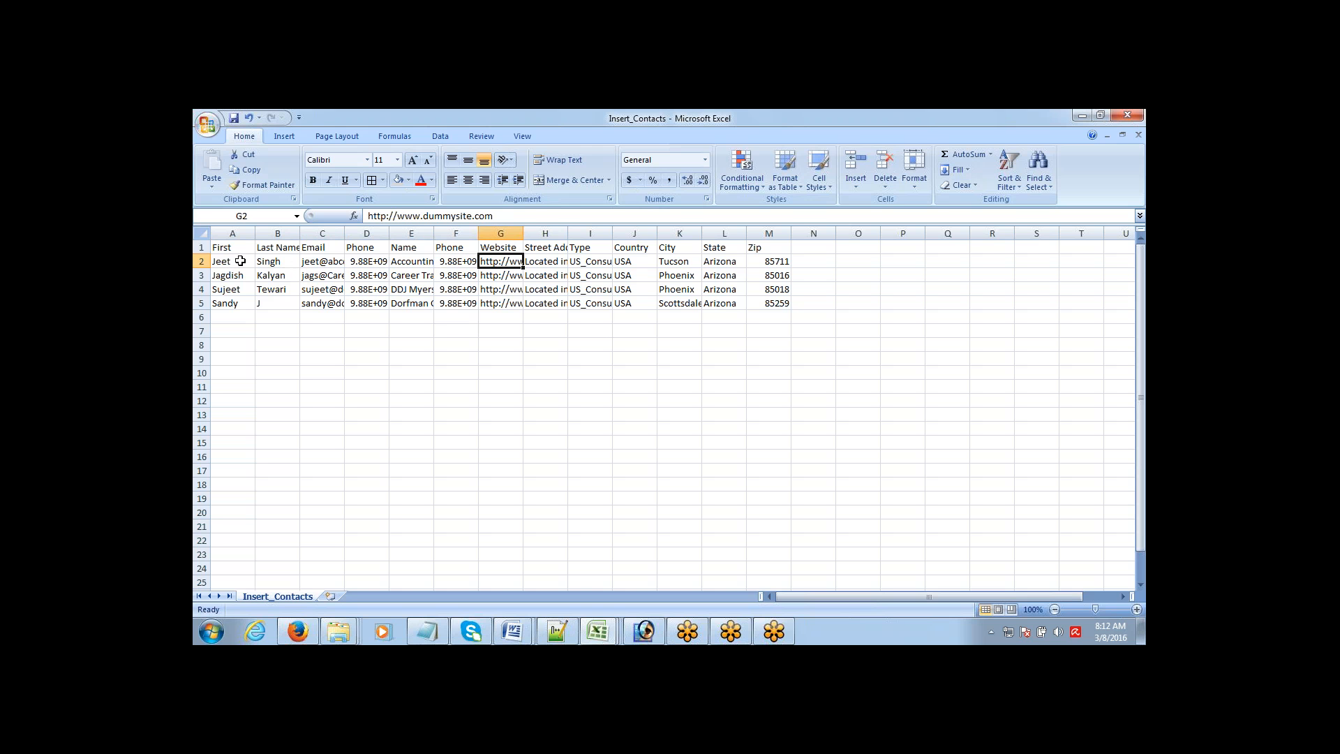
{"action": "key", "text": "Tab"}
{"action": "key", "text": "Tab"}
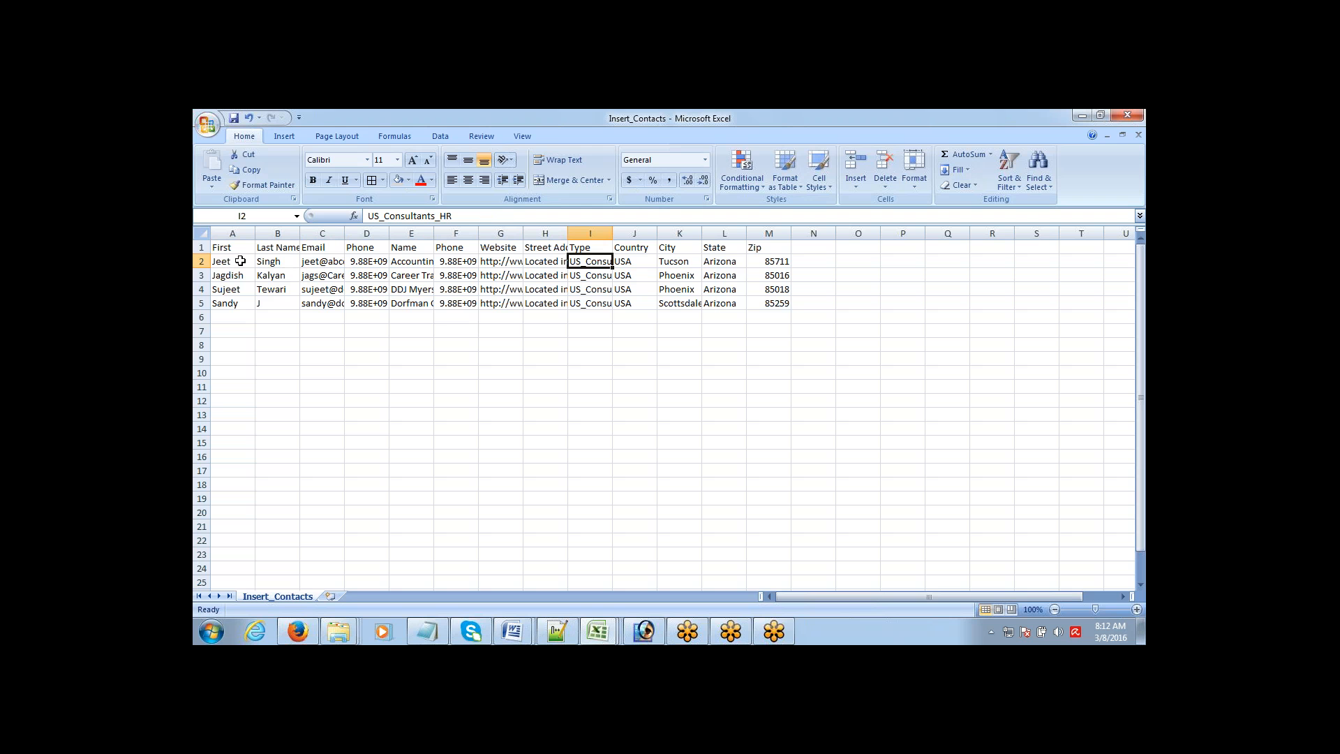
{"action": "key", "text": "ctrl+space"}
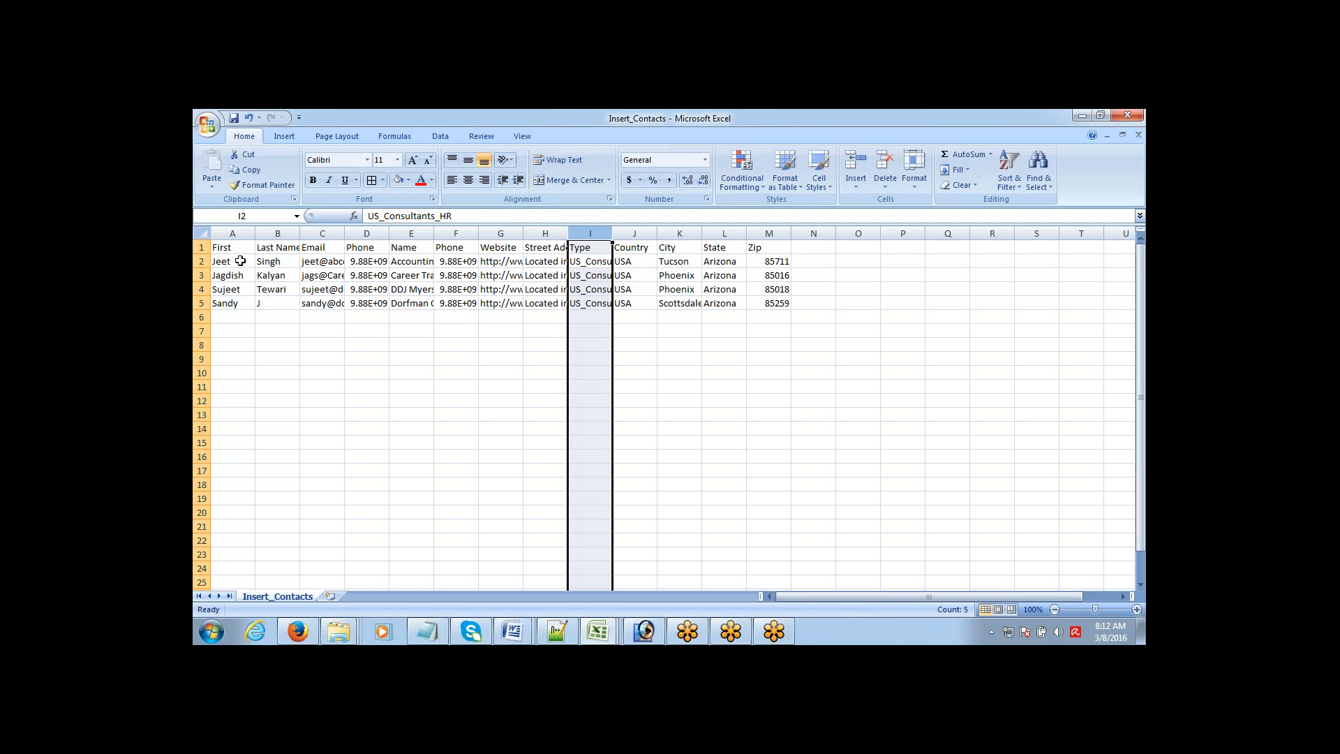
{"action": "key", "text": "ctrl+minus"}
{"action": "key", "text": "Right"}
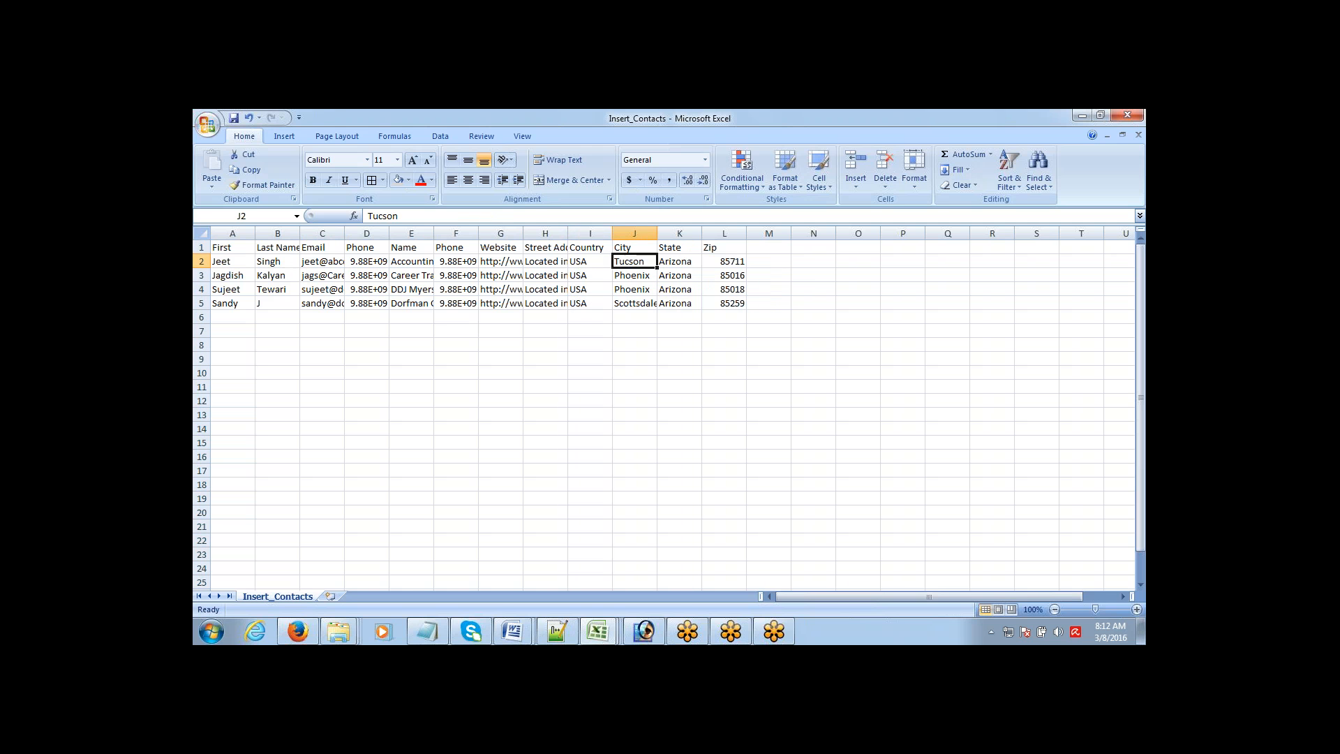
- Examine the remaining fields of the first record in row 2, from First across to Zip
{"action": "key", "text": "Left"}
{"action": "key", "text": "Right"}
{"action": "key", "text": "Right"}
{"action": "key", "text": "Right"}
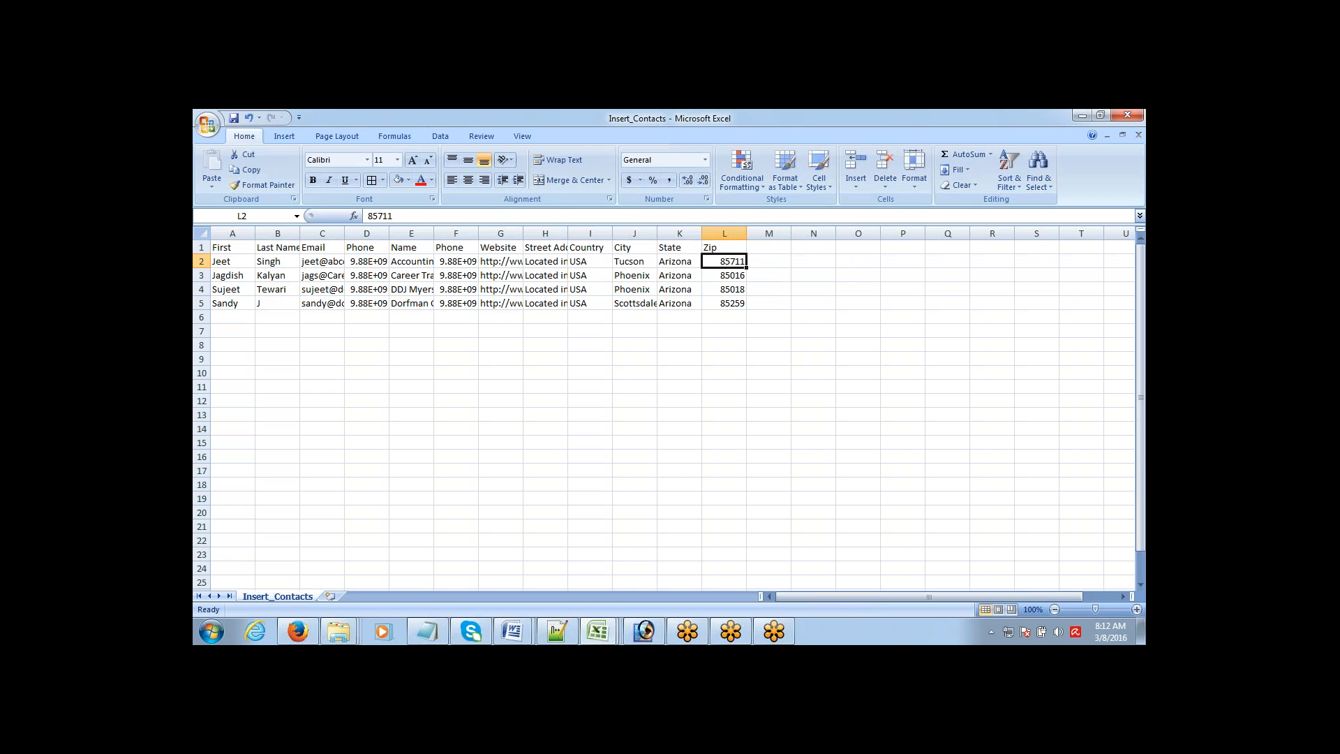
{"action": "key", "text": "Left"}
{"action": "key", "text": "Left"}
{"action": "key", "text": "Left"}
{"action": "key", "text": "Left"}
{"action": "key", "text": "Left"}
{"action": "key", "text": "Left"}
{"action": "key", "text": "Left"}
{"action": "key", "text": "Left"}
{"action": "key", "text": "Left"}
{"action": "key", "text": "Left"}
{"action": "key", "text": "Left"}
{"action": "key", "text": "Right"}
{"action": "key", "text": "Right"}
{"action": "key", "text": "Right"}
{"action": "key", "text": "Right"}
{"action": "key", "text": "Right"}
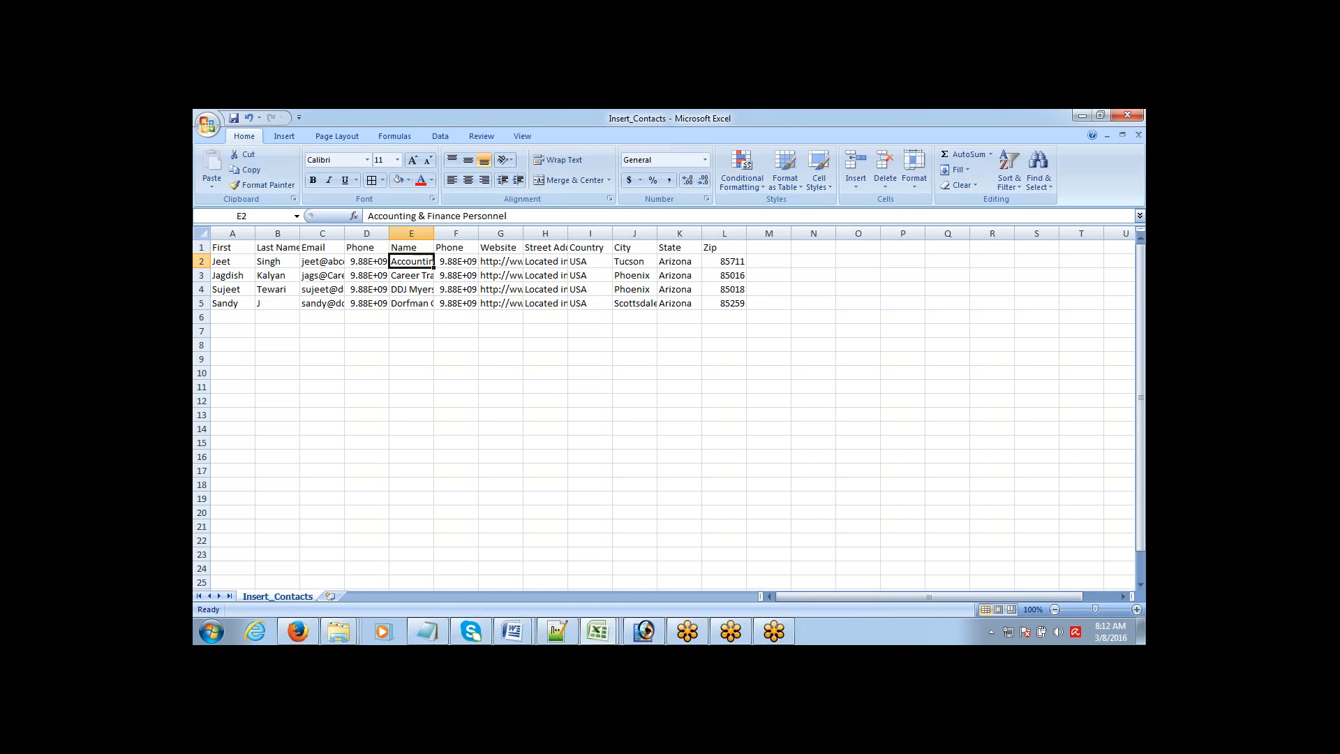
- Highlight the account data block from the Name column through Zip, including its header and all records
{"action": "key", "text": "Up"}
{"action": "key", "text": "Left"}
{"action": "key", "text": "Left"}
{"action": "key", "text": "Right"}
{"action": "key", "text": "shift+Down"}
{"action": "key", "text": "shift+Down"}
{"action": "key", "text": "shift+Down"}
{"action": "key", "text": "shift+Down"}
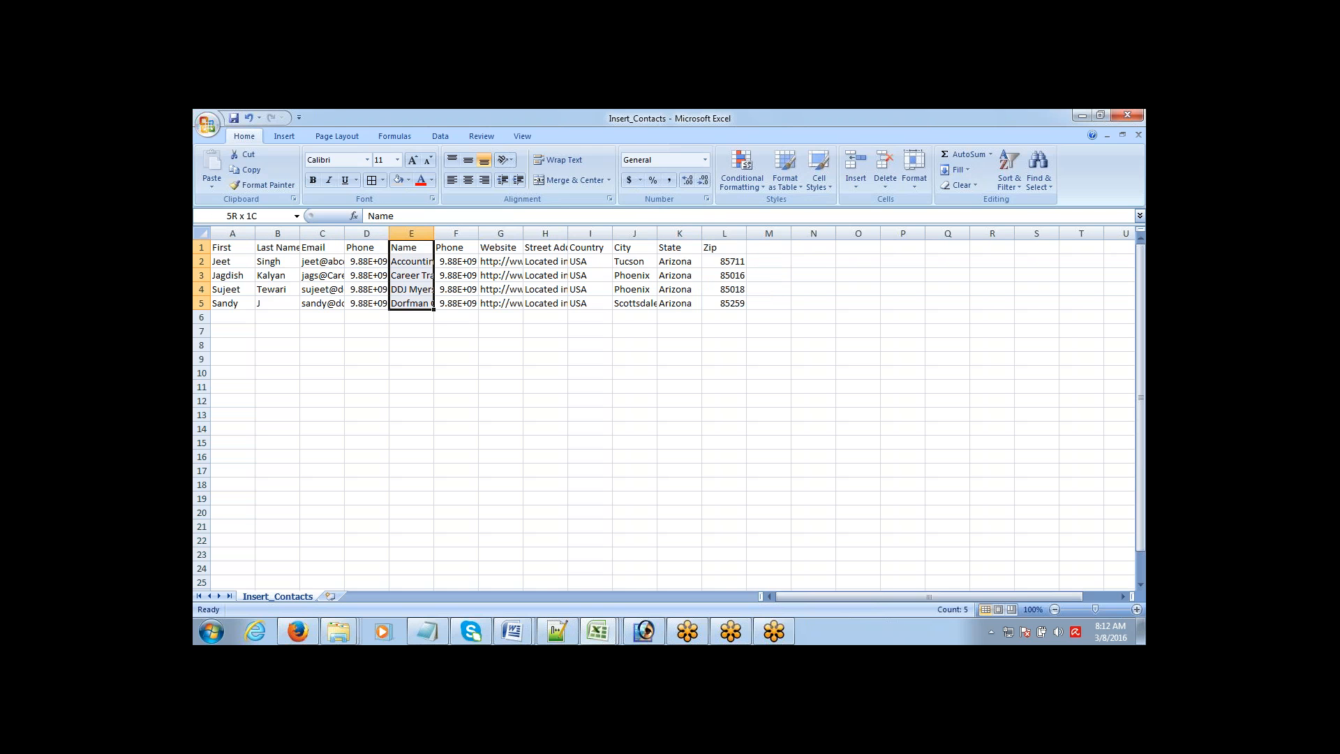
{"action": "key", "text": "ctrl+shift+Right"}
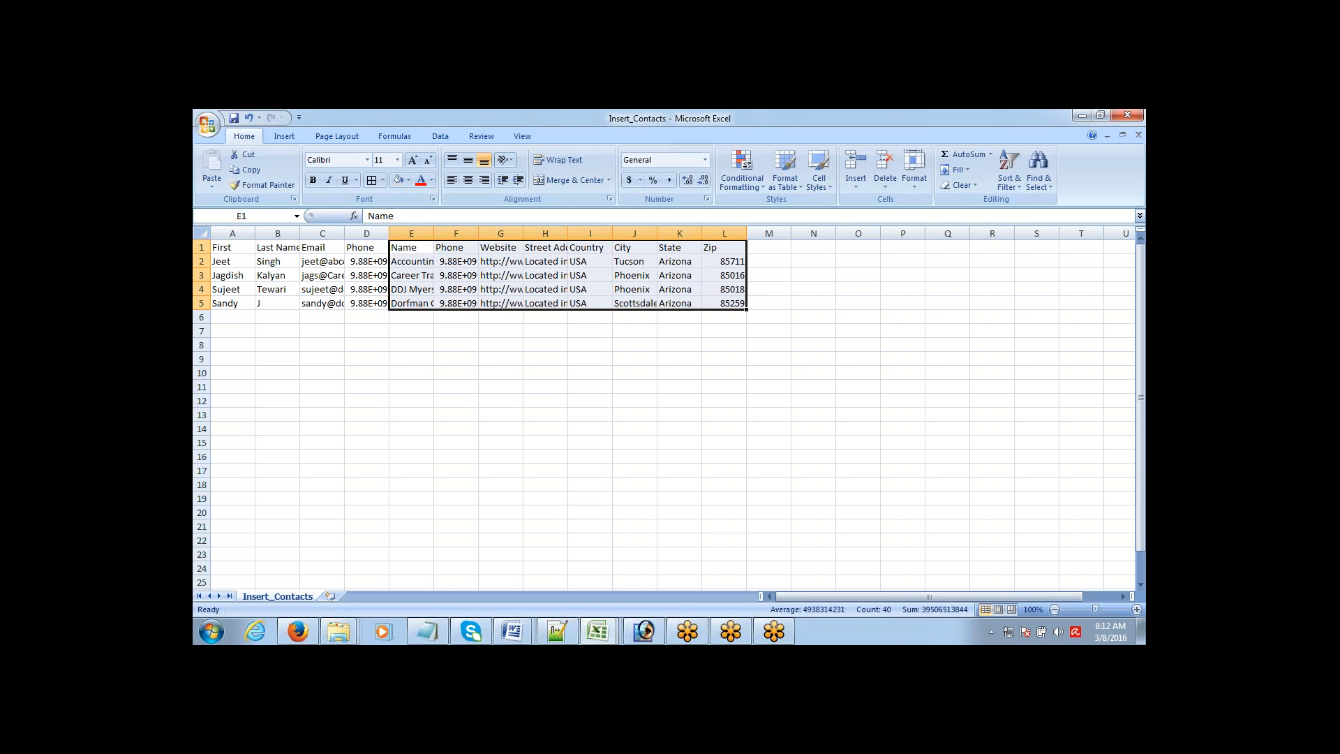
- Examine the contact fields of the first record in row 2, from First through the first Phone column
{"action": "key", "text": "Left"}
{"action": "key", "text": "Home"}
{"action": "key", "text": "Down"}
{"action": "key", "text": "shift+Right"}
{"action": "key", "text": "shift+Right"}
{"action": "key", "text": "shift+Right"}
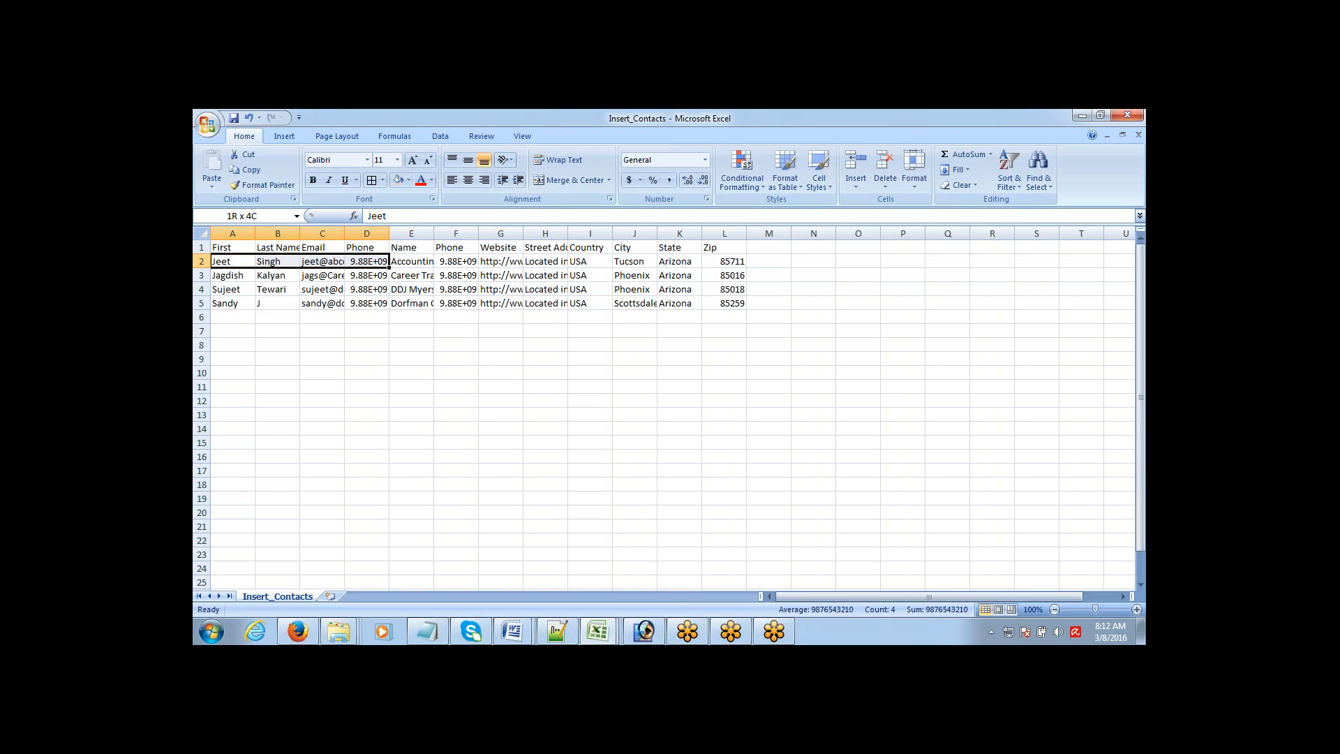
{"action": "key", "text": "shift+Left"}
{"action": "key", "text": "shift+Left"}
{"action": "key", "text": "shift+Left"}
{"action": "key", "text": "shift+Right"}
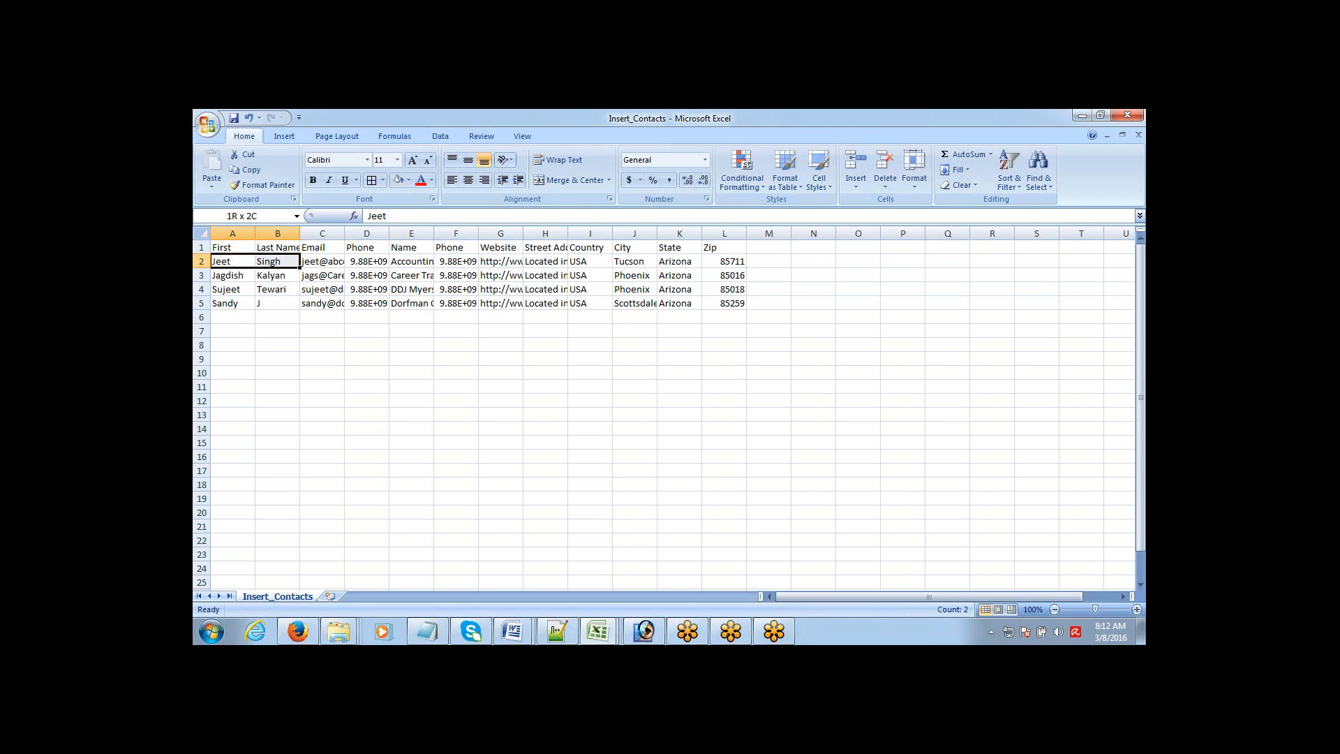
{"action": "key", "text": "shift+Right"}
{"action": "key", "text": "shift+Right"}
{"action": "key", "text": "ctrl+shift+Right"}
{"action": "key", "text": "ctrl+shift+Left"}
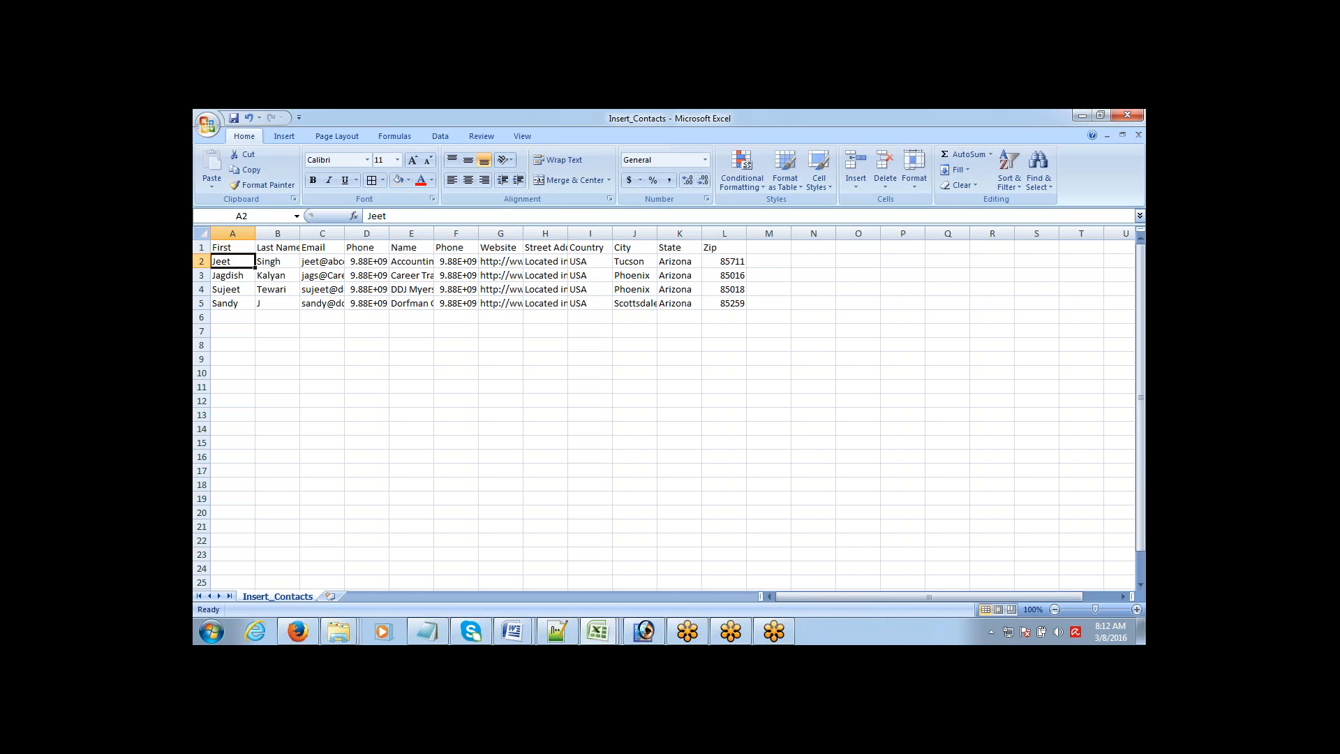
{"action": "key", "text": "shift+Right"}
{"action": "key", "text": "shift+Right"}
{"action": "key", "text": "shift+Right"}
{"action": "key", "text": "Right"}
{"action": "key", "text": "Right"}
{"action": "key", "text": "Right"}
{"action": "key", "text": "Right"}
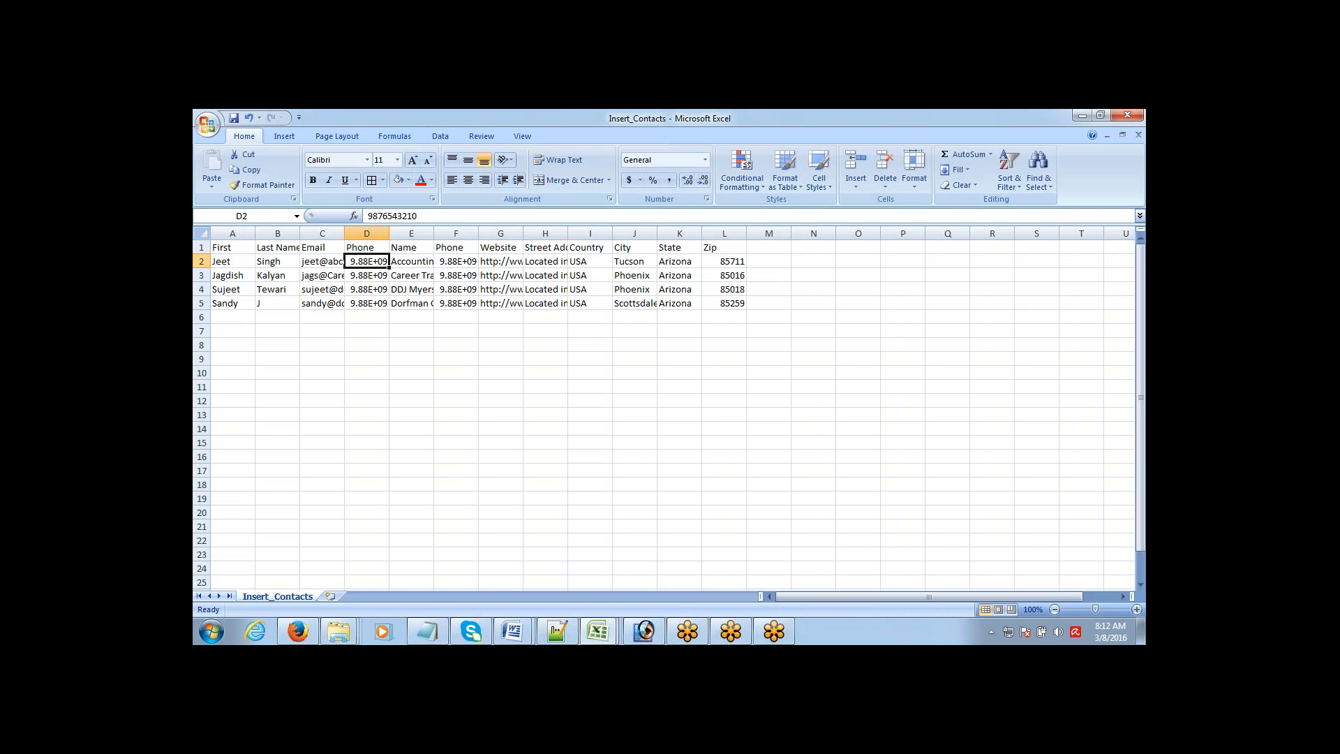
- Highlight the account fields of the first record in row 2, from Name through Zip
{"action": "key", "text": "shift+Right"}
{"action": "key", "text": "shift+Right"}
{"action": "key", "text": "shift+Right"}
{"action": "key", "text": "shift+Right"}
{"action": "key", "text": "shift+Right"}
{"action": "key", "text": "shift+Right"}
{"action": "key", "text": "shift+Right"}
{"action": "key", "text": "shift+Right"}
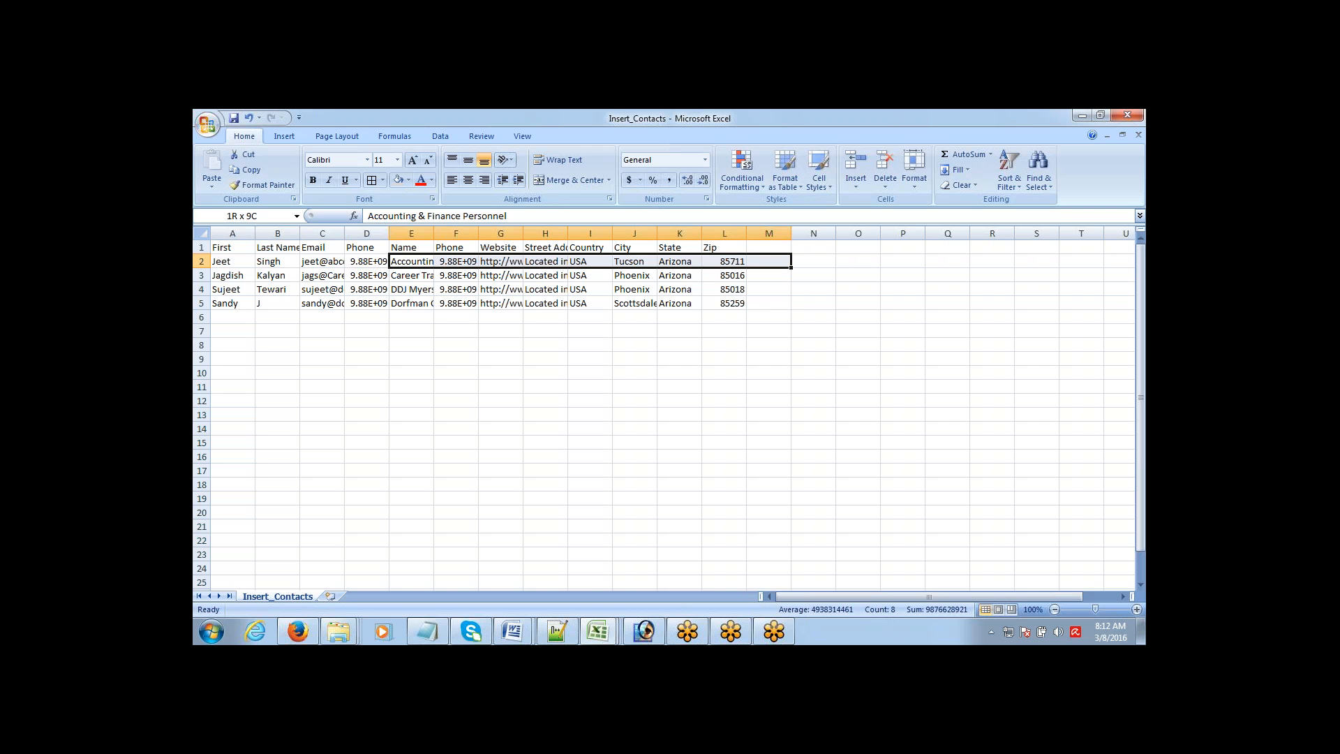
{"action": "key", "text": "shift+Left"}
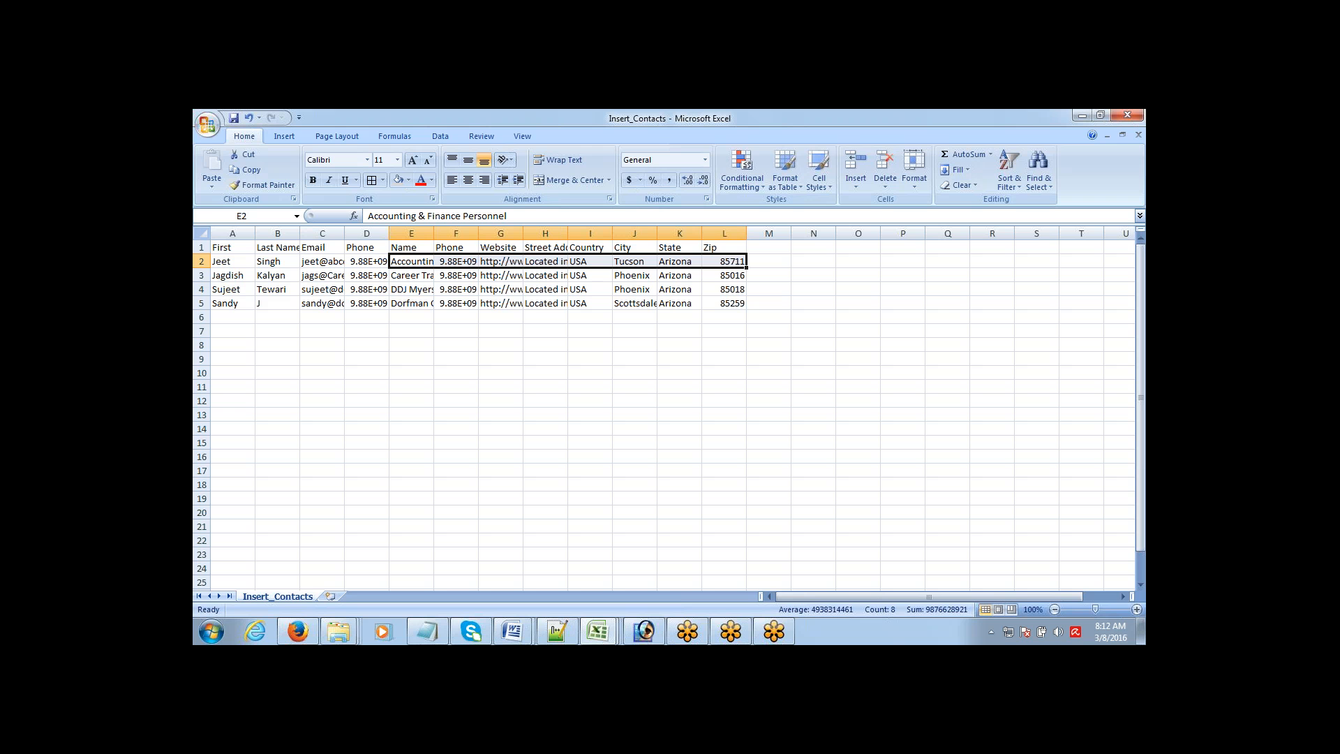
- Highlight the first record's contact fields in row 2 again, from First through Phone
{"action": "key", "text": "Left"}
{"action": "key", "text": "Left"}
{"action": "key", "text": "Left"}
{"action": "key", "text": "Left"}
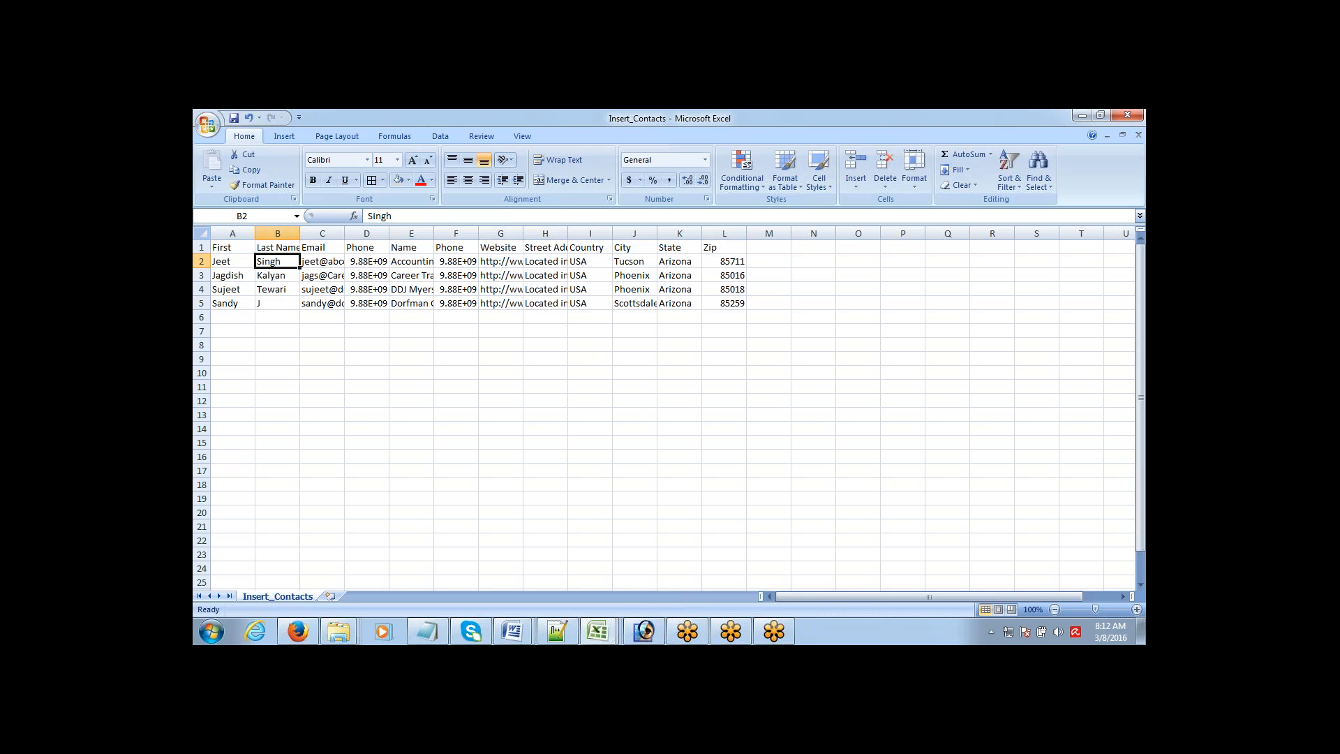
{"action": "key", "text": "shift+Right"}
{"action": "key", "text": "shift+Right"}
{"action": "key", "text": "shift+Right"}
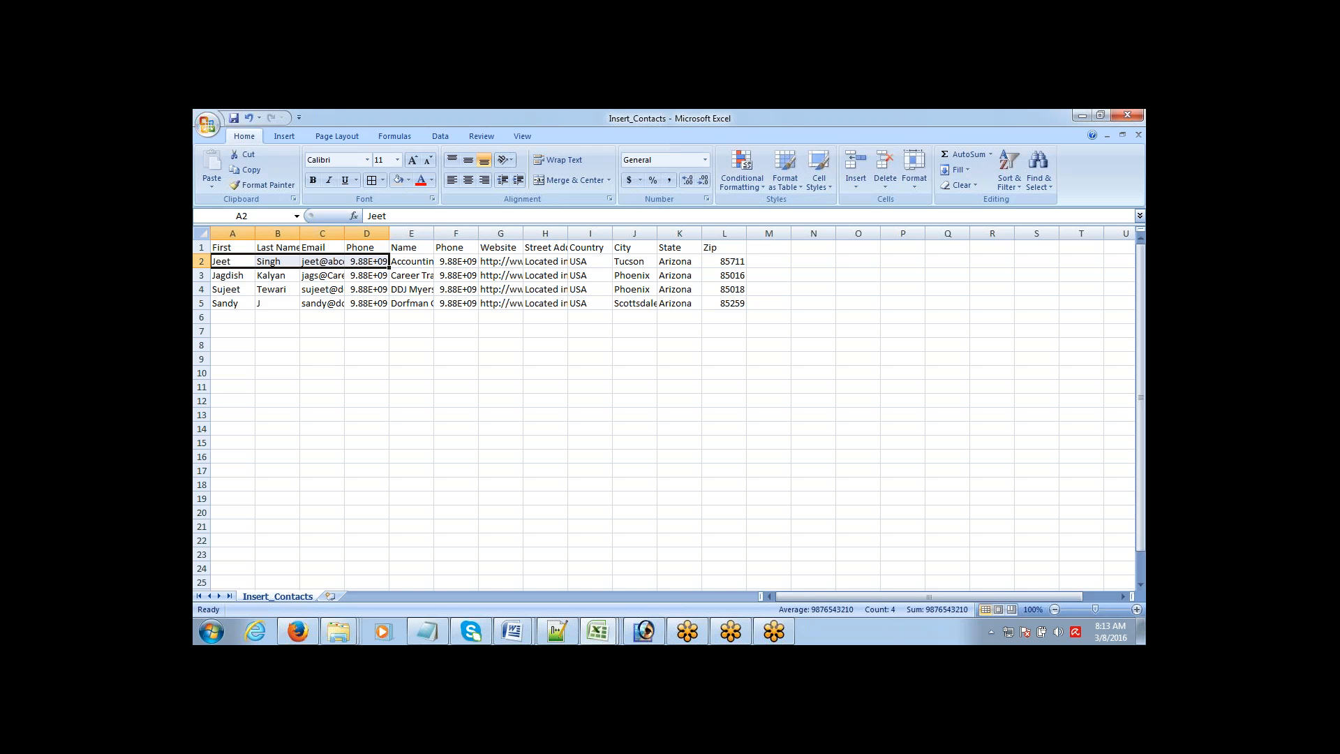
- Look over the column headers in row 1 to identify where the account columns begin
{"action": "left_click", "coordinate": [277, 262]}
{"action": "key", "text": "Right"}
{"action": "key", "text": "Up"}
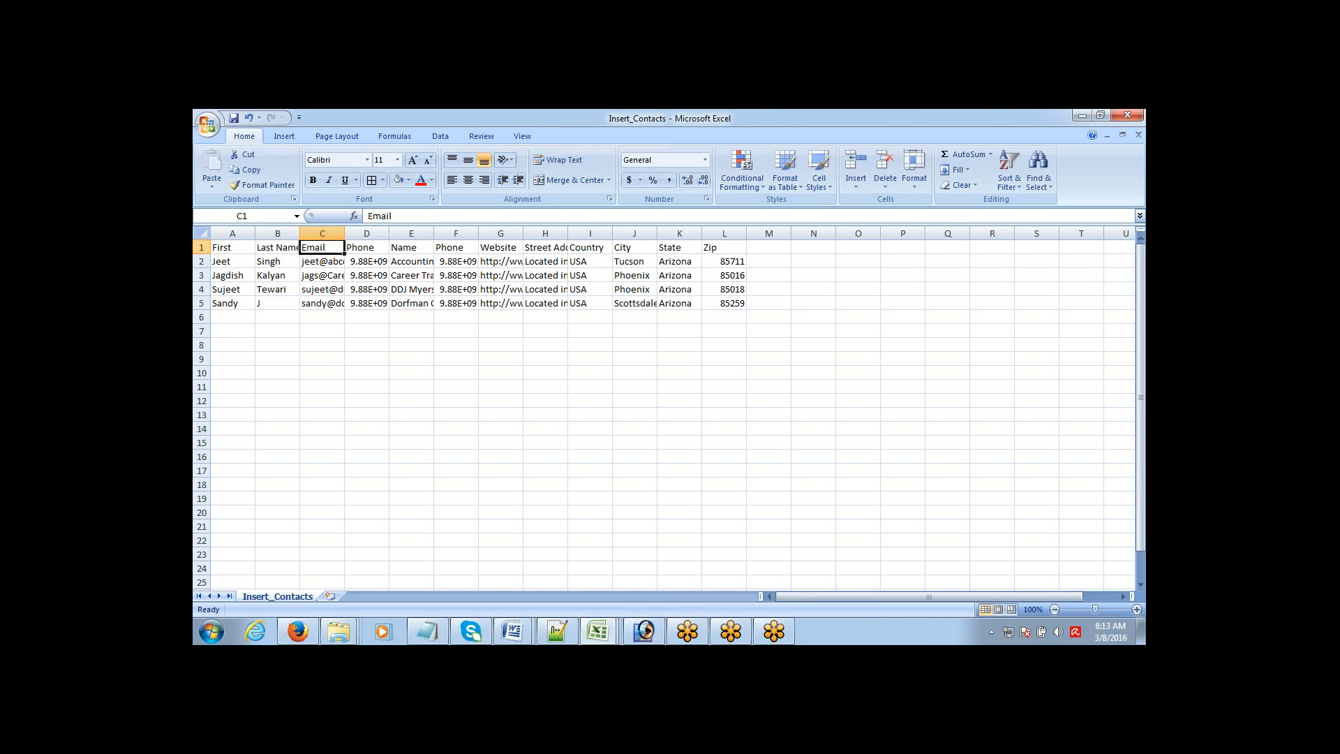
{"action": "key", "text": "Left"}
{"action": "key", "text": "Left"}
{"action": "key", "text": "Right"}
{"action": "key", "text": "Right"}
{"action": "key", "text": "Right"}
{"action": "key", "text": "Right"}
{"action": "key", "text": "Right"}
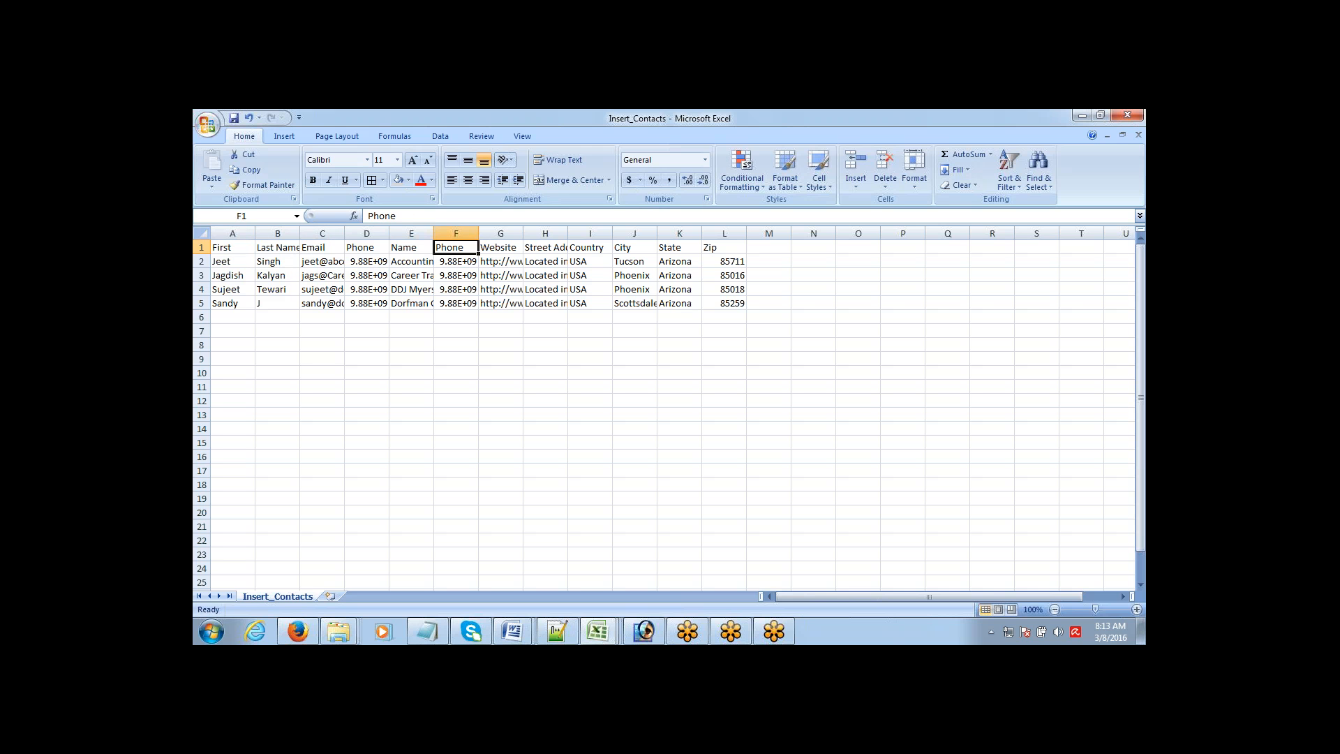
- Copy the account columns Name through Zip with all records into a new workbook and widen the Name column
{"action": "key", "text": "Left"}
{"action": "key", "text": "ctrl+shift+Down"}
{"action": "key", "text": "ctrl+shift+Right"}
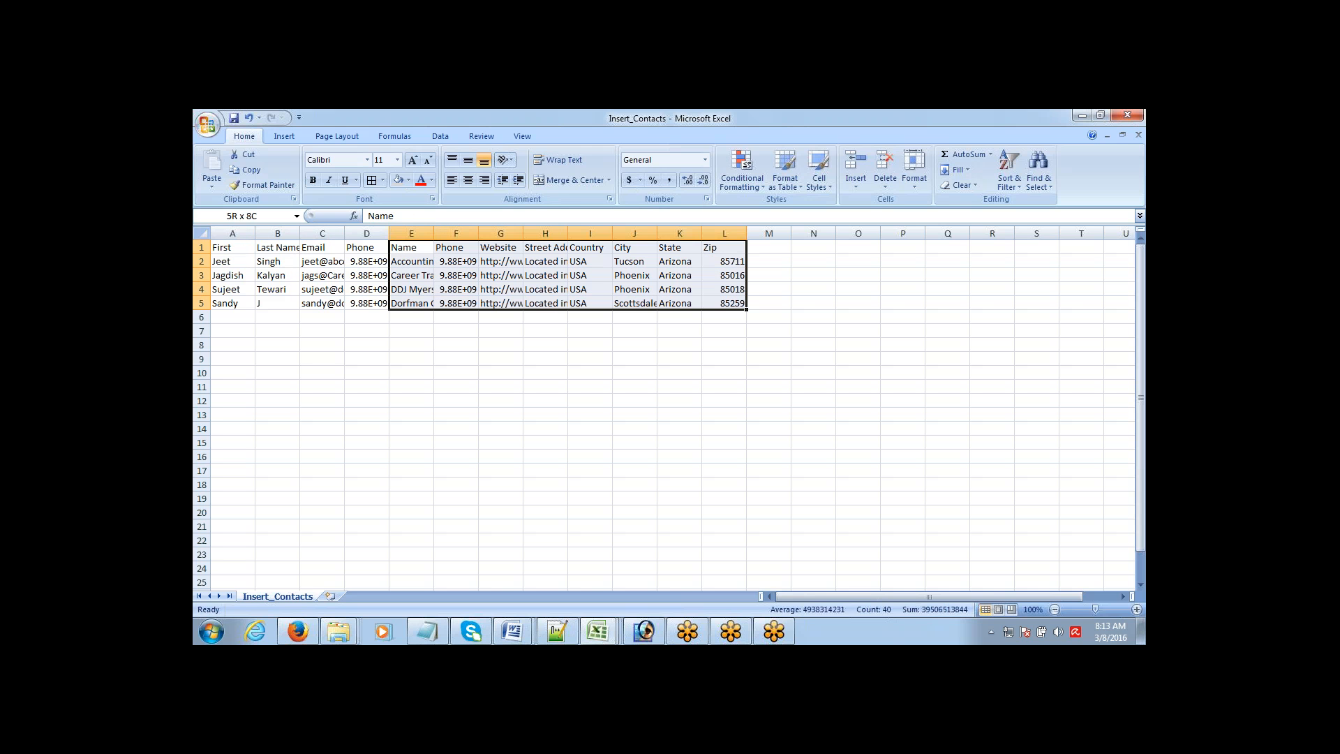
{"action": "key", "text": "ctrl+c"}
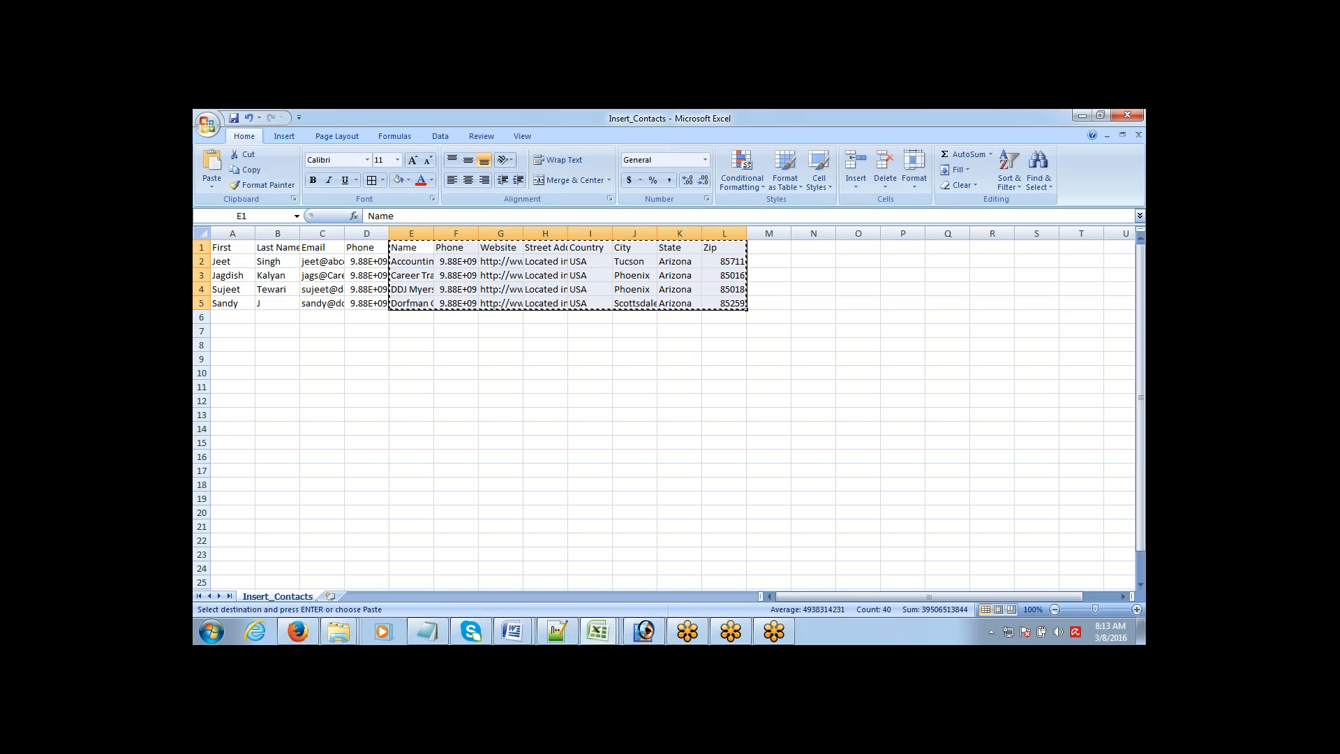
{"action": "key", "text": "ctrl+n"}
{"action": "key", "text": "ctrl+v"}
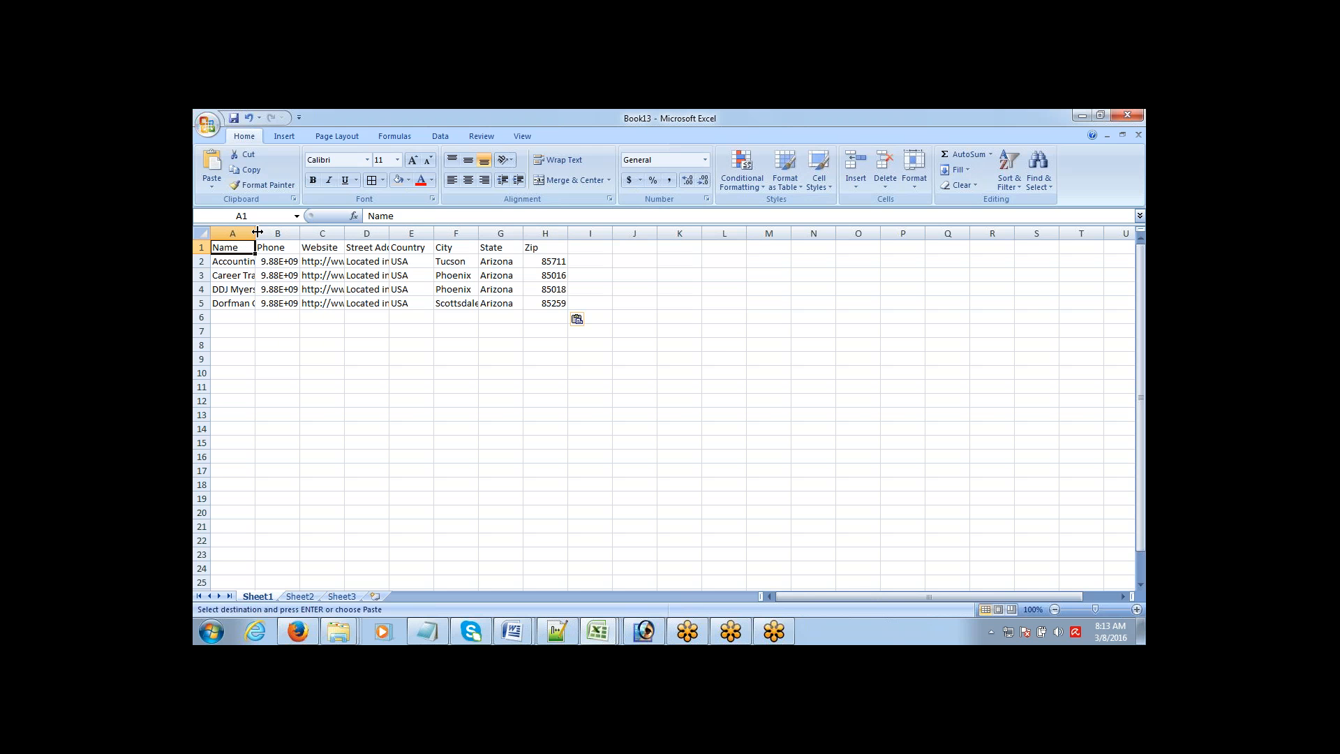
{"action": "left_click_drag", "start_coordinate": [256, 230], "coordinate": [324, 229]}
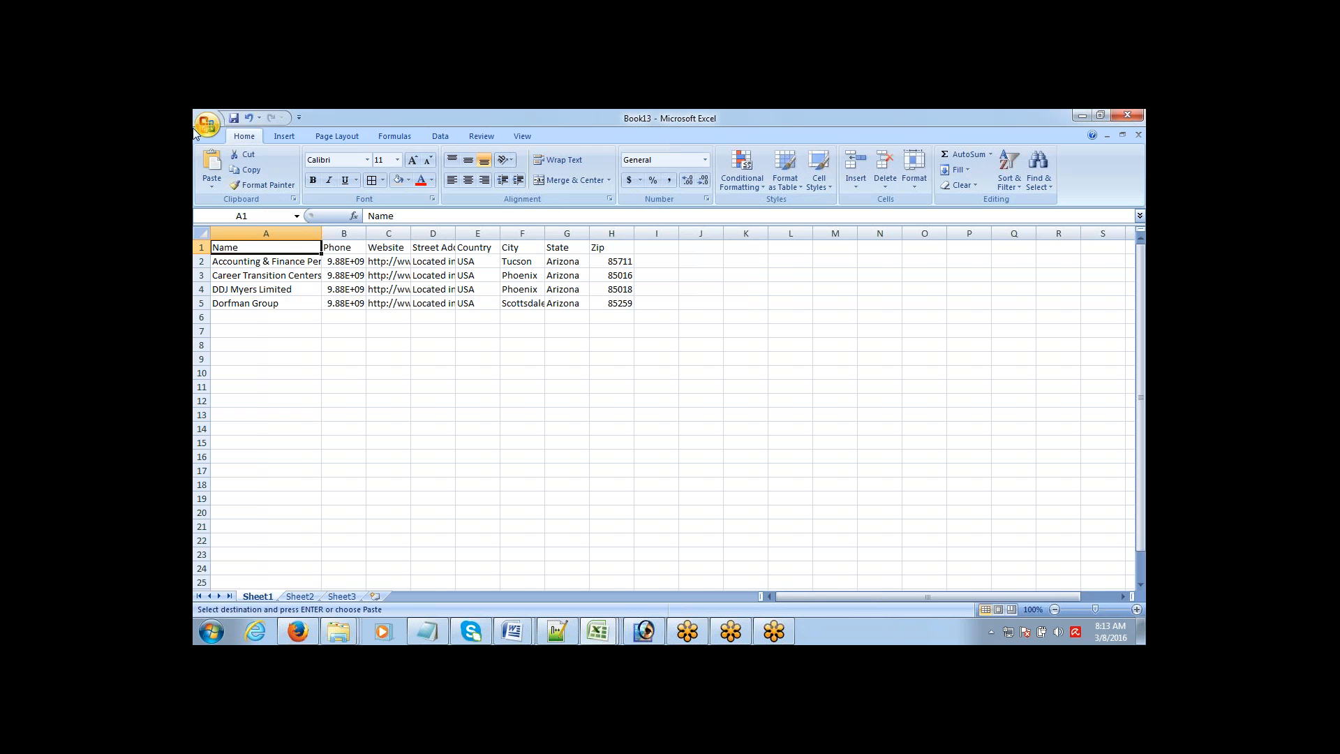
- Open the save dialog for the new workbook and name the file Import_File_8_March in the DL_22_Sept_2015 folder
{"action": "left_click", "coordinate": [208, 125]}
{"action": "left_click", "coordinate": [207, 125]}
{"action": "left_click", "coordinate": [206, 127]}
{"action": "left_click", "coordinate": [234, 248]}
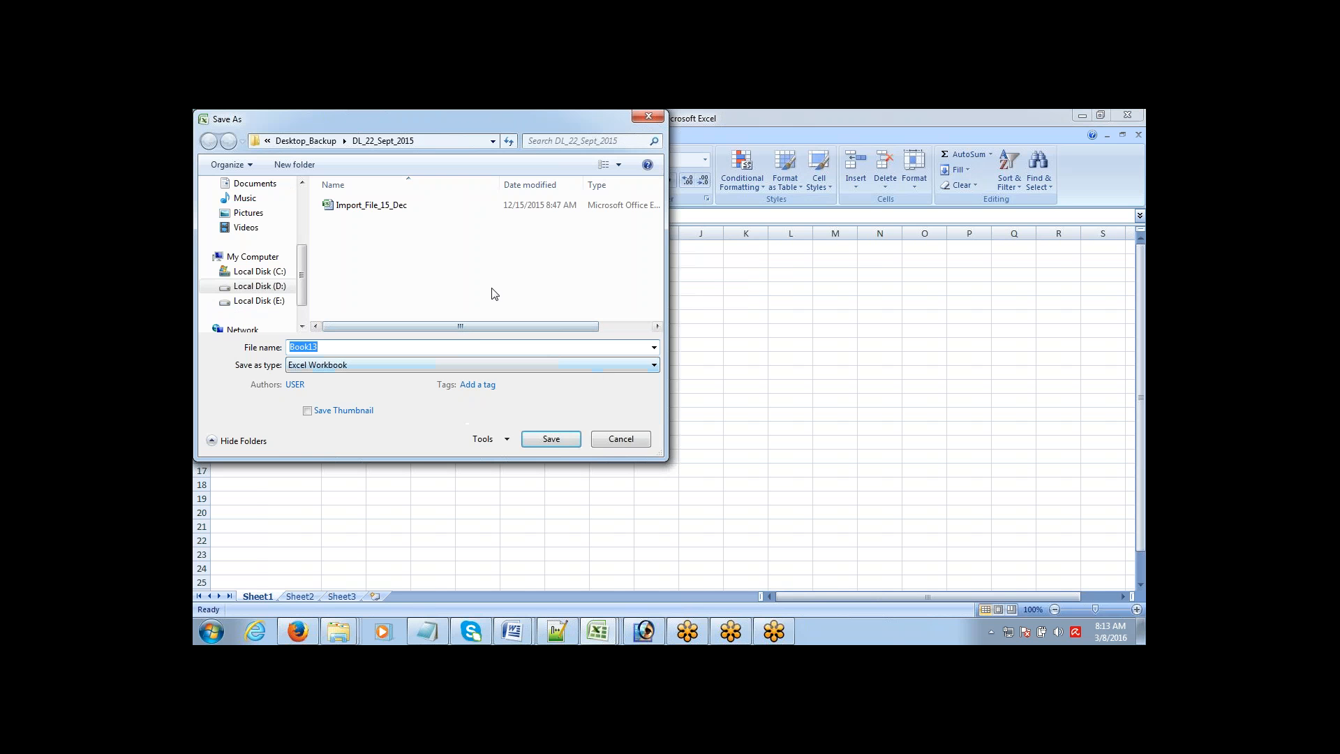
{"action": "left_click", "coordinate": [390, 205]}
{"action": "left_click", "coordinate": [370, 346]}
{"action": "left_click", "coordinate": [370, 347]}
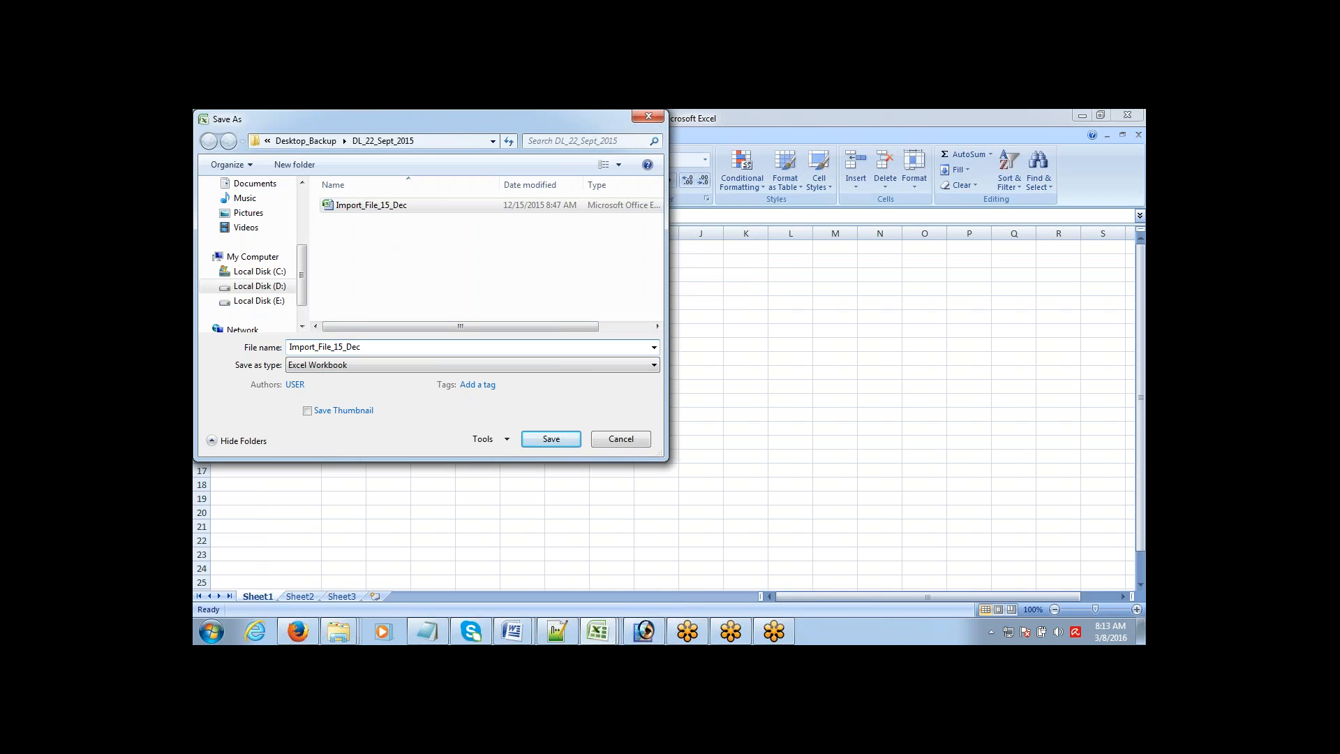
{"action": "key", "text": "shift+Left"}
{"action": "key", "text": "shift+Left"}
{"action": "key", "text": "shift+Left"}
{"action": "key", "text": "shift+Left"}
{"action": "key", "text": "shift+Left"}
{"action": "key", "text": "shift+Left"}
{"action": "type", "text": "8"}
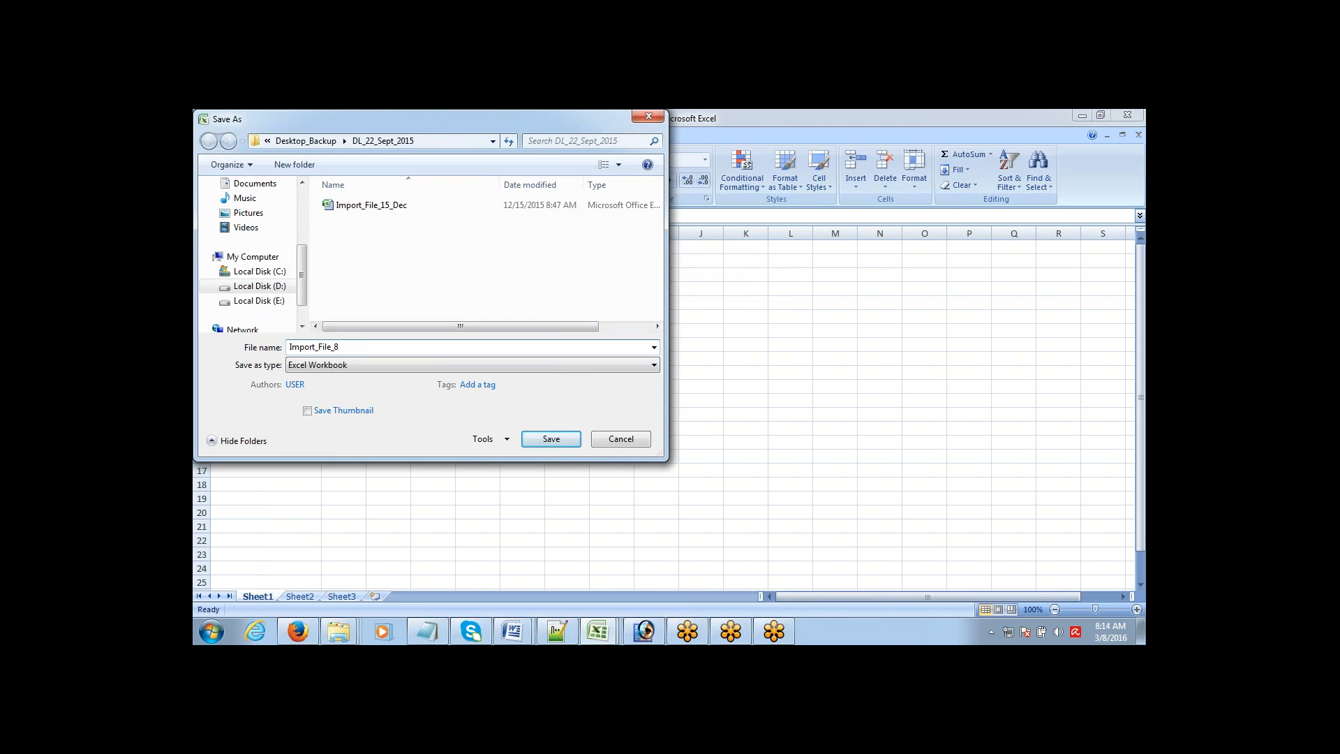
{"action": "type", "text": "_March"}
- Set the file type to CSV (Comma delimited) and complete the save
{"action": "left_click", "coordinate": [423, 367]}
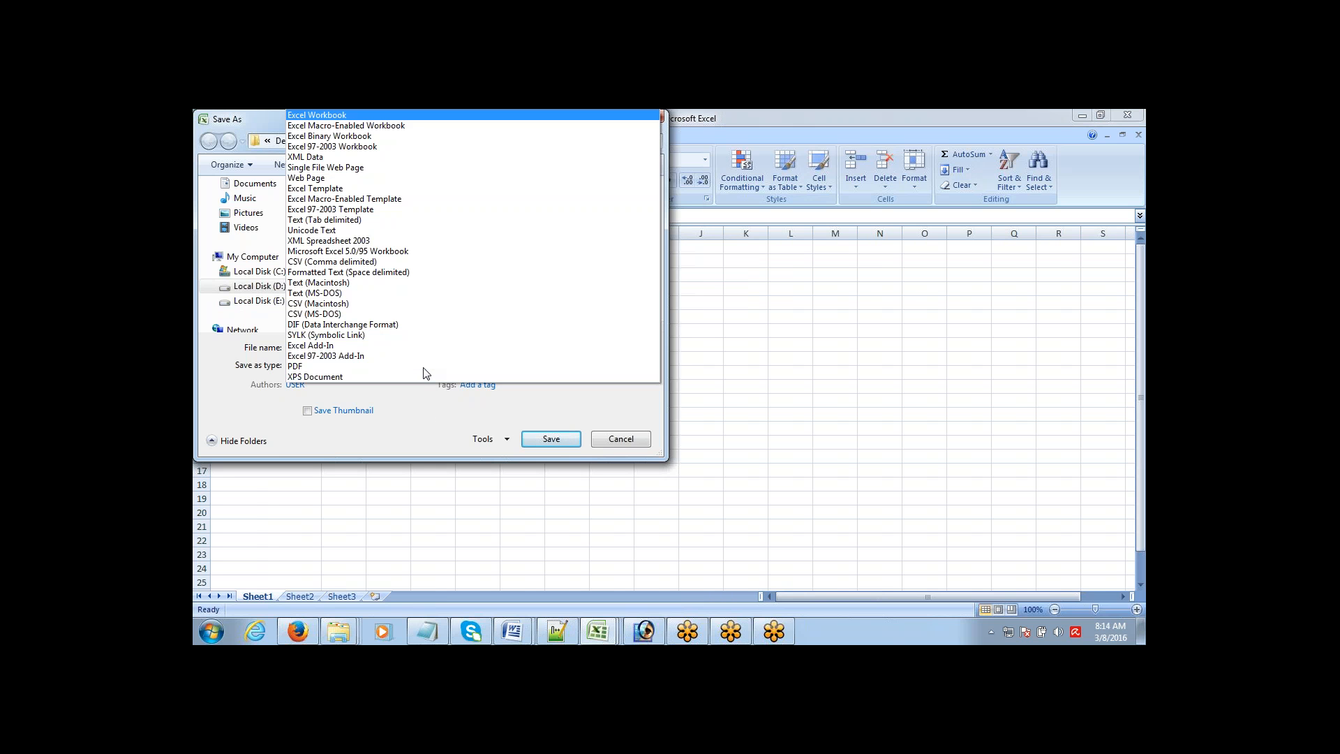
{"action": "left_click", "coordinate": [416, 261]}
{"action": "left_click", "coordinate": [555, 423]}
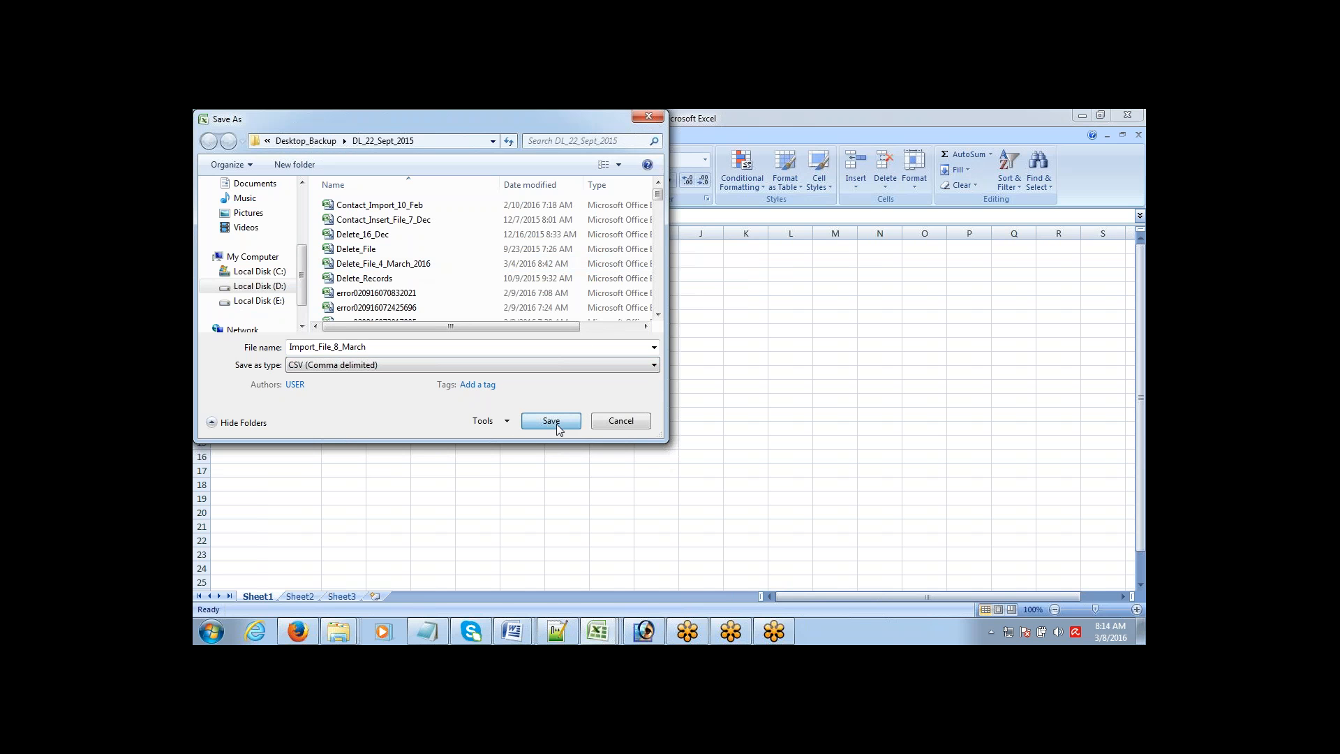
{"action": "left_click", "coordinate": [636, 413]}
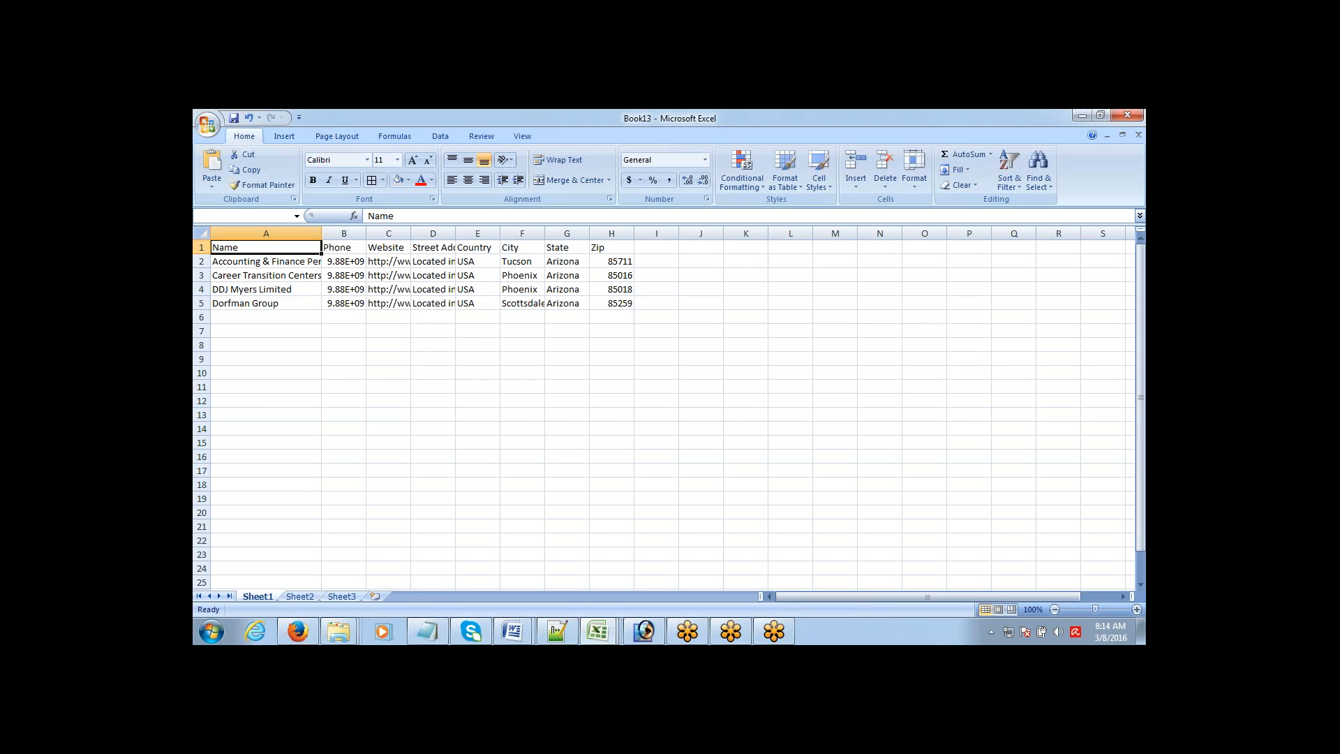
{"action": "left_click", "coordinate": [614, 416]}
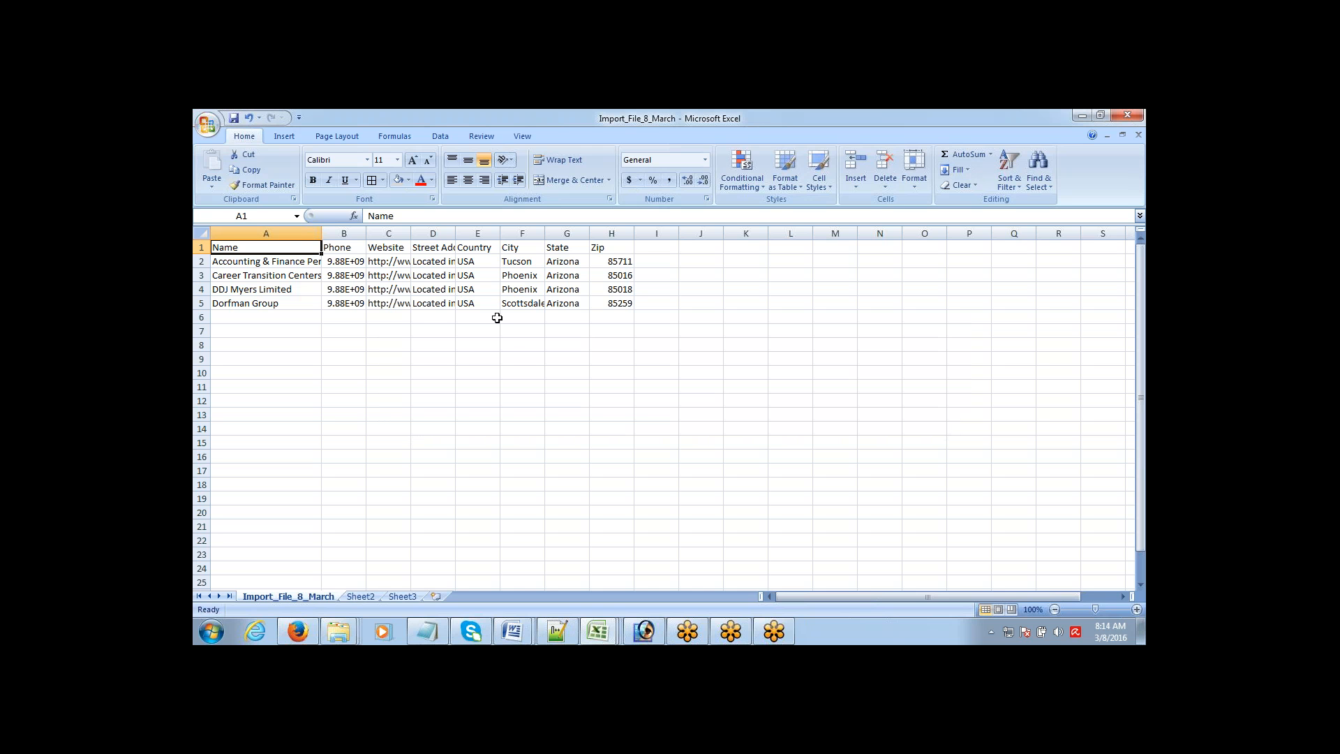
{"action": "left_click_drag", "start_coordinate": [366, 233], "coordinate": [563, 233]}
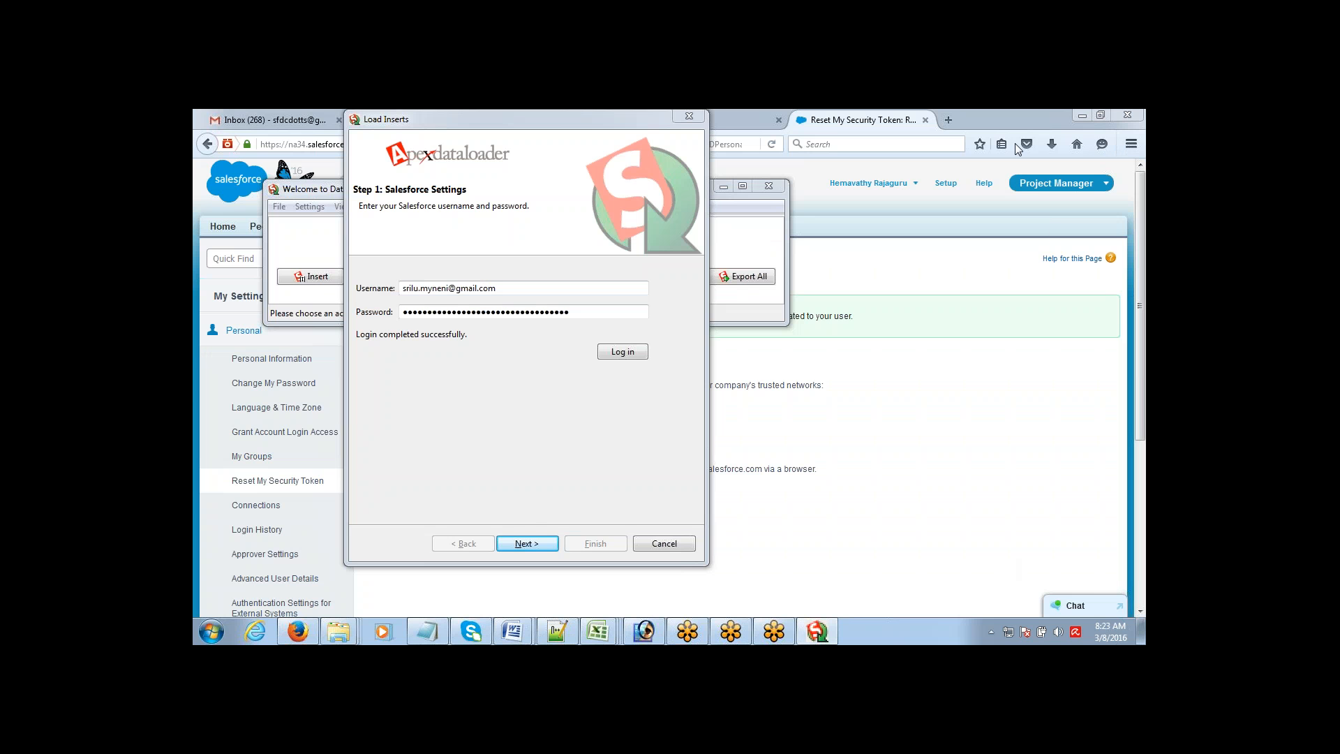
- Proceed past the completed Salesforce login and select Account as the object for the insert
{"action": "left_click", "coordinate": [531, 514]}
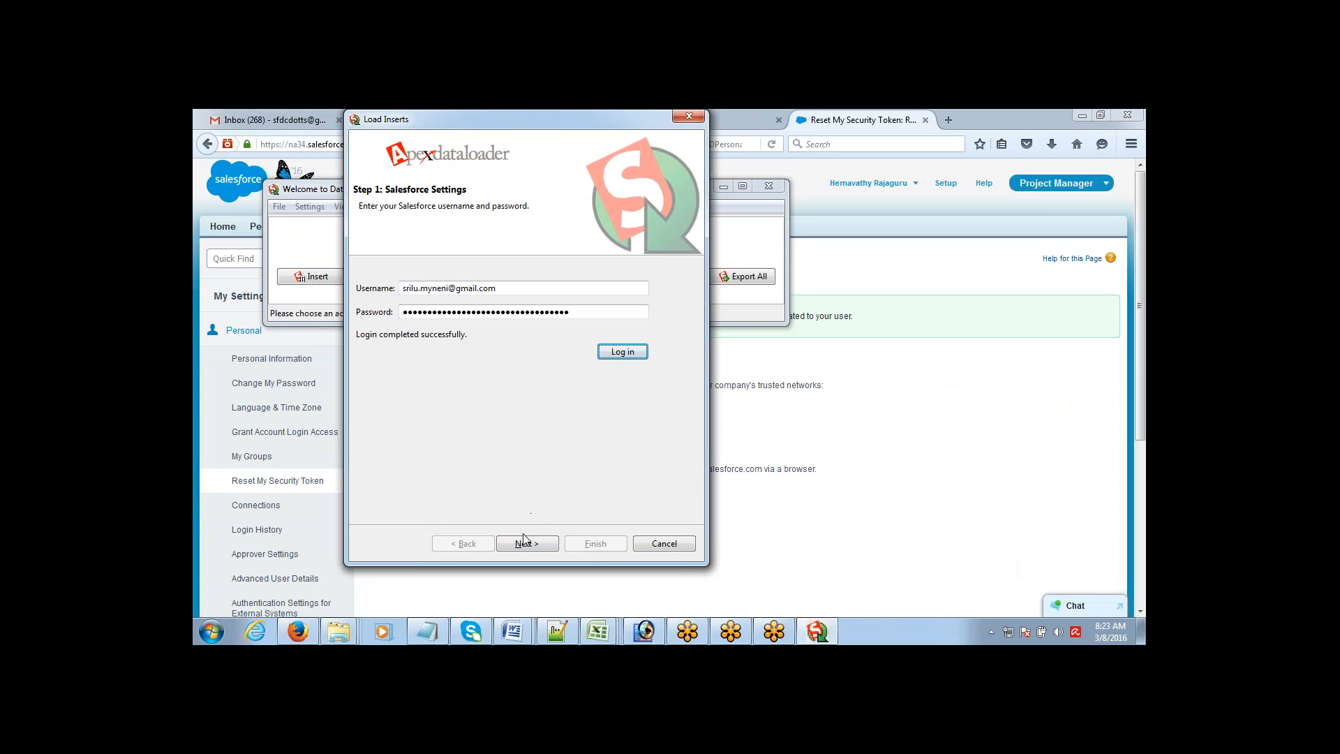
{"action": "left_click", "coordinate": [524, 542]}
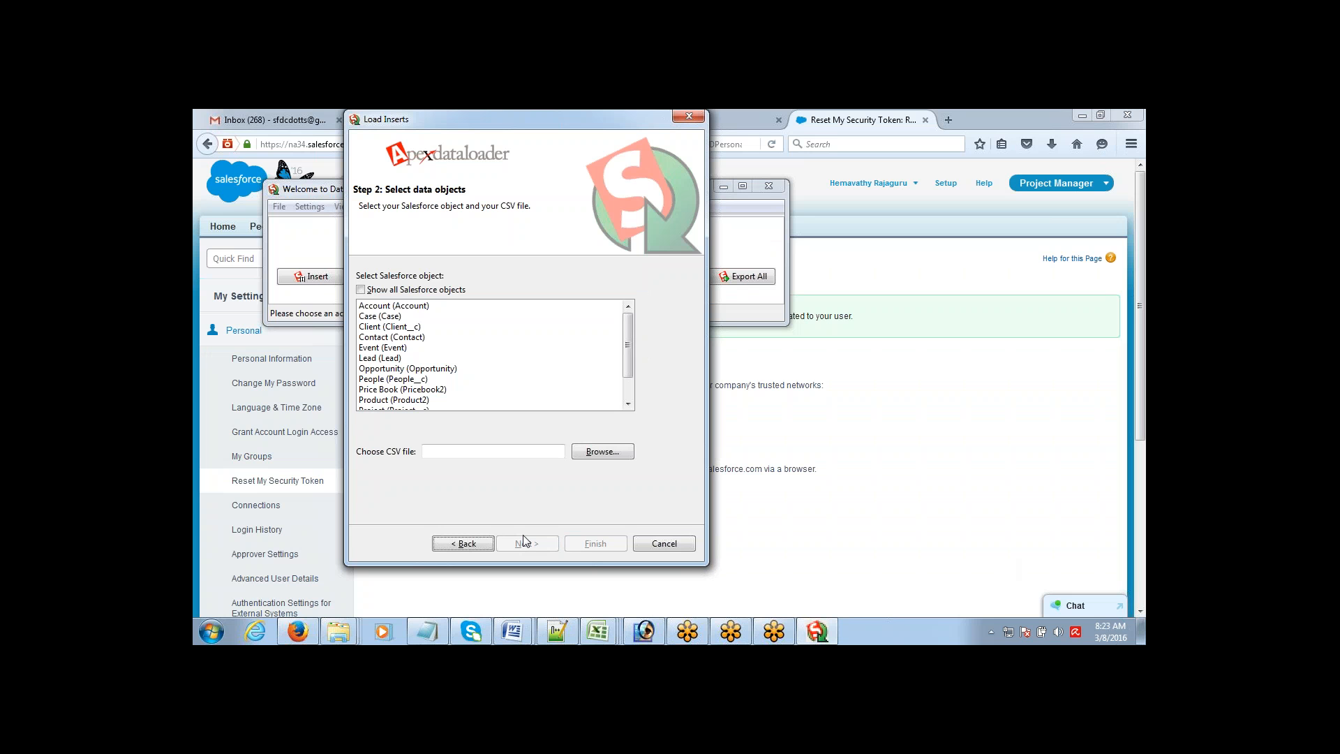
{"action": "left_click", "coordinate": [494, 310]}
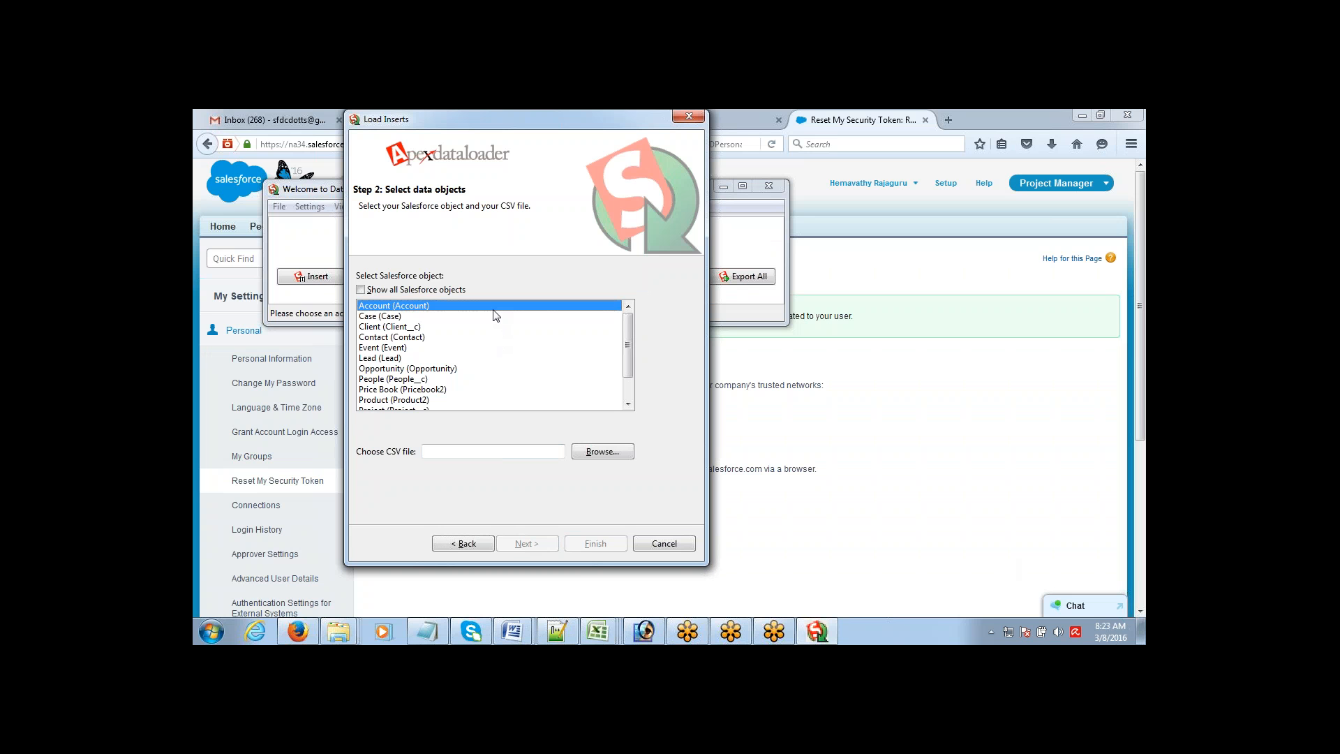
- Choose Import_File_8_March from the DL_22_Sept_2015 folder as the CSV file and continue to field mapping
{"action": "left_click", "coordinate": [595, 451]}
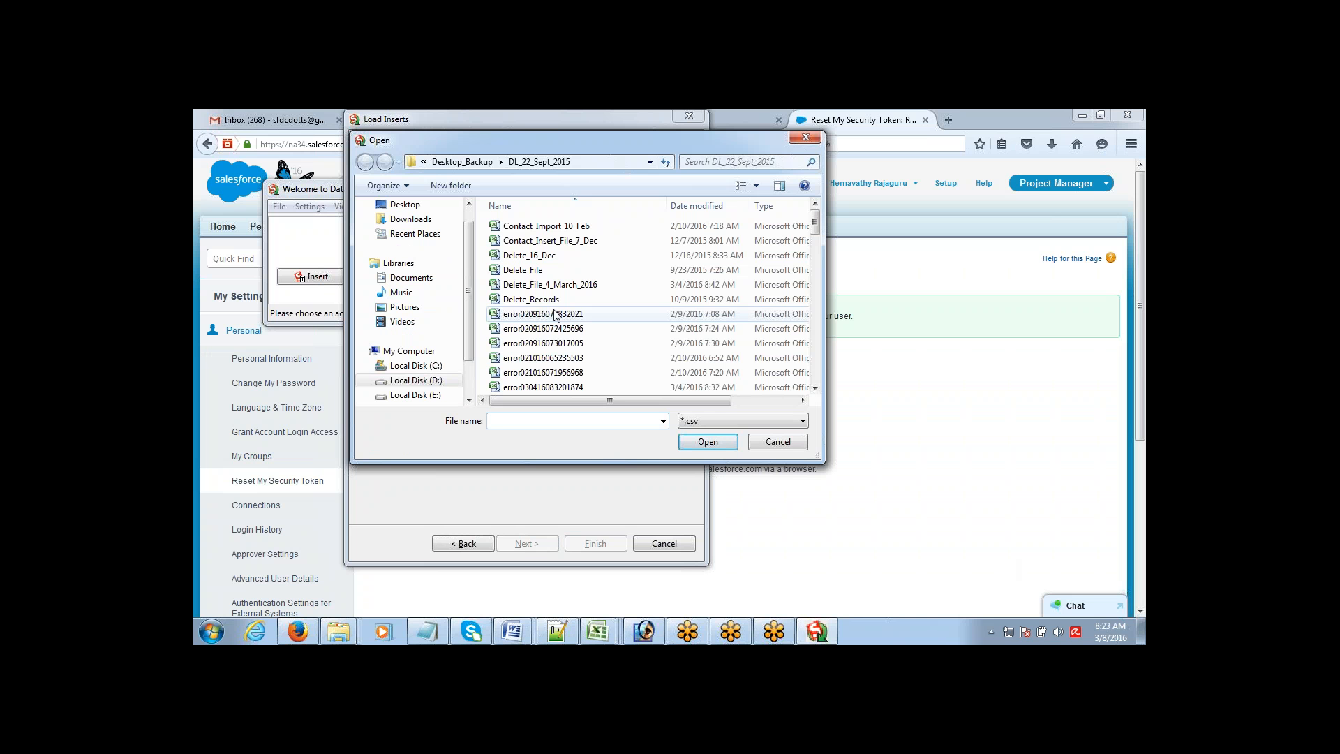
{"action": "left_click", "coordinate": [555, 314]}
{"action": "key", "text": "i"}
{"action": "key", "text": "Down"}
{"action": "key", "text": "Down"}
{"action": "key", "text": "Down"}
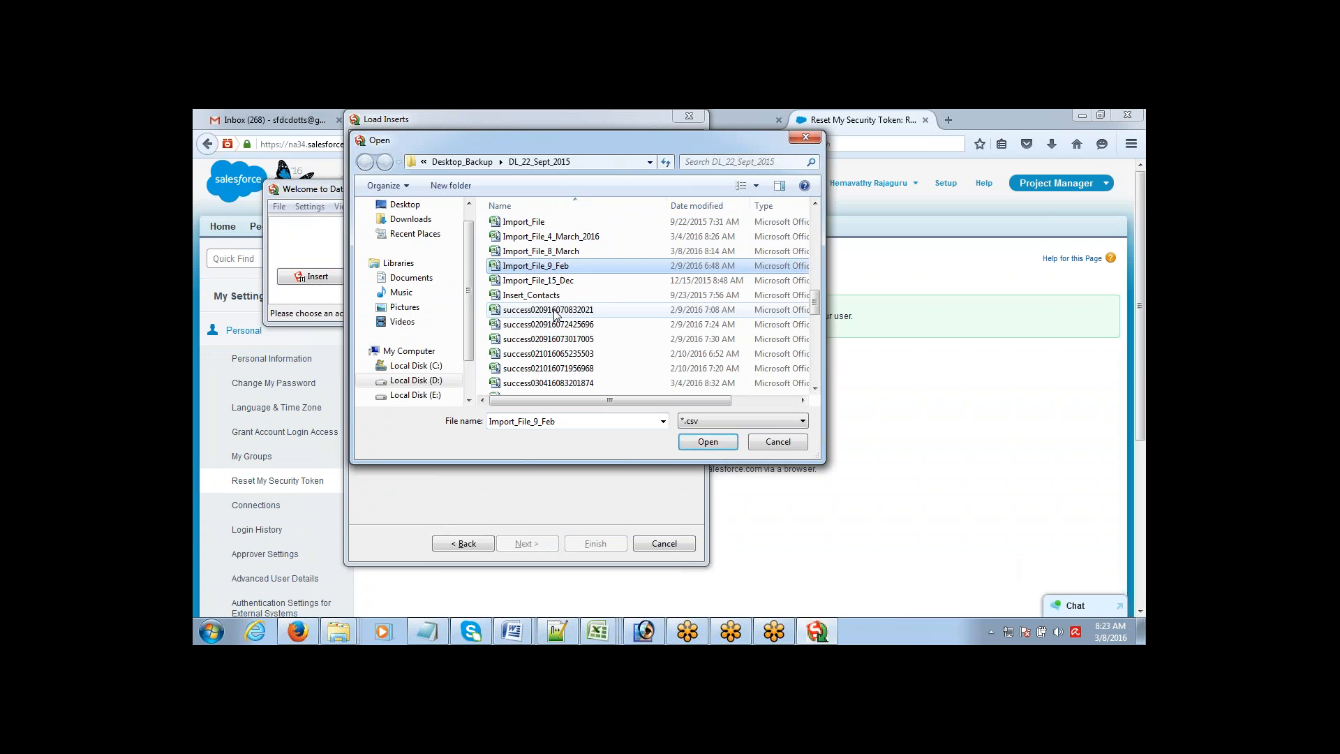
{"action": "key", "text": "Down"}
{"action": "key", "text": "Down"}
{"action": "key", "text": "Down"}
{"action": "key", "text": "Up"}
{"action": "key", "text": "Up"}
{"action": "key", "text": "Up"}
{"action": "key", "text": "Up"}
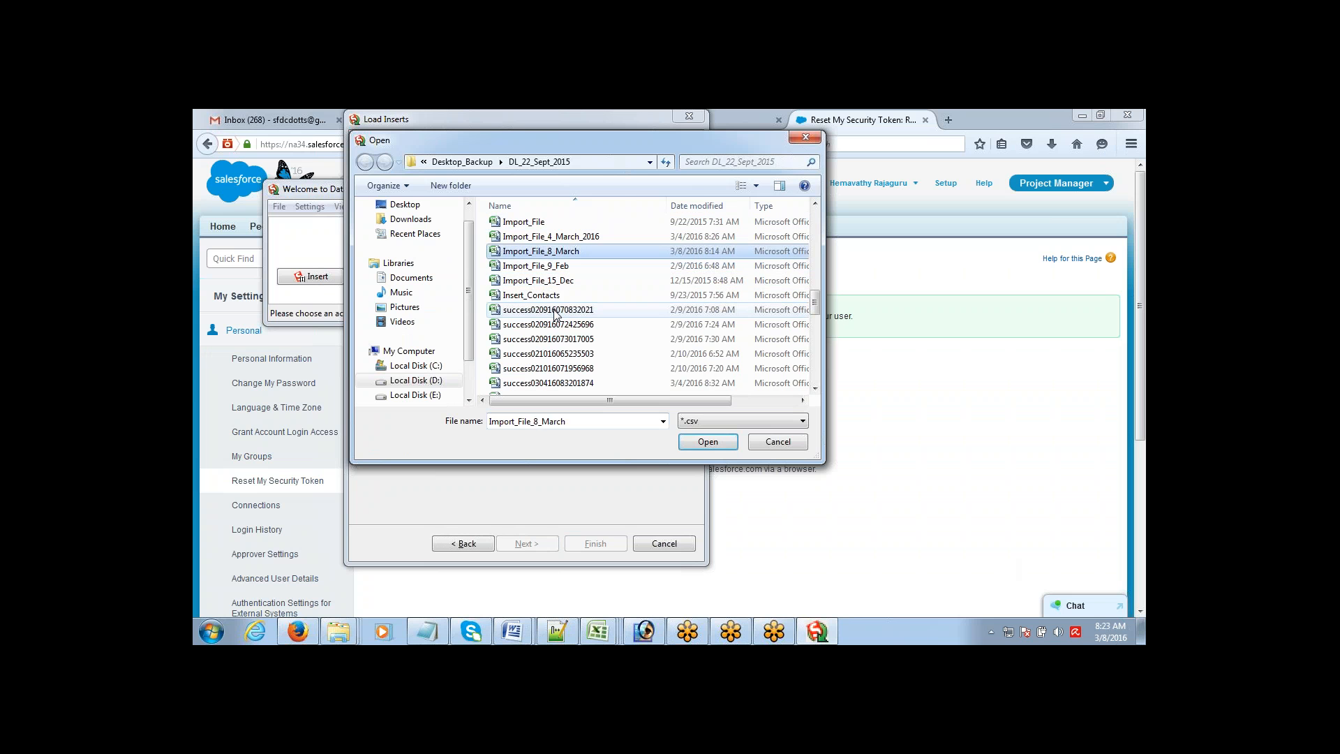
{"action": "key", "text": "Return"}
{"action": "left_click", "coordinate": [523, 543]}
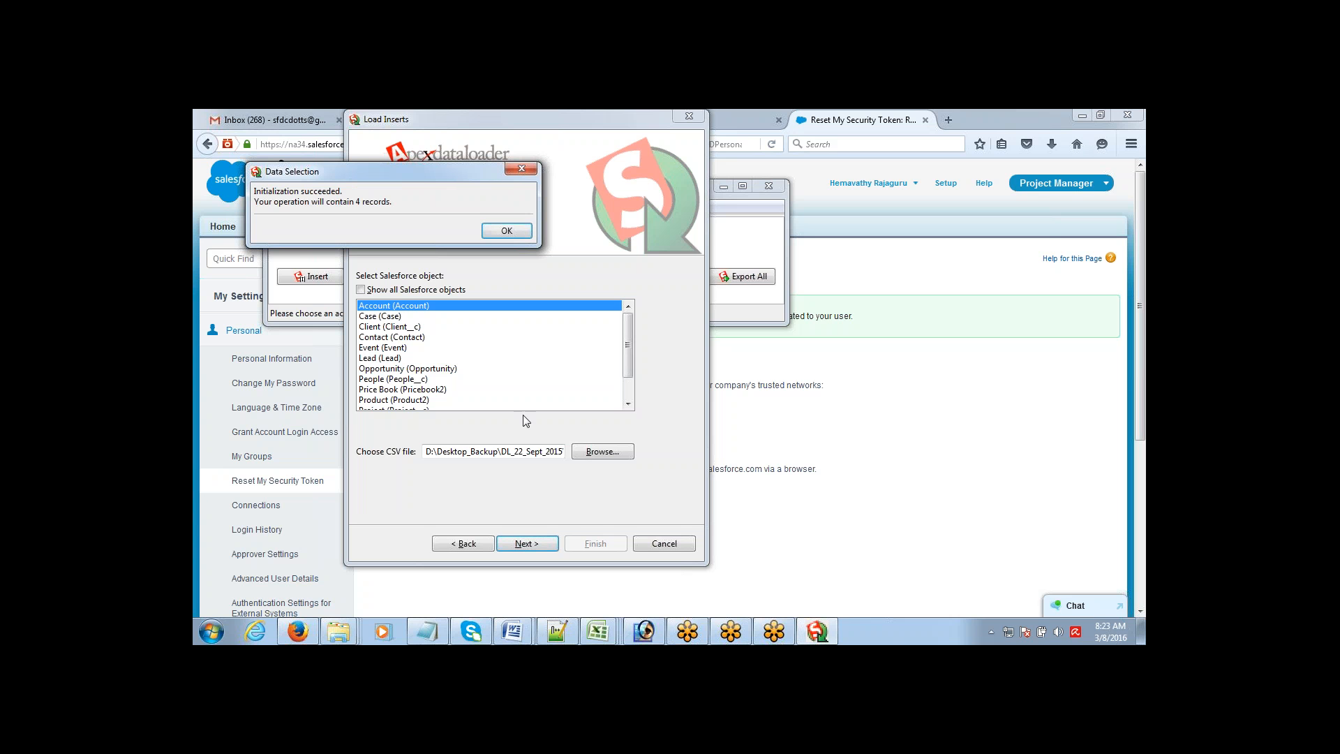
{"action": "left_click", "coordinate": [507, 230]}
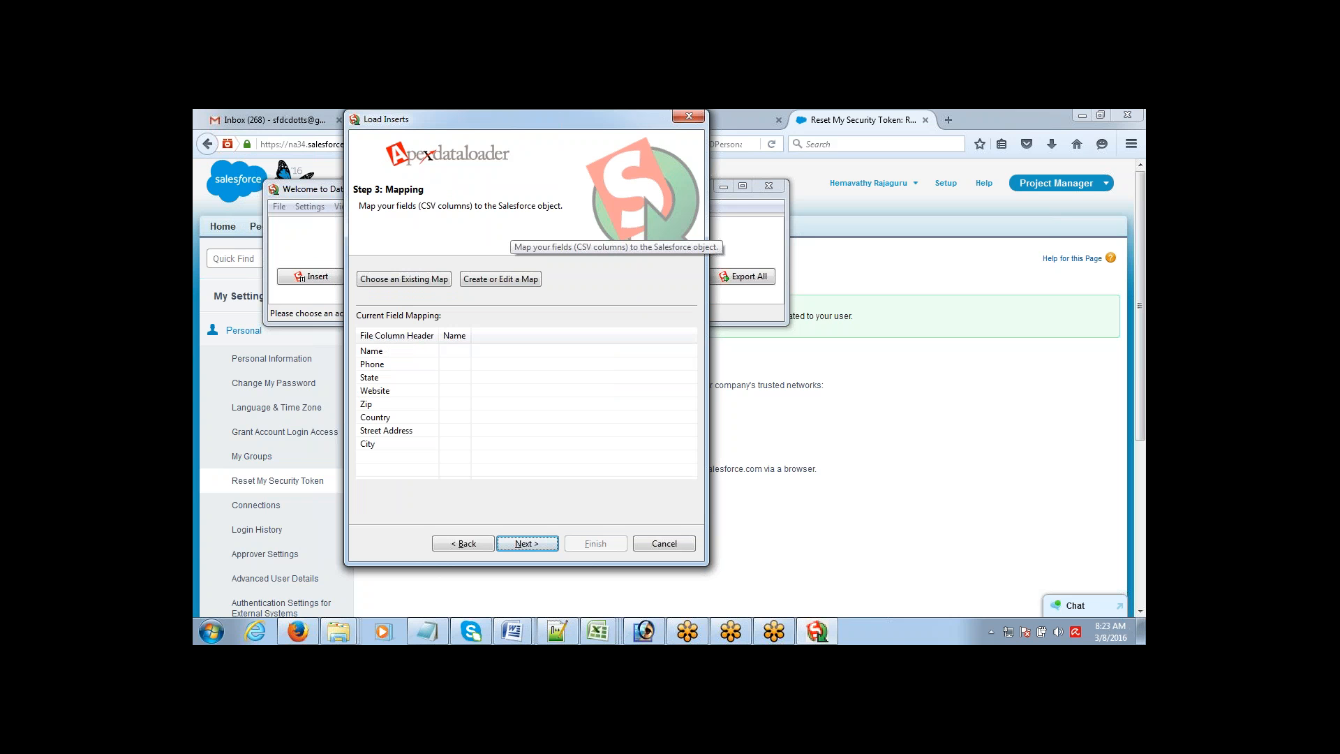
- Create a new field map and auto-match the Salesforce fields to the CSV columns
{"action": "left_click", "coordinate": [489, 278]}
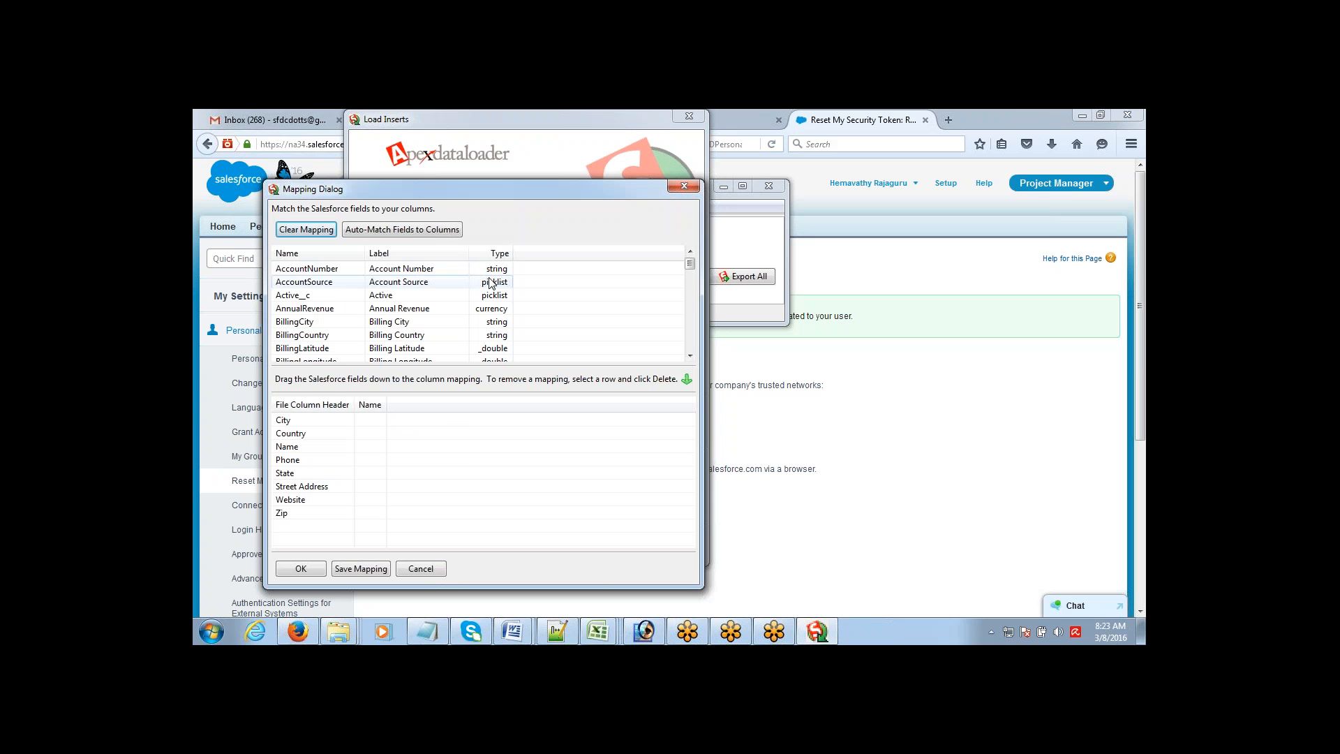
{"action": "left_click", "coordinate": [427, 237]}
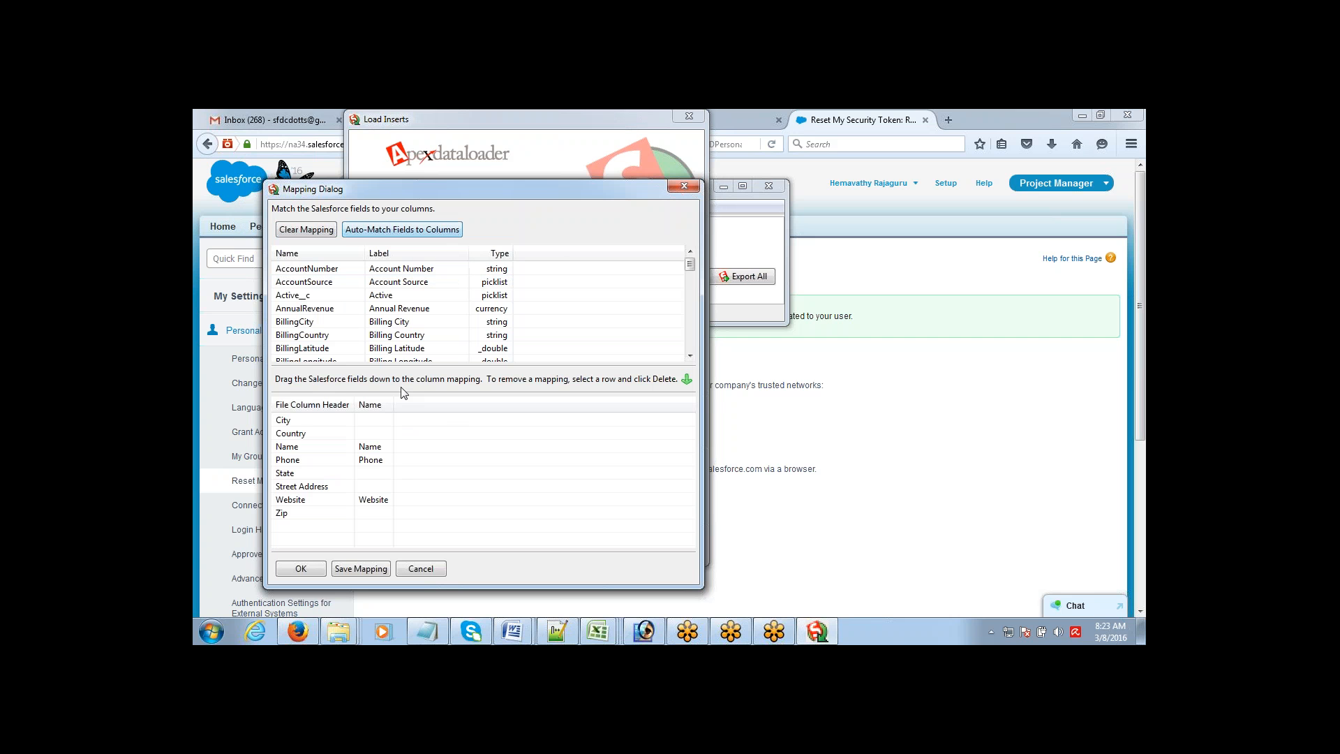
{"action": "left_click", "coordinate": [383, 463]}
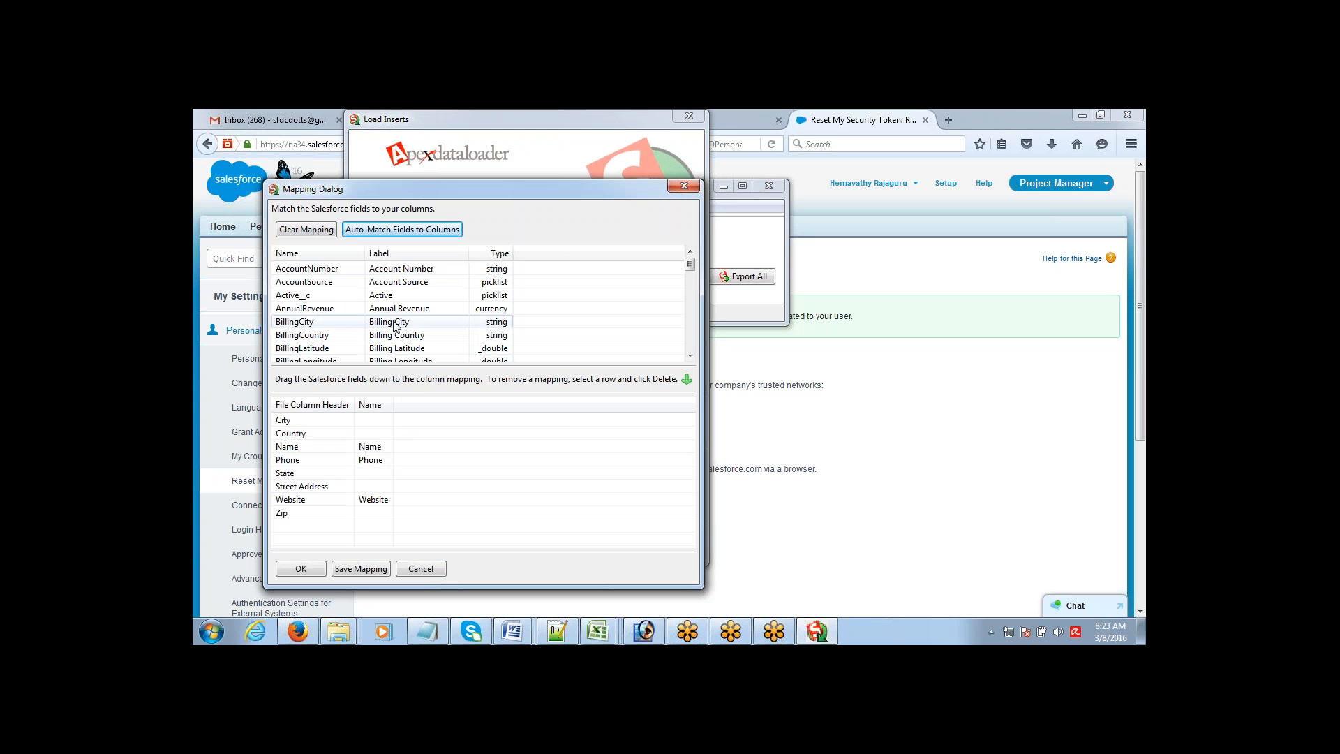
- Map BillingCity to City, BillingCountry to Country and BillingPostalCode to Zip
{"action": "left_click_drag", "start_coordinate": [394, 325], "coordinate": [382, 421]}
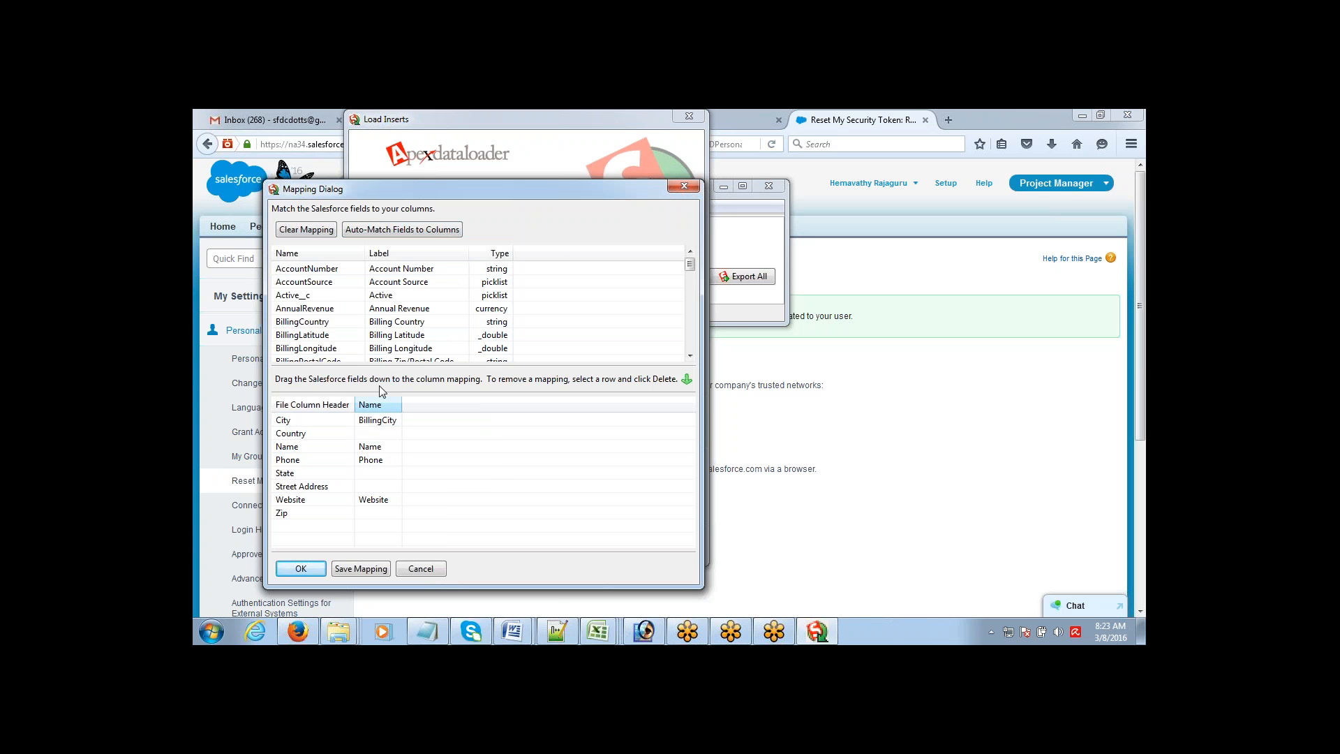
{"action": "left_click_drag", "start_coordinate": [391, 322], "coordinate": [377, 434]}
{"action": "left_click_drag", "start_coordinate": [395, 348], "coordinate": [390, 514]}
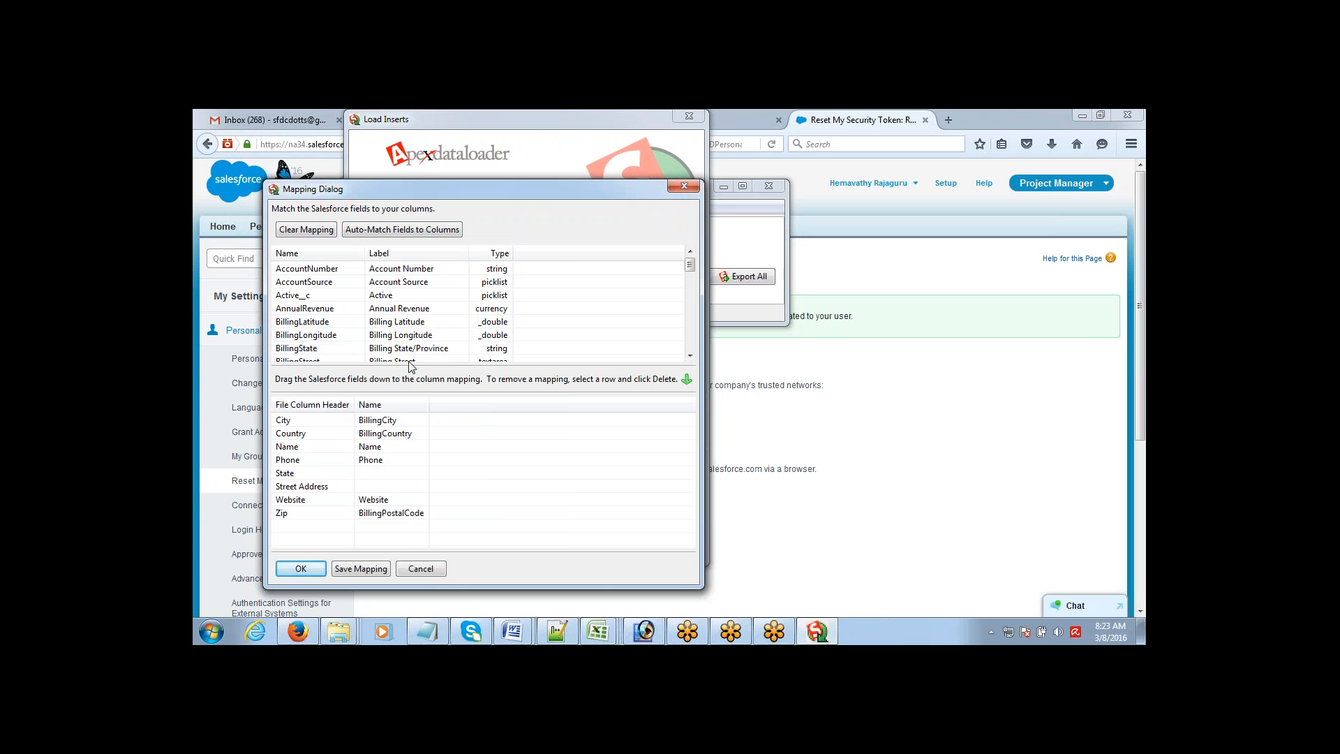
- Map BillingState to State and BillingStreet to Street Address, and accept the mapping
{"action": "left_click", "coordinate": [414, 349]}
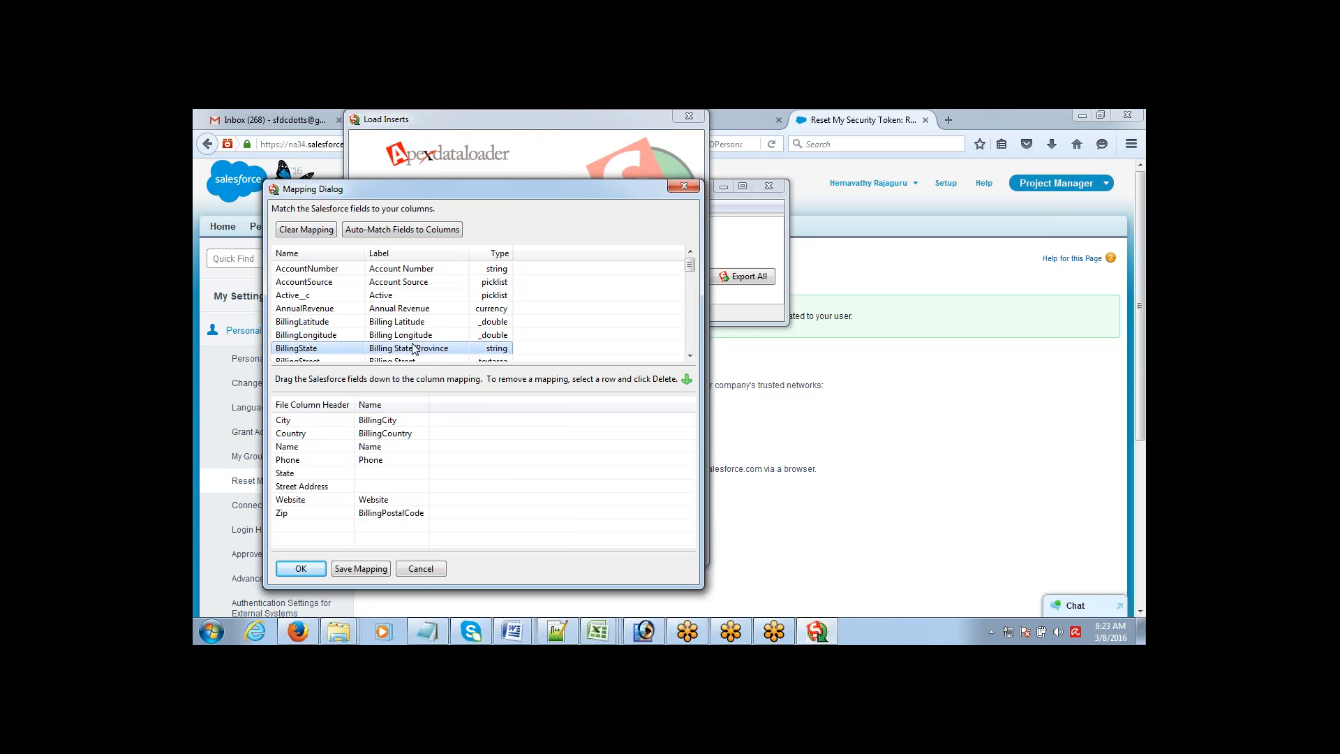
{"action": "left_click_drag", "start_coordinate": [414, 349], "coordinate": [403, 475]}
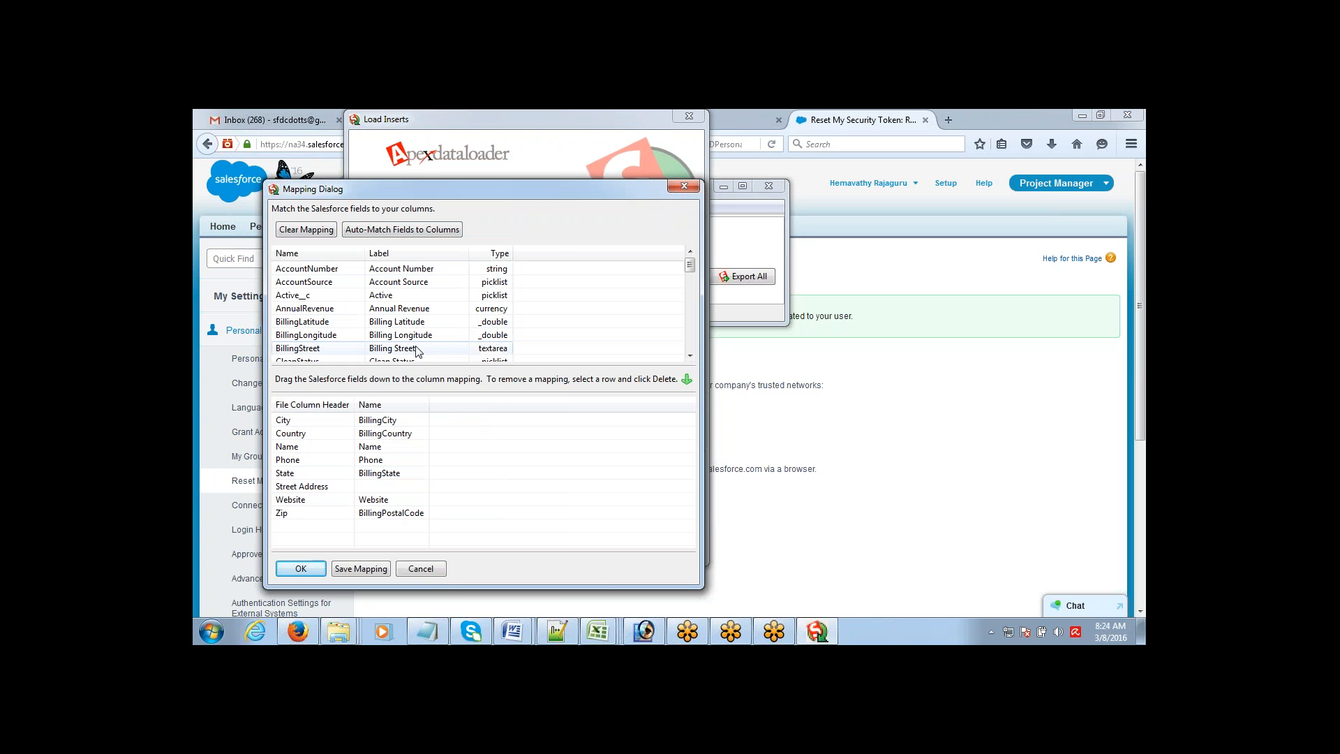
{"action": "left_click", "coordinate": [691, 355]}
{"action": "left_click", "coordinate": [691, 355]}
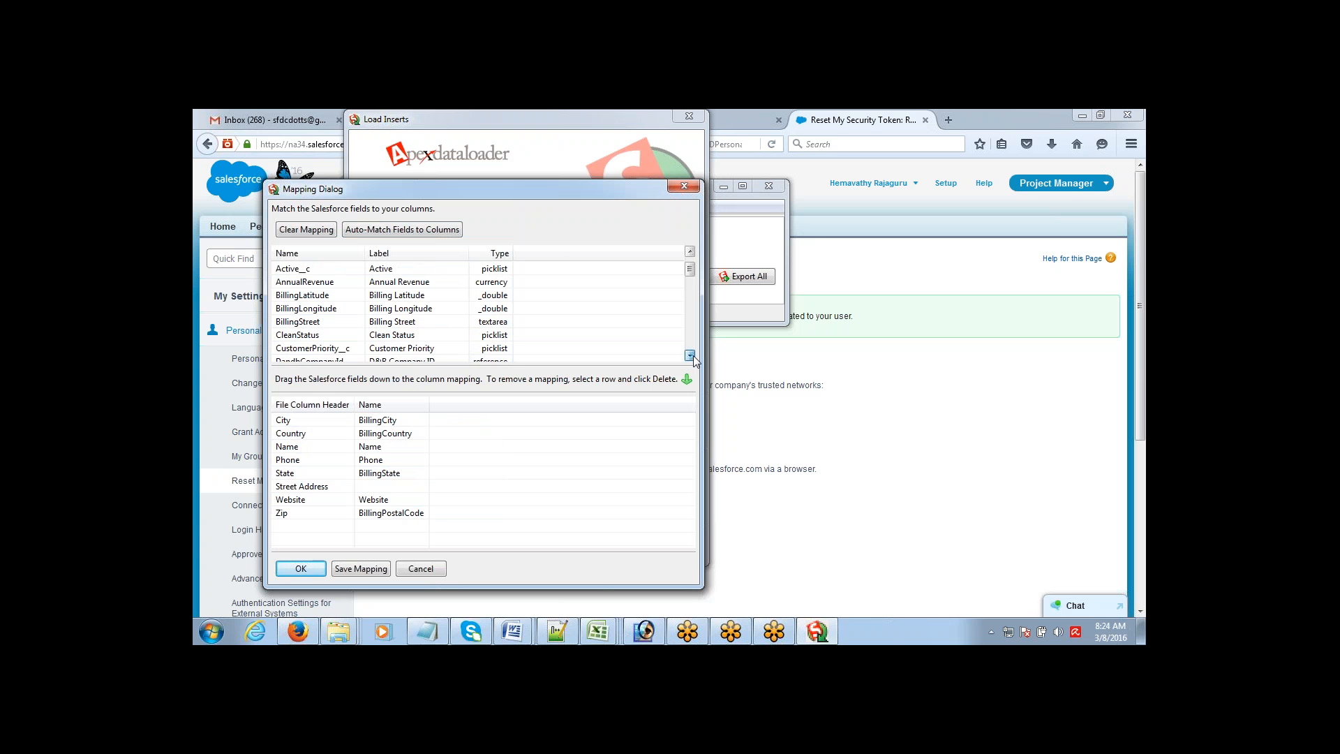
{"action": "left_click_drag", "start_coordinate": [422, 322], "coordinate": [404, 490]}
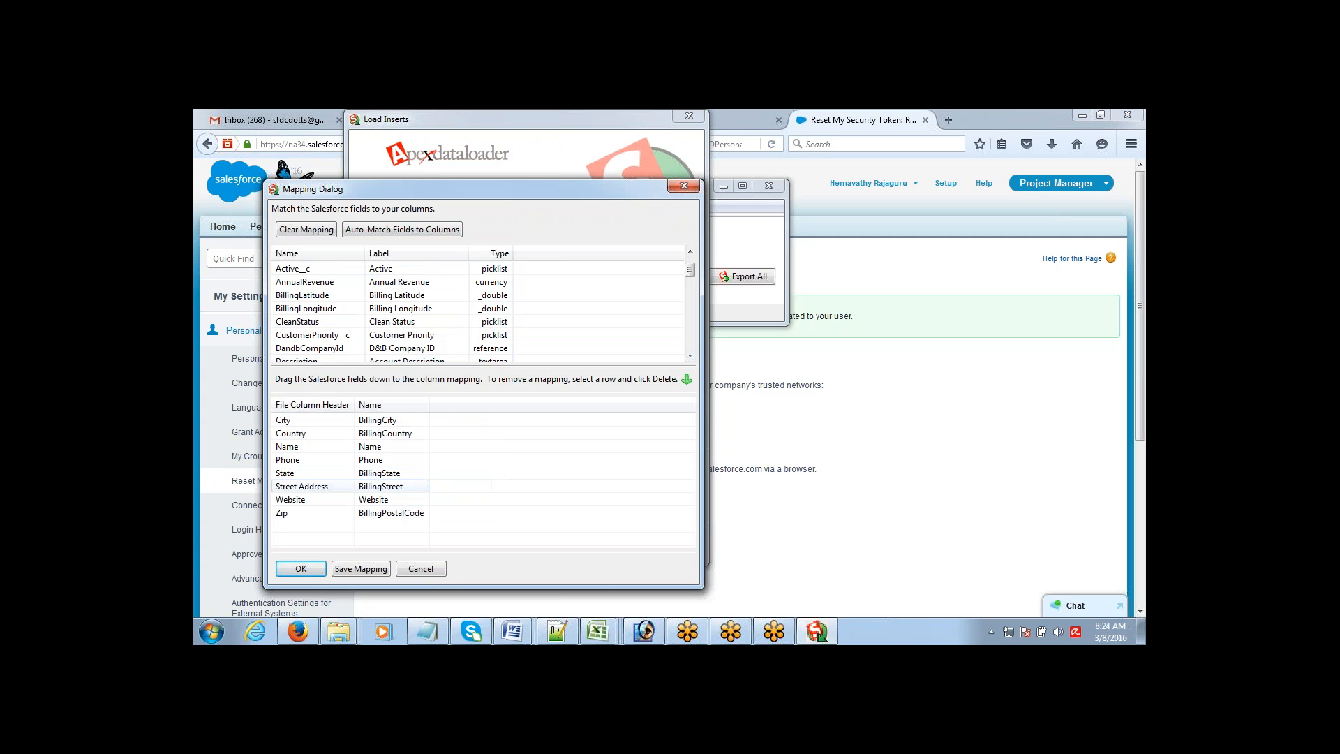
{"action": "left_click", "coordinate": [300, 569]}
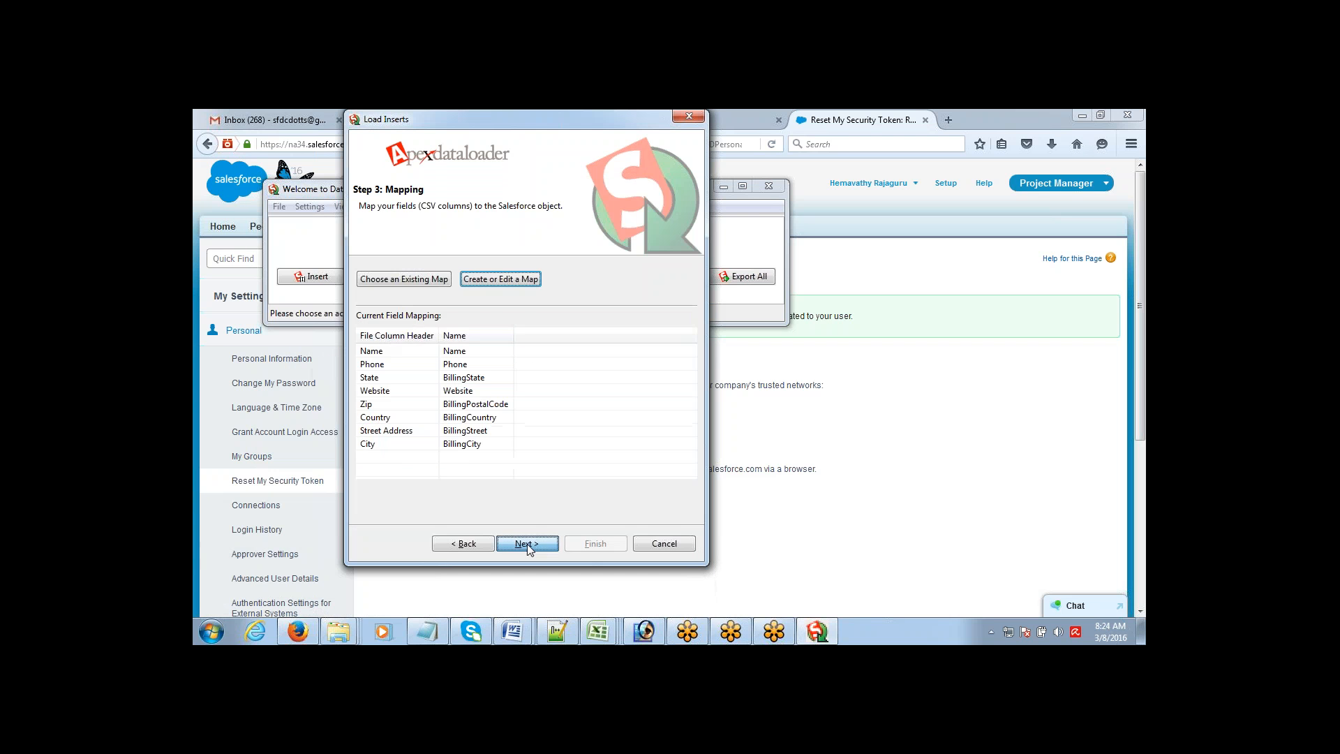
- Run the account insert with result files saved in D:\Desktop_Backup\DL_22_Sept_2015, and view the successful records
{"action": "left_click", "coordinate": [526, 543]}
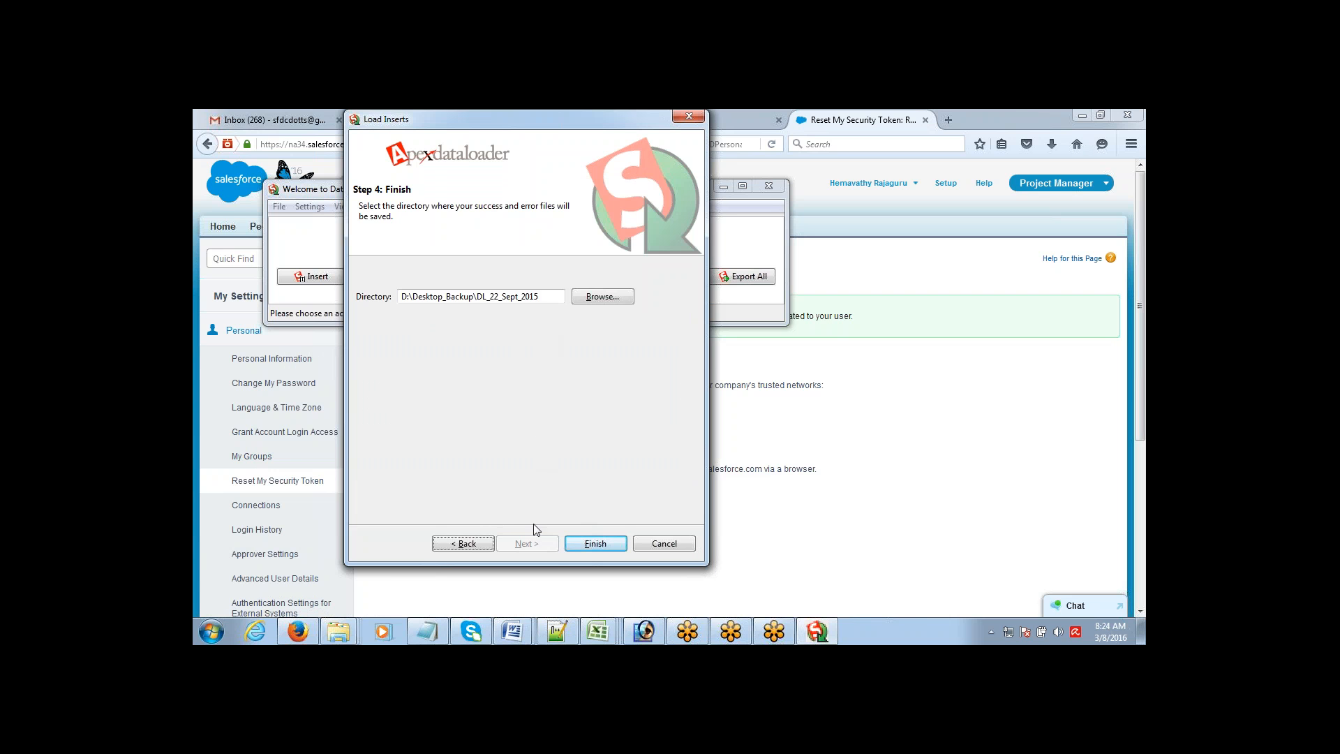
{"action": "left_click", "coordinate": [580, 541]}
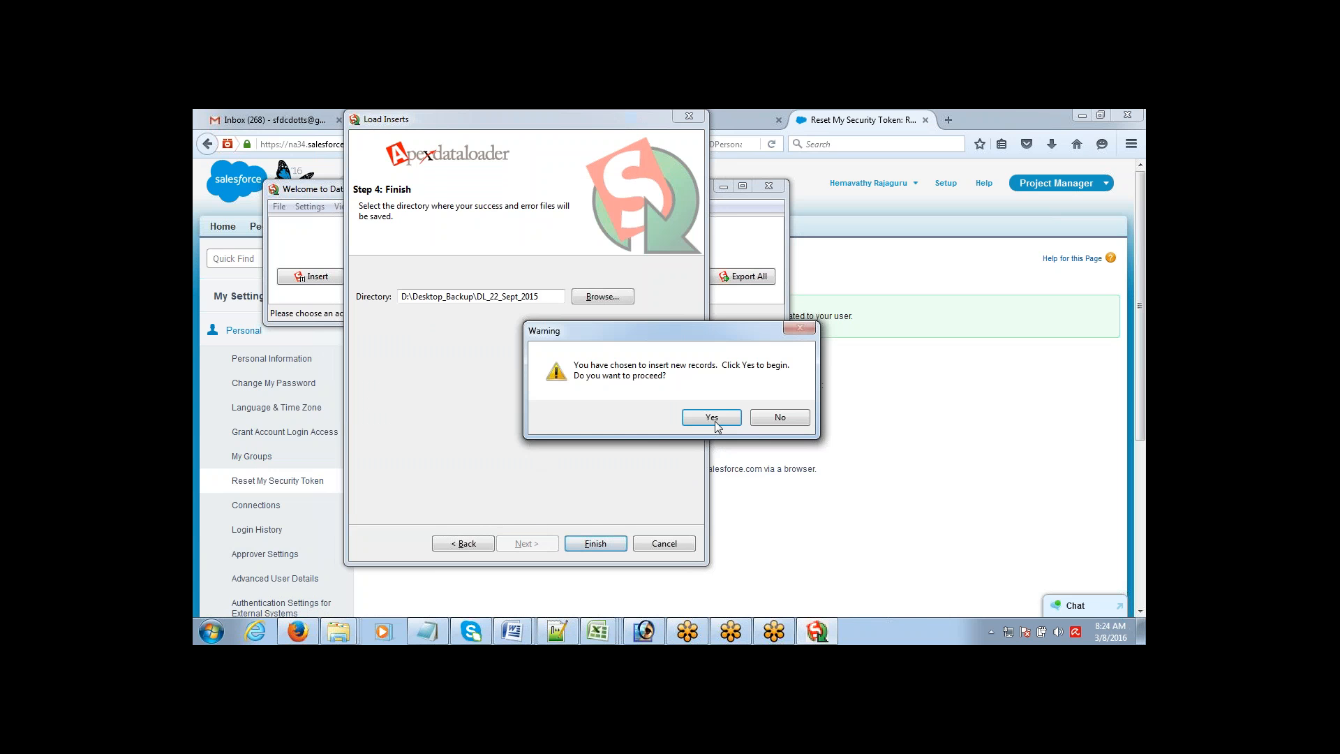
{"action": "left_click", "coordinate": [712, 417]}
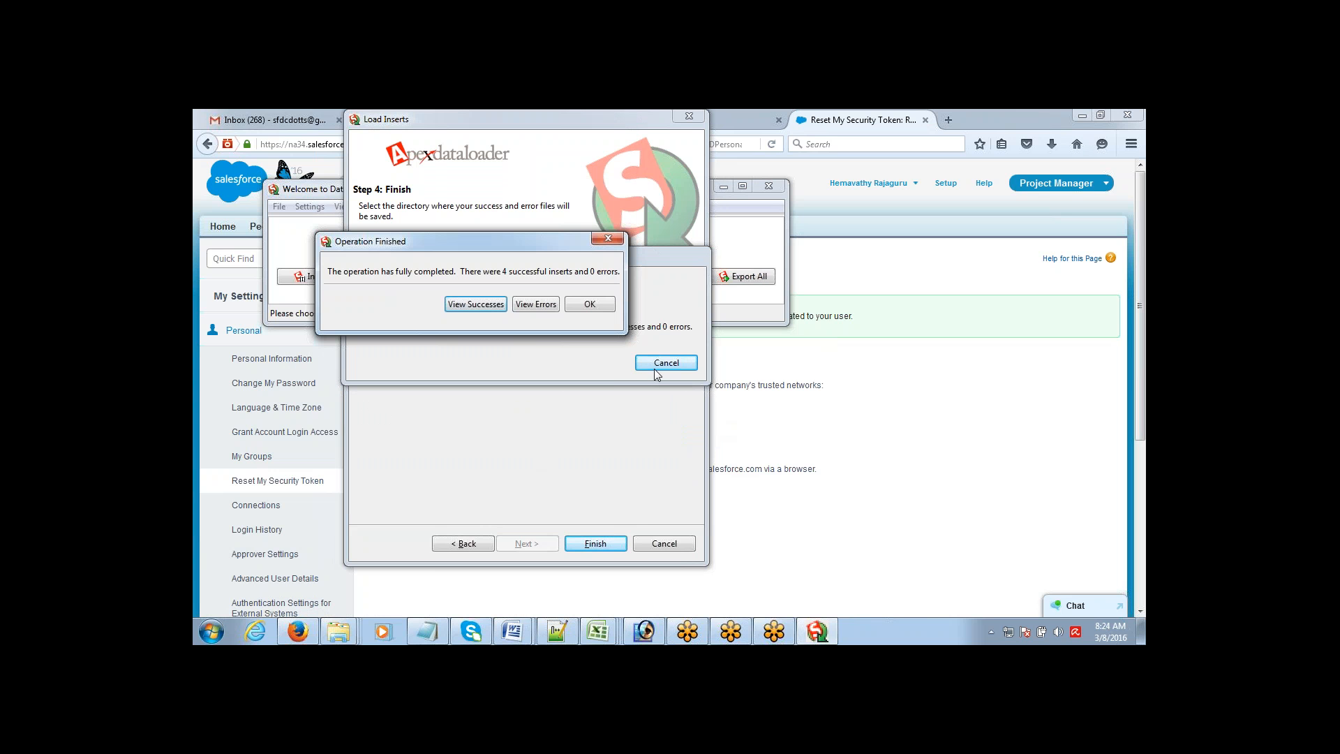
{"action": "left_click", "coordinate": [489, 305]}
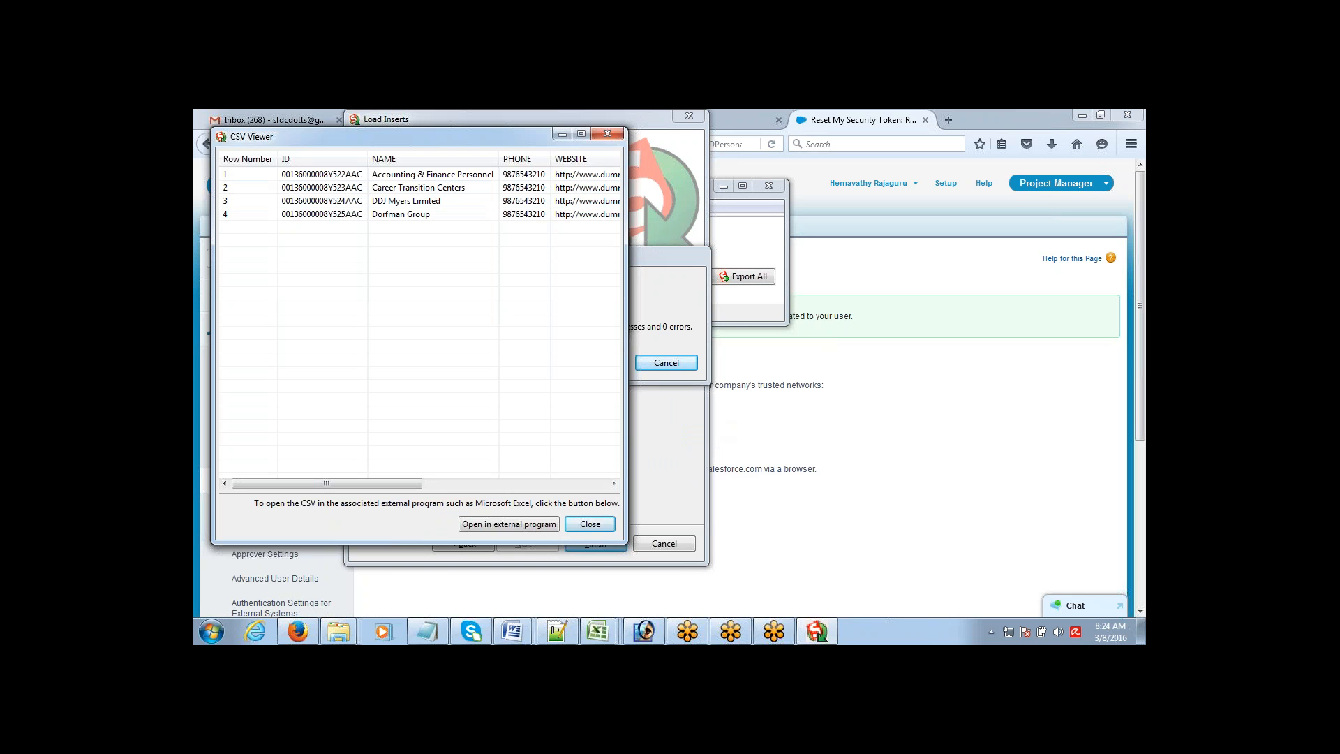
{"action": "left_click", "coordinate": [1129, 414]}
- Switch to the Insert_Contacts workbook in Excel and copy the contact columns First through Phone with all records
{"action": "mouse_move", "coordinate": [606, 630]}
{"action": "left_click", "coordinate": [932, 568]}
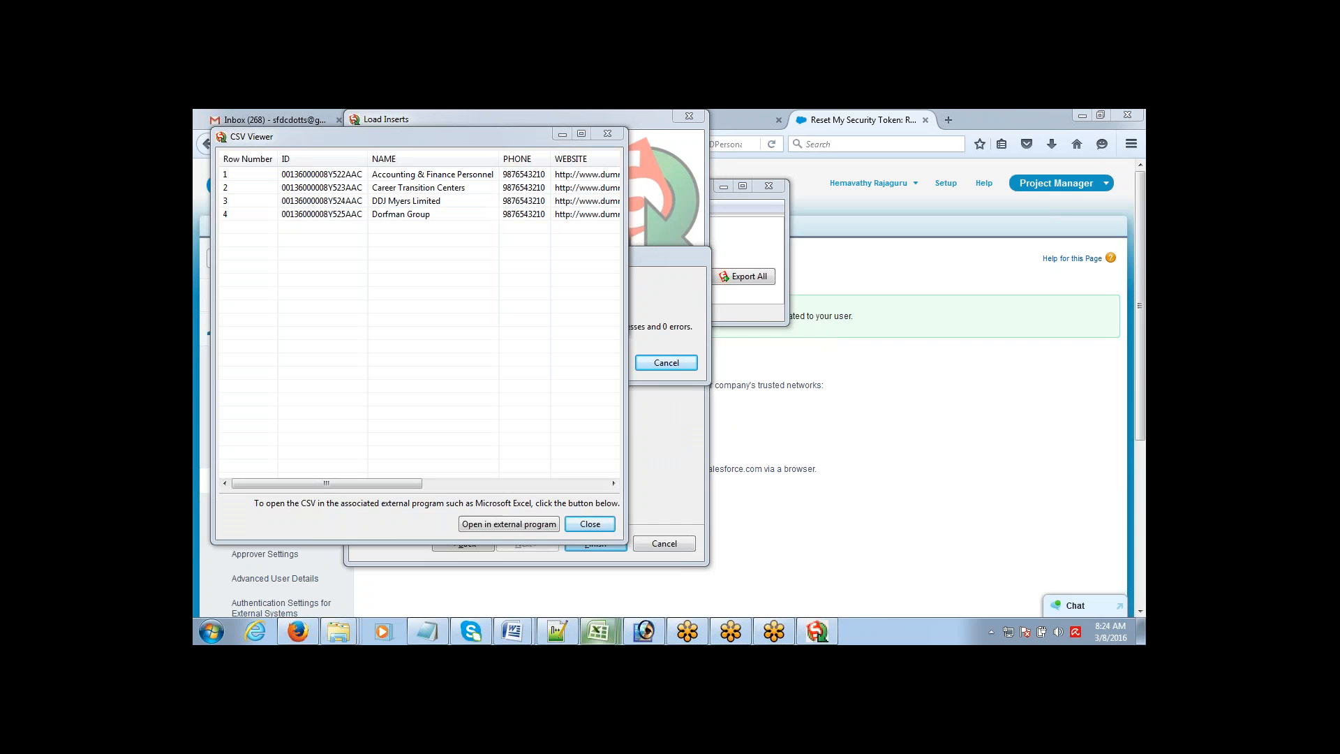
{"action": "left_click", "coordinate": [429, 342]}
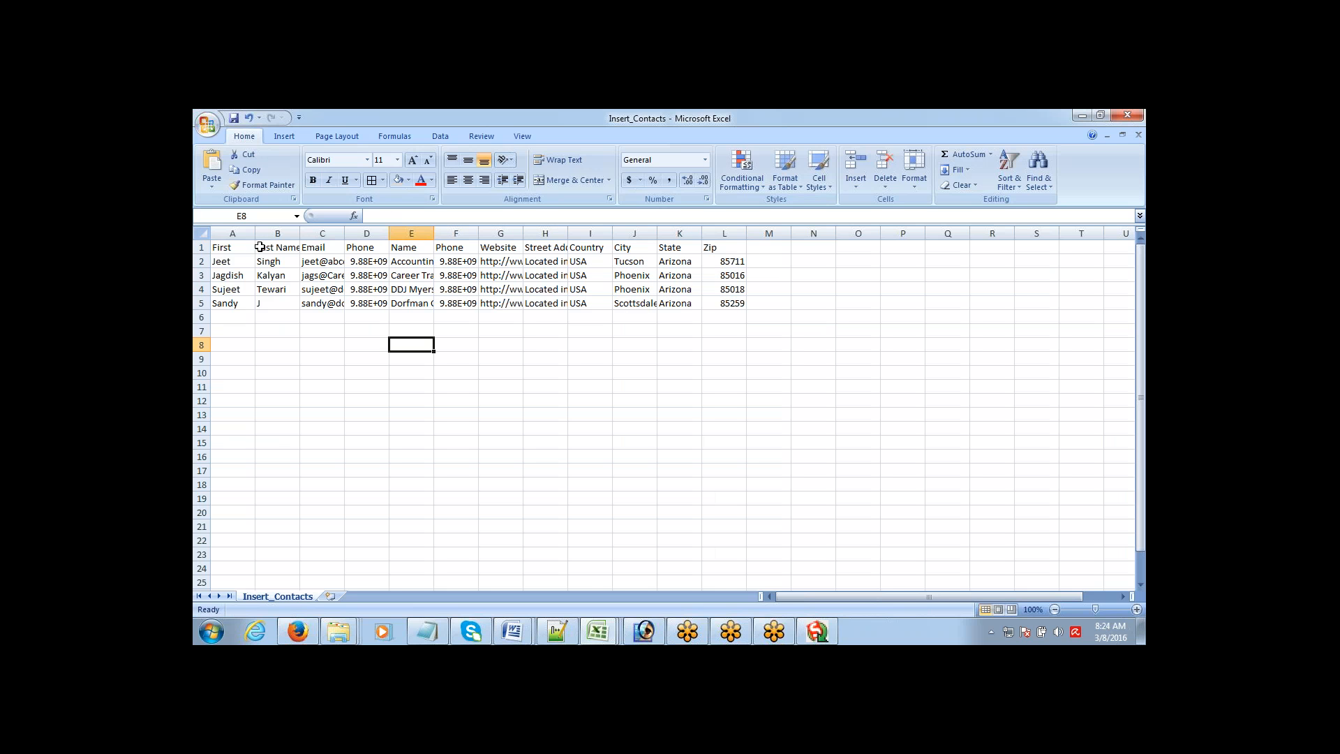
{"action": "left_click", "coordinate": [237, 246]}
{"action": "left_click_drag", "start_coordinate": [269, 246], "coordinate": [360, 303]}
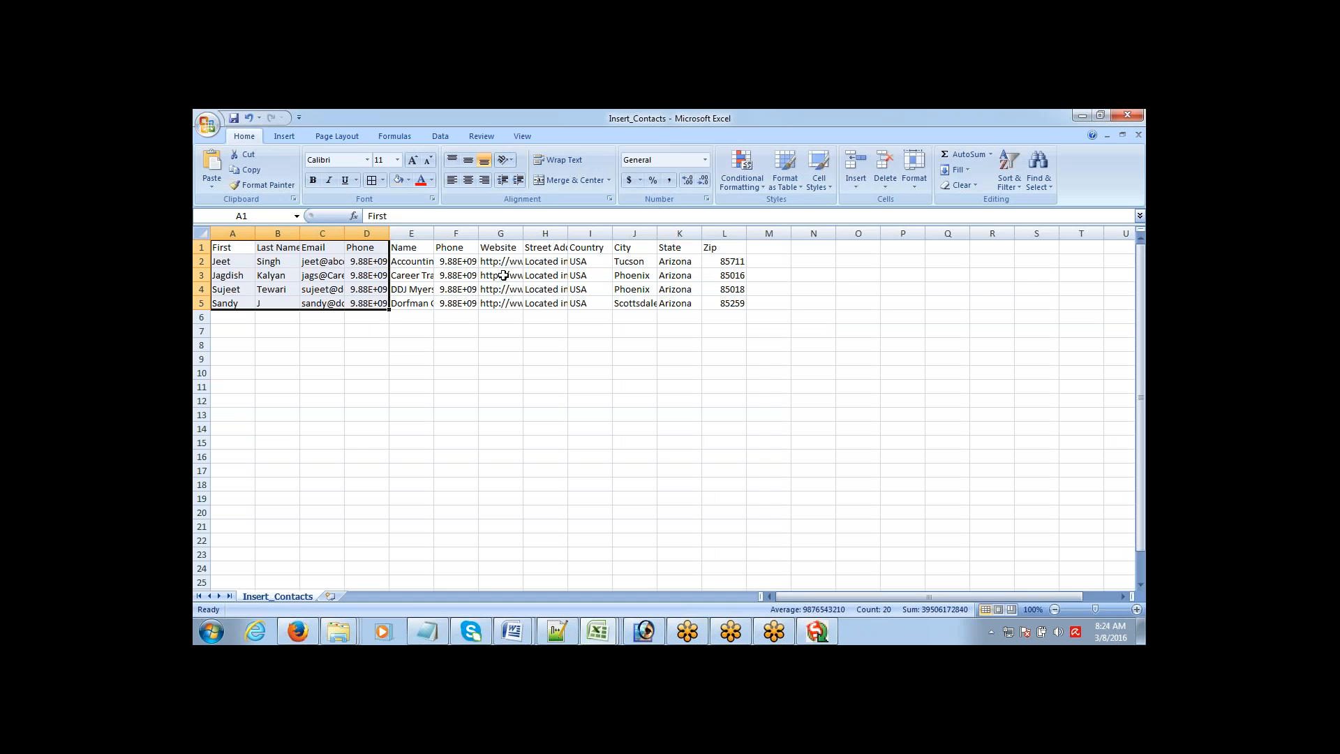
{"action": "key", "text": "ctrl+c"}
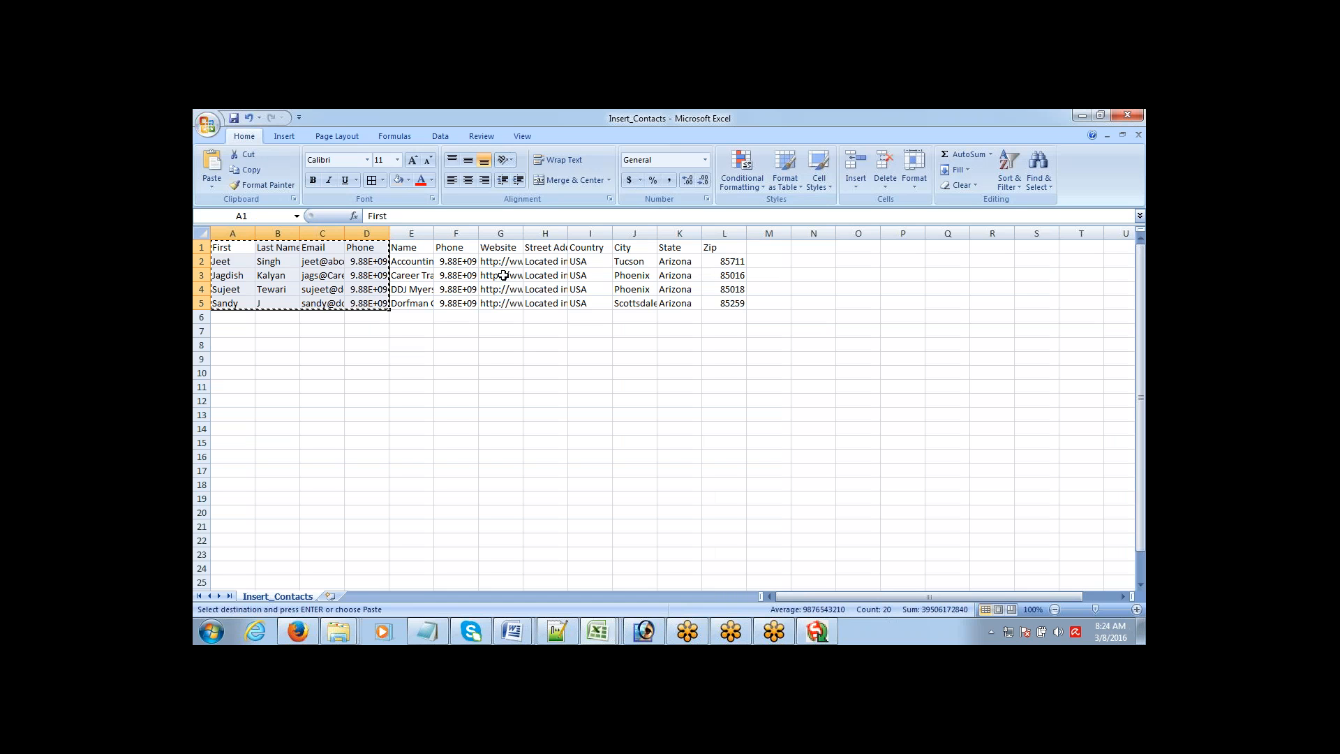
- Paste the copied contact columns into a new workbook starting at cell B1, leaving column A empty
{"action": "key", "text": "ctrl+n"}
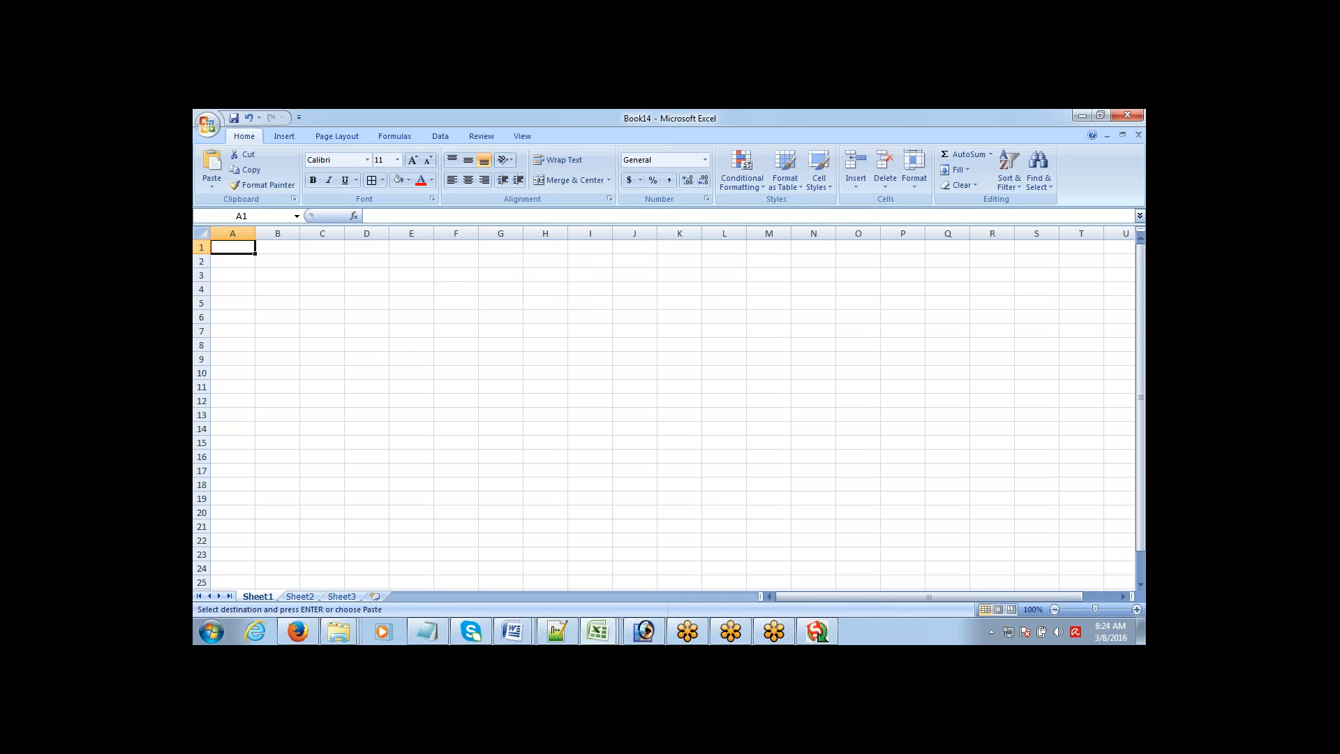
{"action": "key", "text": "Right"}
{"action": "key", "text": "ctrl+v"}
- Enter Account as the header of the empty column A in cell A1
{"action": "key", "text": "Left"}
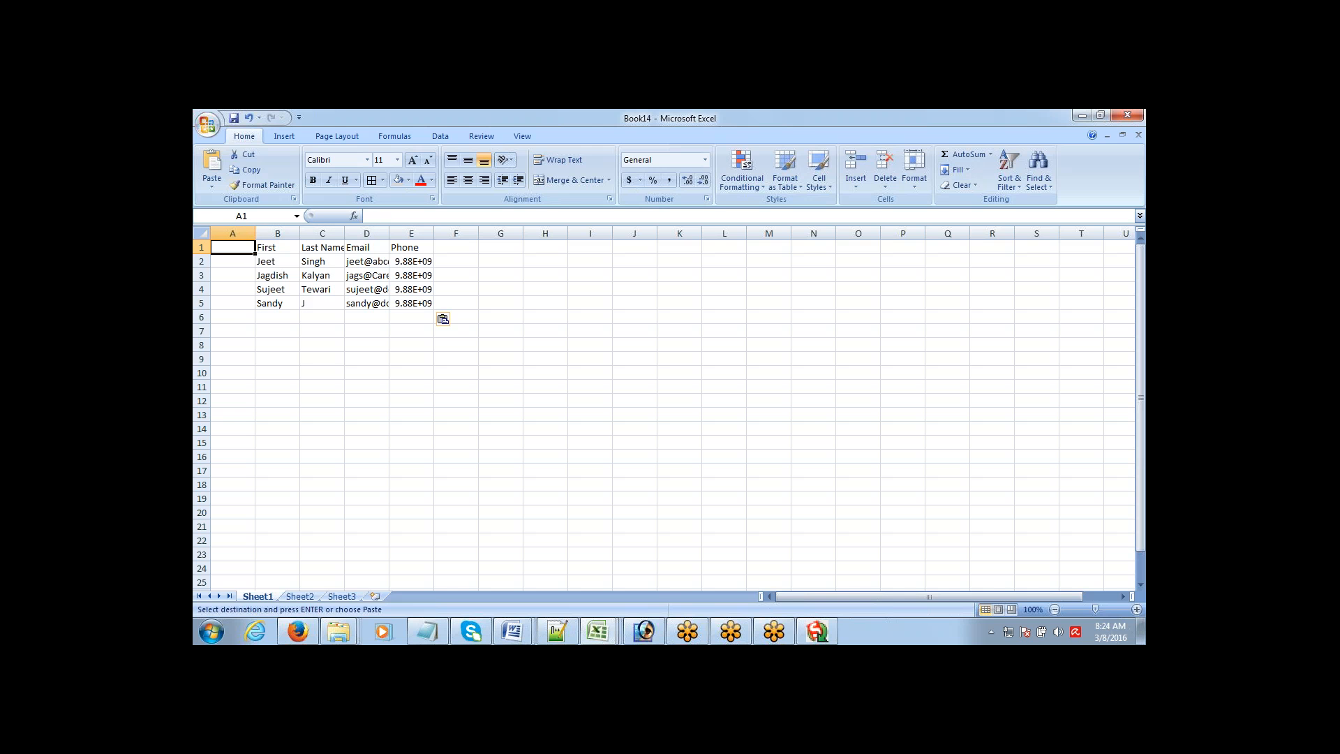
{"action": "key", "text": "Right"}
{"action": "key", "text": "Down"}
{"action": "key", "text": "shift+Right"}
{"action": "key", "text": "shift+Right"}
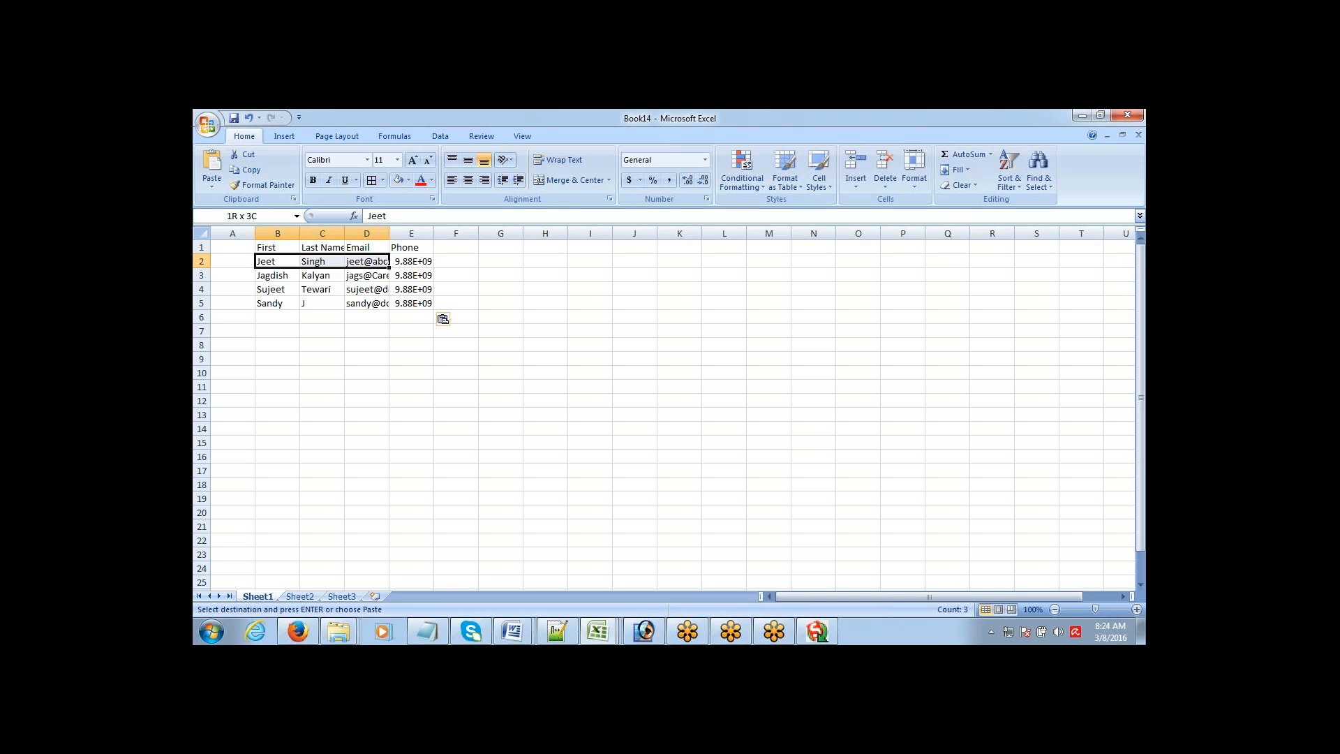
{"action": "key", "text": "shift+Right"}
{"action": "key", "text": "Left"}
{"action": "key", "text": "Up"}
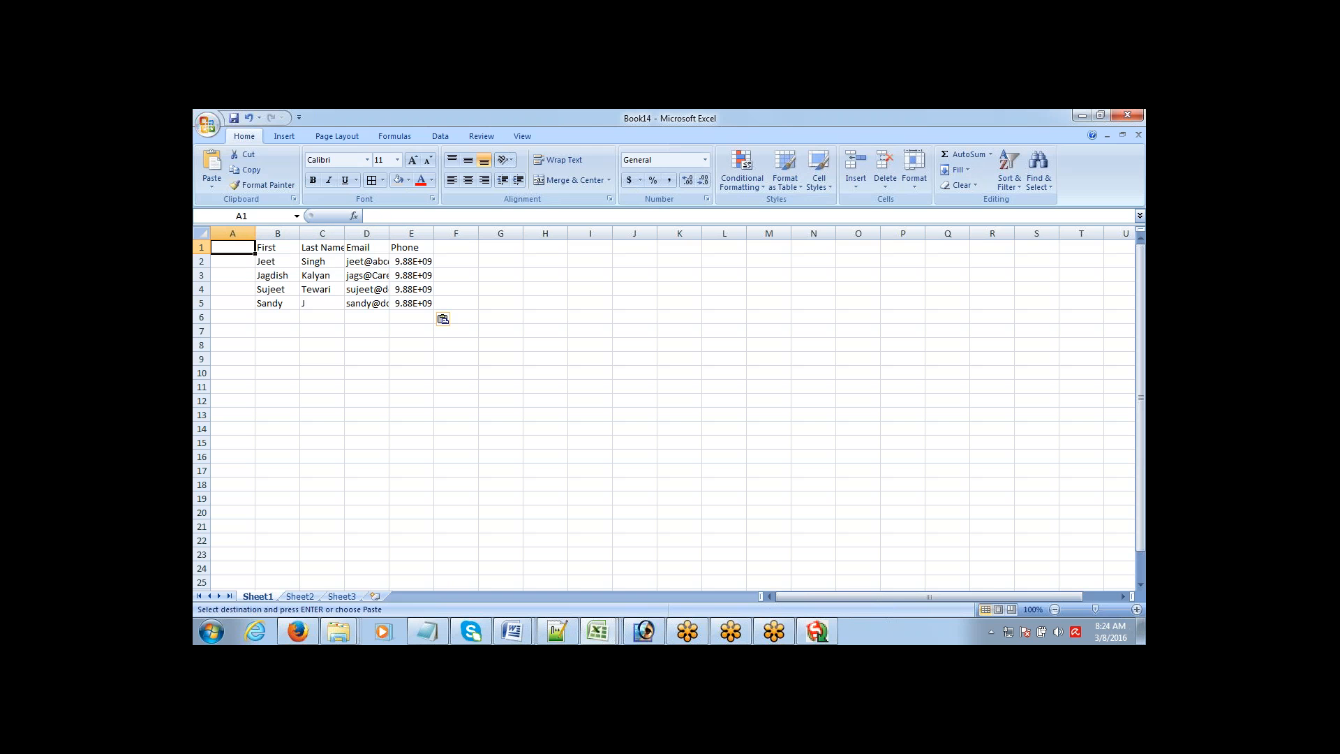
{"action": "type", "text": "Account"}
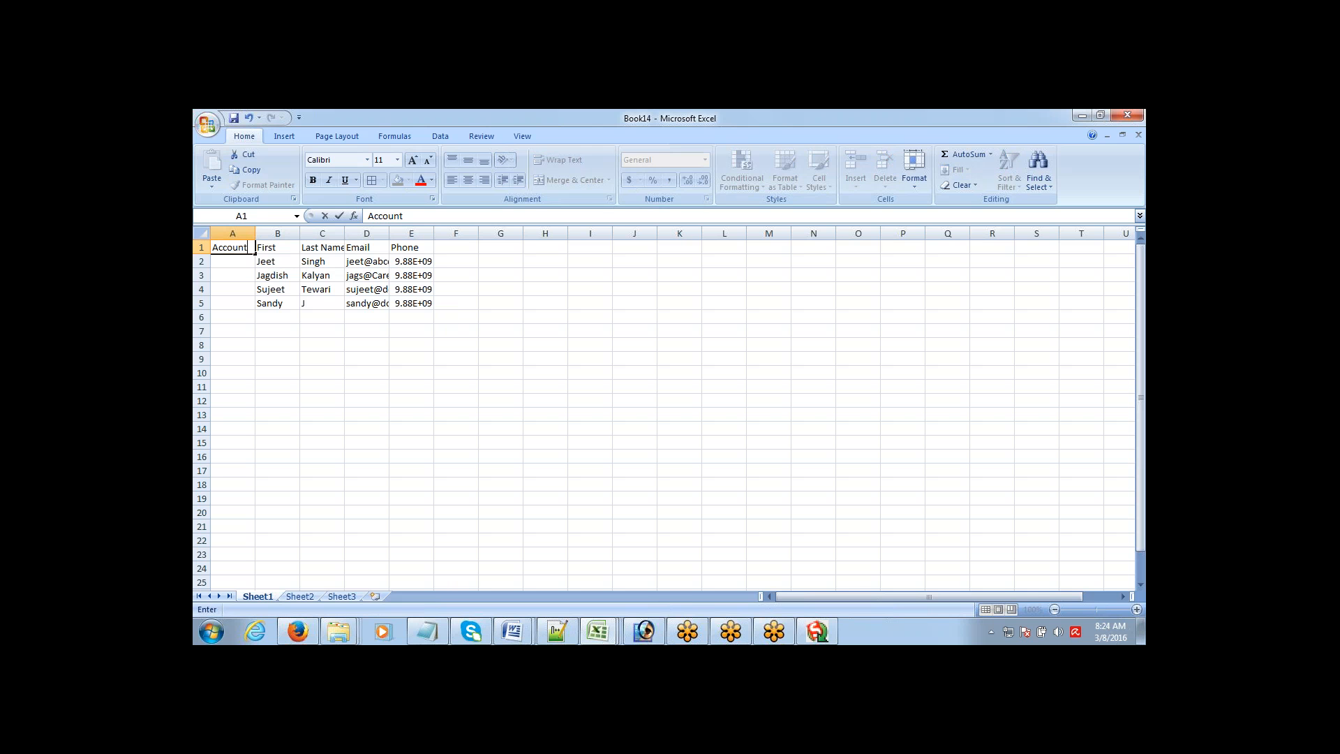
{"action": "key", "text": "Return"}
{"action": "key", "text": "Up"}
{"action": "key", "text": "Down"}
{"action": "key", "text": "Right"}
{"action": "key", "text": "Left"}
{"action": "key", "text": "Right"}
{"action": "key", "text": "Down"}
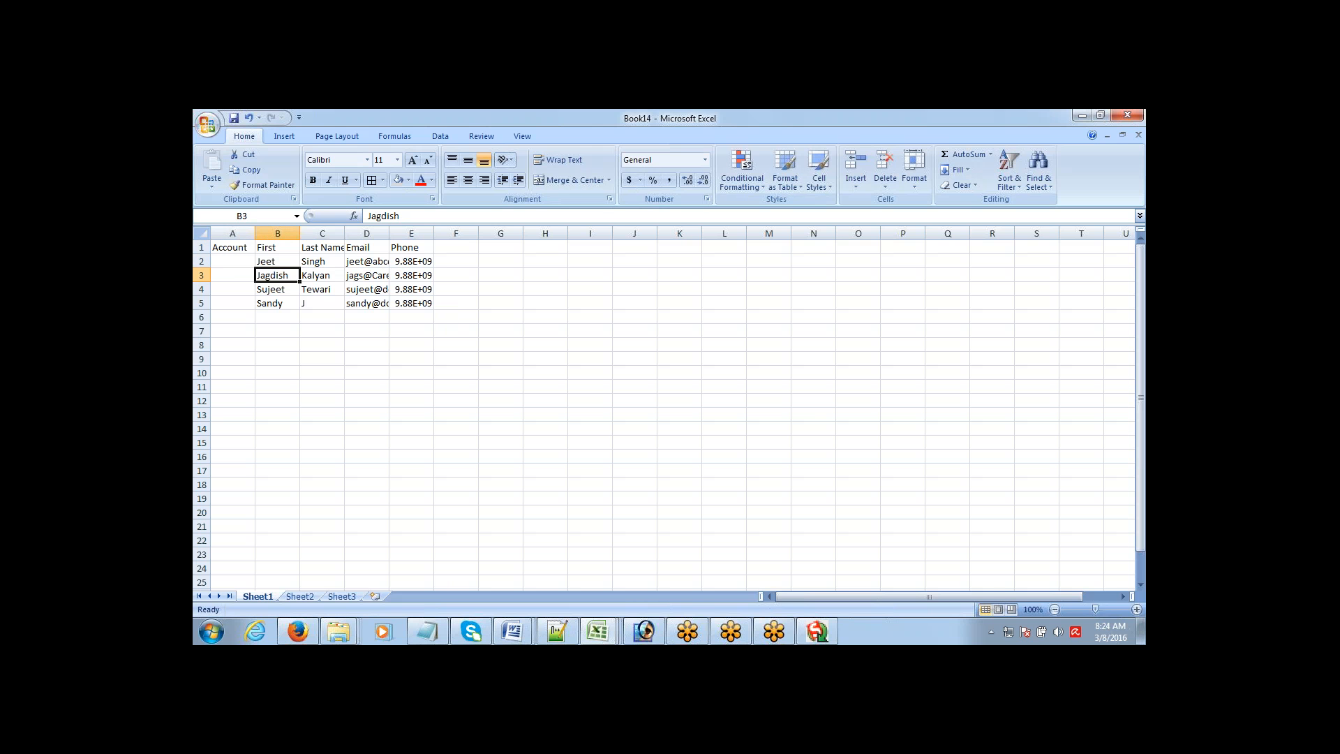
{"action": "key", "text": "Down"}
{"action": "key", "text": "Down"}
{"action": "key", "text": "ctrl+Up"}
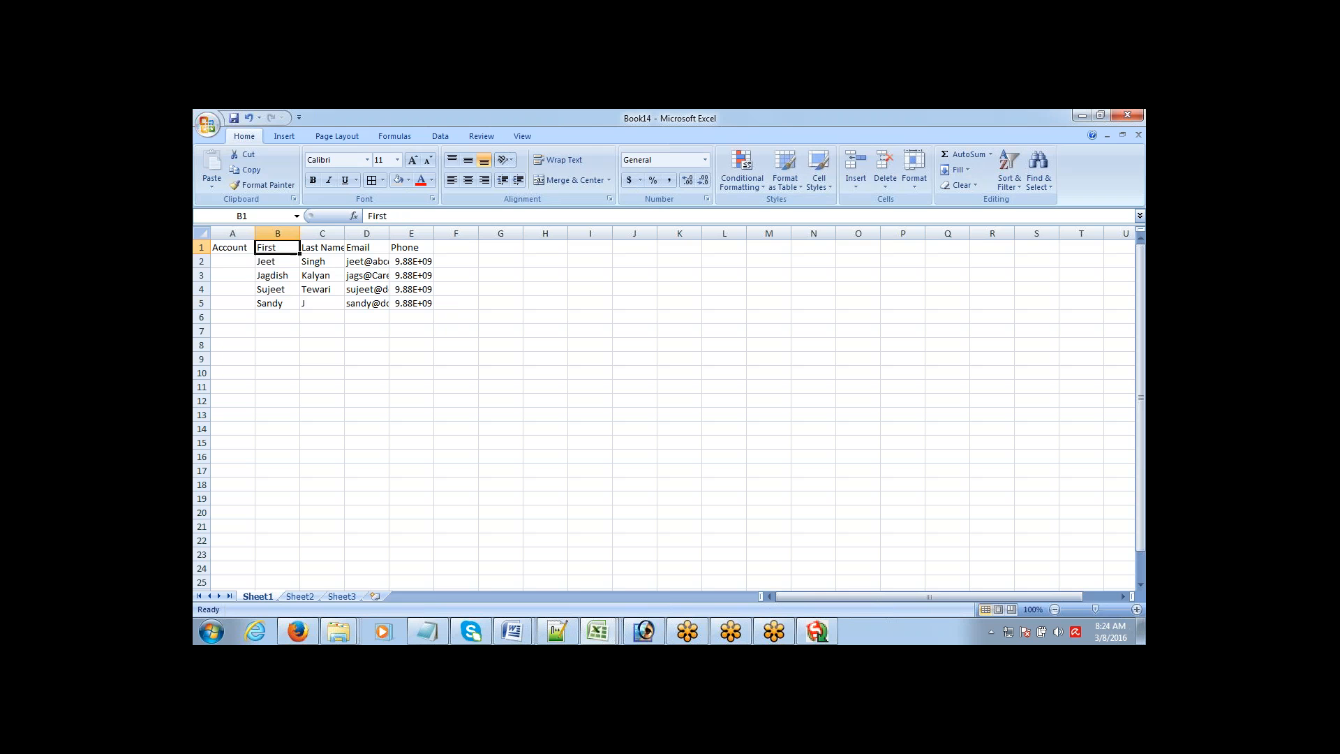
- Examine the header row and the empty Account cells A2 to A5 beside the contact records
{"action": "key", "text": "Down"}
{"action": "key", "text": "Left"}
{"action": "key", "text": "Up"}
{"action": "left_click", "coordinate": [232, 234]}
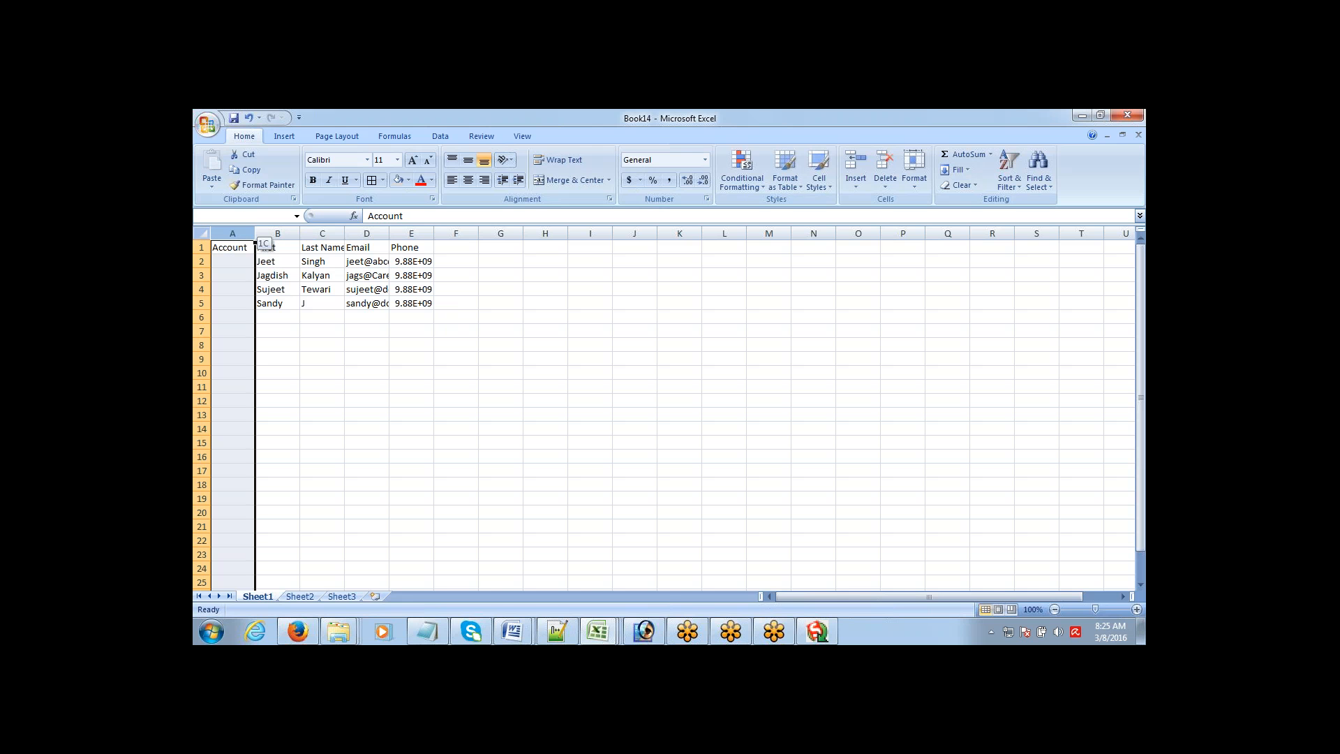
{"action": "left_click", "coordinate": [232, 247]}
{"action": "key", "text": "shift+Right"}
{"action": "key", "text": "shift+Right"}
{"action": "key", "text": "shift+Right"}
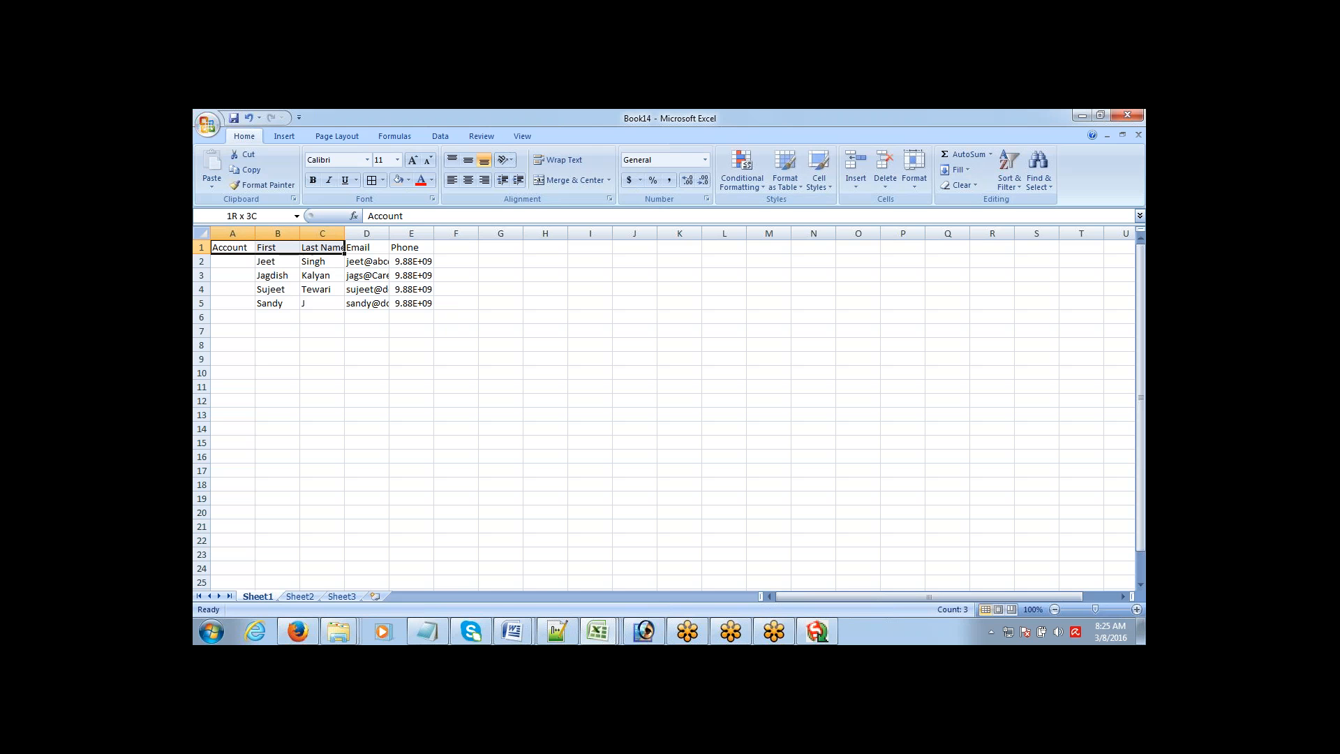
{"action": "key", "text": "Down"}
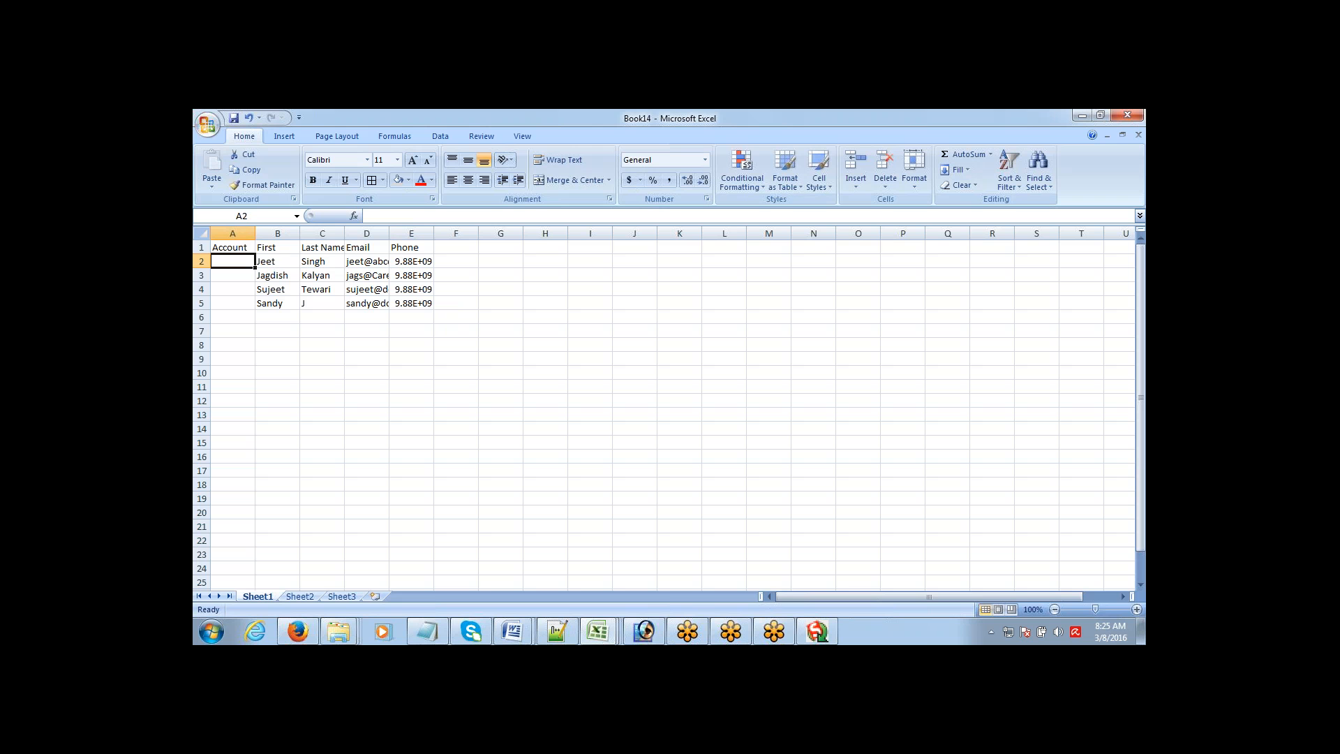
{"action": "key", "text": "Down"}
{"action": "key", "text": "Up"}
{"action": "key", "text": "shift+Down"}
{"action": "key", "text": "shift+Down"}
{"action": "key", "text": "shift+Down"}
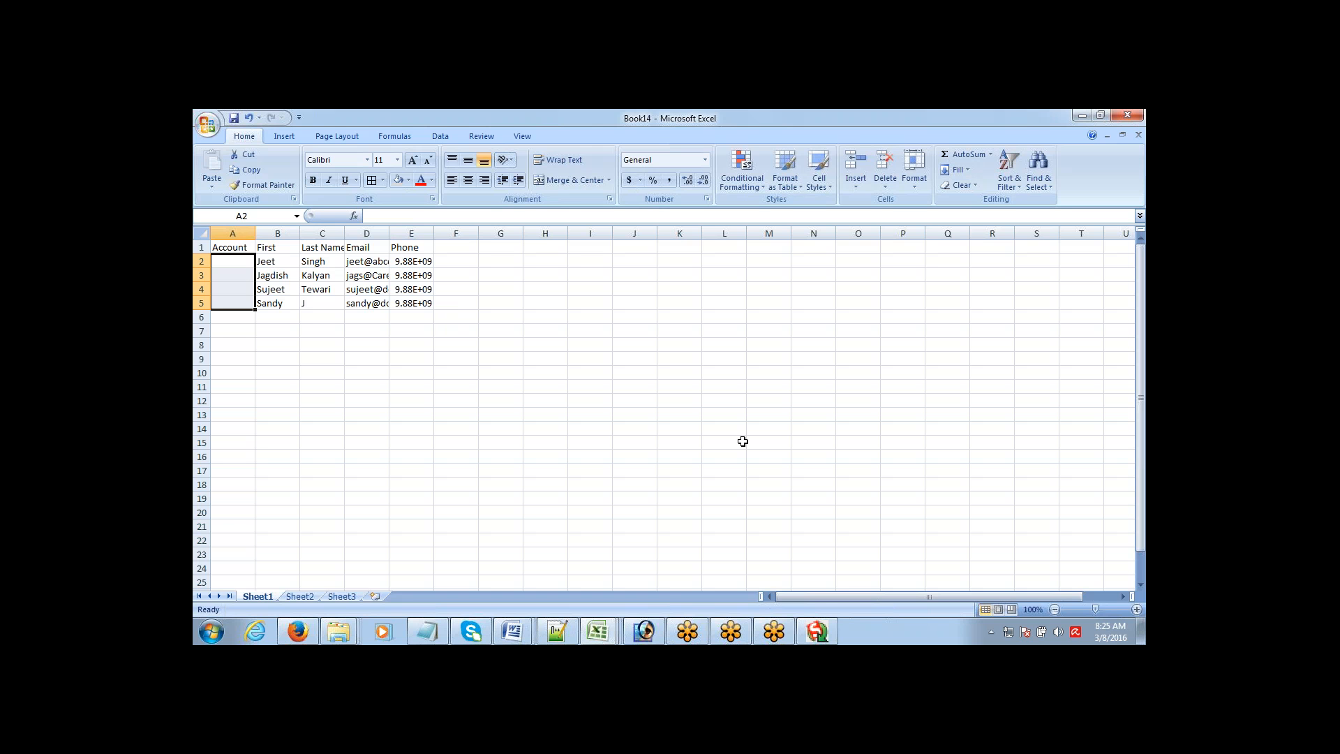
- Raise the system speaker volume and return to the contacts workbook
{"action": "left_click", "coordinate": [1059, 635]}
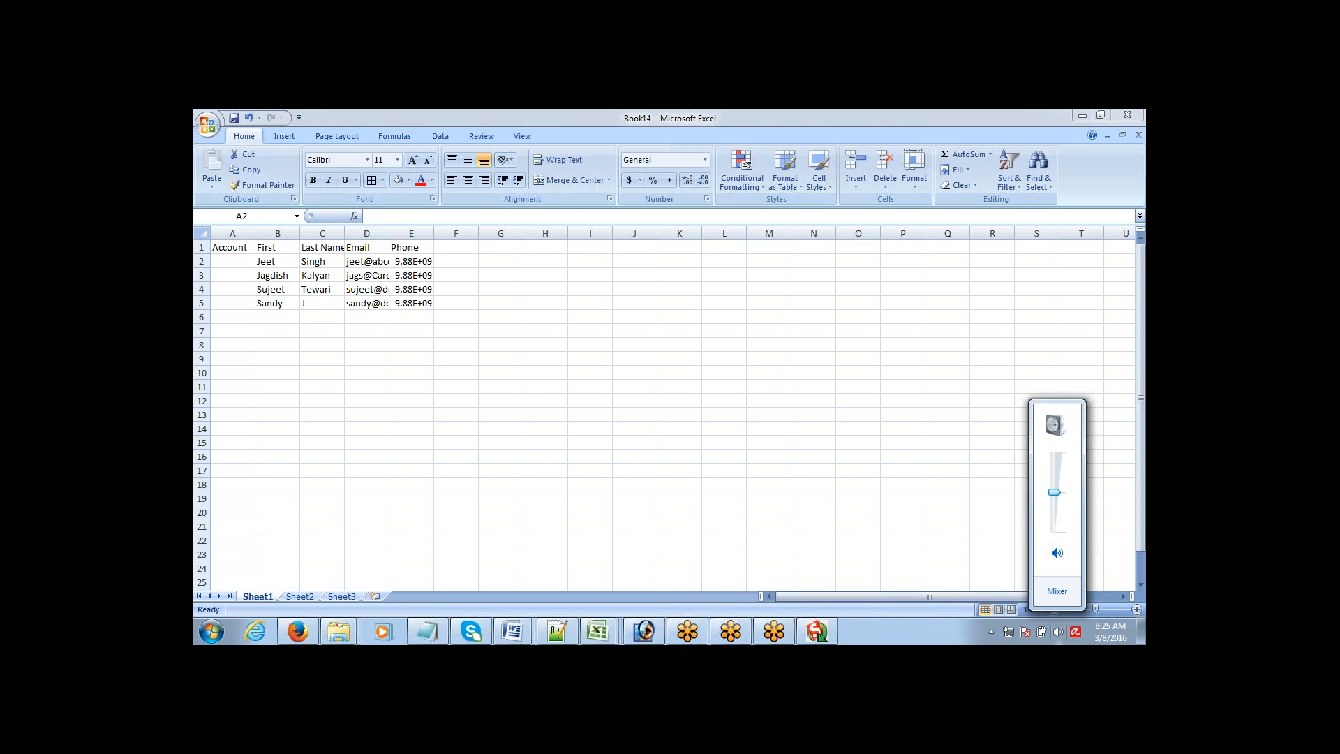
{"action": "mouse_move", "coordinate": [1054, 492]}
{"action": "left_click_drag", "start_coordinate": [1055, 492], "coordinate": [1054, 469]}
{"action": "left_click", "coordinate": [598, 631]}
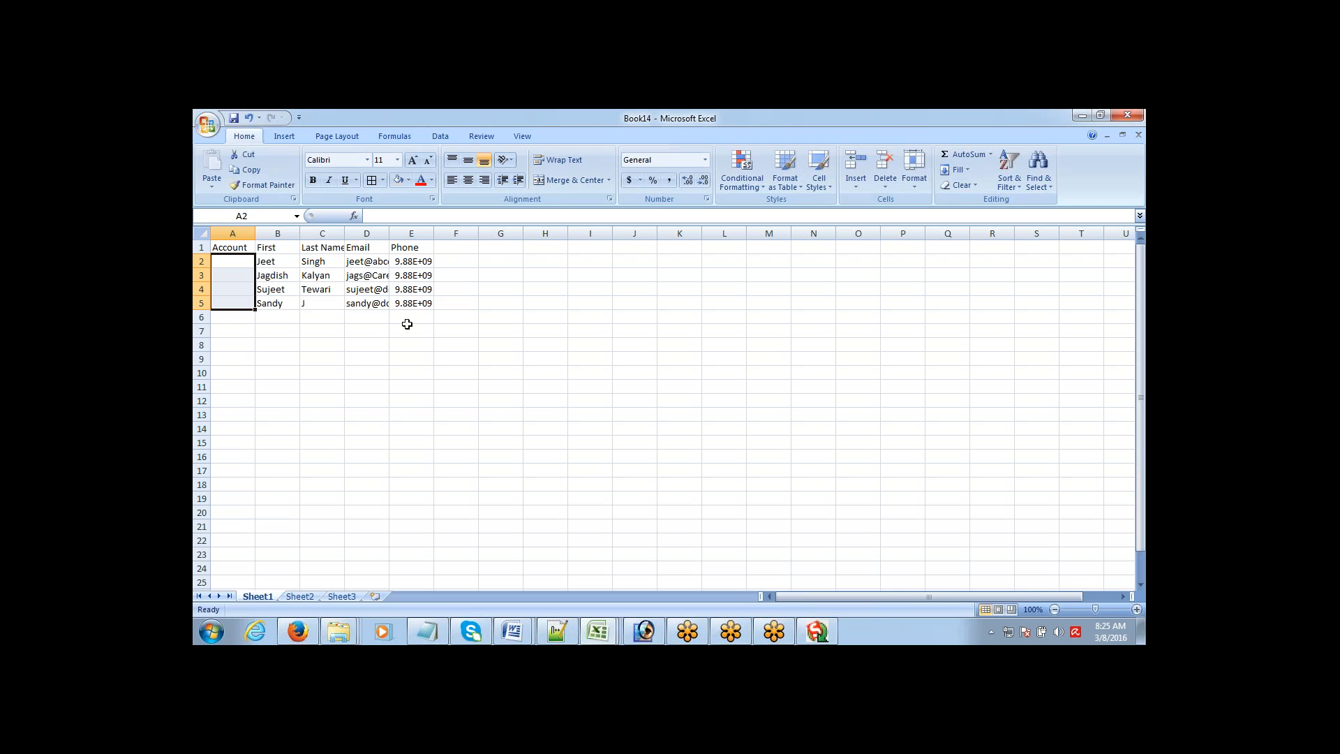
{"action": "left_click", "coordinate": [206, 126]}
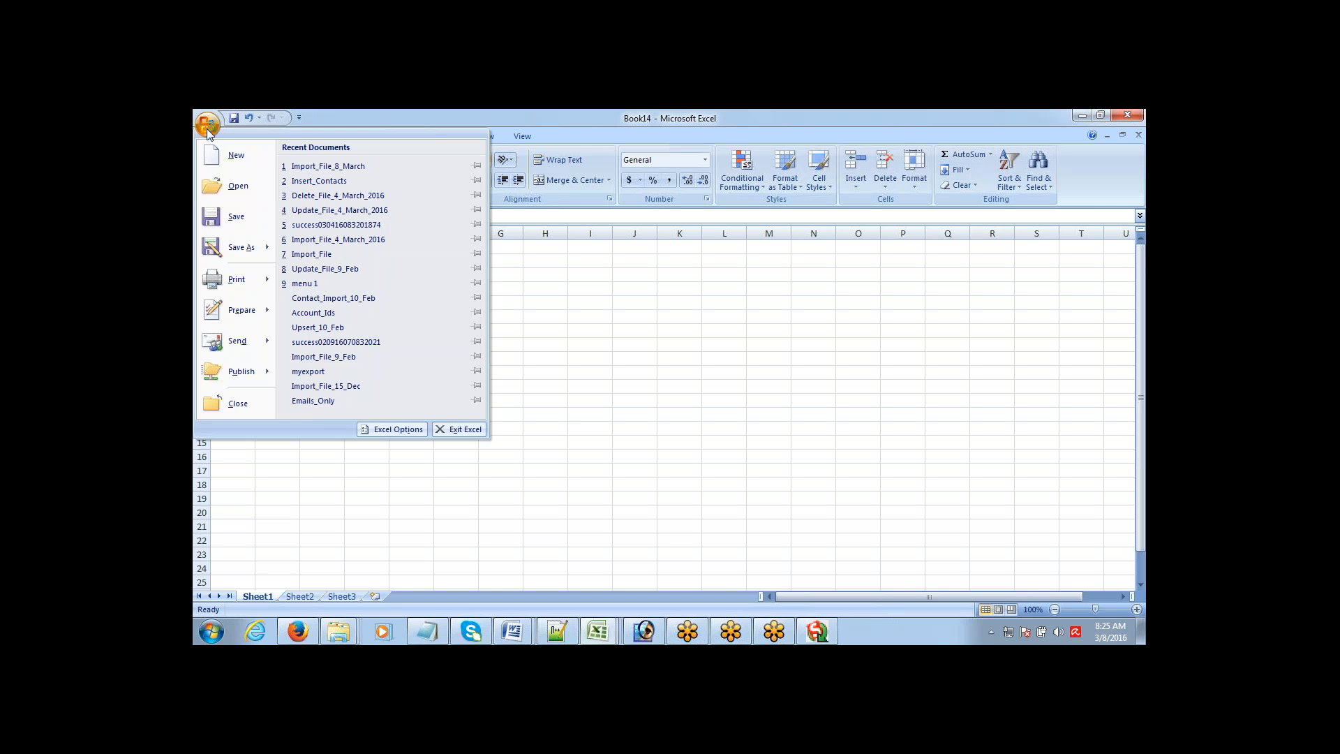
{"action": "left_click", "coordinate": [221, 182]}
{"action": "left_click", "coordinate": [554, 308]}
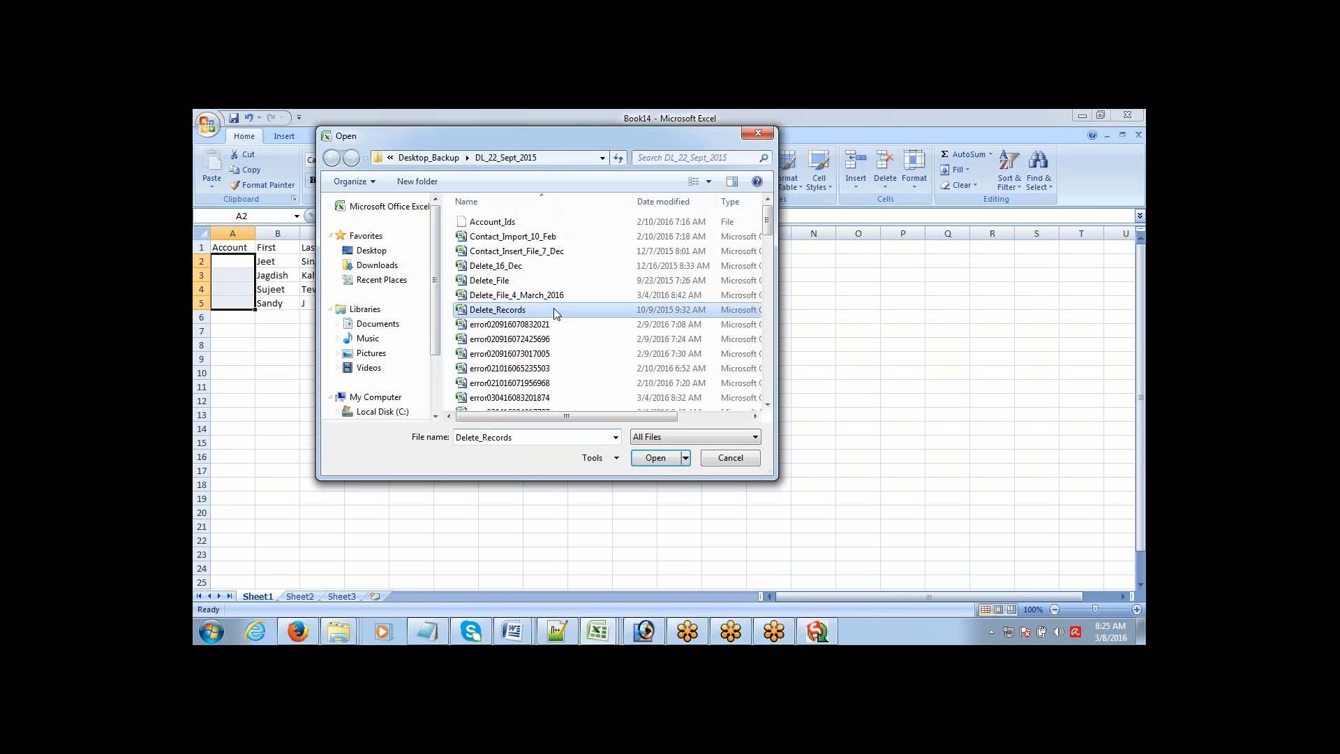
{"action": "key", "text": "Down"}
{"action": "key", "text": "Down"}
{"action": "key", "text": "Down"}
{"action": "key", "text": "Down"}
{"action": "key", "text": "Down"}
{"action": "key", "text": "Down"}
{"action": "key", "text": "Down"}
{"action": "key", "text": "Down"}
{"action": "key", "text": "Down"}
{"action": "key", "text": "Down"}
{"action": "key", "text": "Down"}
{"action": "key", "text": "Down"}
{"action": "key", "text": "Down"}
{"action": "key", "text": "Down"}
{"action": "key", "text": "Down"}
{"action": "key", "text": "Down"}
{"action": "key", "text": "Down"}
{"action": "key", "text": "Down"}
{"action": "key", "text": "Down"}
{"action": "key", "text": "Down"}
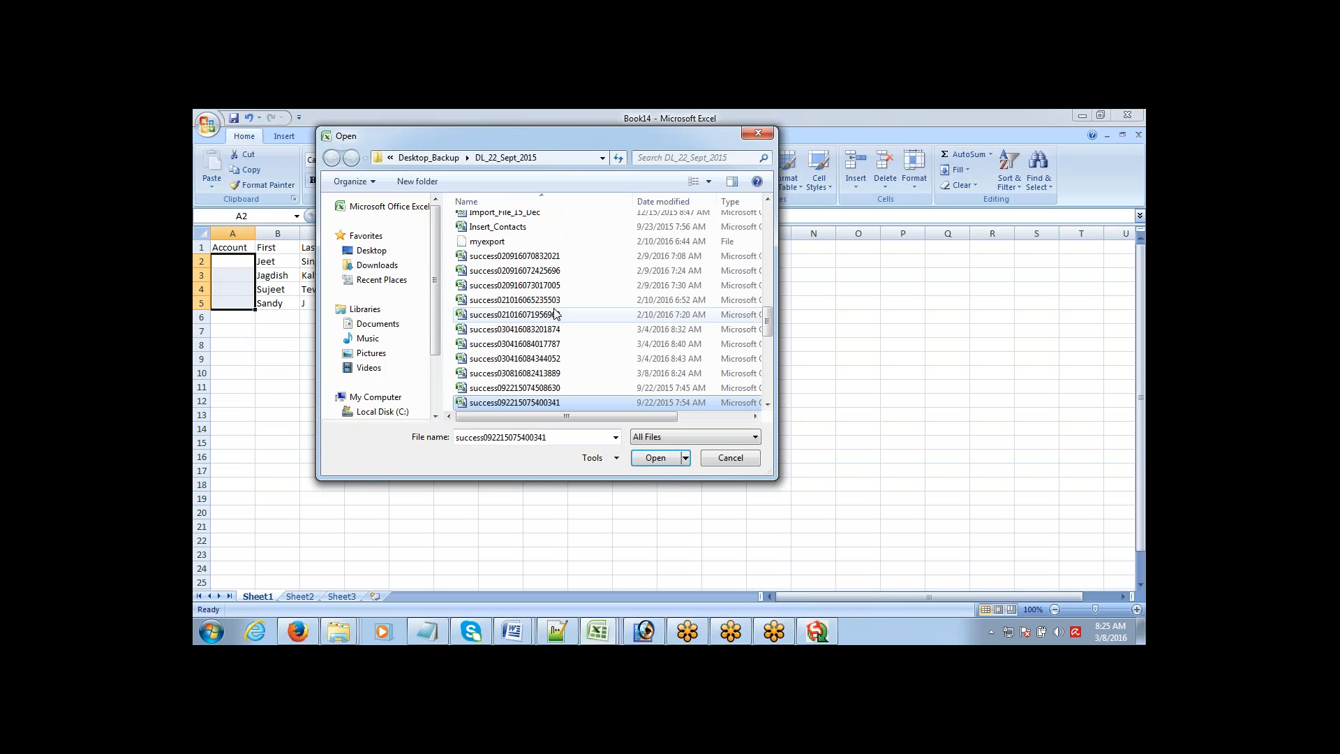
{"action": "key", "text": "Down"}
{"action": "key", "text": "Down"}
{"action": "key", "text": "Down"}
{"action": "key", "text": "Down"}
{"action": "key", "text": "Down"}
{"action": "key", "text": "Down"}
{"action": "key", "text": "Down"}
{"action": "key", "text": "Down"}
{"action": "key", "text": "Down"}
{"action": "key", "text": "Down"}
{"action": "key", "text": "Down"}
{"action": "key", "text": "Down"}
{"action": "key", "text": "Down"}
{"action": "key", "text": "Down"}
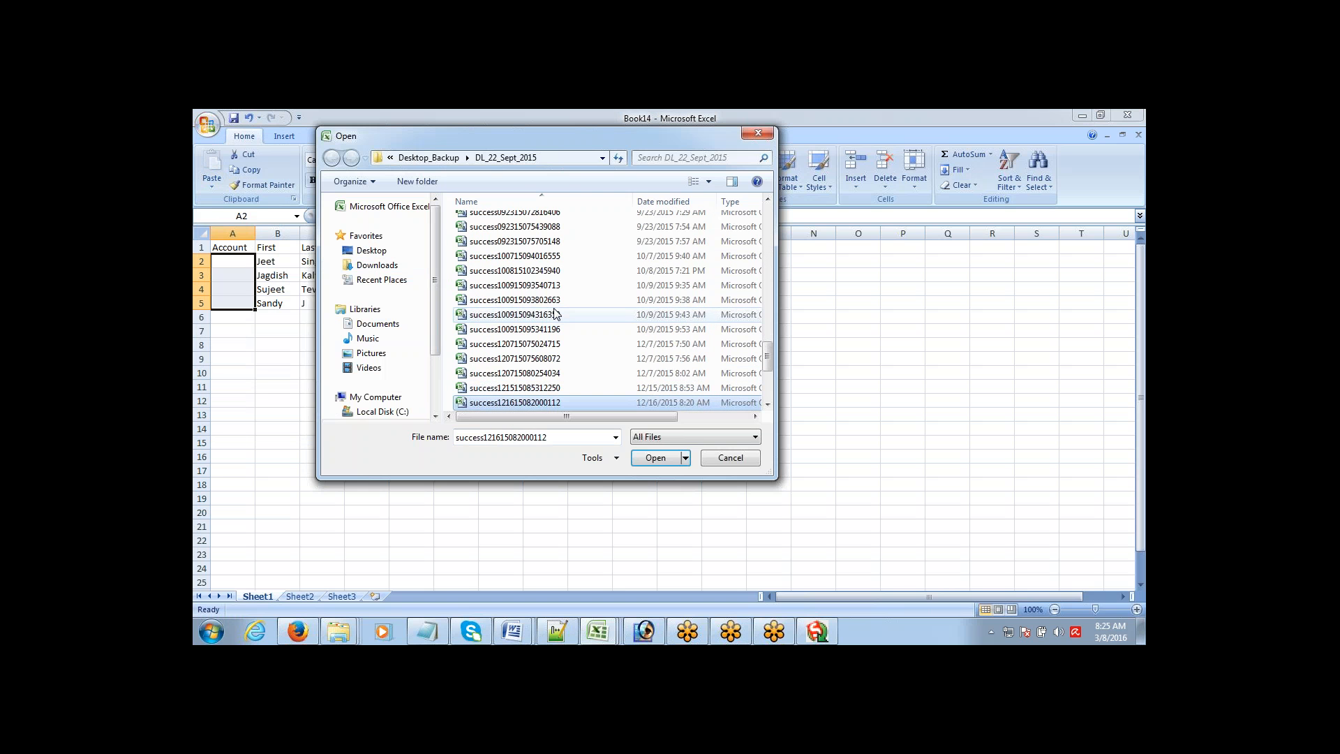
{"action": "key", "text": "Down"}
{"action": "key", "text": "Down"}
{"action": "key", "text": "Down"}
{"action": "key", "text": "Down"}
{"action": "key", "text": "Down"}
{"action": "key", "text": "Down"}
{"action": "key", "text": "Down"}
{"action": "key", "text": "Down"}
{"action": "key", "text": "Down"}
{"action": "key", "text": "Down"}
{"action": "key", "text": "Up"}
{"action": "key", "text": "Up"}
{"action": "key", "text": "Up"}
{"action": "key", "text": "Up"}
{"action": "key", "text": "Up"}
{"action": "key", "text": "Up"}
{"action": "key", "text": "Up"}
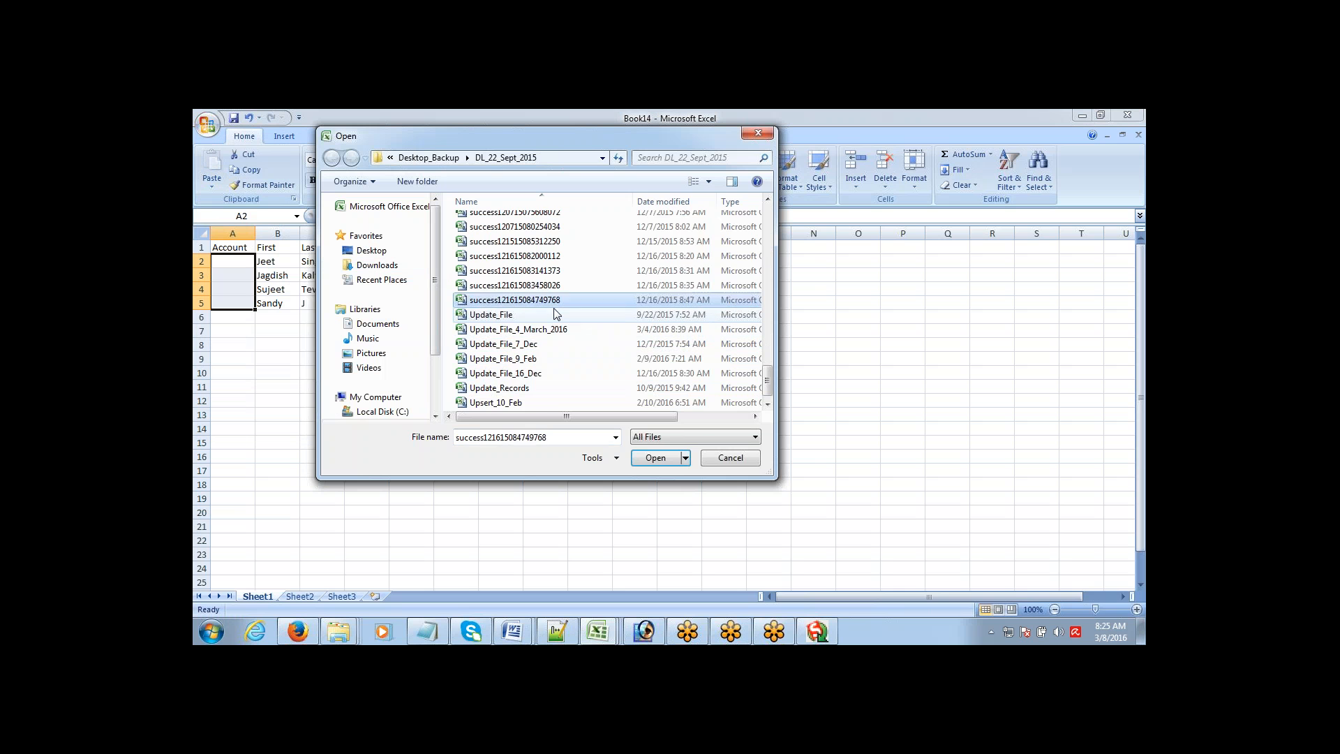
{"action": "key", "text": "Up"}
{"action": "key", "text": "Up"}
{"action": "key", "text": "Up"}
{"action": "key", "text": "Up"}
{"action": "key", "text": "Up"}
{"action": "key", "text": "Up"}
{"action": "key", "text": "Up"}
{"action": "key", "text": "Up"}
{"action": "key", "text": "Up"}
{"action": "key", "text": "Up"}
{"action": "key", "text": "Up"}
{"action": "key", "text": "Up"}
{"action": "key", "text": "Up"}
{"action": "key", "text": "Up"}
{"action": "key", "text": "Up"}
{"action": "key", "text": "Up"}
{"action": "key", "text": "Up"}
{"action": "key", "text": "Up"}
{"action": "key", "text": "Up"}
{"action": "key", "text": "Up"}
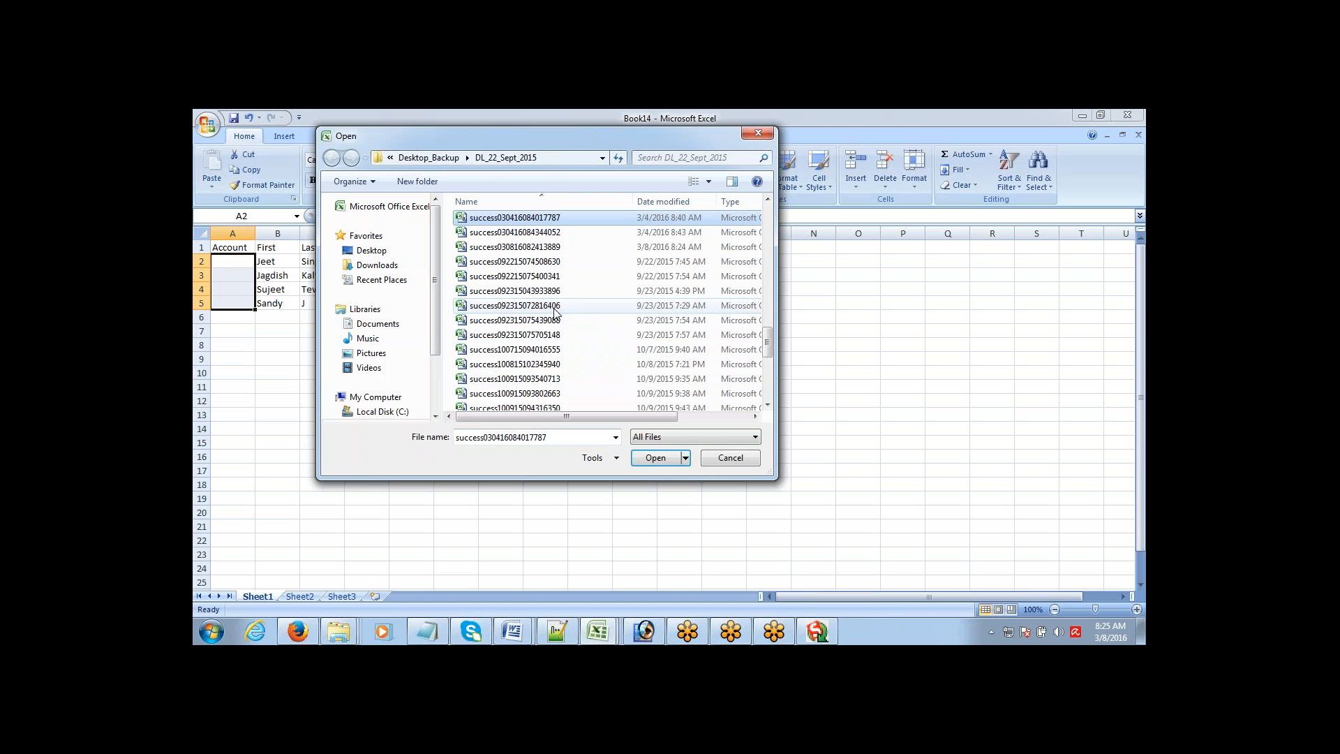
{"action": "key", "text": "Up"}
{"action": "key", "text": "Up"}
{"action": "key", "text": "Up"}
{"action": "key", "text": "Up"}
{"action": "key", "text": "Up"}
{"action": "key", "text": "Up"}
{"action": "key", "text": "Up"}
{"action": "key", "text": "Up"}
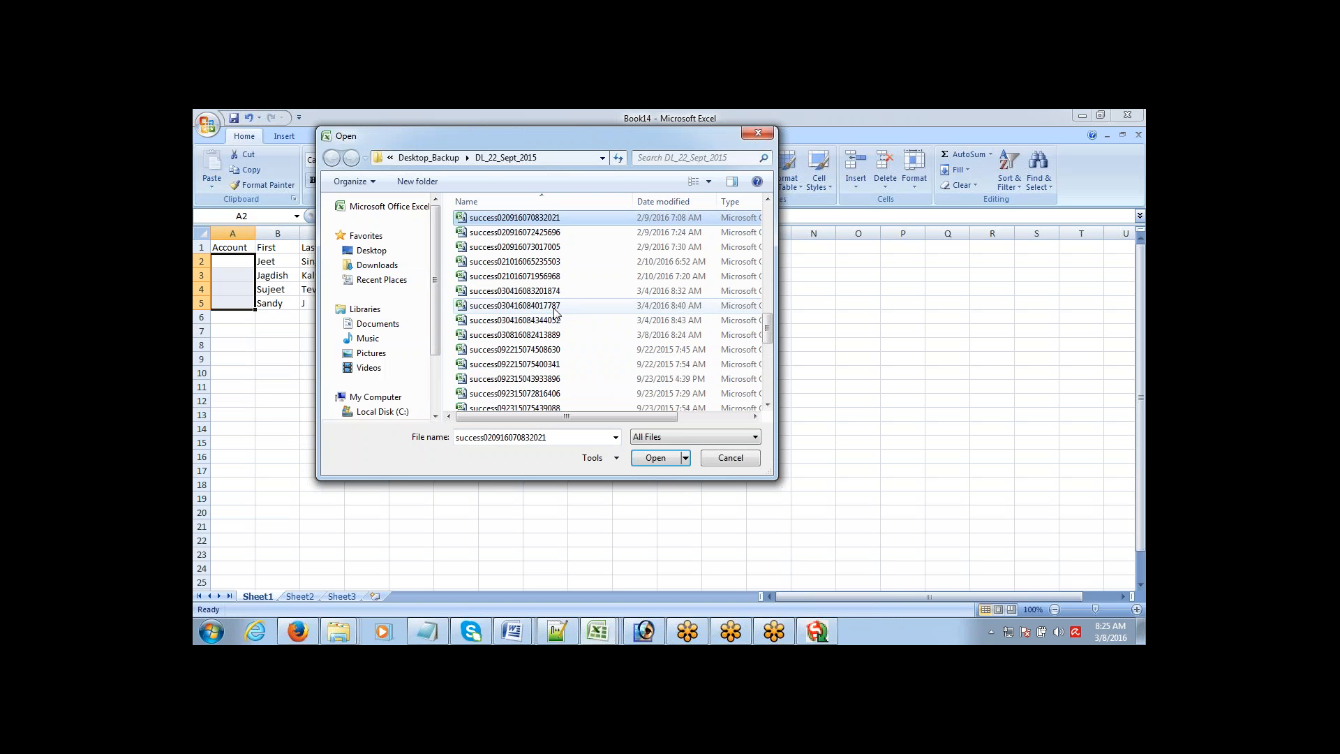
{"action": "key", "text": "Down"}
{"action": "key", "text": "Down"}
{"action": "key", "text": "Down"}
{"action": "key", "text": "Down"}
{"action": "key", "text": "Down"}
{"action": "key", "text": "Down"}
{"action": "key", "text": "Down"}
{"action": "key", "text": "Down"}
{"action": "key", "text": "Down"}
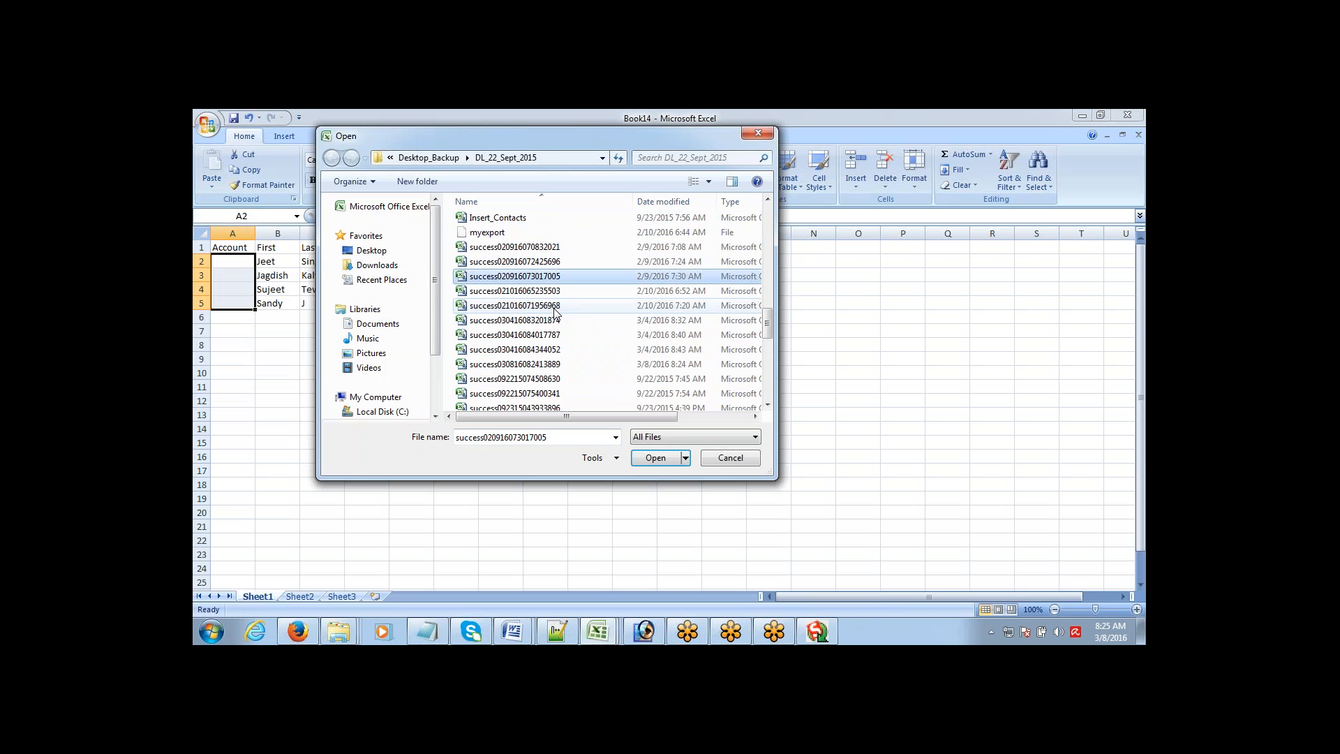
{"action": "key", "text": "Down"}
{"action": "key", "text": "Down"}
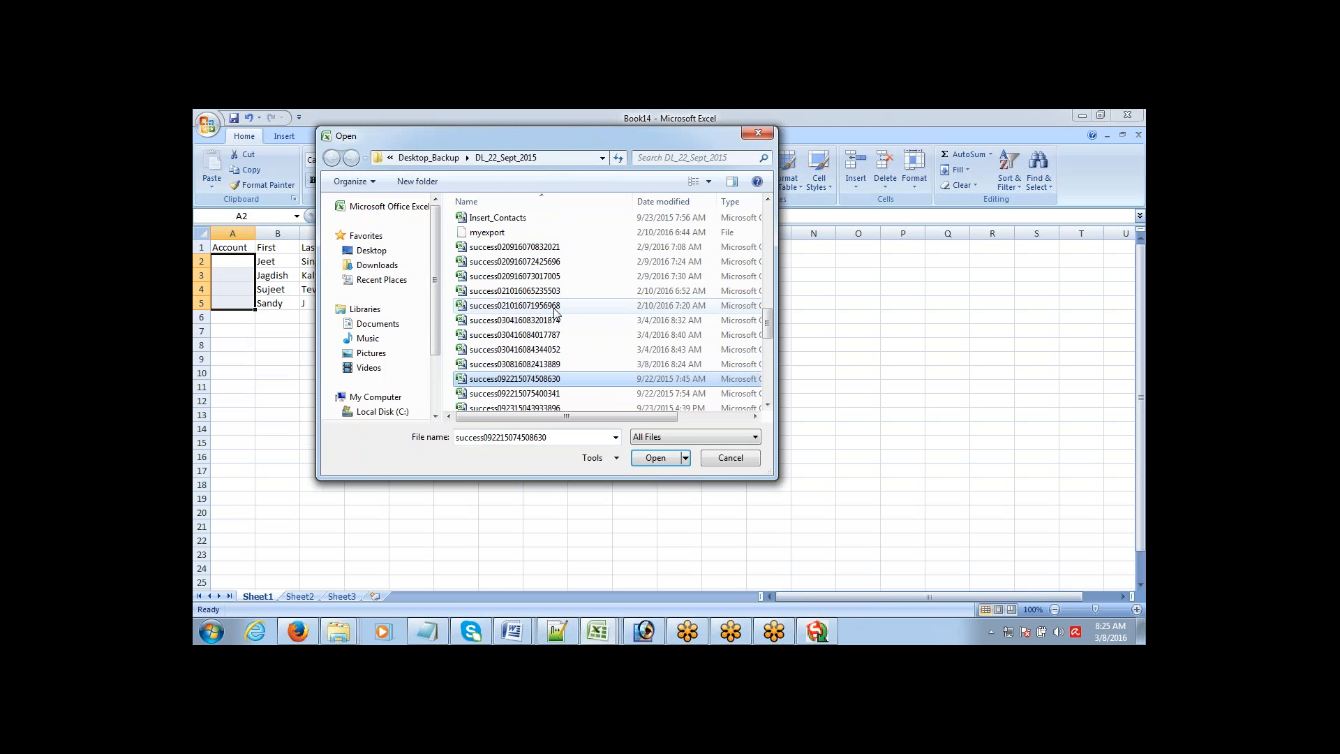
{"action": "key", "text": "Up"}
{"action": "key", "text": "Return"}
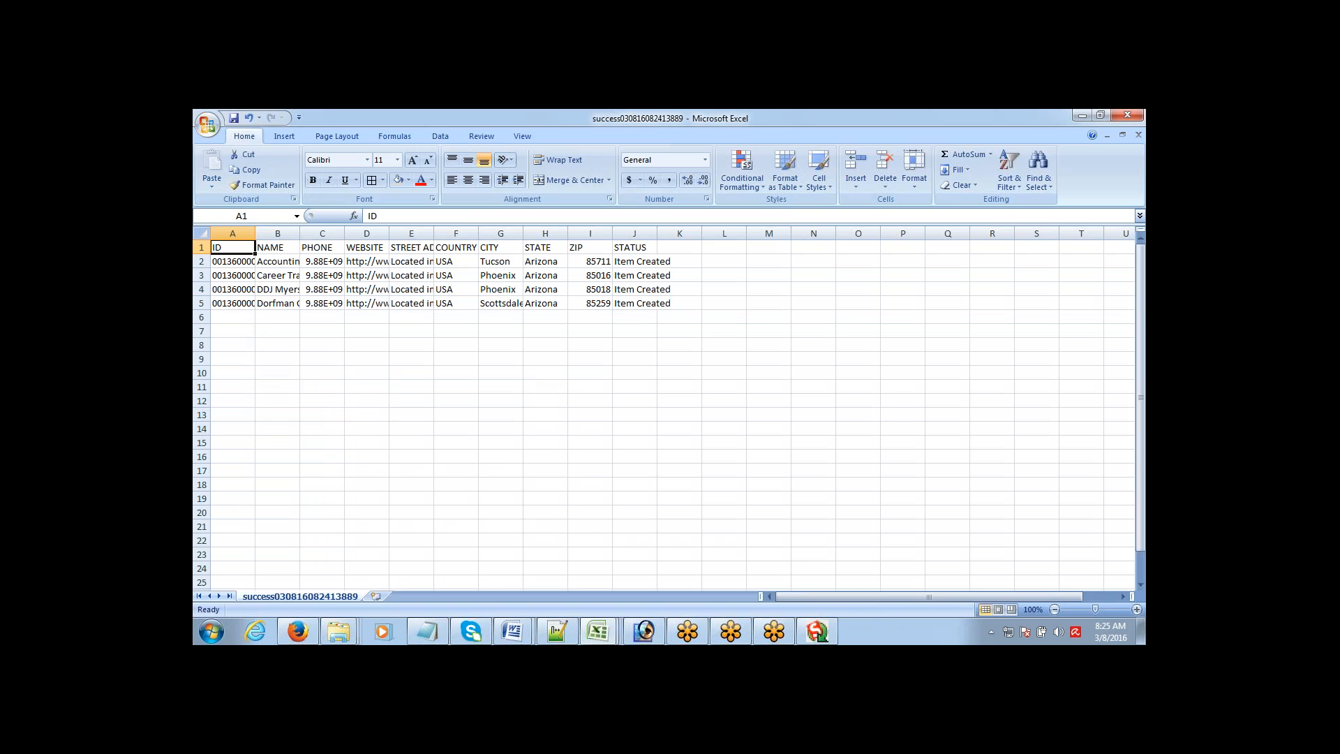
- Copy the ID column with its header from the success file and paste it into the contacts workbook Book14 starting at A1
{"action": "key", "text": "ctrl+shift+Down"}
{"action": "key", "text": "ctrl+c"}
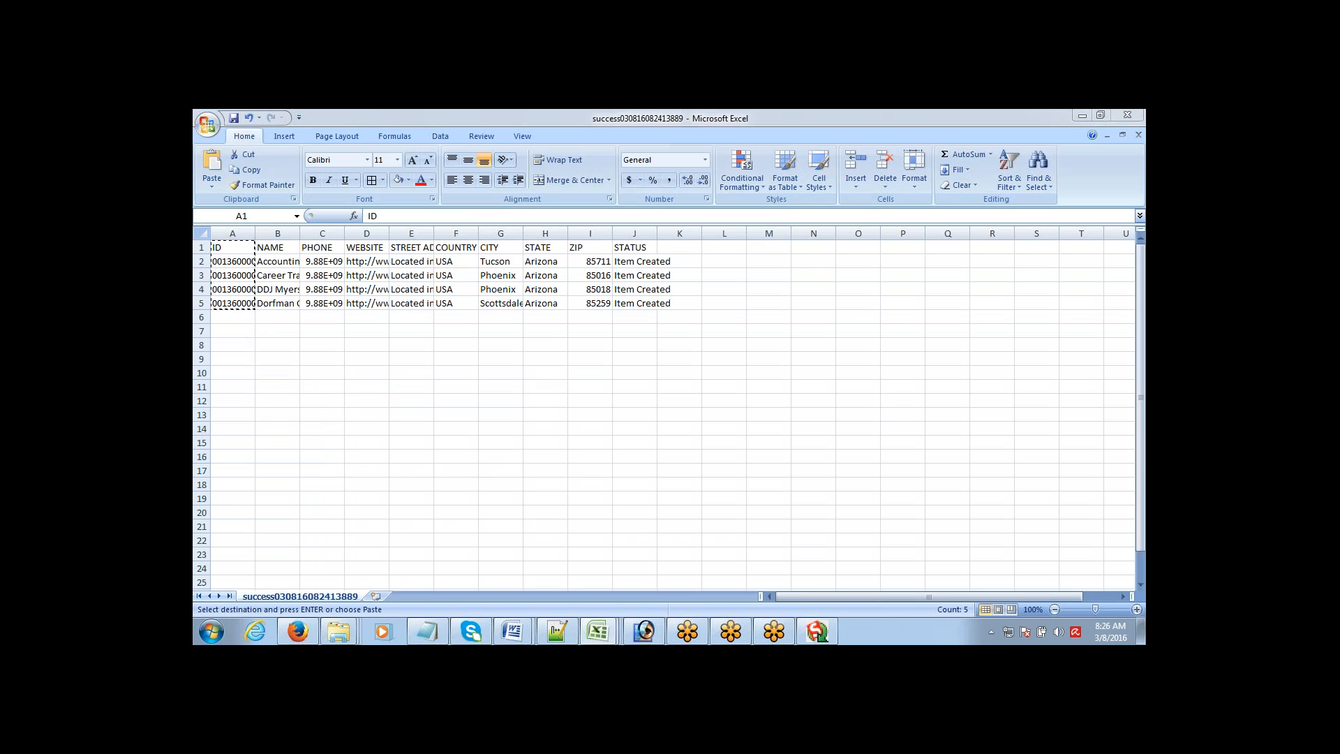
{"action": "key", "text": "alt+Tab"}
{"action": "key", "text": "alt+Tab"}
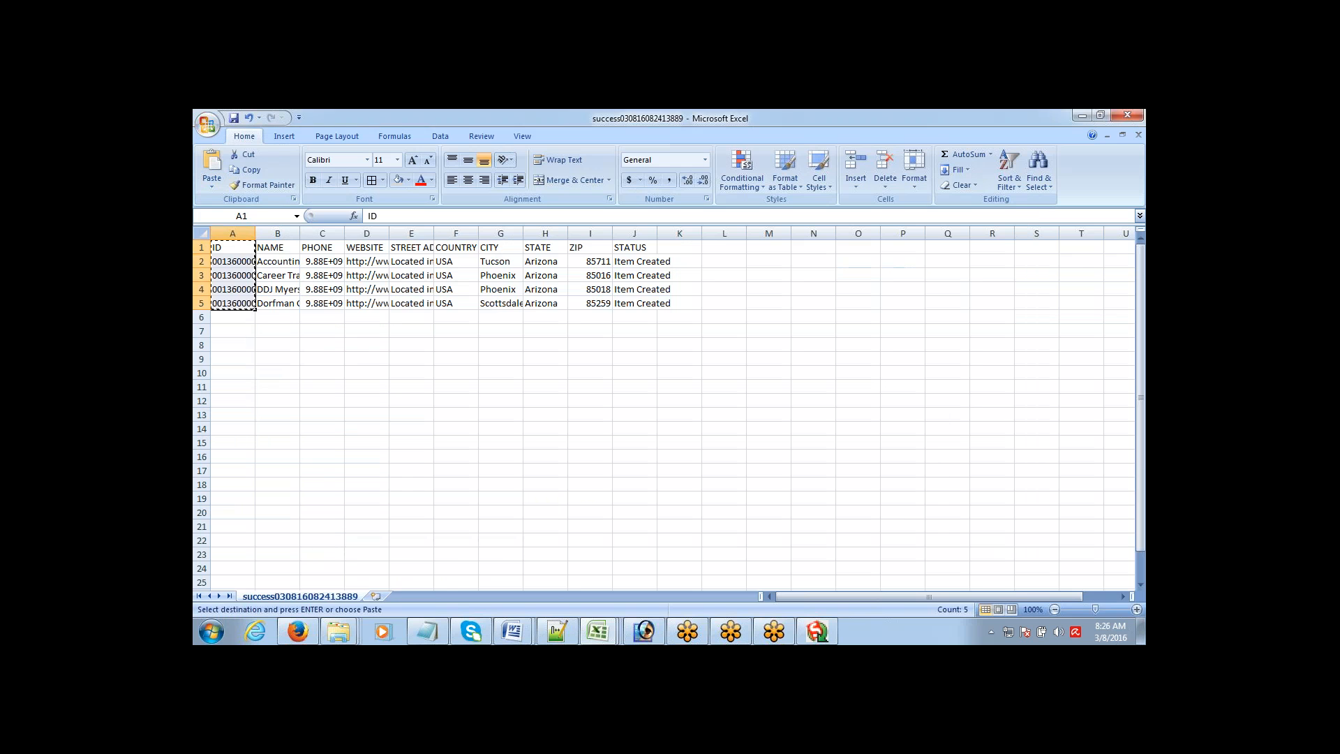
{"action": "key", "text": "alt+Tab"}
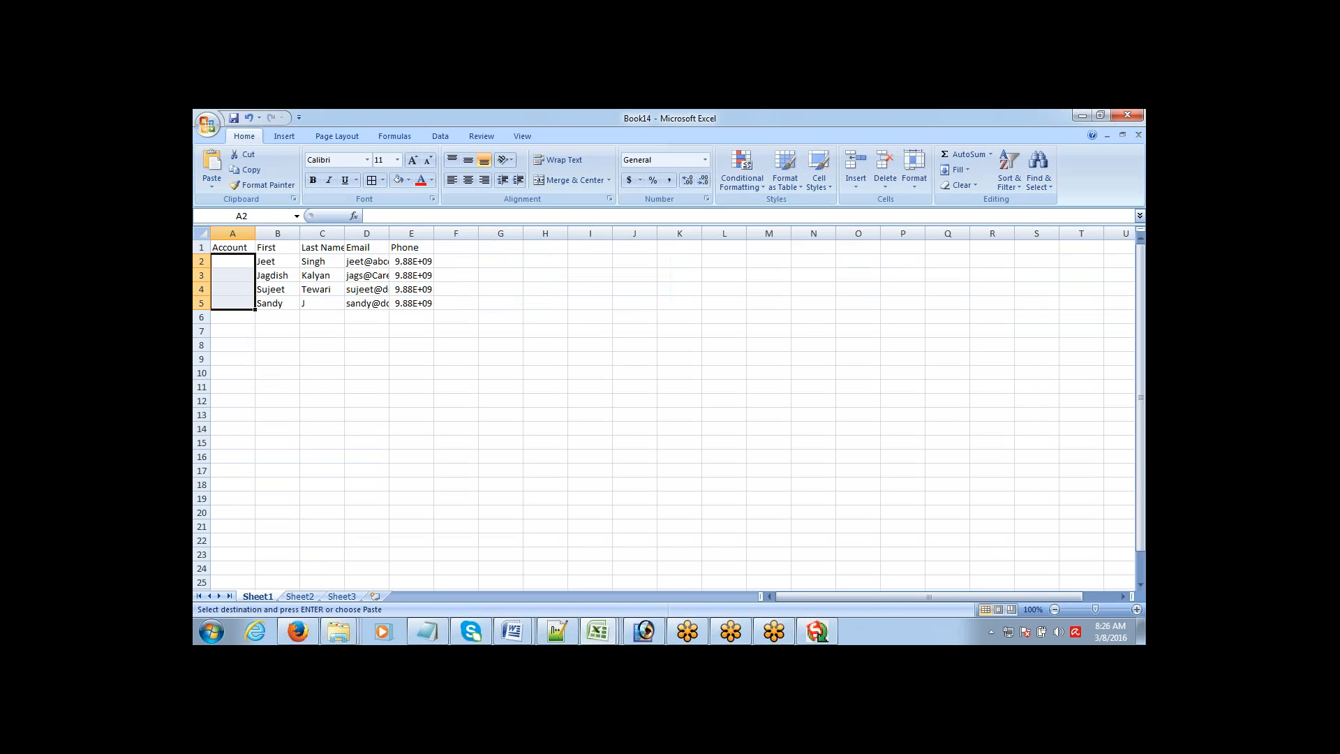
{"action": "left_click", "coordinate": [242, 249]}
{"action": "key", "text": "ctrl+v"}
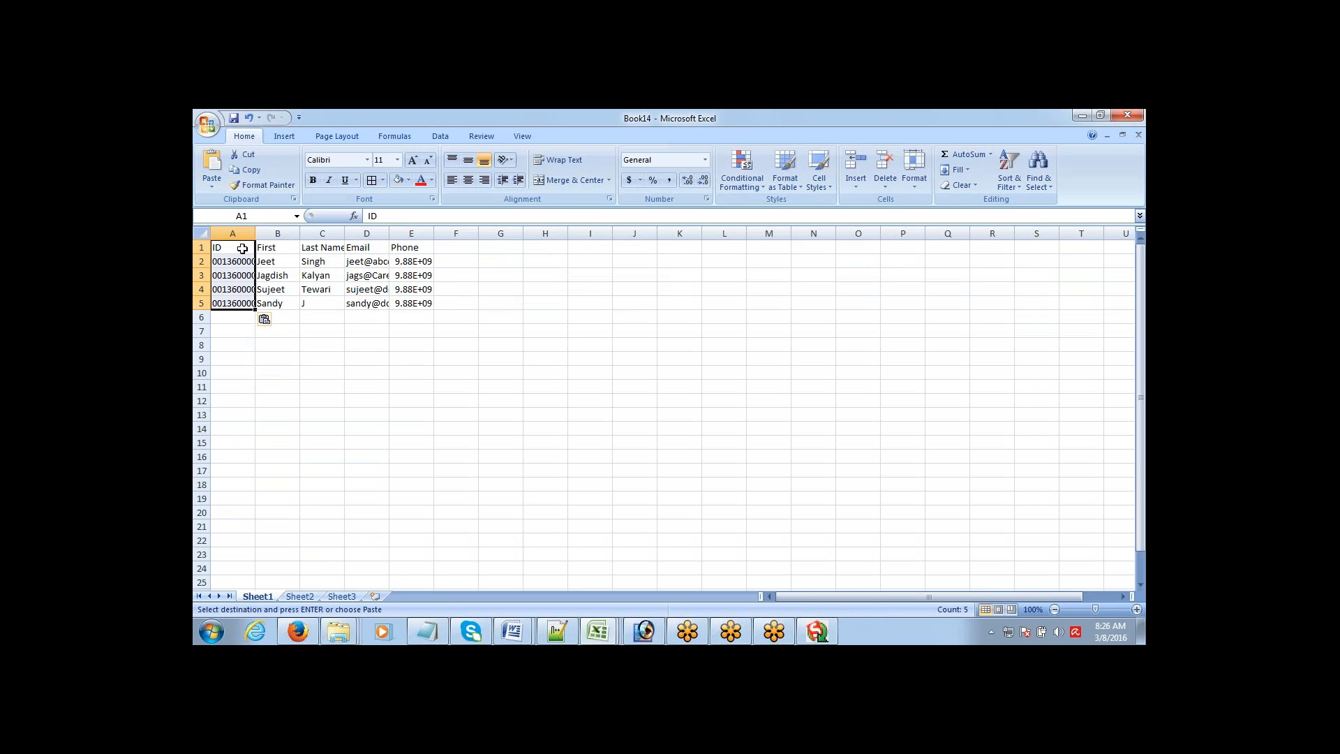
- Widen column A to about 26 so the full IDs fit, and change its header to Account ID
{"action": "left_click_drag", "start_coordinate": [255, 229], "coordinate": [255, 229]}
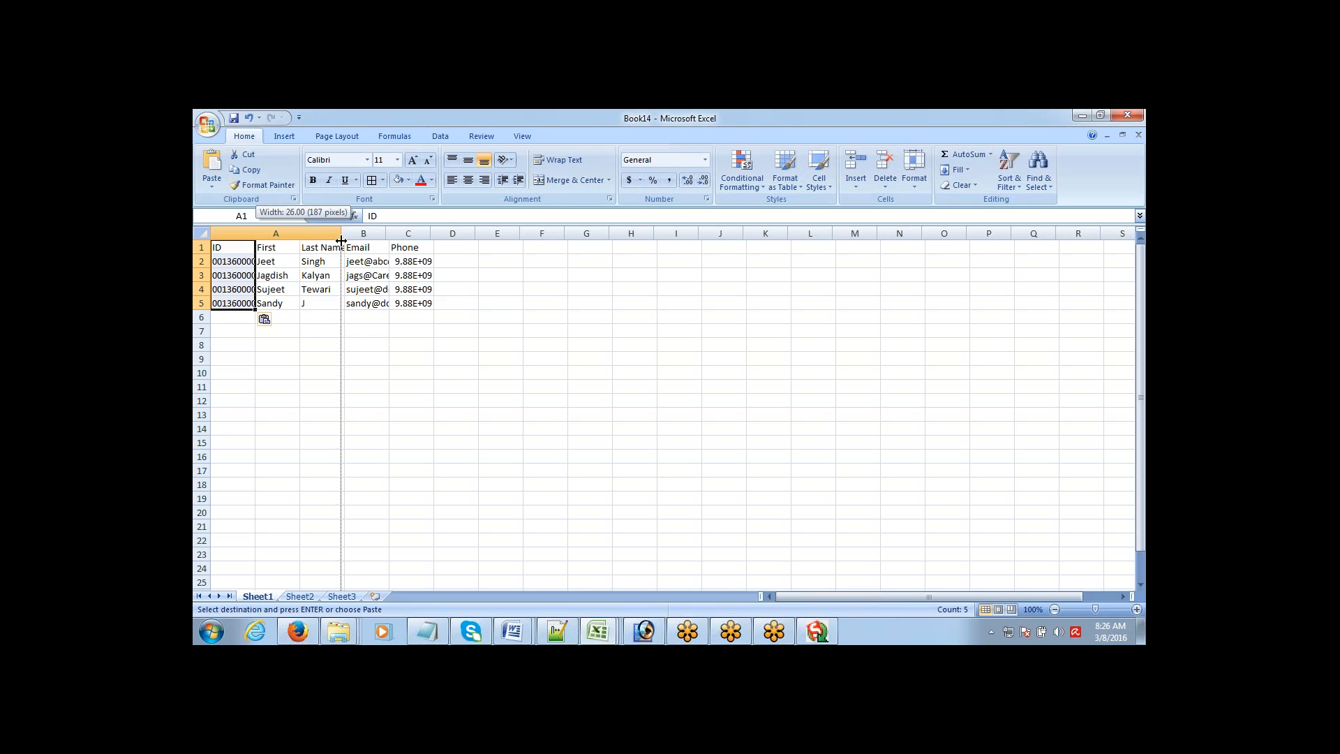
{"action": "double_click", "coordinate": [255, 229]}
{"action": "left_click", "coordinate": [267, 250]}
{"action": "double_click", "coordinate": [266, 249]}
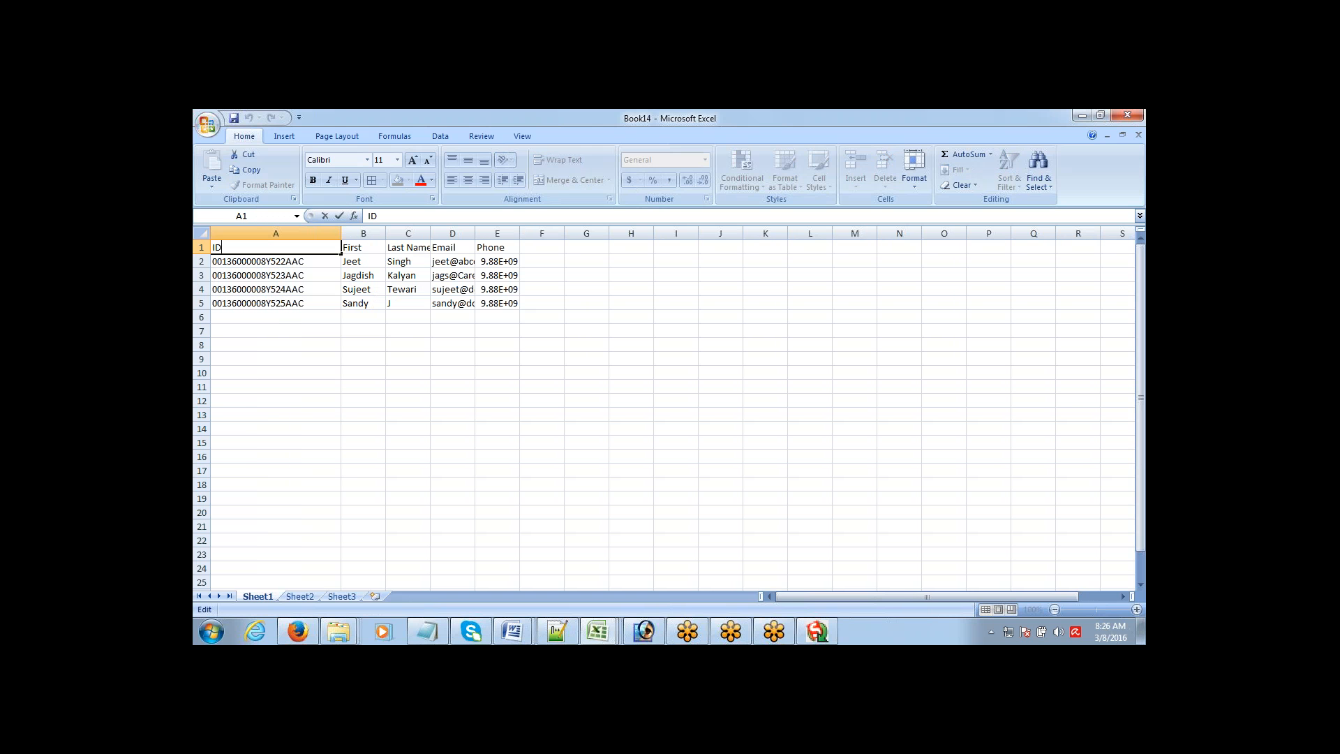
{"action": "type", "text": "Account"}
{"action": "key", "text": "ctrl+Return"}
- Examine the account IDs in A2 to A5 and the contact details in the first record's row
{"action": "key", "text": "Down"}
{"action": "key", "text": "ctrl+shift+Down"}
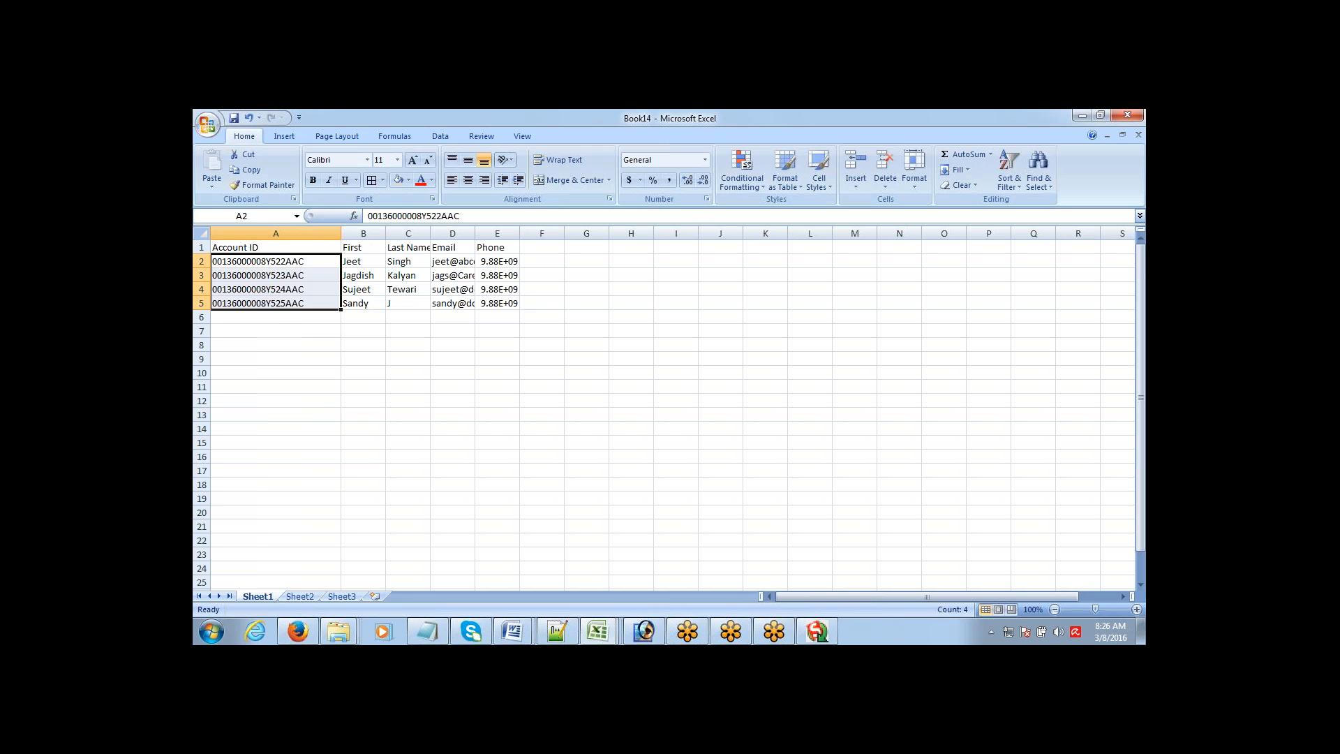
{"action": "key", "text": "Up"}
{"action": "key", "text": "Down"}
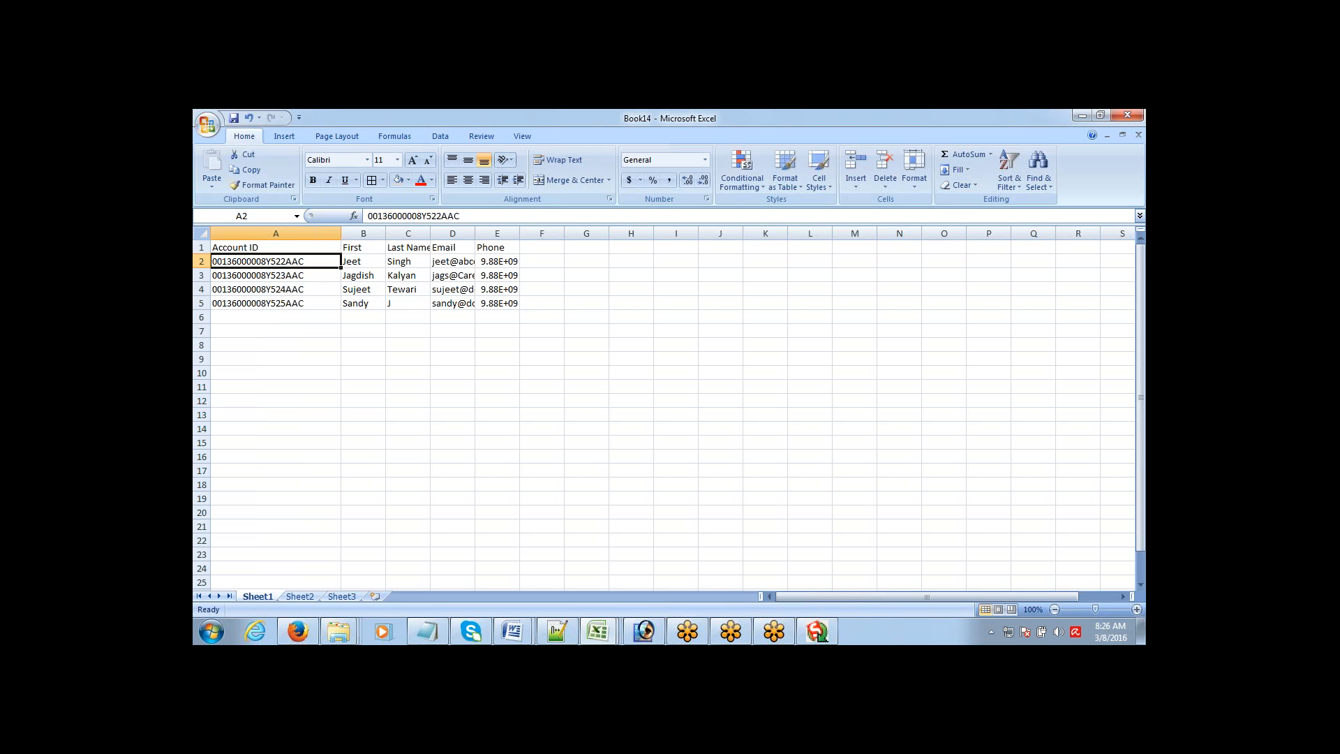
{"action": "key", "text": "Right"}
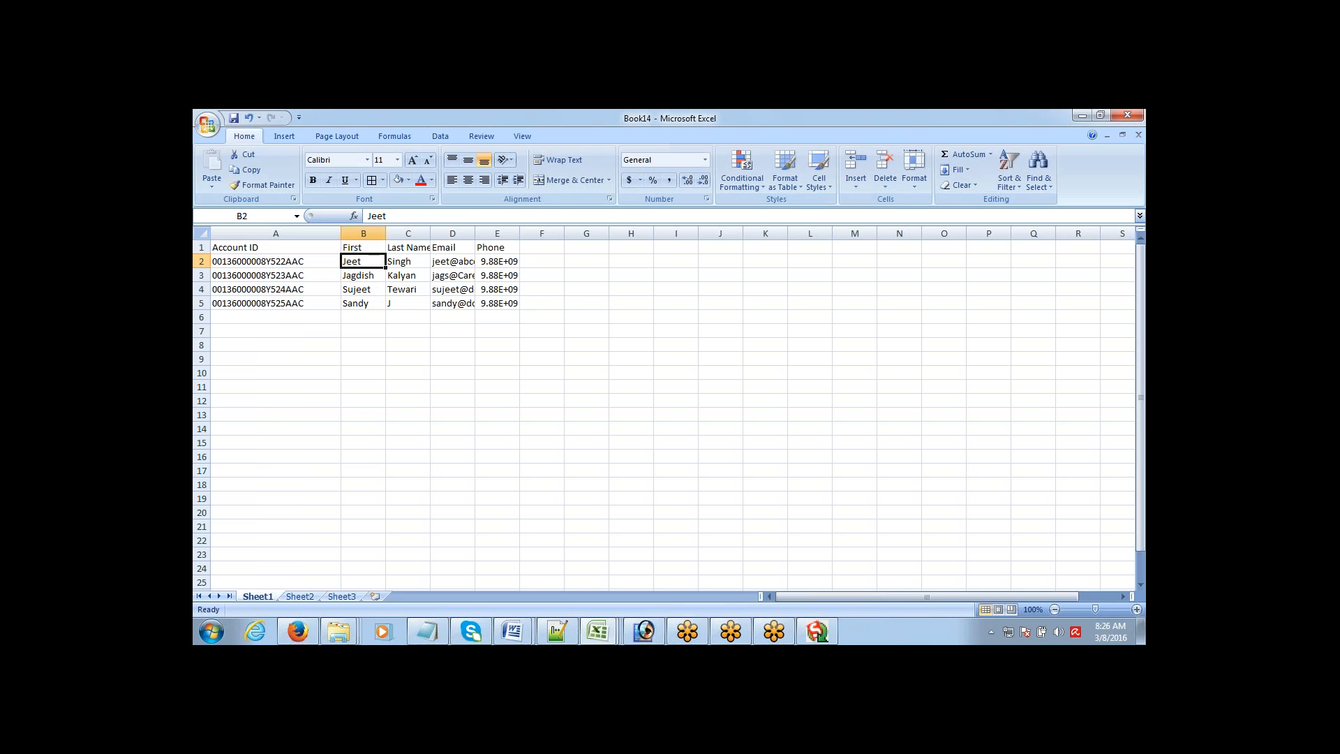
{"action": "key", "text": "shift+Right"}
{"action": "key", "text": "shift+Right"}
{"action": "key", "text": "shift+Right"}
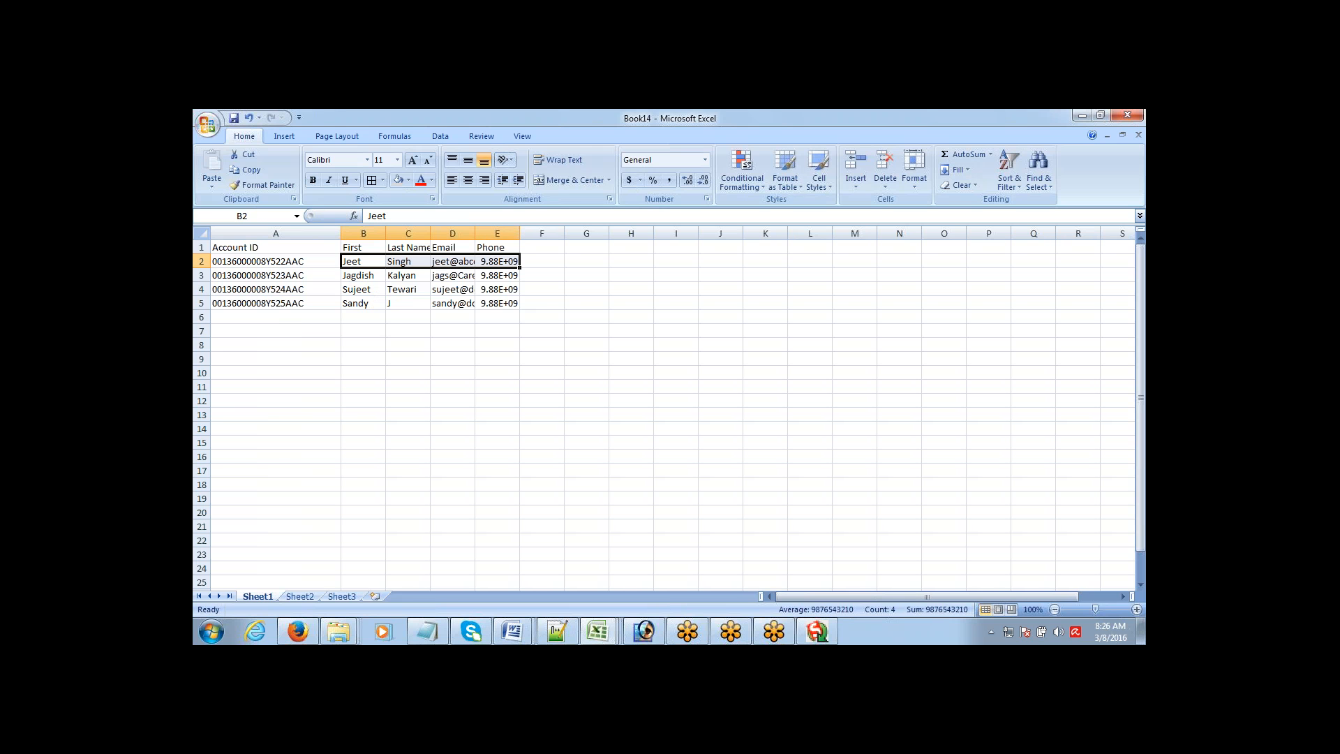
{"action": "key", "text": "Left"}
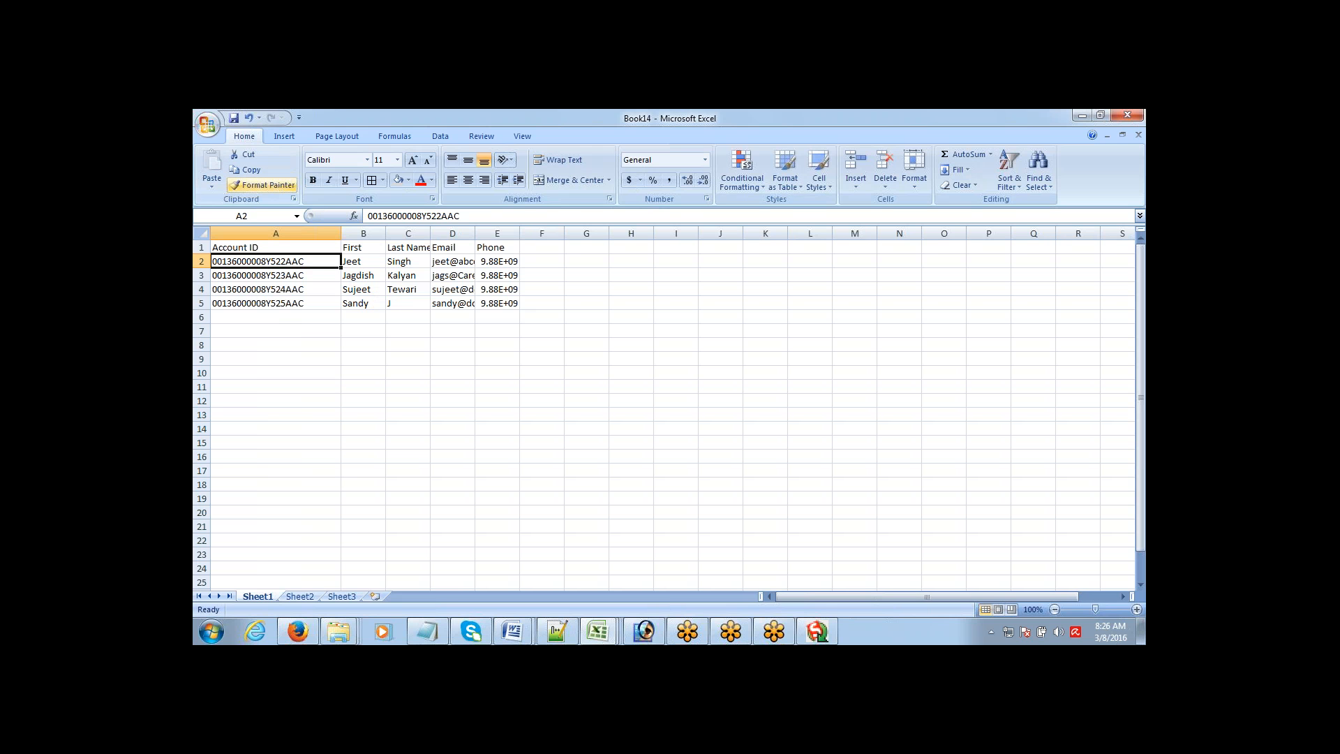
- Start saving the workbook under a new name in DL_22_Sept_2015, with Import_Contacts_8_March as the file name
{"action": "left_click", "coordinate": [211, 136]}
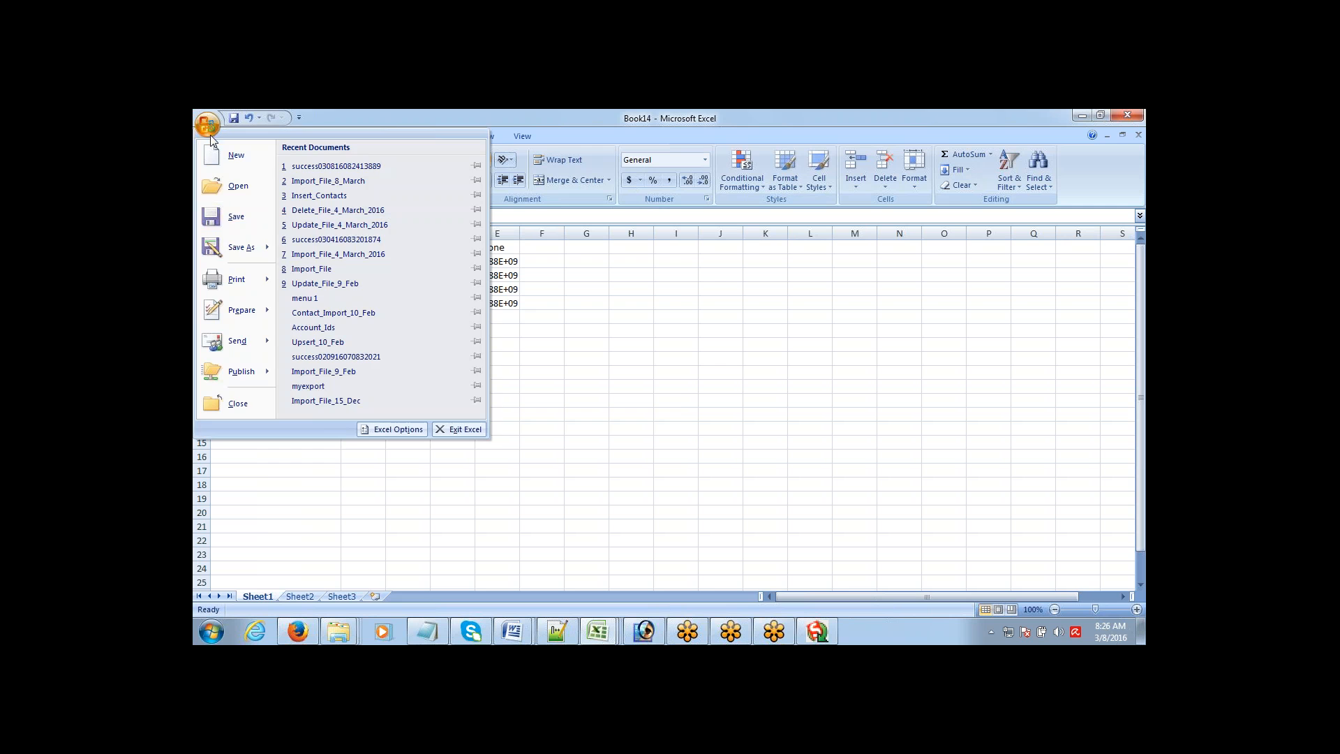
{"action": "left_click", "coordinate": [233, 238]}
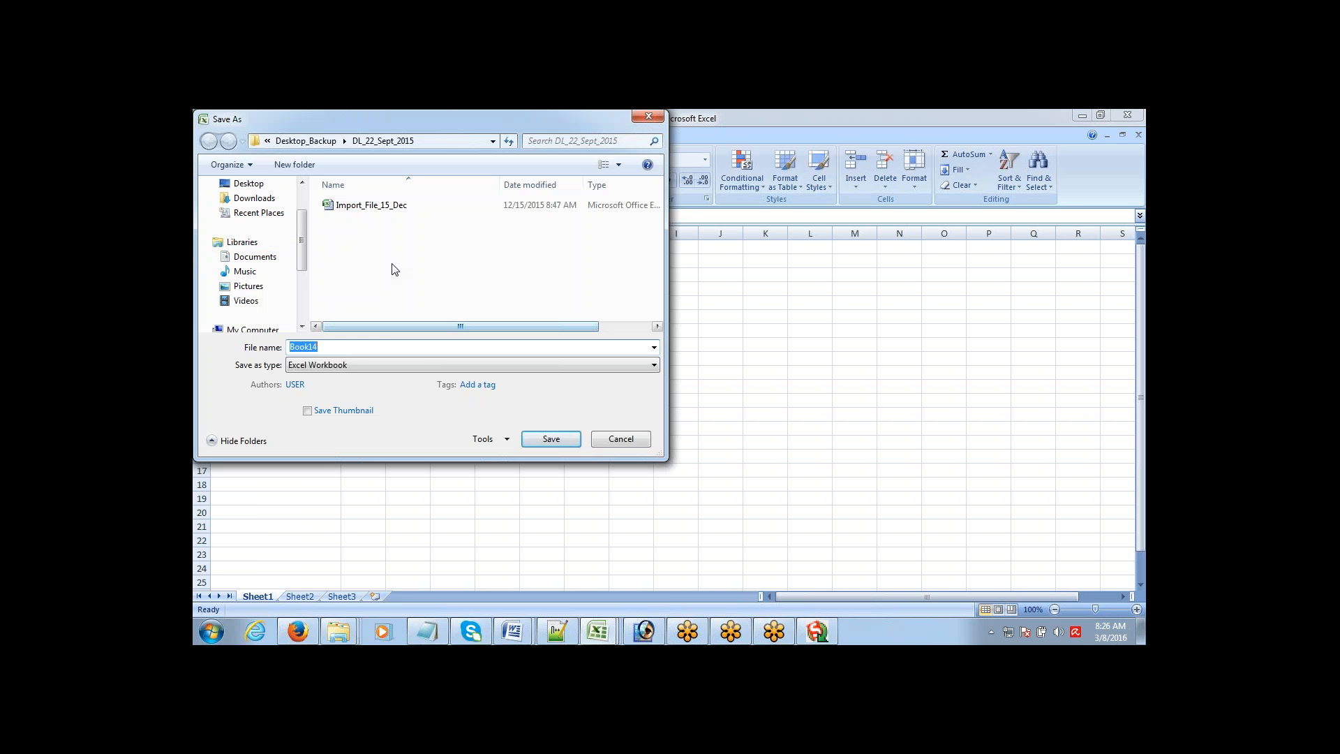
{"action": "left_click", "coordinate": [388, 206]}
{"action": "left_click", "coordinate": [383, 348]}
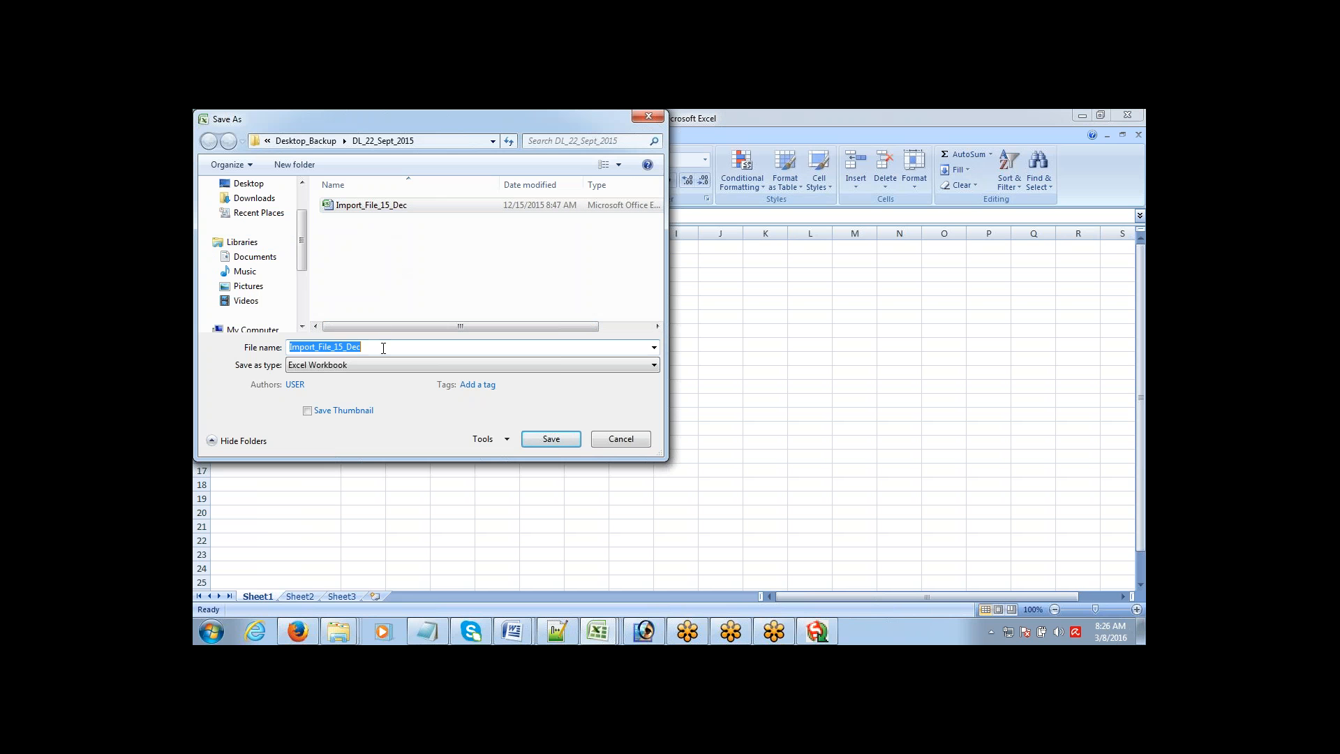
{"action": "left_click", "coordinate": [383, 349]}
{"action": "key", "text": "shift+Left"}
{"action": "key", "text": "shift+Left"}
{"action": "key", "text": "shift+Left"}
{"action": "key", "text": "shift+Left"}
{"action": "type", "text": "Contacts"}
{"action": "key", "text": "End"}
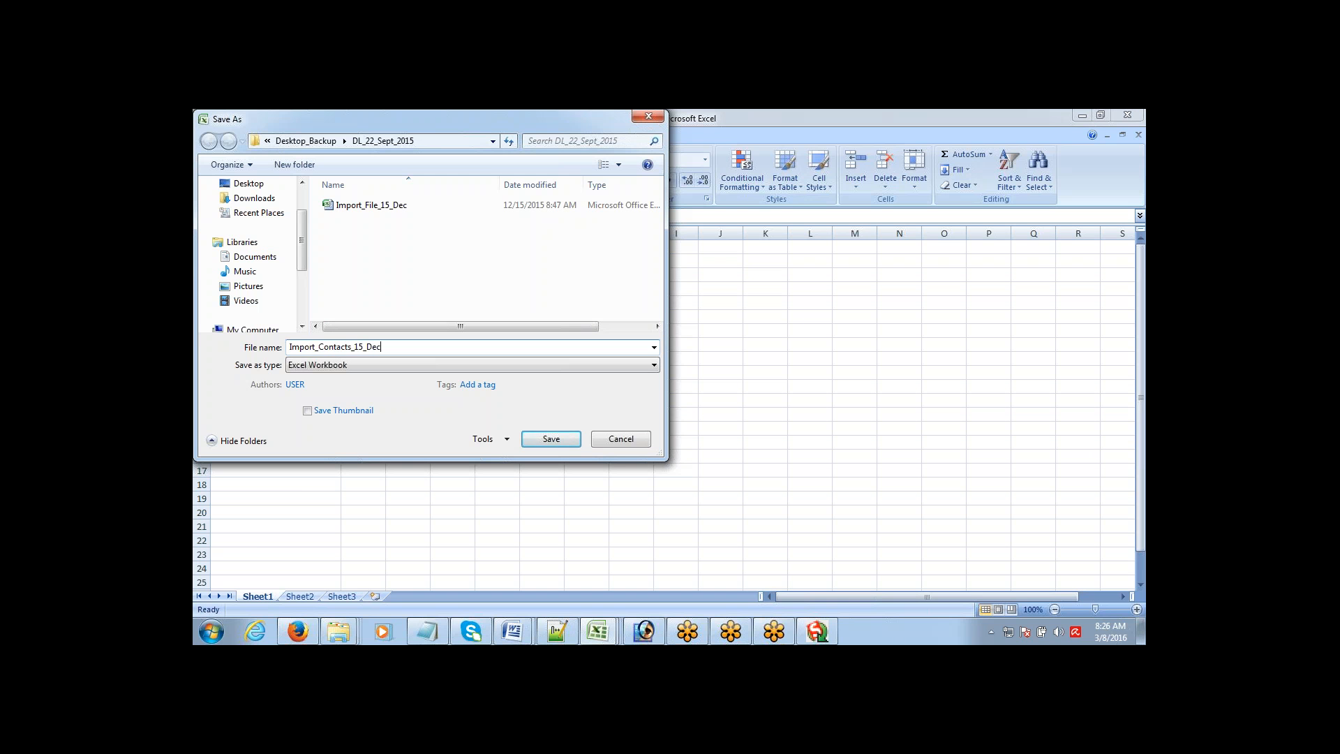
{"action": "key", "text": "shift+Left"}
{"action": "key", "text": "shift+Left"}
{"action": "key", "text": "shift+Left"}
{"action": "key", "text": "shift+Left"}
{"action": "key", "text": "shift+Left"}
{"action": "key", "text": "shift+Left"}
{"action": "type", "text": "8_M"}
- Save the file as CSV (Comma delimited), accepting that only the active sheet is kept
{"action": "left_click", "coordinate": [375, 363]}
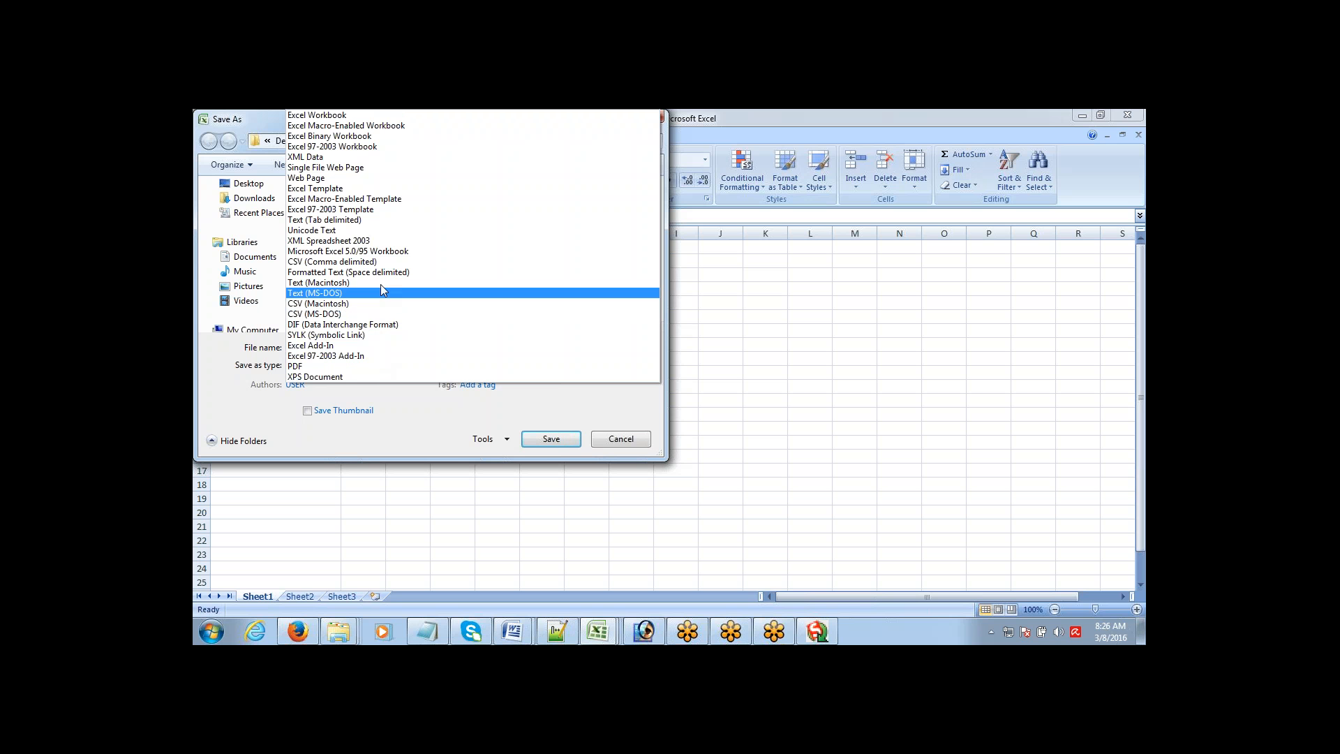
{"action": "left_click", "coordinate": [384, 262]}
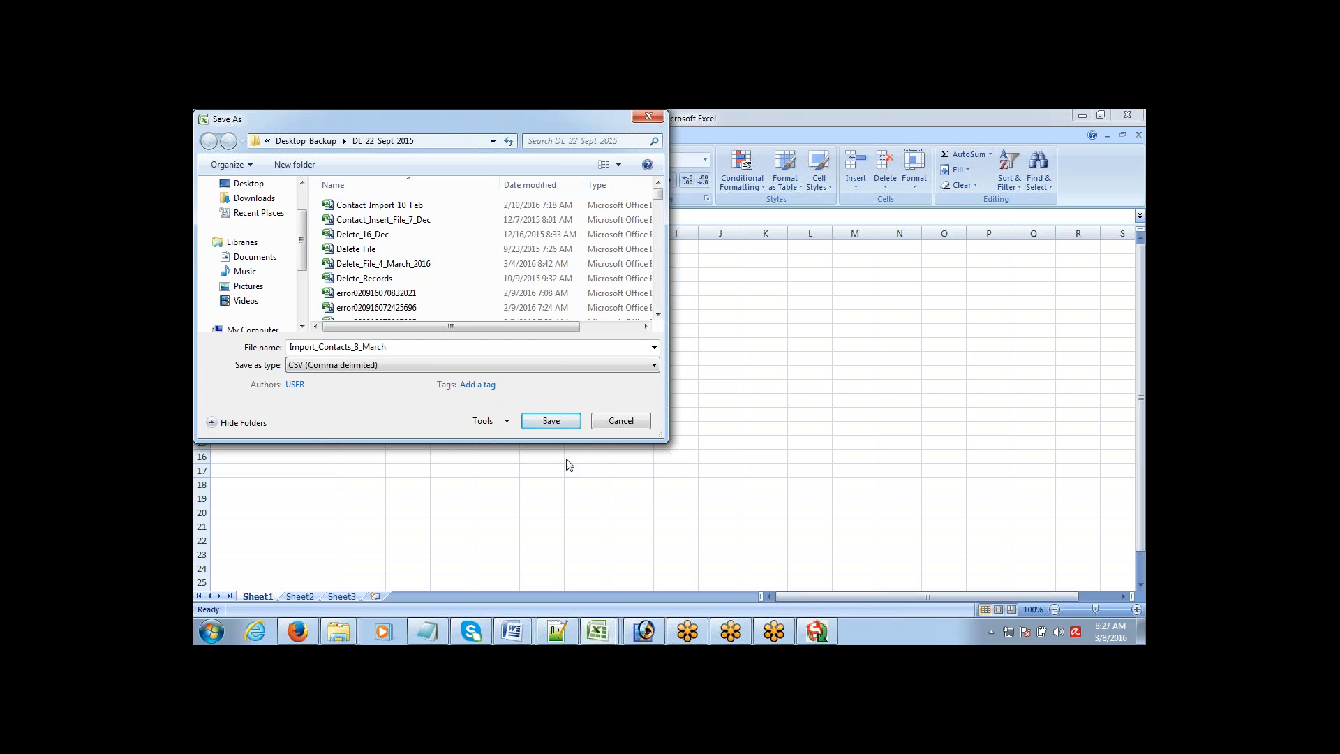
{"action": "left_click", "coordinate": [551, 420]}
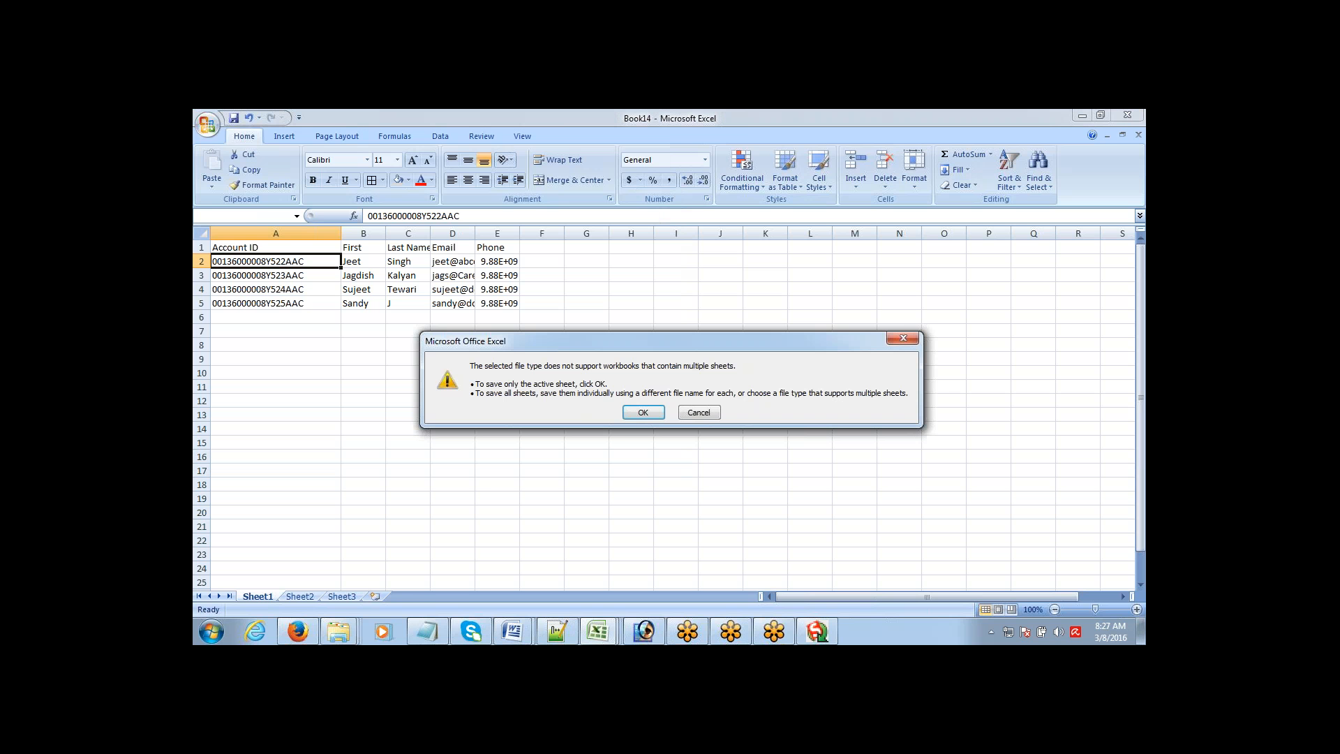
{"action": "left_click", "coordinate": [635, 416]}
{"action": "left_click", "coordinate": [624, 416]}
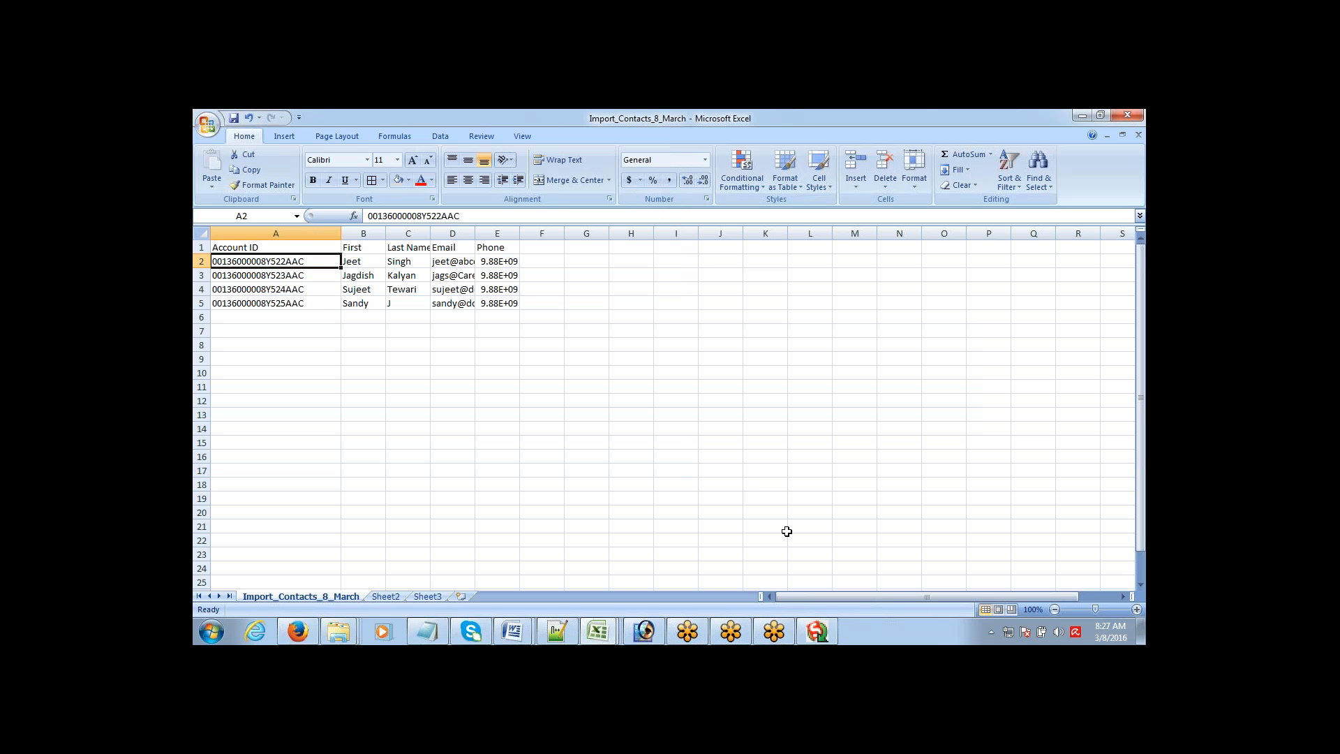
- Switch to Data Loader, close the finished account insert's results, and start a new insert for the Contact (Contact) object
{"action": "left_click", "coordinate": [817, 632]}
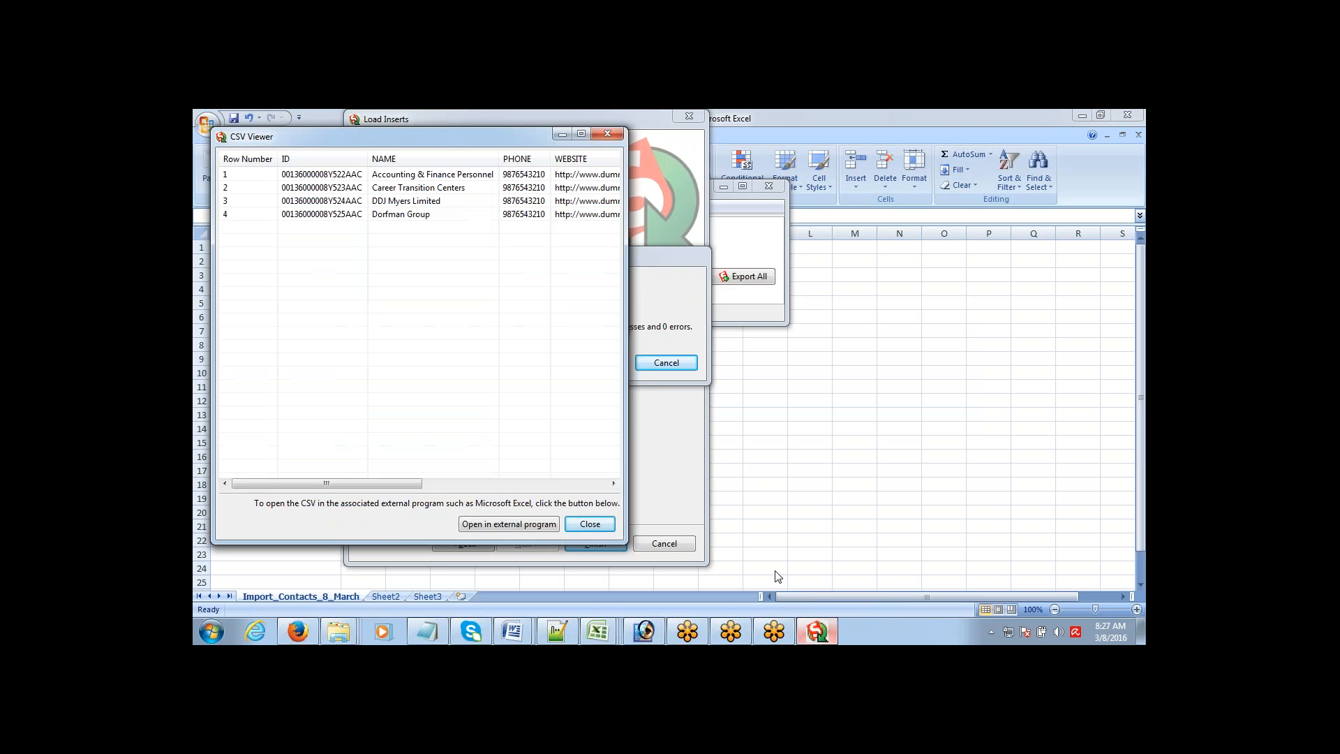
{"action": "left_click", "coordinate": [590, 523]}
{"action": "left_click", "coordinate": [590, 305]}
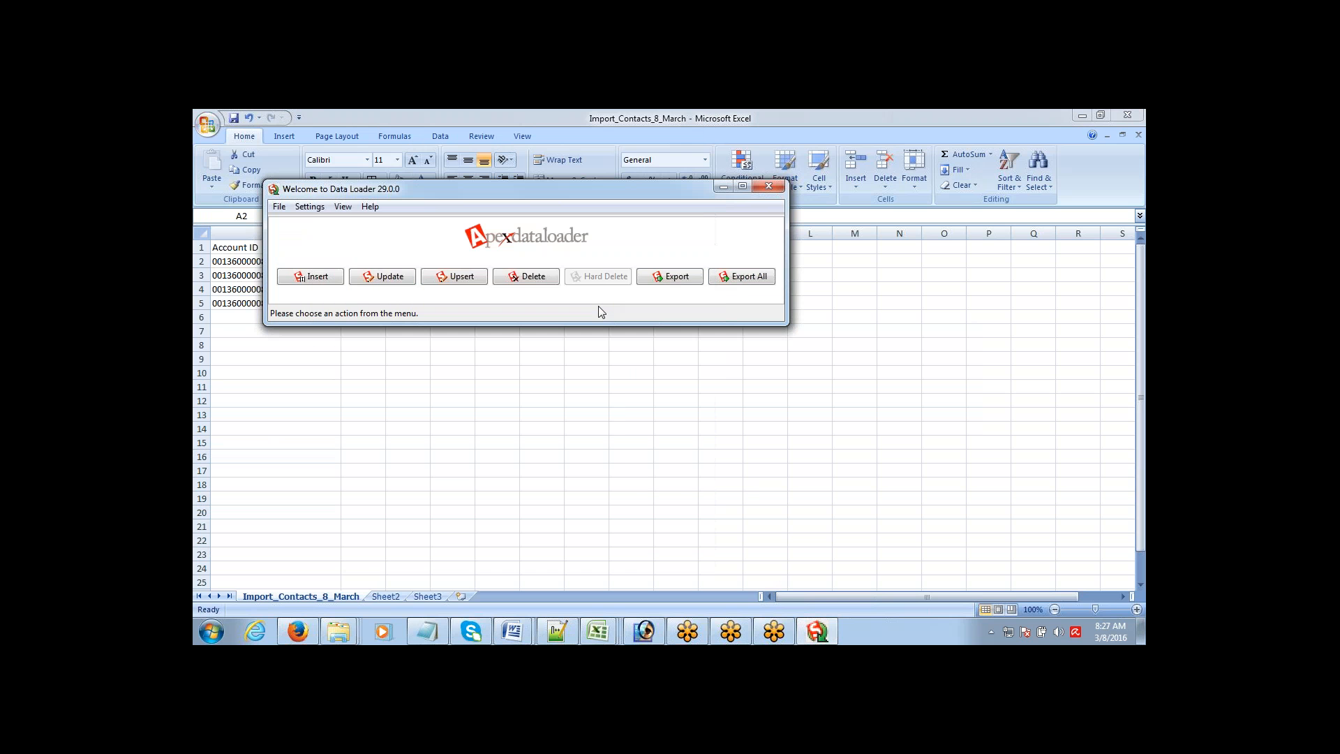
{"action": "left_click", "coordinate": [318, 277]}
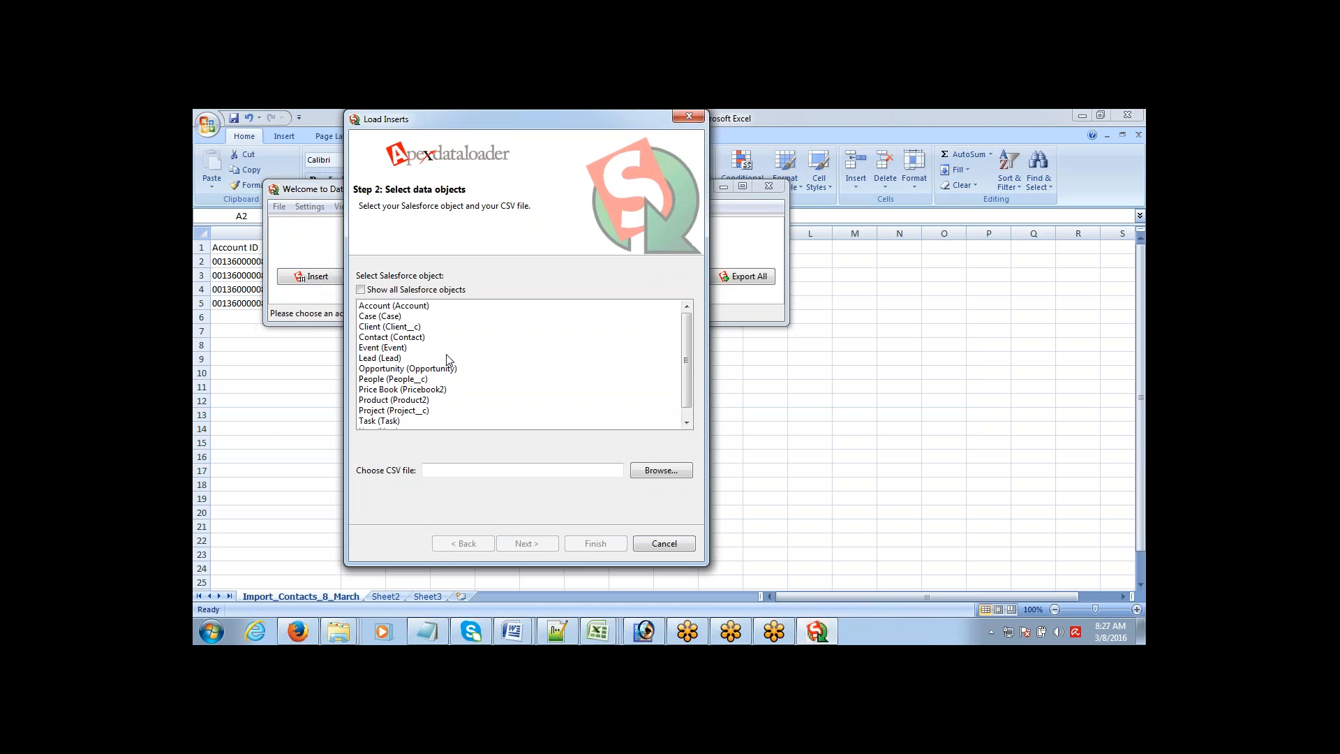
{"action": "left_click", "coordinate": [428, 340]}
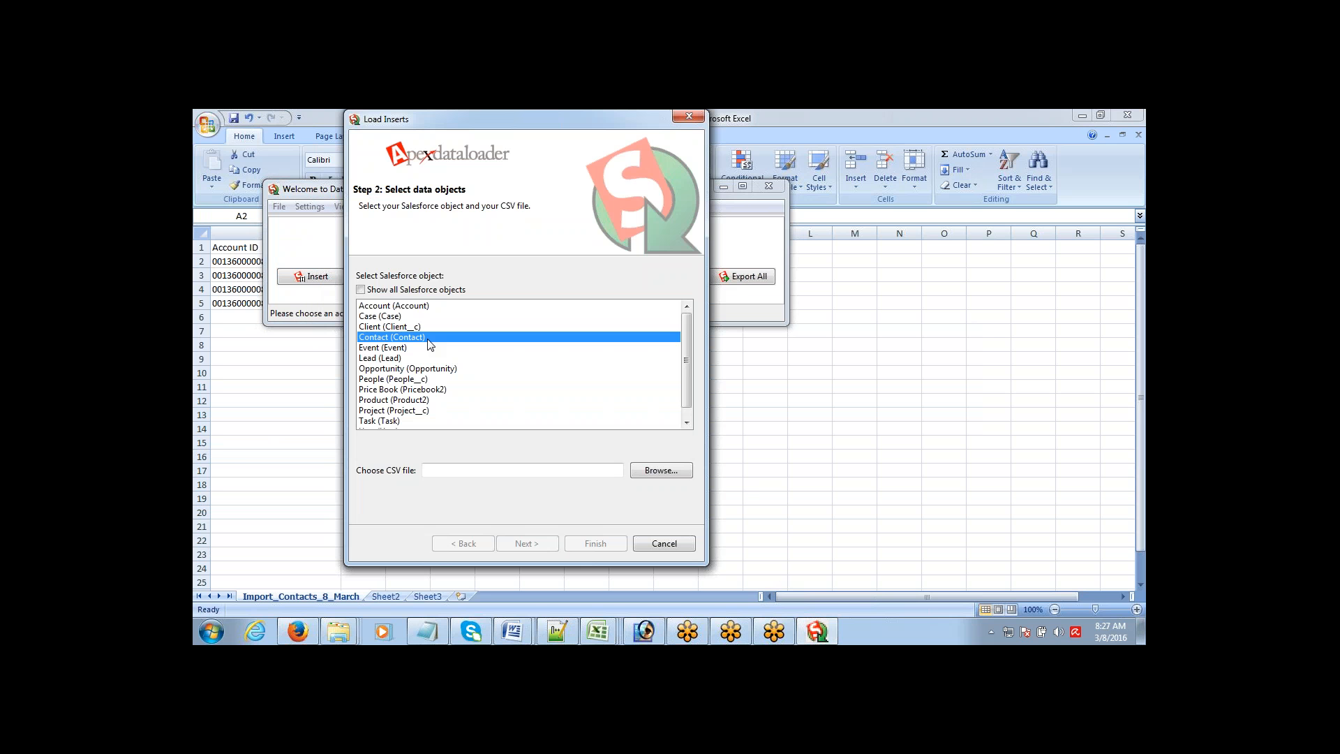
- Load Import_Contacts_8_March from DL_22_Sept_2015 as the CSV file for the insert, and continue to the field mapping
{"action": "left_click", "coordinate": [674, 472]}
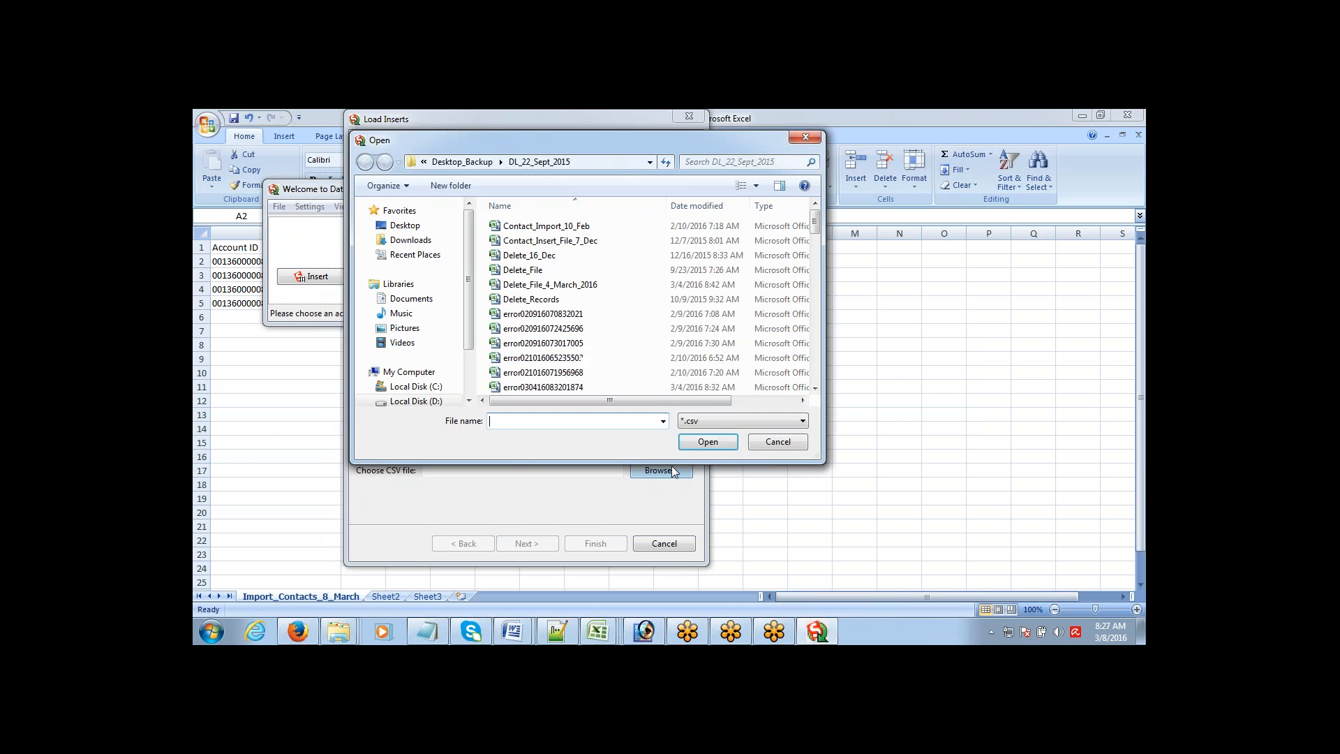
{"action": "left_click", "coordinate": [563, 287]}
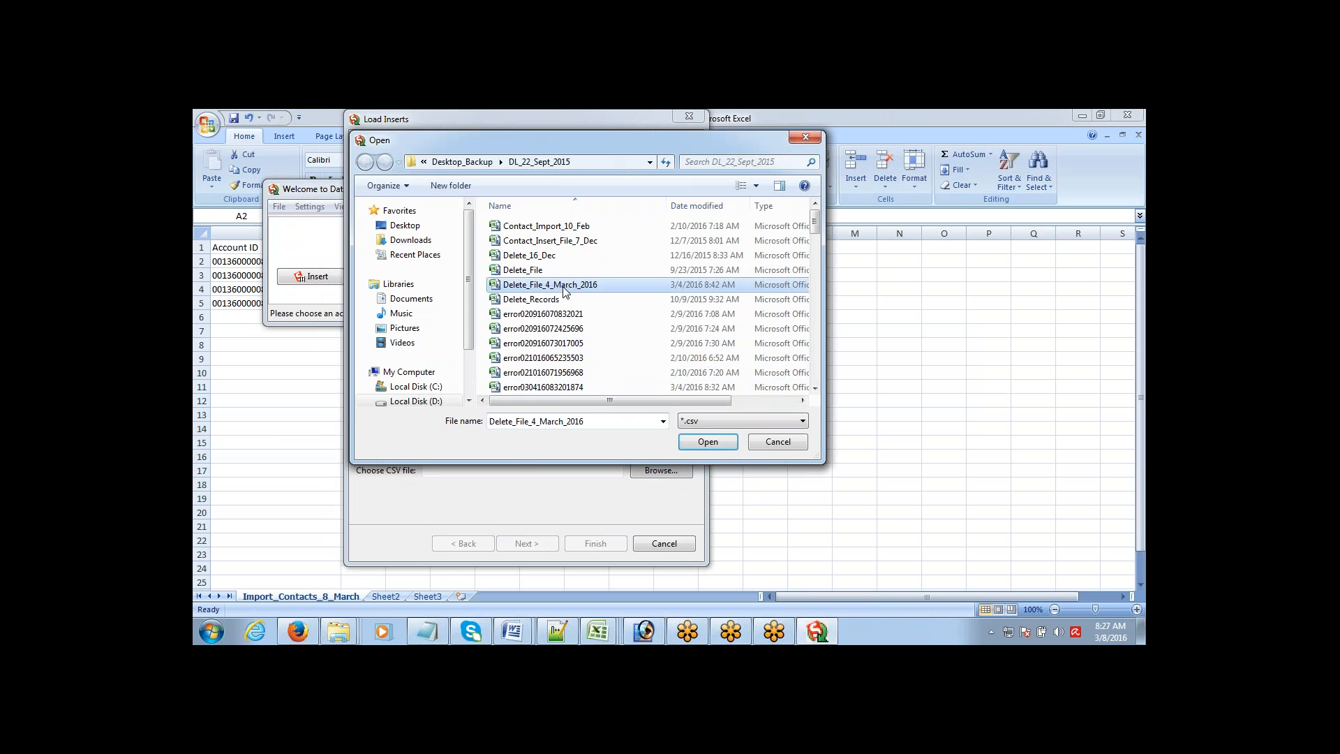
{"action": "key", "text": "i"}
{"action": "key", "text": "Down"}
{"action": "key", "text": "Down"}
{"action": "key", "text": "Down"}
{"action": "key", "text": "Down"}
{"action": "key", "text": "Down"}
{"action": "key", "text": "Down"}
{"action": "key", "text": "Down"}
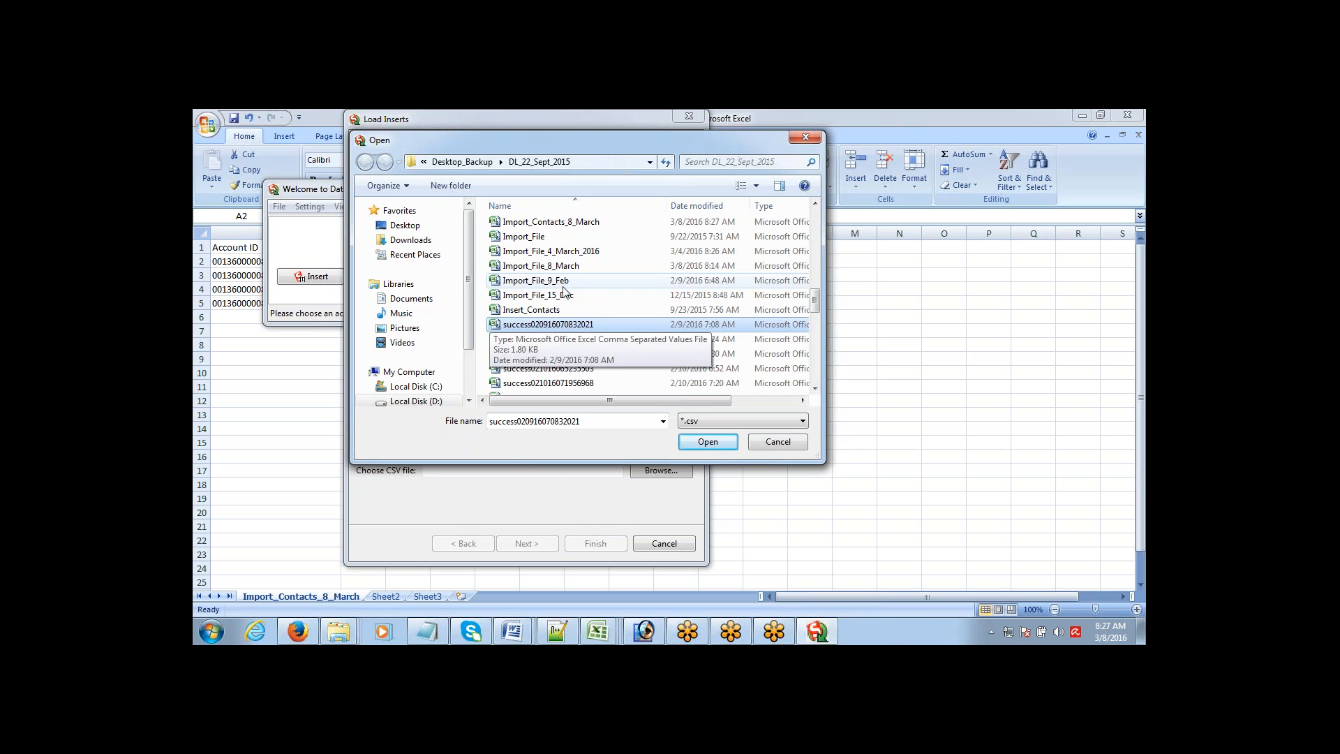
{"action": "key", "text": "Up"}
{"action": "key", "text": "Up"}
{"action": "key", "text": "Up"}
{"action": "key", "text": "Up"}
{"action": "key", "text": "Up"}
{"action": "key", "text": "Up"}
{"action": "key", "text": "Up"}
{"action": "key", "text": "Up"}
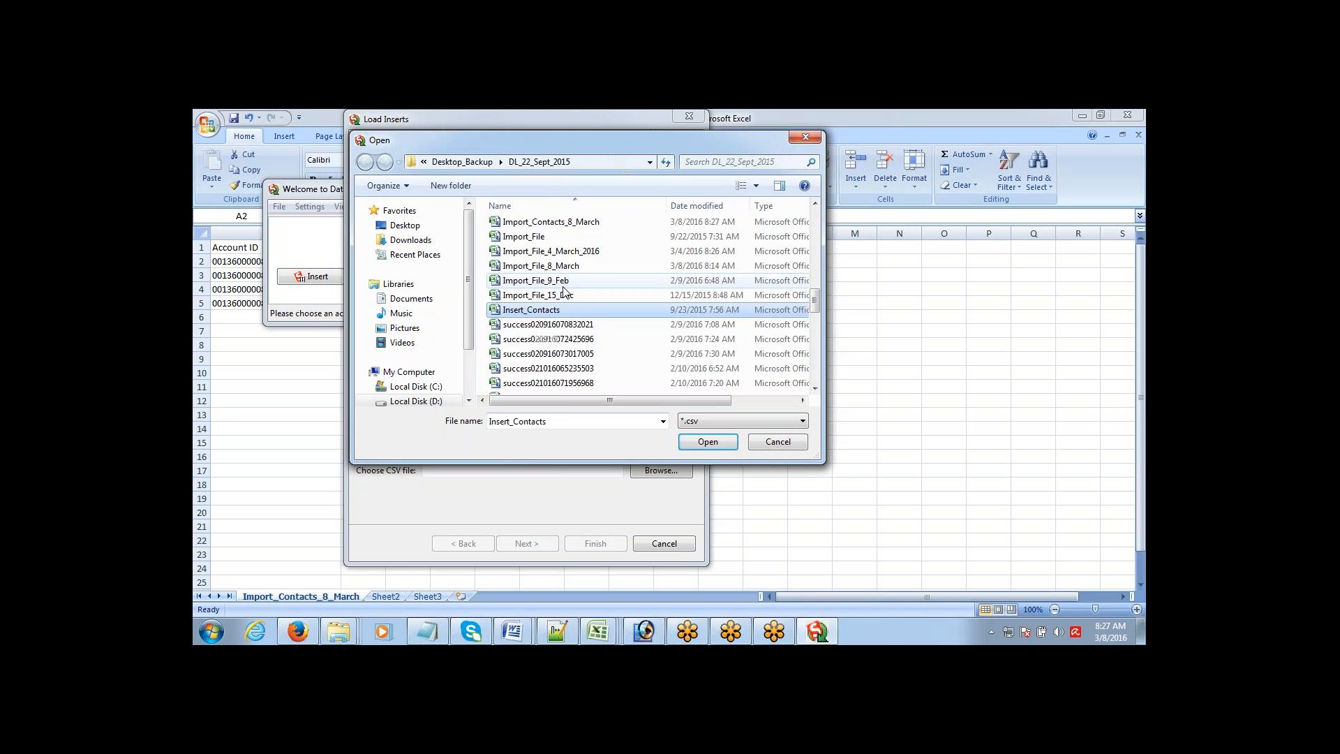
{"action": "key", "text": "Down"}
{"action": "key", "text": "Return"}
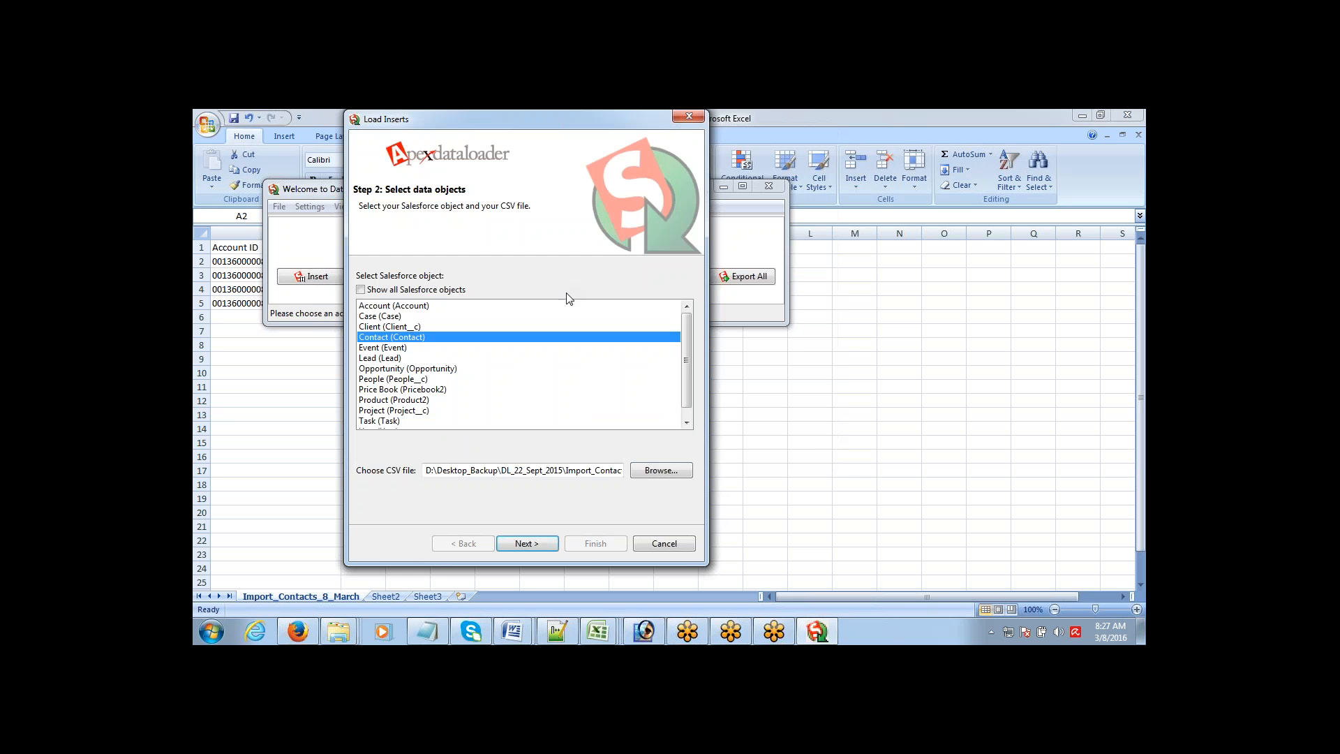
{"action": "left_click", "coordinate": [530, 545]}
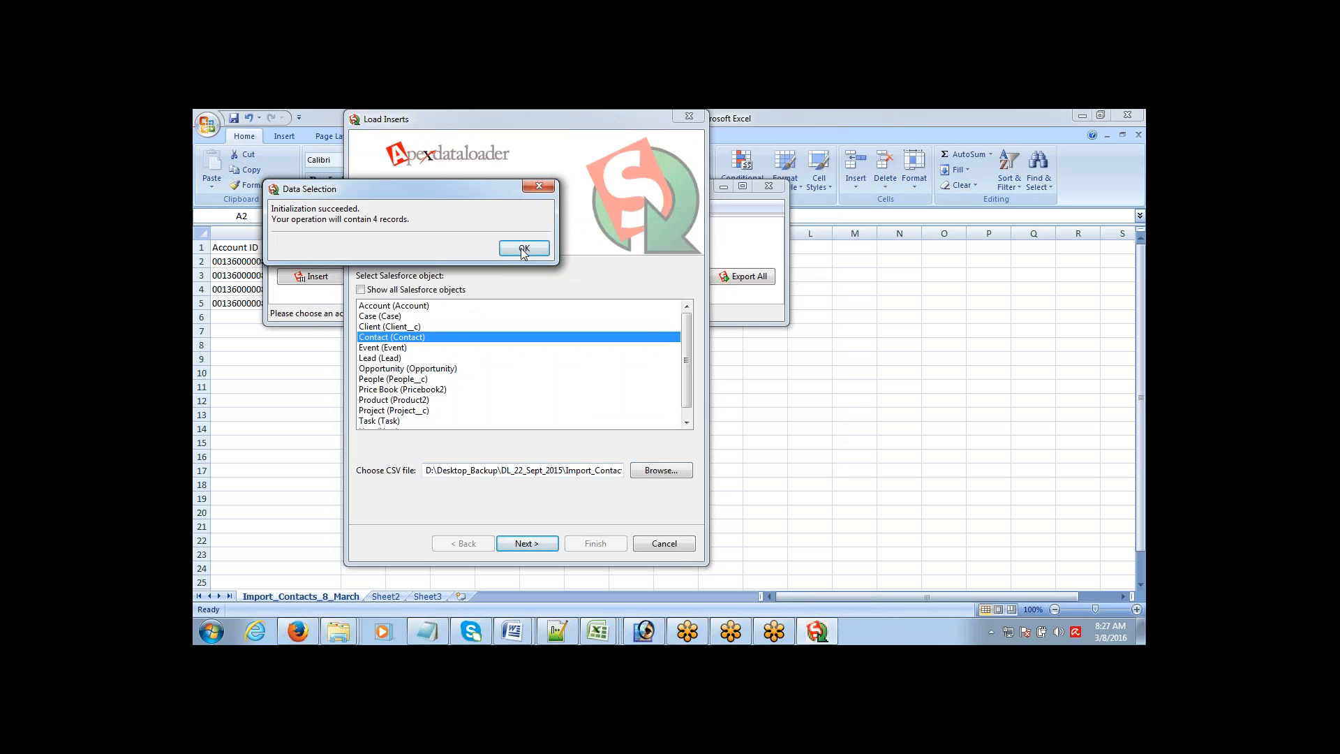
{"action": "left_click", "coordinate": [524, 249]}
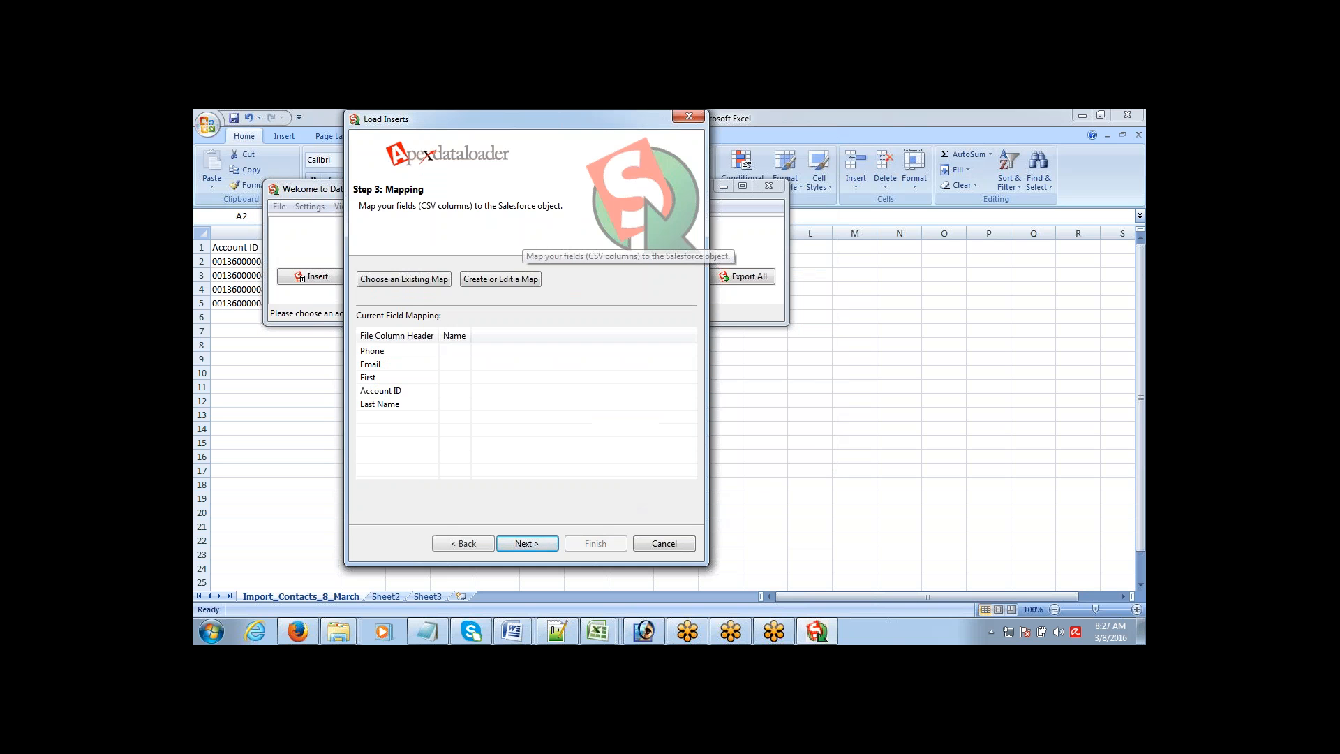
- Create a field map by auto-matching the fields to the columns, and map FirstName to the First column manually
{"action": "left_click", "coordinate": [507, 279]}
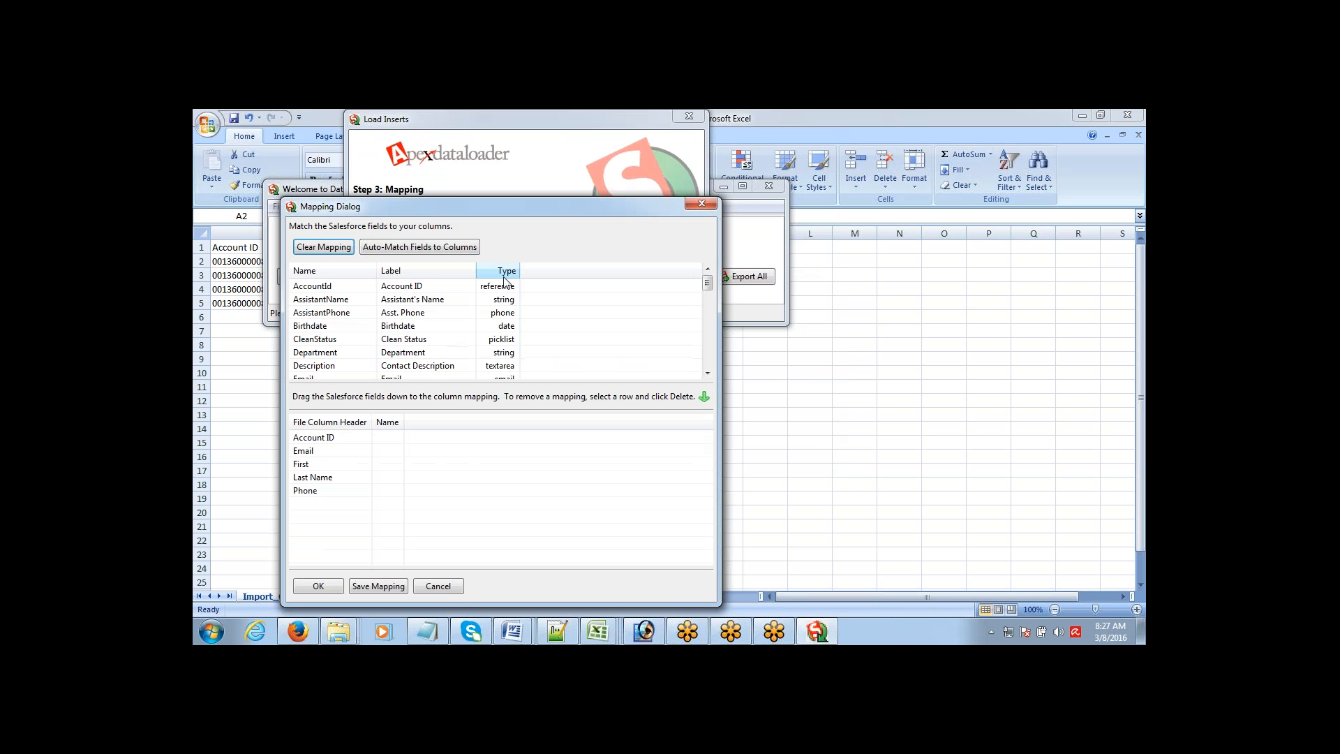
{"action": "left_click", "coordinate": [427, 247]}
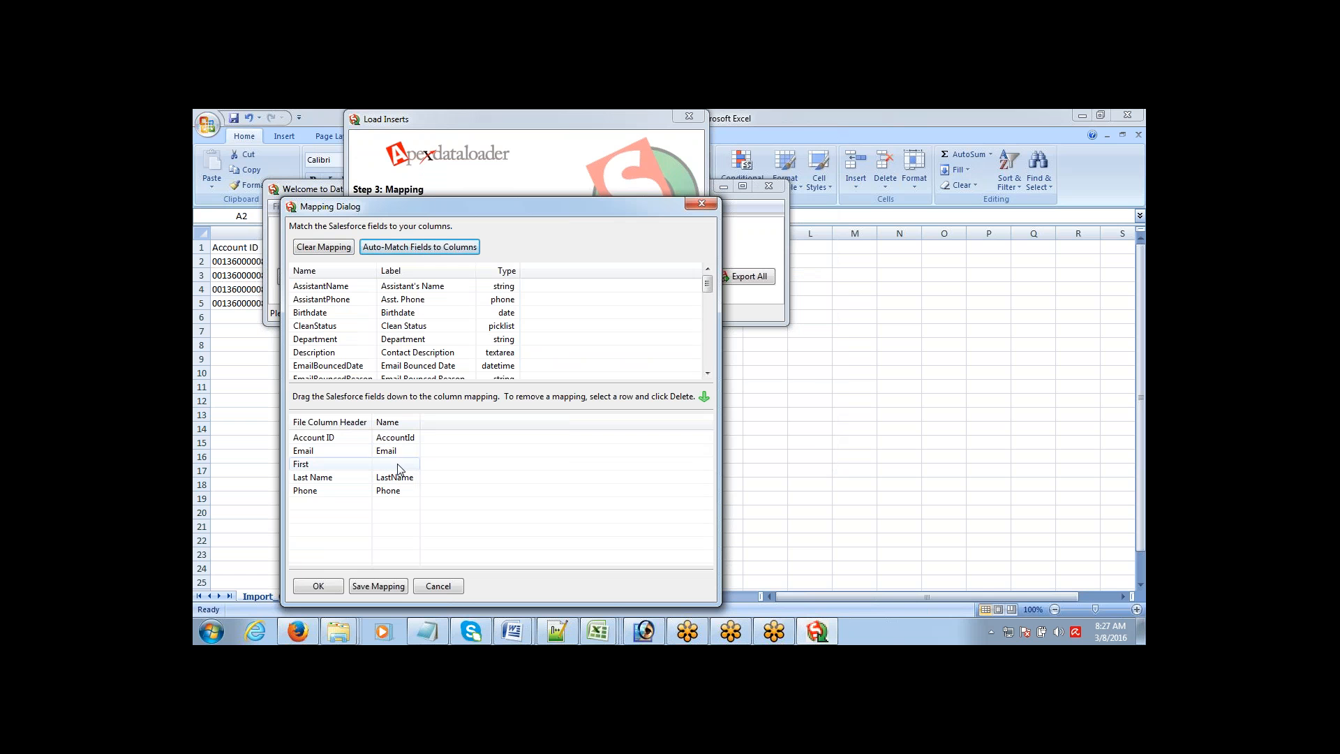
{"action": "left_click", "coordinate": [416, 341]}
{"action": "scroll", "coordinate": [416, 340], "scroll_direction": "down", "scroll_amount": 2}
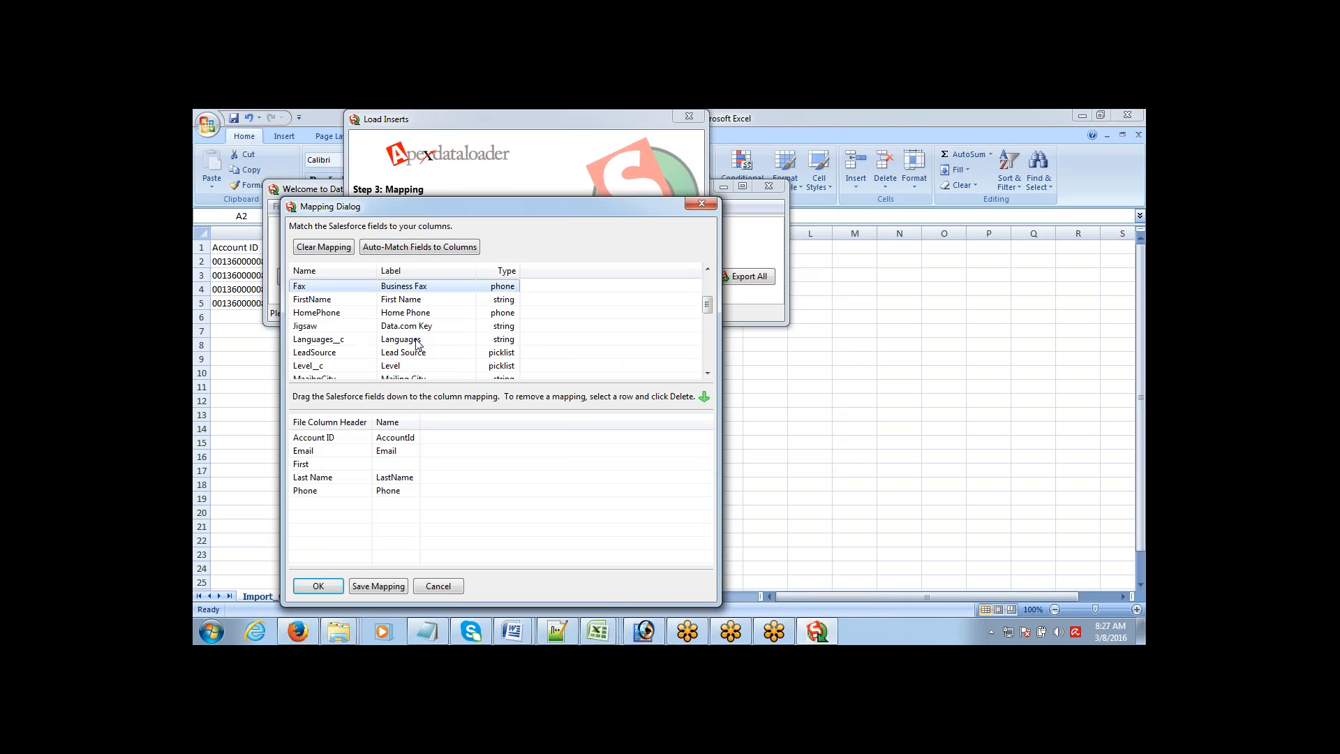
{"action": "left_click_drag", "start_coordinate": [417, 300], "coordinate": [403, 465]}
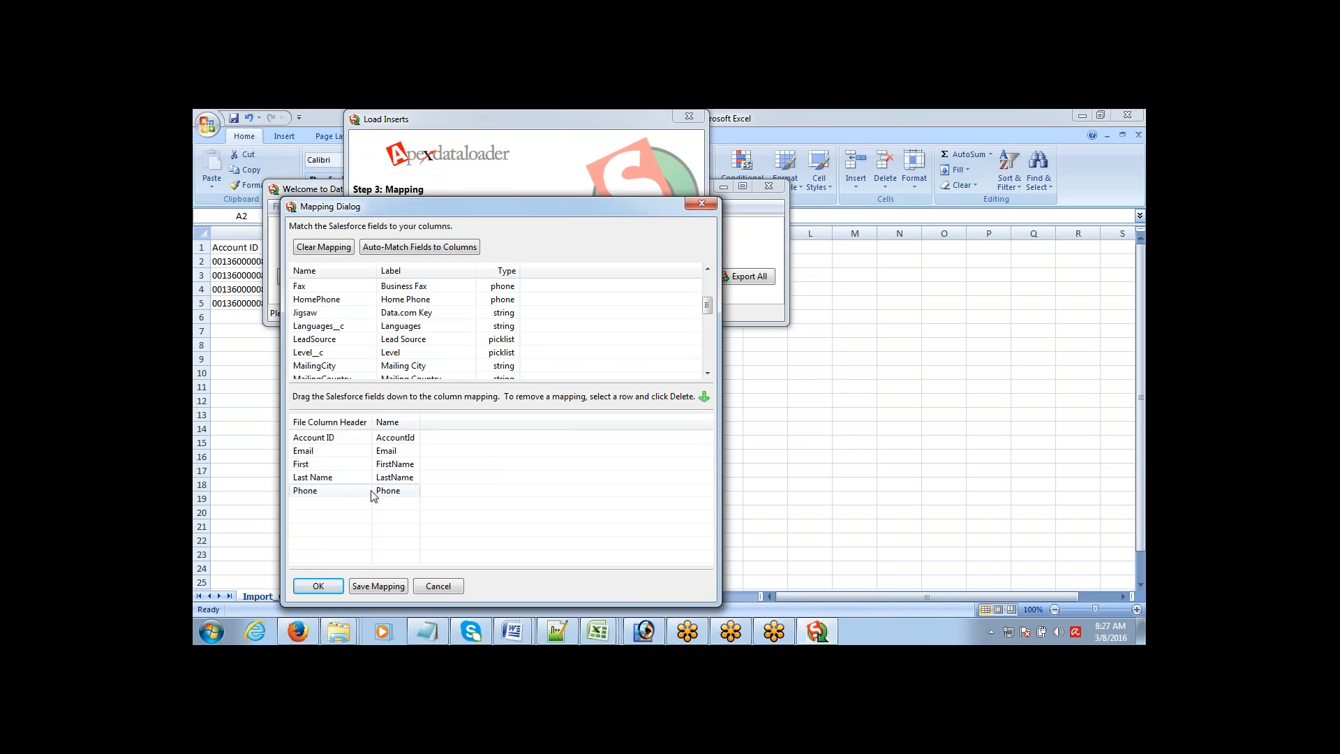
- Map the Phone column to the MobilePhone field instead, and accept the mapping
{"action": "left_click", "coordinate": [395, 491]}
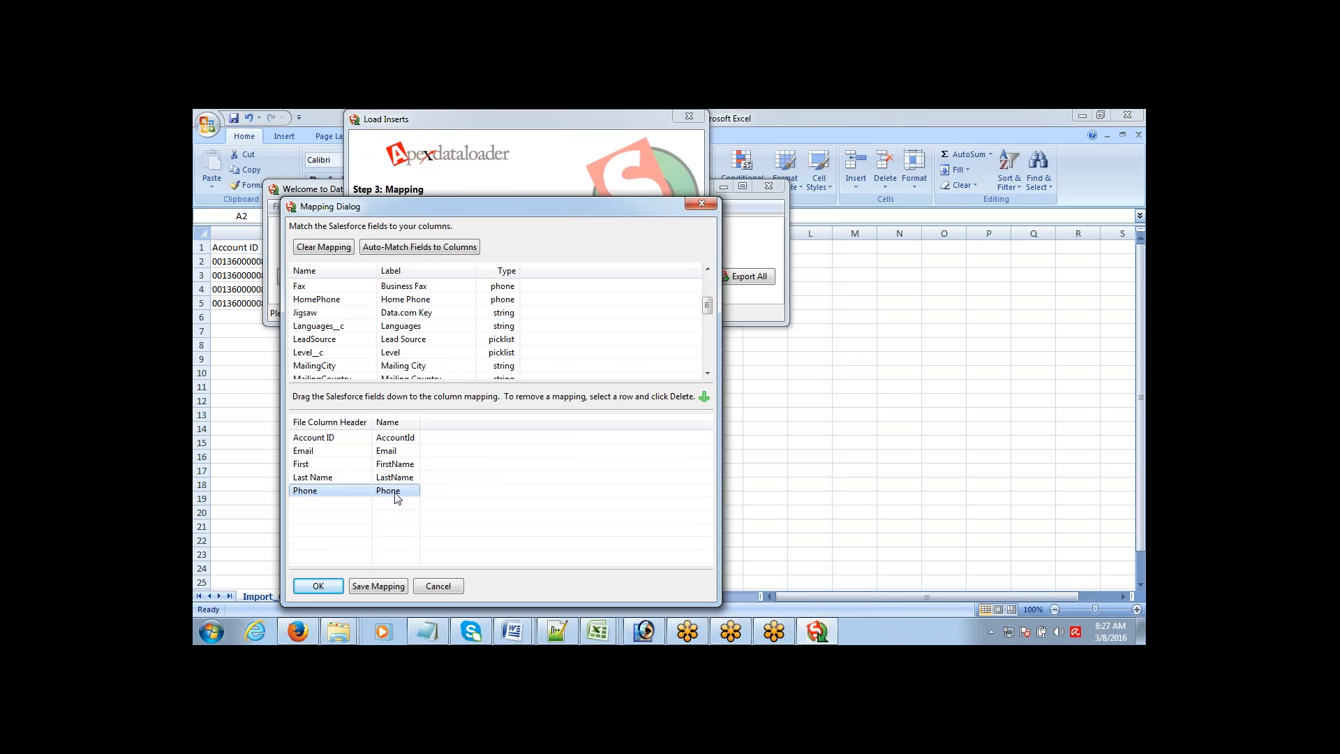
{"action": "left_click", "coordinate": [436, 340]}
{"action": "key", "text": "m"}
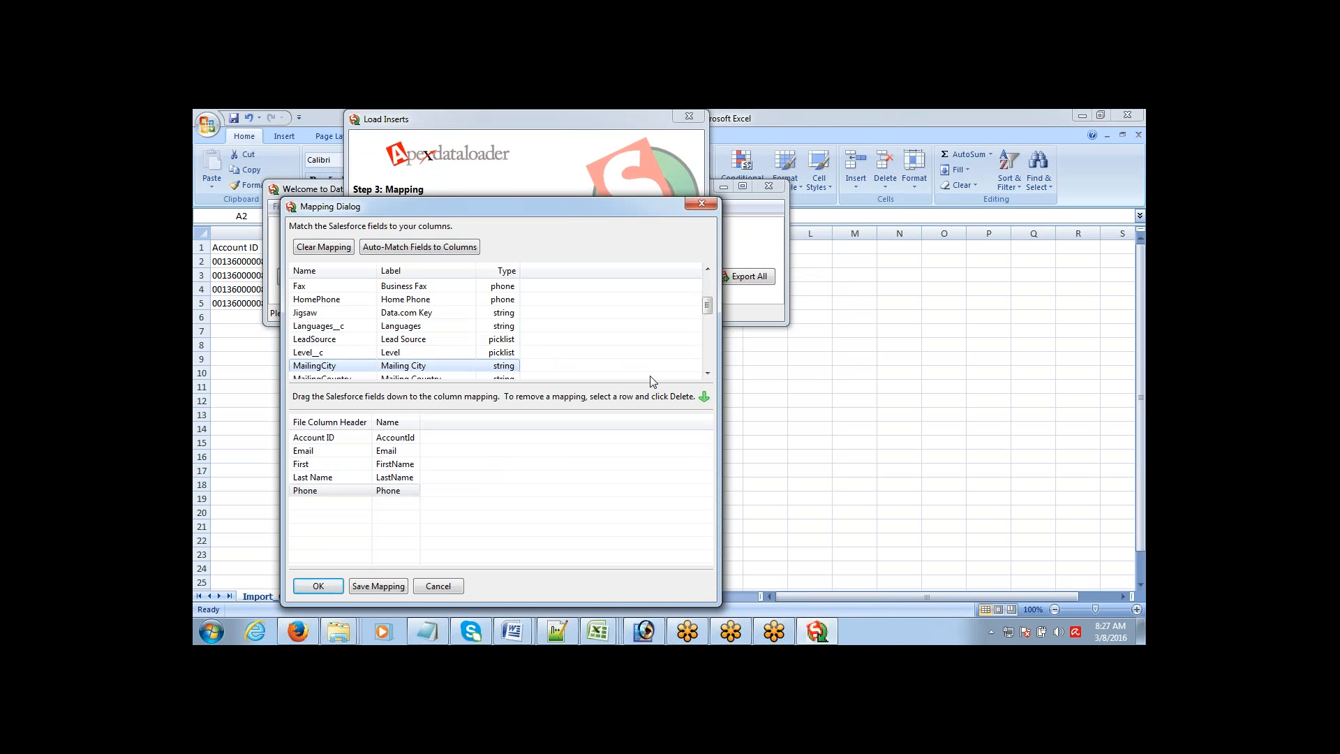
{"action": "left_click_drag", "start_coordinate": [707, 305], "coordinate": [707, 329]}
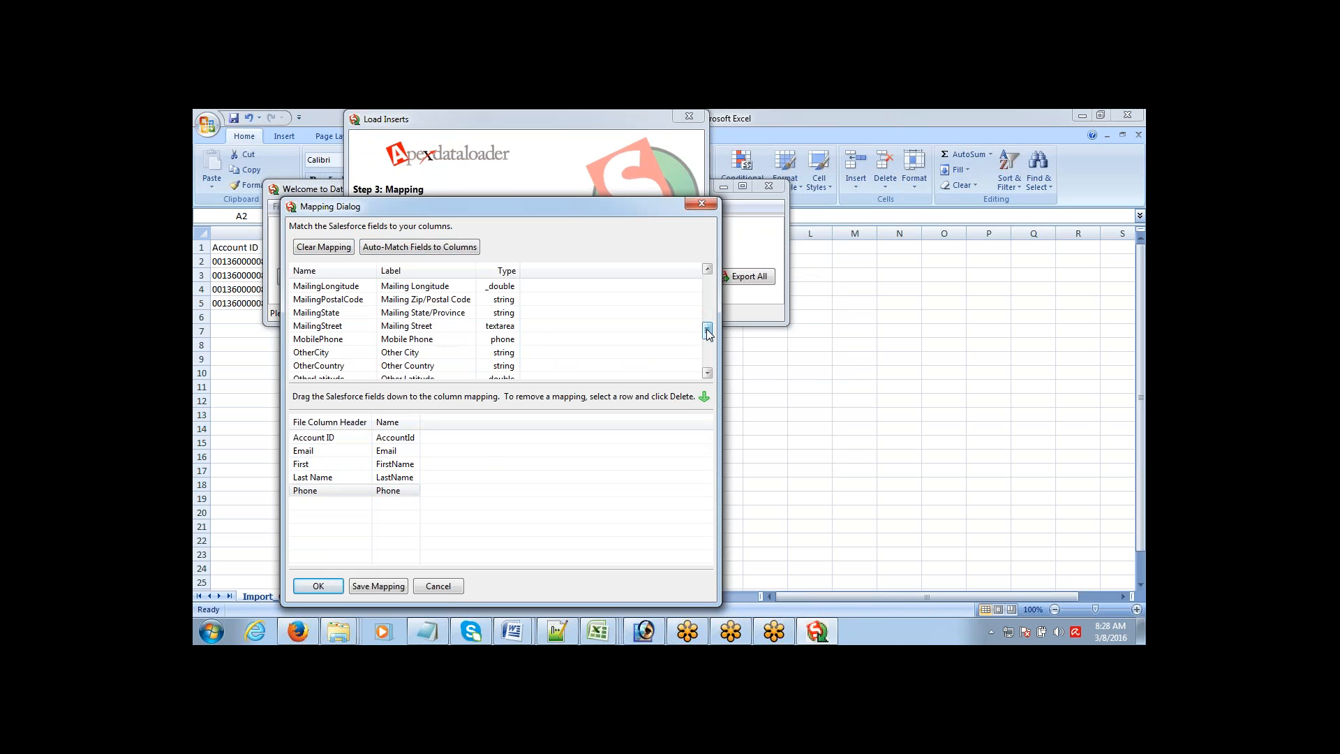
{"action": "left_click_drag", "start_coordinate": [427, 347], "coordinate": [410, 499]}
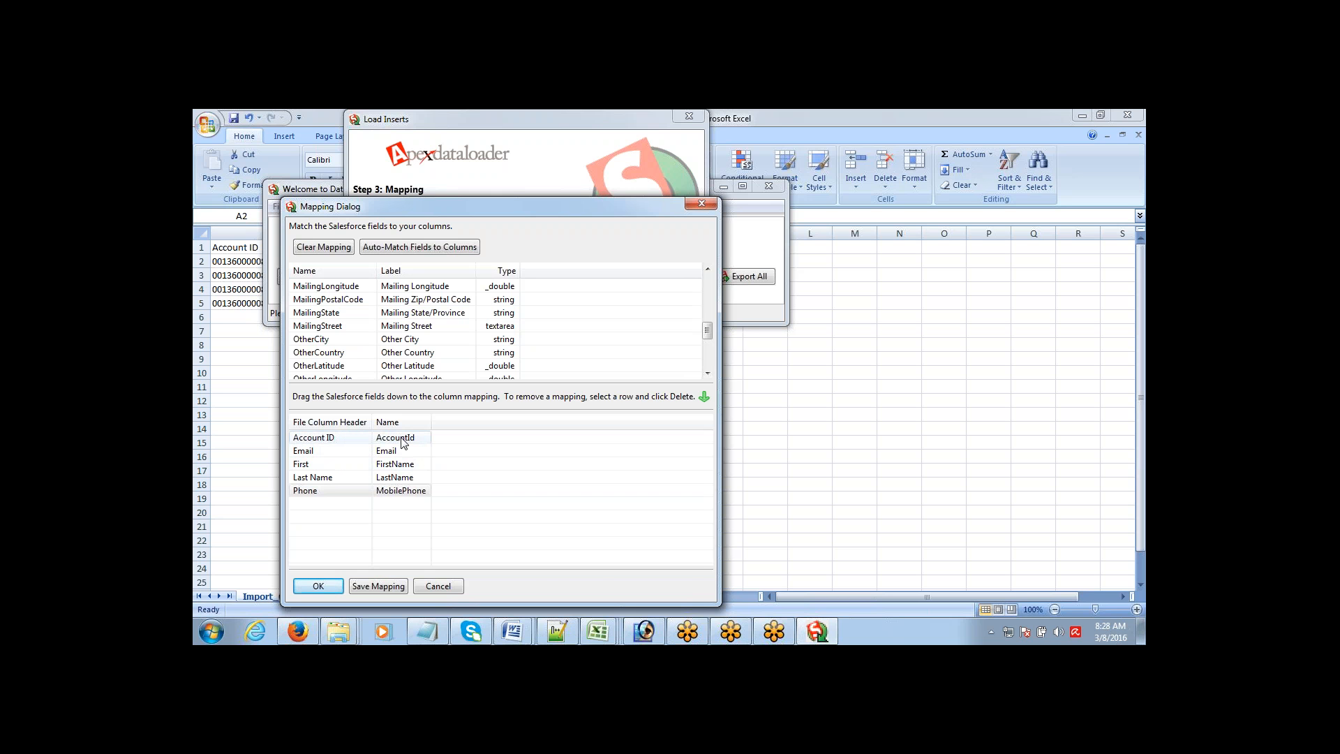
{"action": "left_click", "coordinate": [318, 586]}
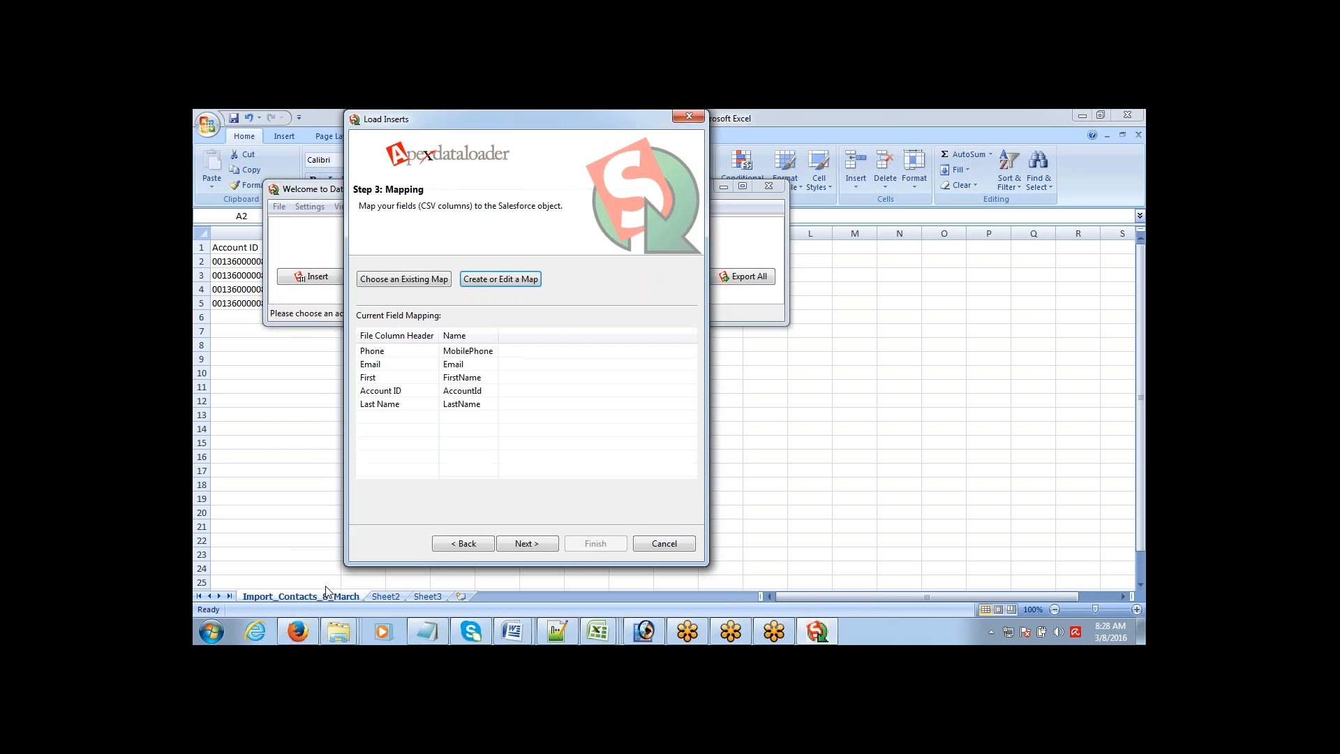
- Run the contact insert with the success and error files saved in DL_22_Sept_2015, and view the successfully inserted records
{"action": "left_click", "coordinate": [533, 543]}
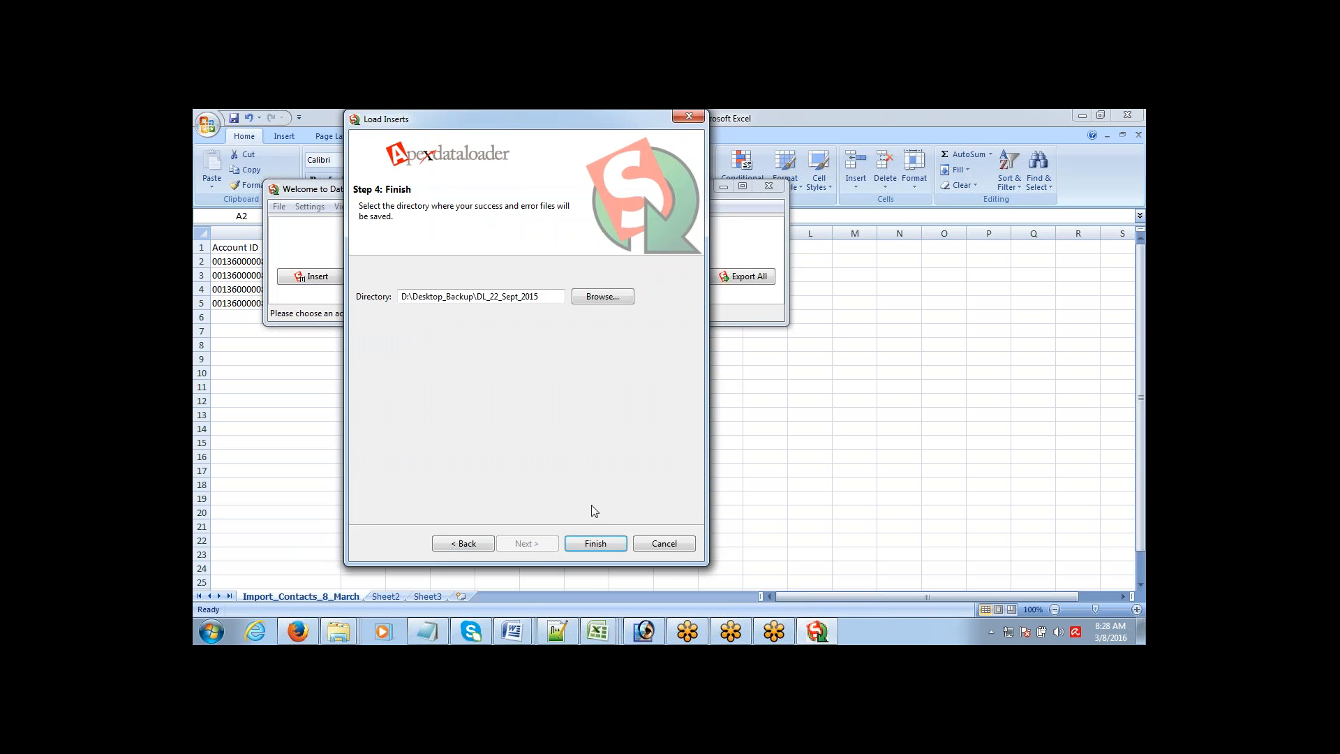
{"action": "left_click", "coordinate": [582, 543]}
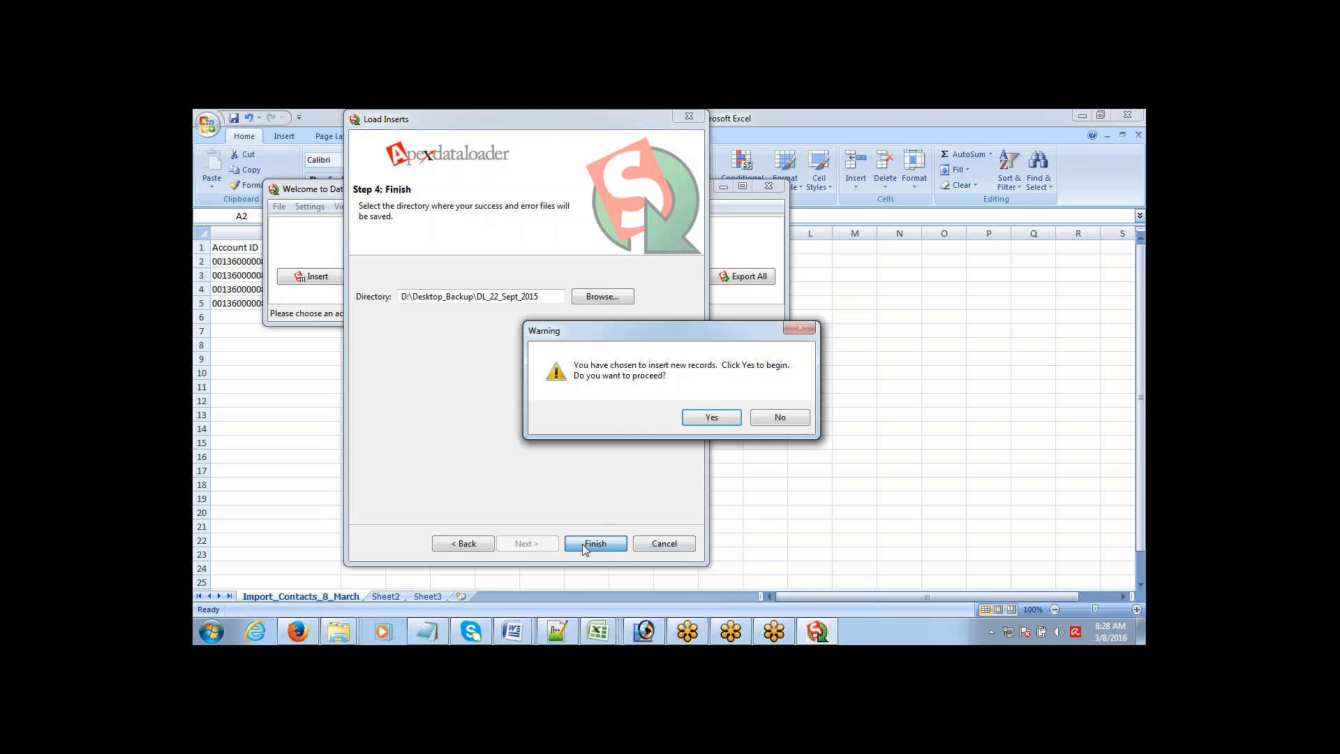
{"action": "left_click", "coordinate": [696, 418]}
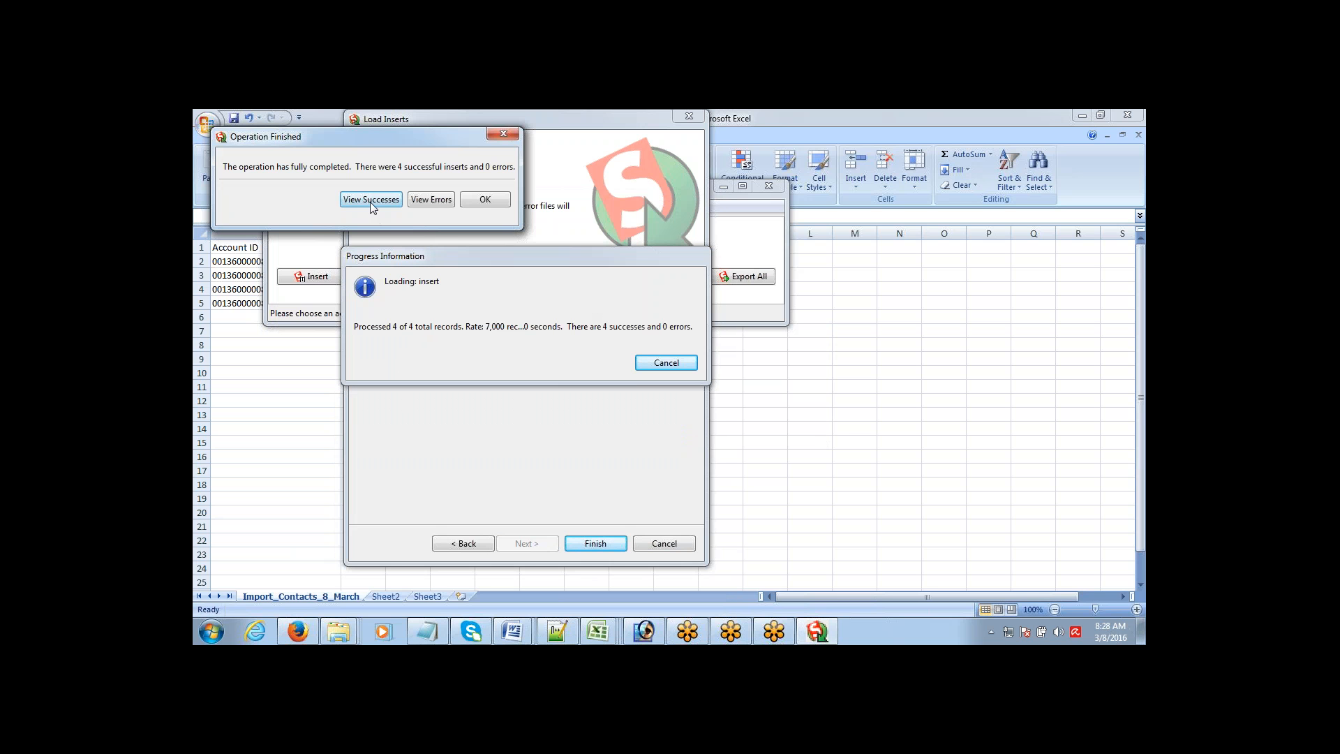
{"action": "left_click", "coordinate": [370, 200]}
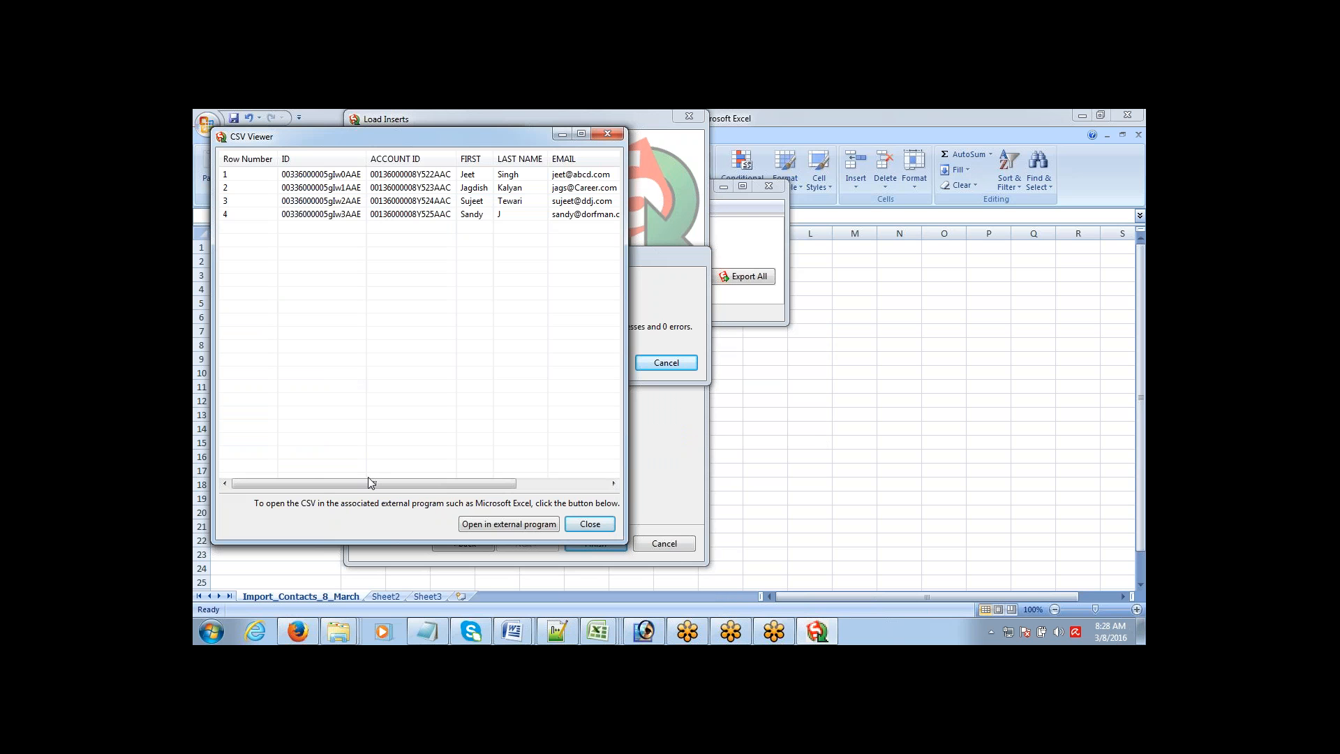
{"action": "left_click_drag", "start_coordinate": [368, 484], "coordinate": [332, 465]}
- Switch to Salesforce in the browser and list the accounts in the New This Week view
{"action": "left_click", "coordinate": [1100, 292]}
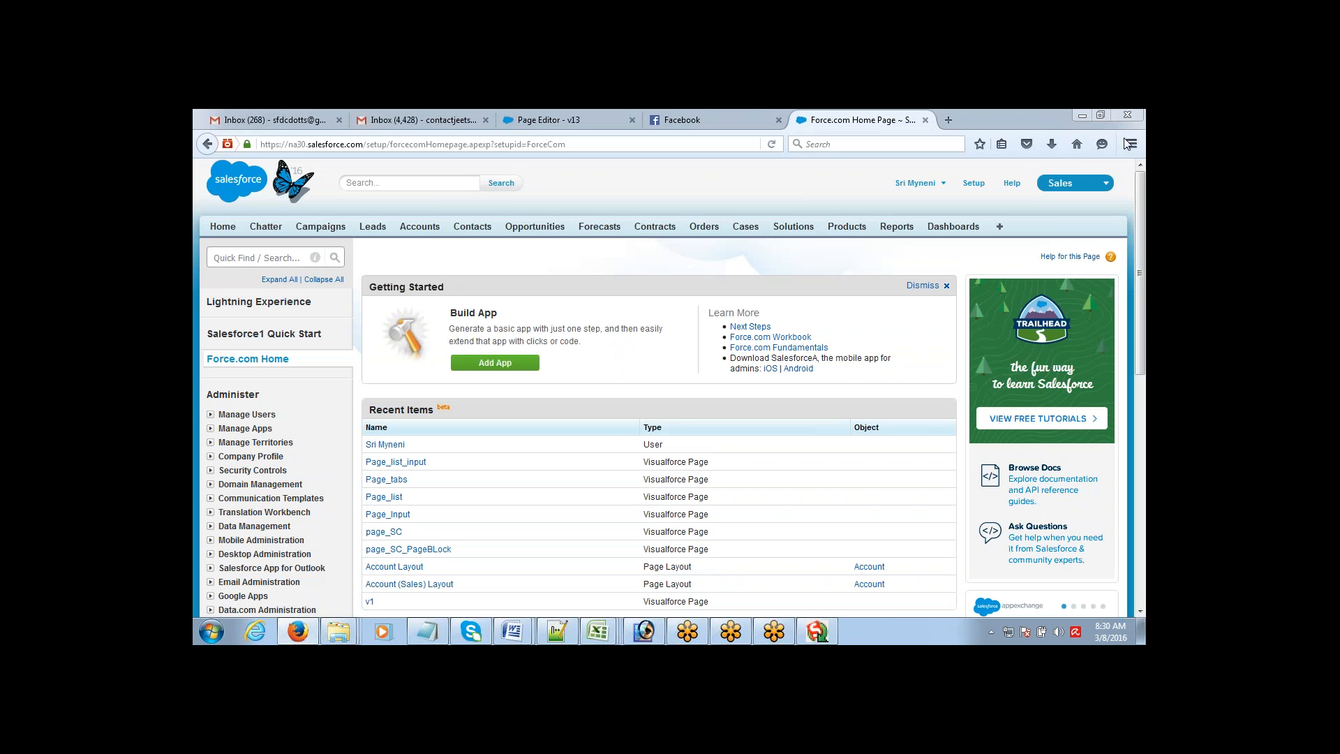
{"action": "left_click", "coordinate": [408, 233]}
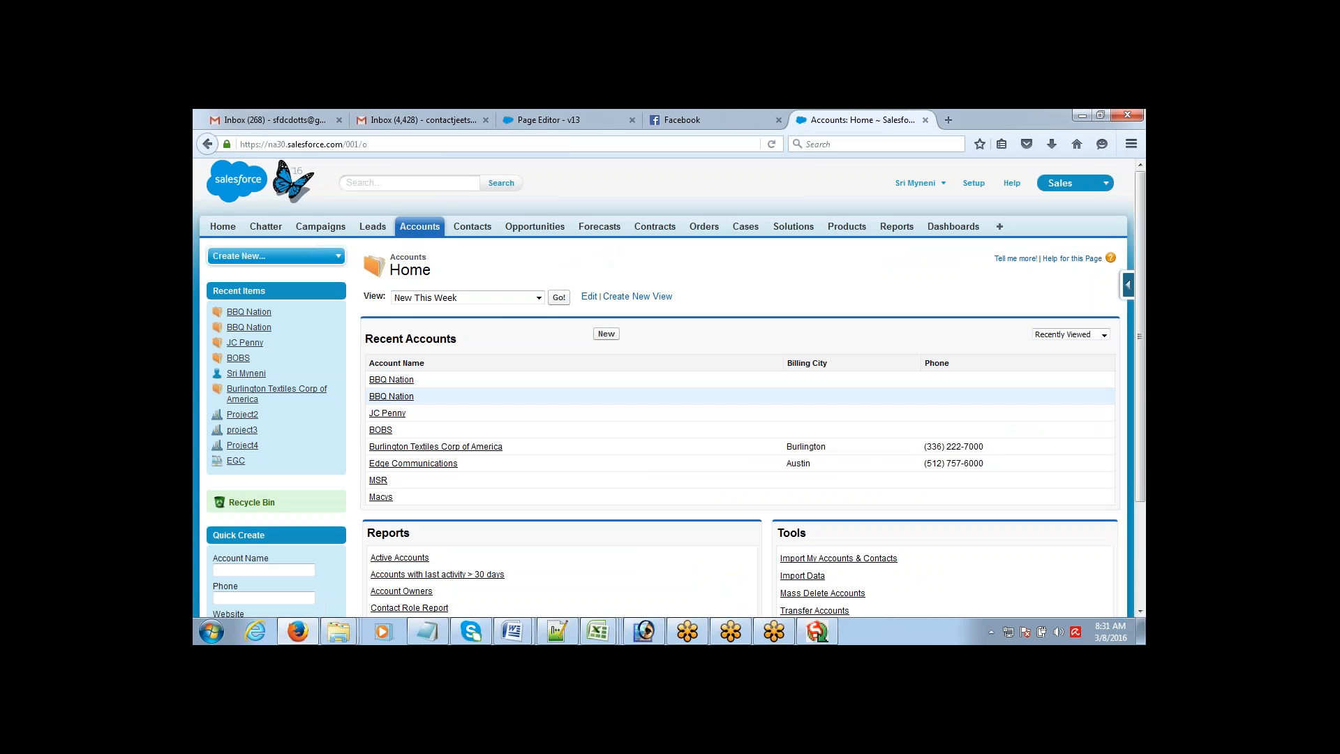
{"action": "left_click", "coordinate": [539, 298]}
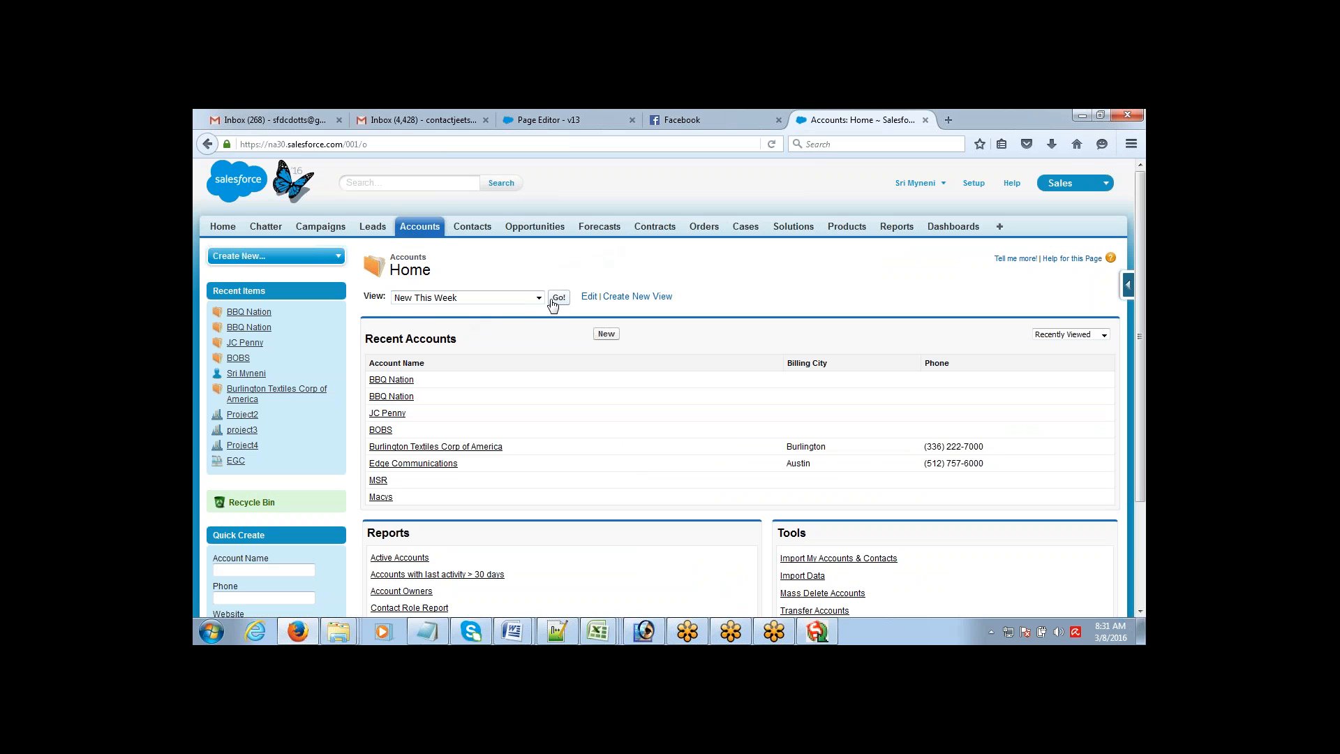
{"action": "left_click", "coordinate": [425, 345]}
{"action": "left_click", "coordinate": [559, 298]}
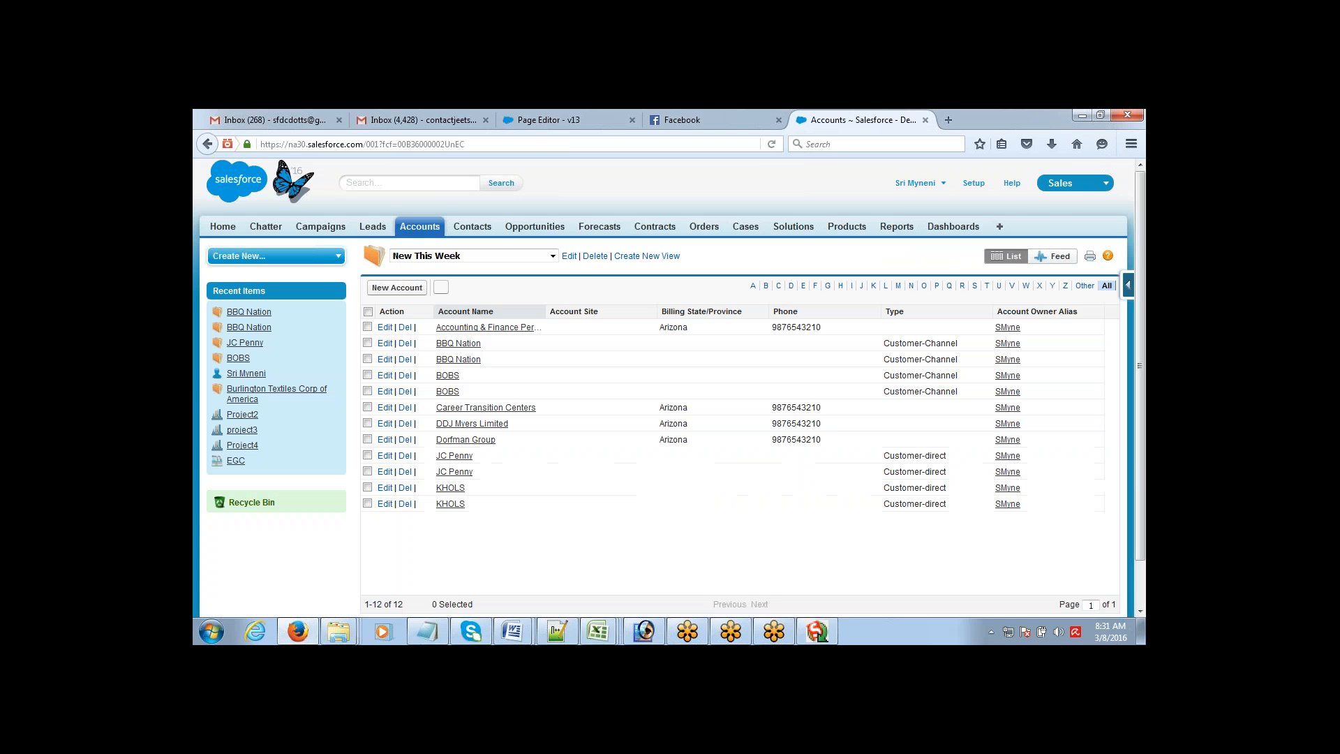
- Open the Accounting & Finance Personnel account and examine the contact in its Contacts related list
{"action": "left_click", "coordinate": [502, 329]}
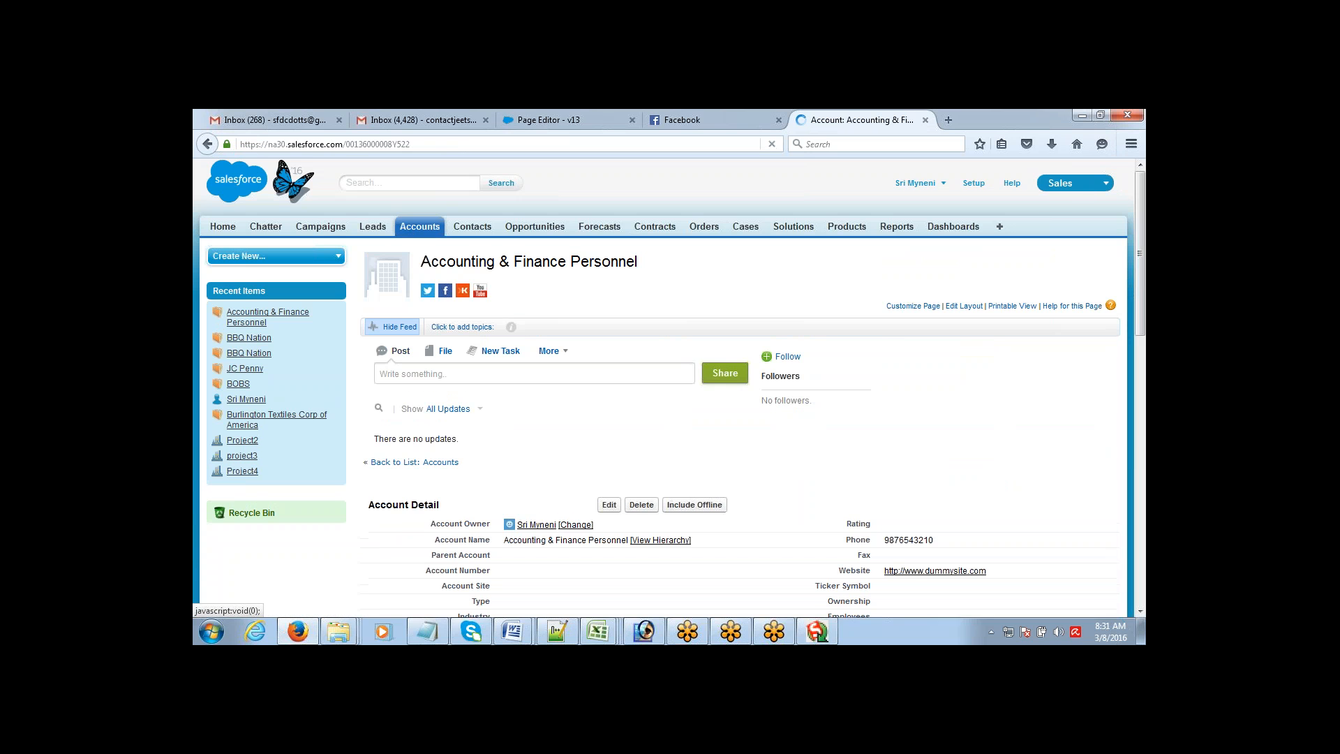
{"action": "left_click", "coordinate": [1140, 613]}
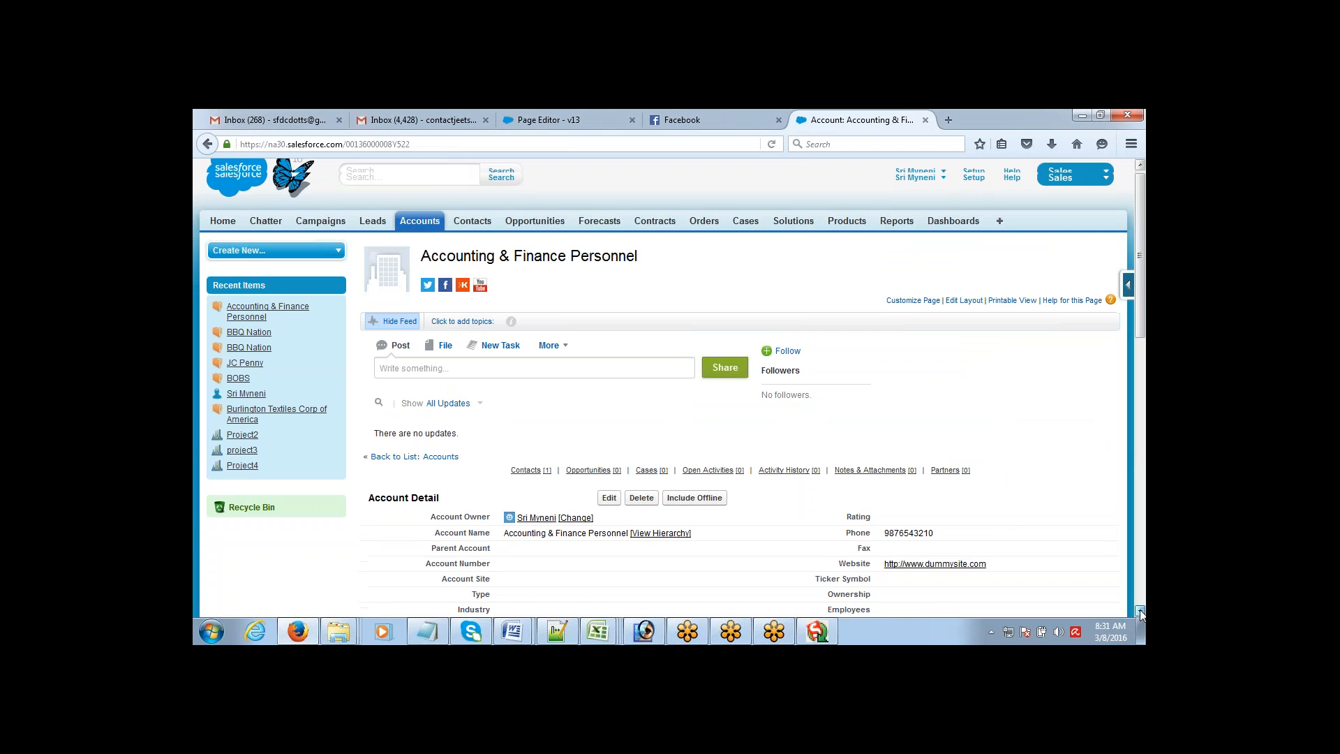
{"action": "left_click", "coordinate": [1140, 613]}
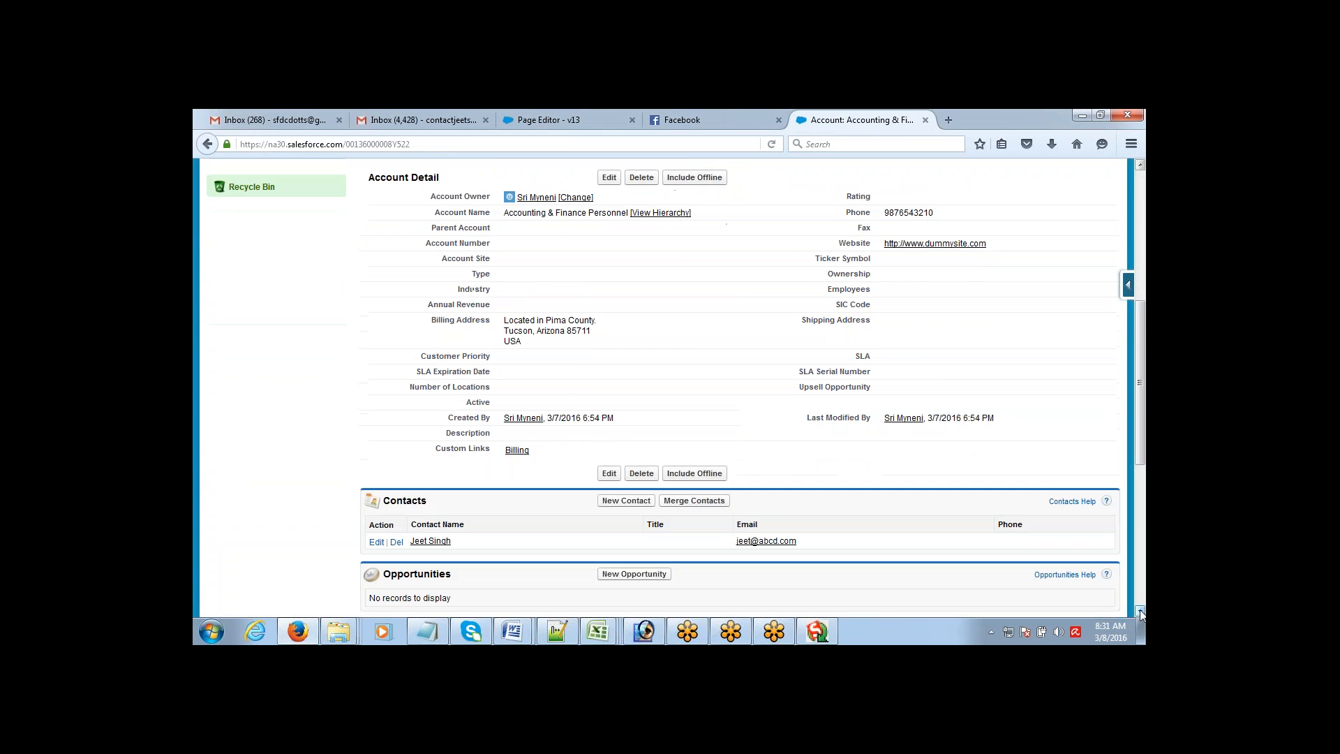
{"action": "left_click", "coordinate": [1140, 613]}
{"action": "left_click", "coordinate": [1140, 613]}
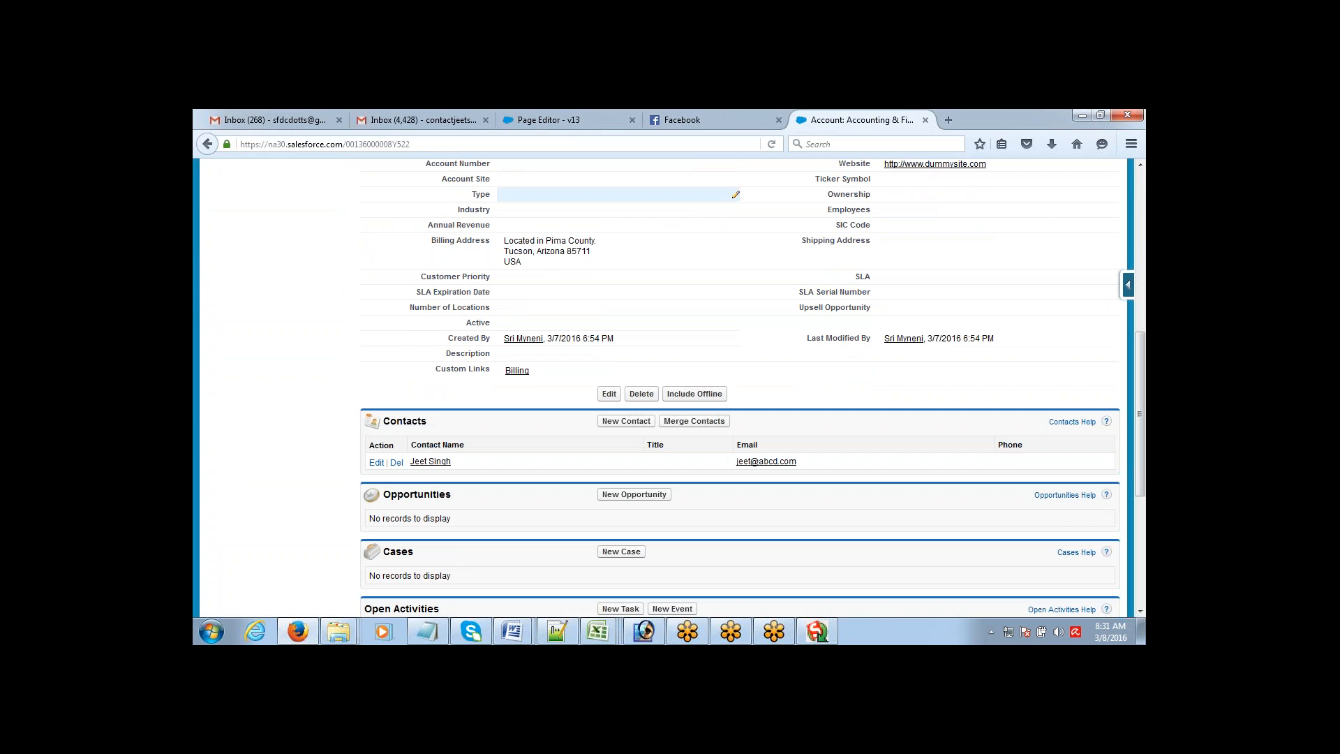
{"action": "left_click_drag", "start_coordinate": [467, 469], "coordinate": [403, 462]}
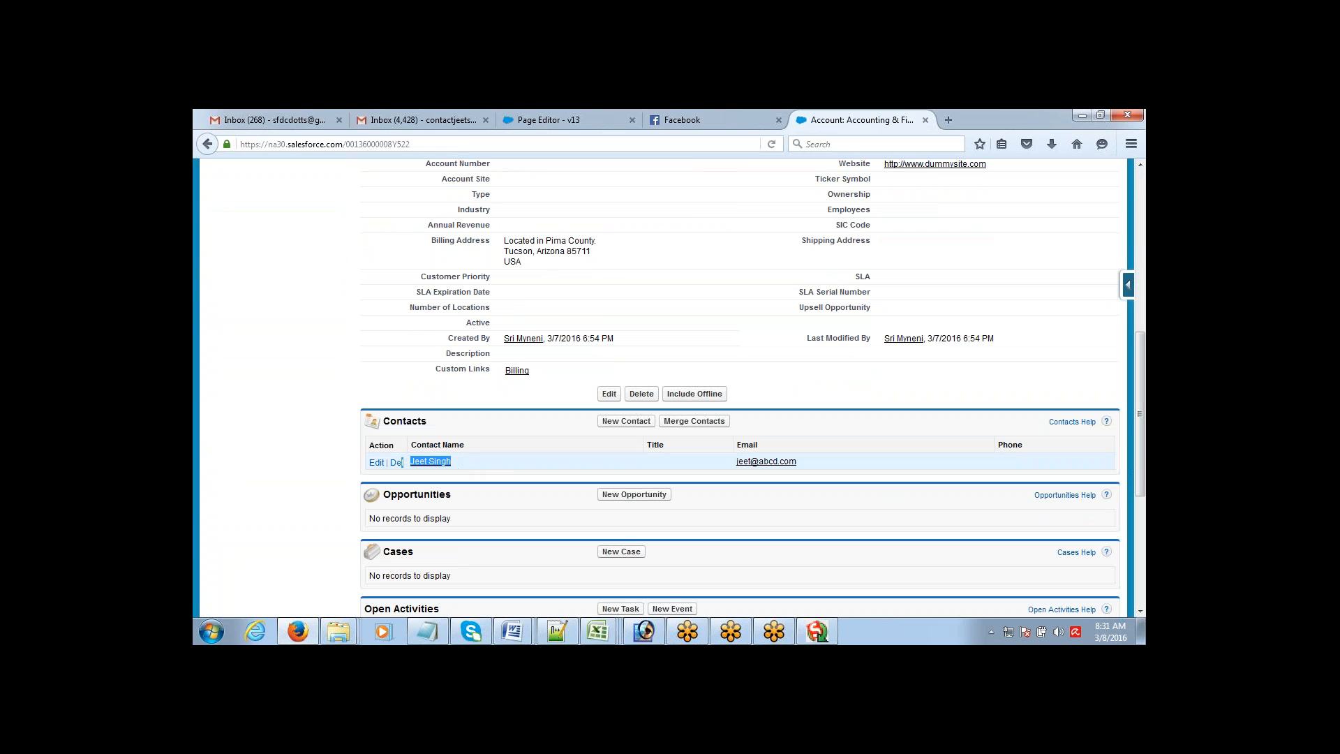
- Switch to the Insert_Contacts workbook in Excel to check which account name belongs to each contact
{"action": "left_click", "coordinate": [608, 630]}
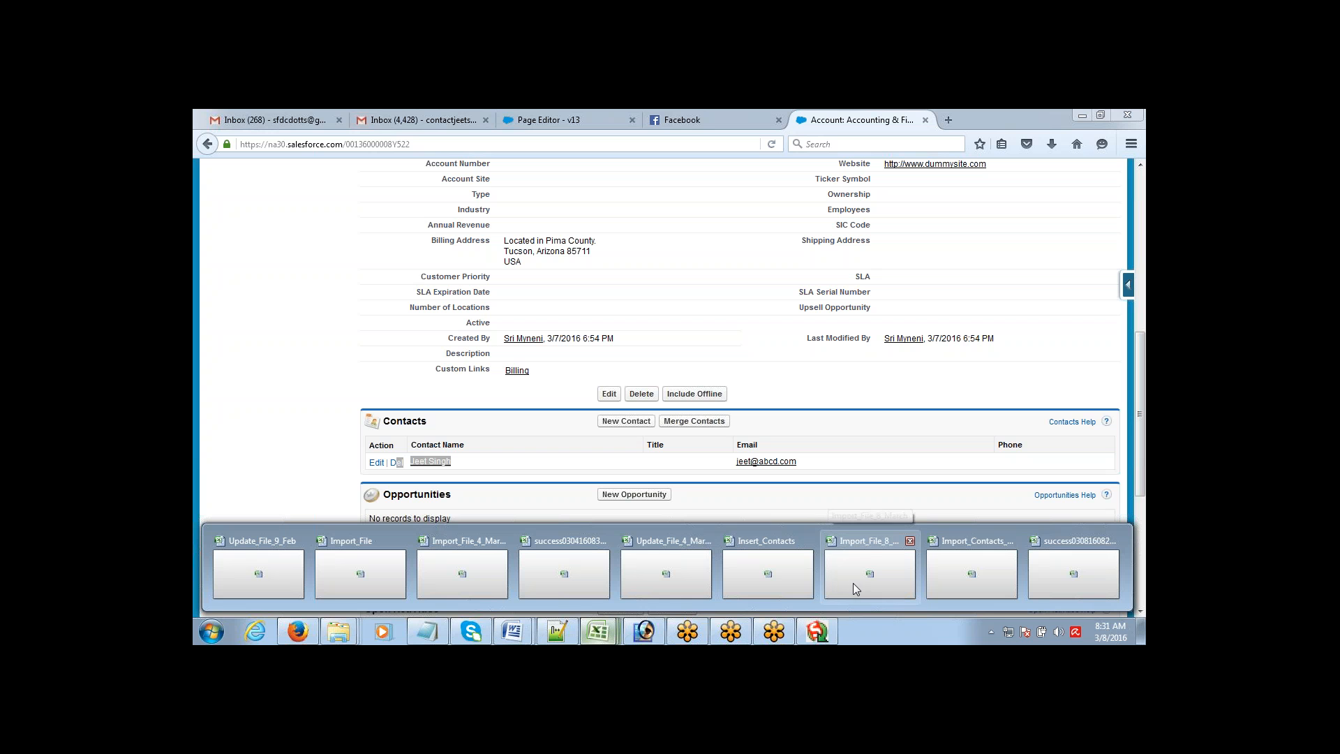
{"action": "left_click", "coordinate": [787, 595]}
{"action": "left_click", "coordinate": [421, 320]}
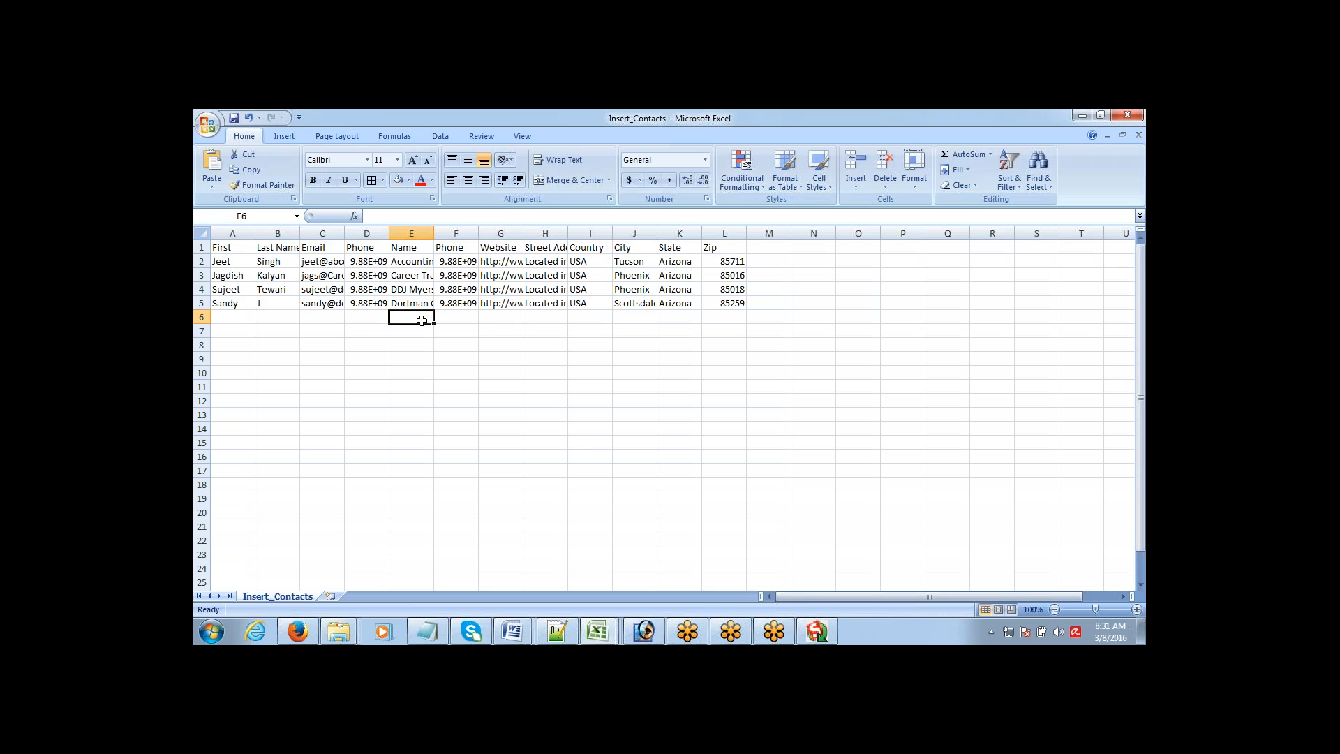
- Check the account name in the first contact's row and widen the Name column to show the full account names
{"action": "left_click", "coordinate": [241, 263]}
{"action": "key", "text": "shift+Right"}
{"action": "key", "text": "shift+Right"}
{"action": "key", "text": "shift+Right"}
{"action": "key", "text": "shift+Right"}
{"action": "key", "text": "shift+Right"}
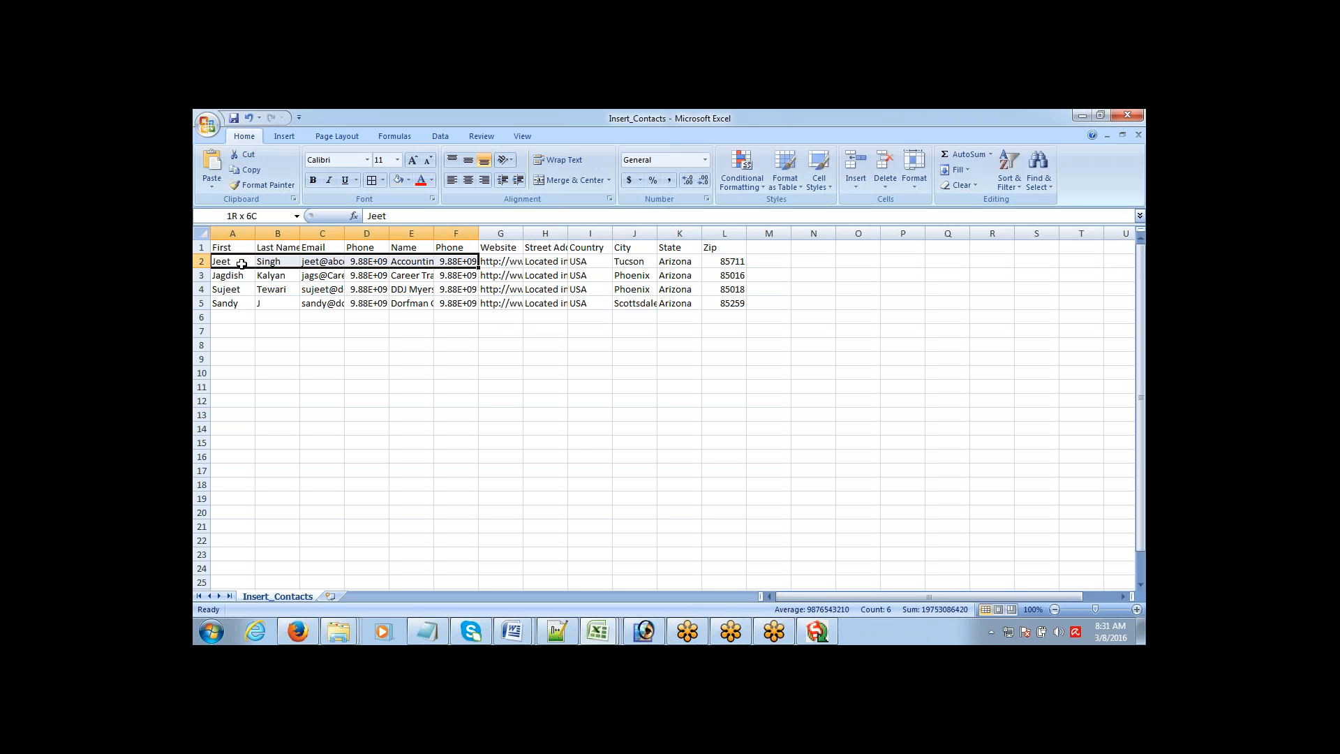
{"action": "key", "text": "shift+Left"}
{"action": "key", "text": "Right"}
{"action": "key", "text": "Right"}
{"action": "key", "text": "Right"}
{"action": "key", "text": "Right"}
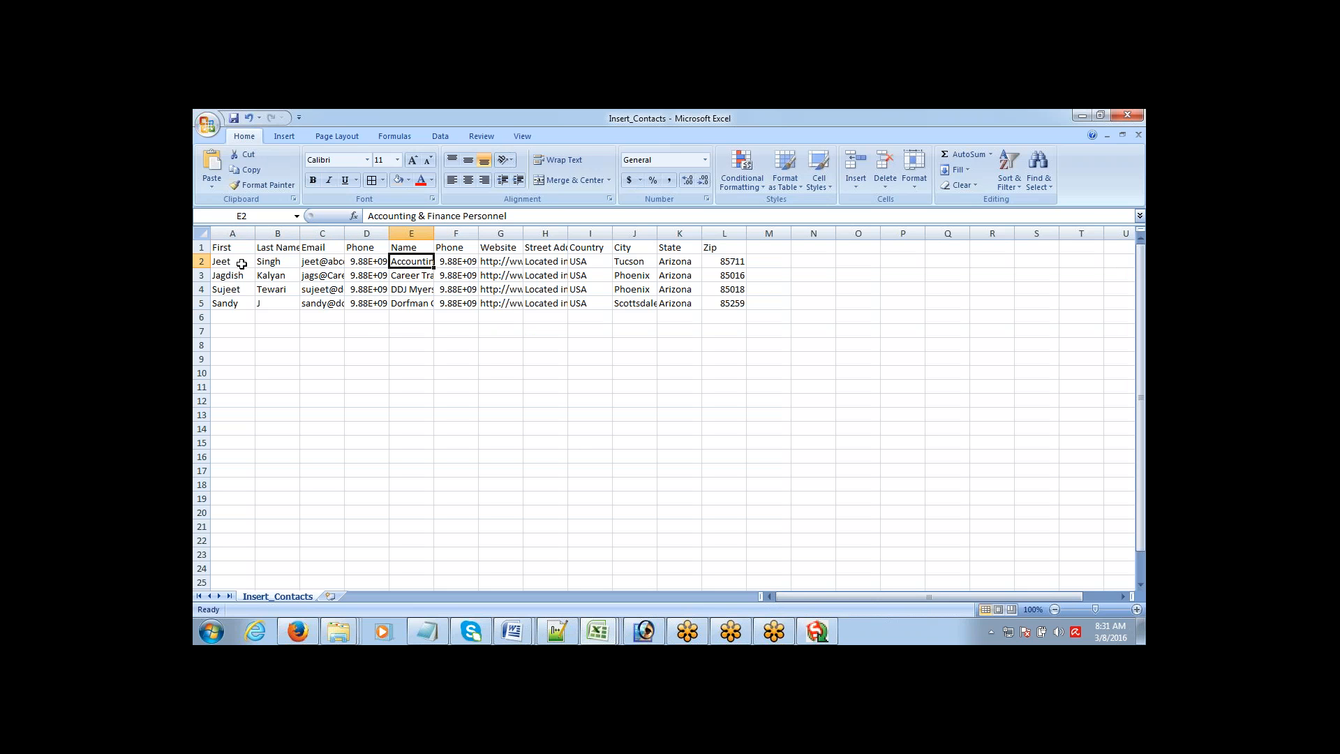
{"action": "left_click_drag", "start_coordinate": [433, 233], "coordinate": [601, 226]}
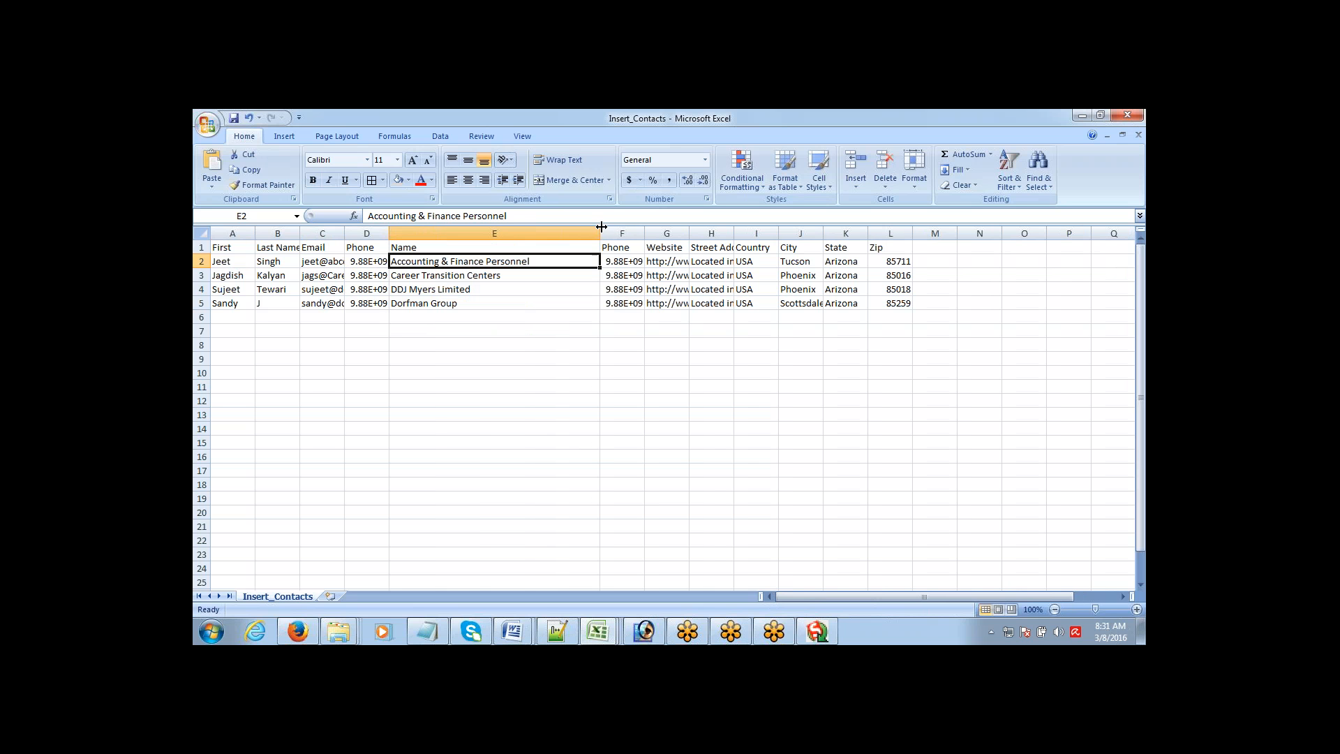
- Check which account name belongs to the contact in row 3 of the sheet
{"action": "left_click", "coordinate": [224, 264]}
{"action": "key", "text": "Down"}
{"action": "key", "text": "Right"}
{"action": "key", "text": "Right"}
{"action": "key", "text": "Right"}
{"action": "key", "text": "Right"}
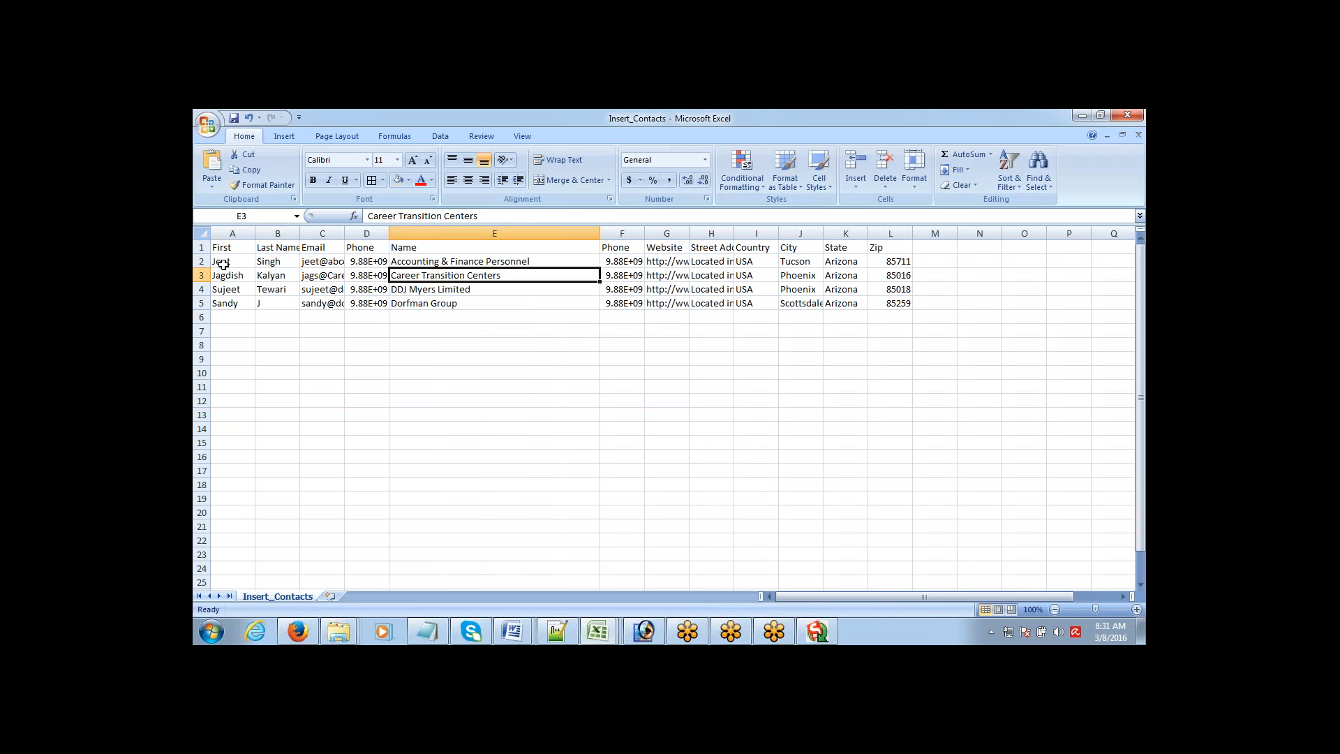
{"action": "key", "text": "Left"}
{"action": "key", "text": "Left"}
{"action": "key", "text": "Left"}
{"action": "key", "text": "Left"}
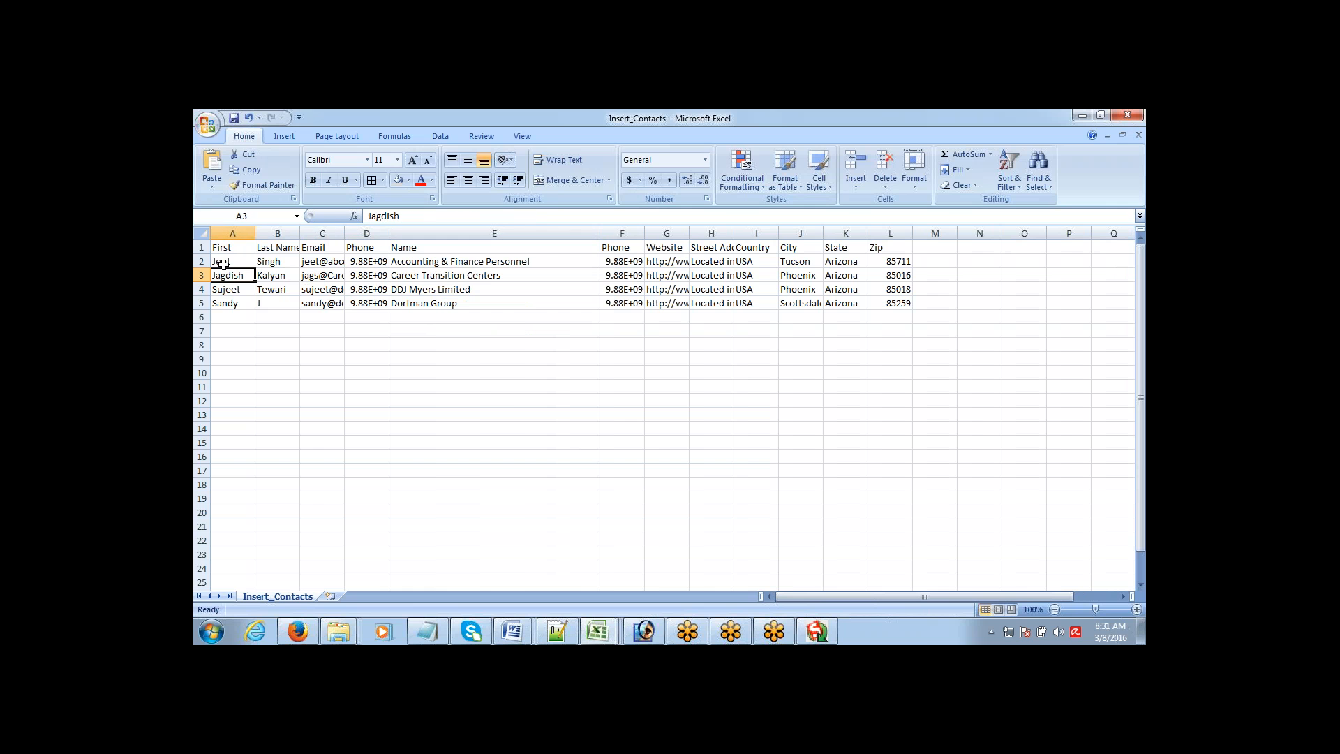
{"action": "key", "text": "shift+Right"}
- Switch back to Salesforce in the browser and list the accounts in the New This Week view again
{"action": "key", "text": "alt+Tab"}
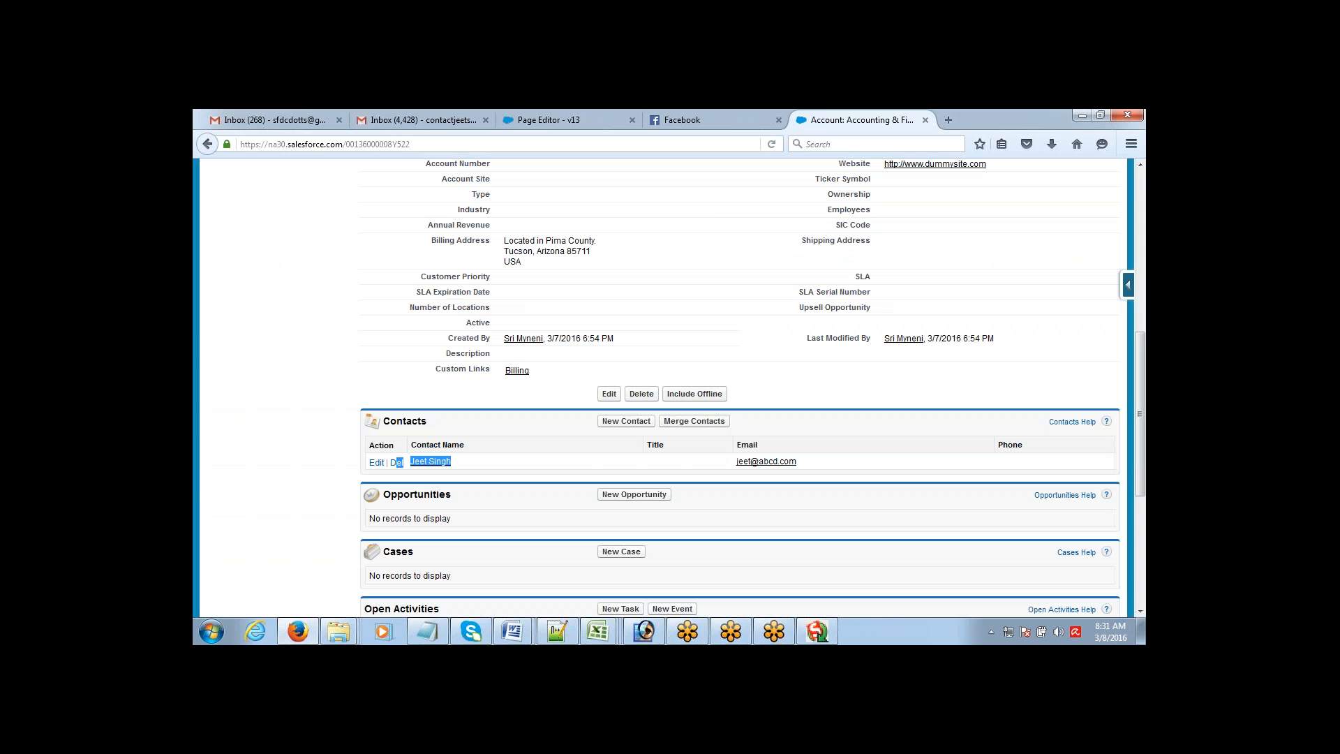
{"action": "left_click", "coordinate": [1140, 166]}
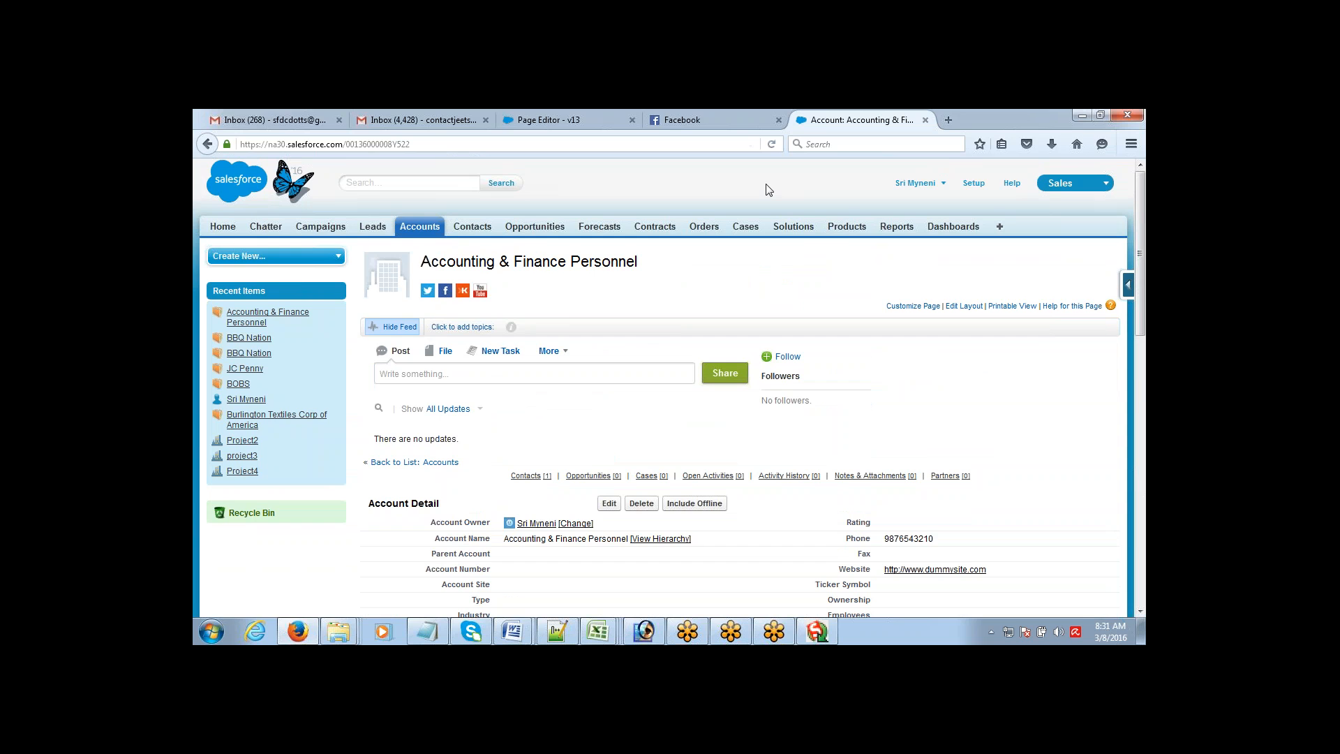
{"action": "key", "text": "alt+Tab"}
{"action": "key", "text": "alt+Tab"}
{"action": "left_click", "coordinate": [411, 231]}
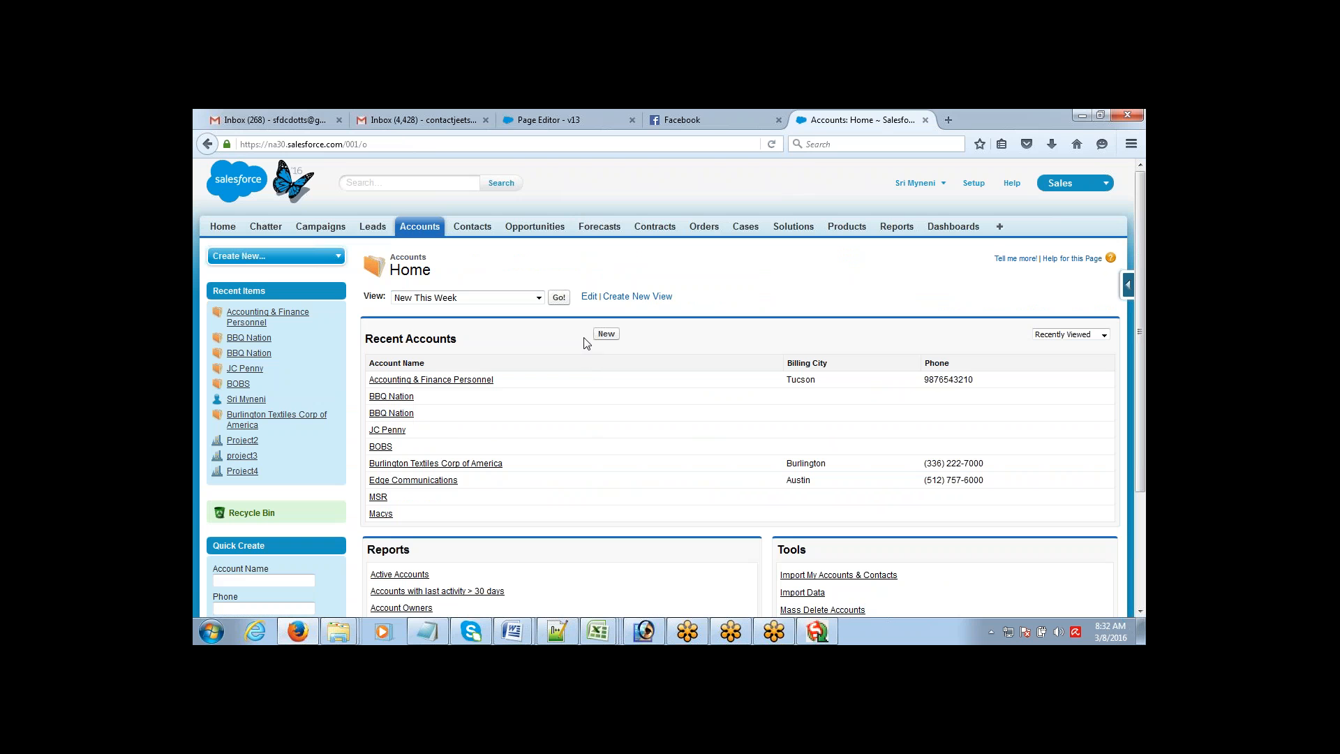
{"action": "left_click", "coordinate": [561, 302]}
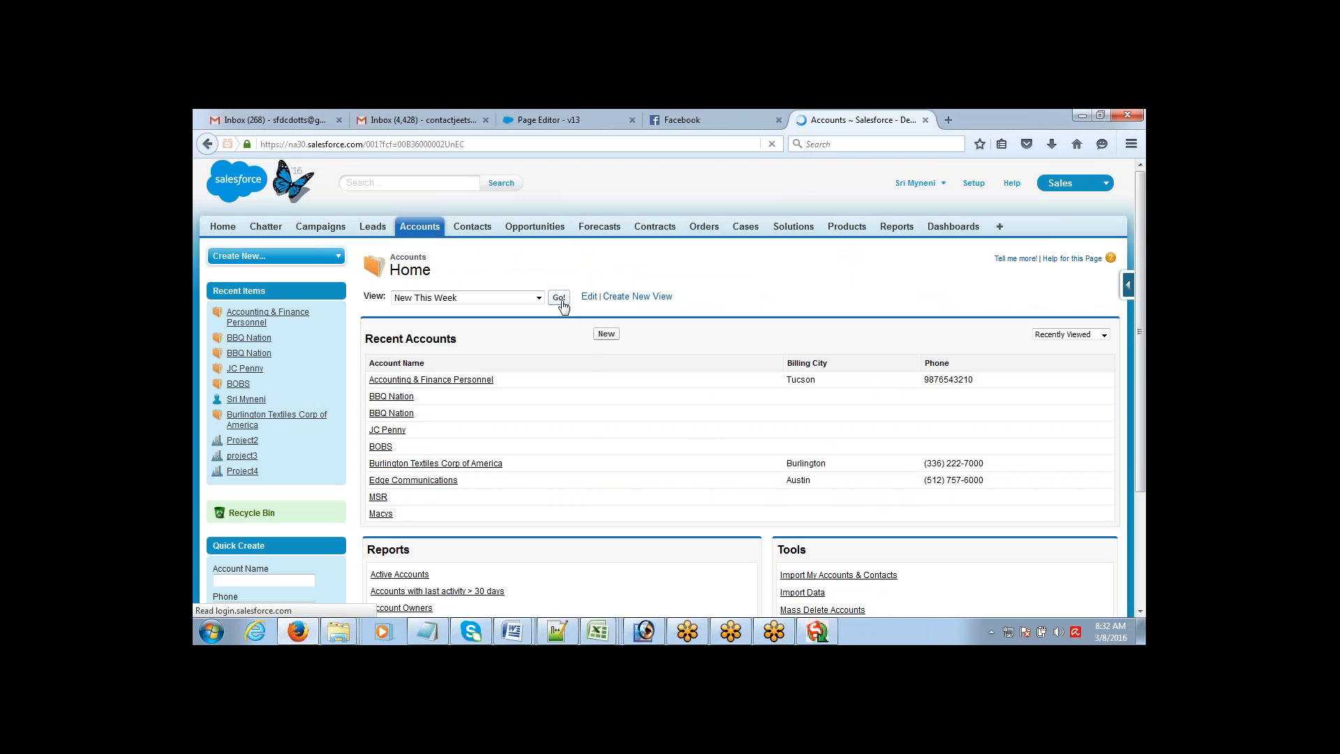
- Open the Career Transition Centers account, examine its Contacts related list and open the contact's record
{"action": "left_click", "coordinate": [504, 411]}
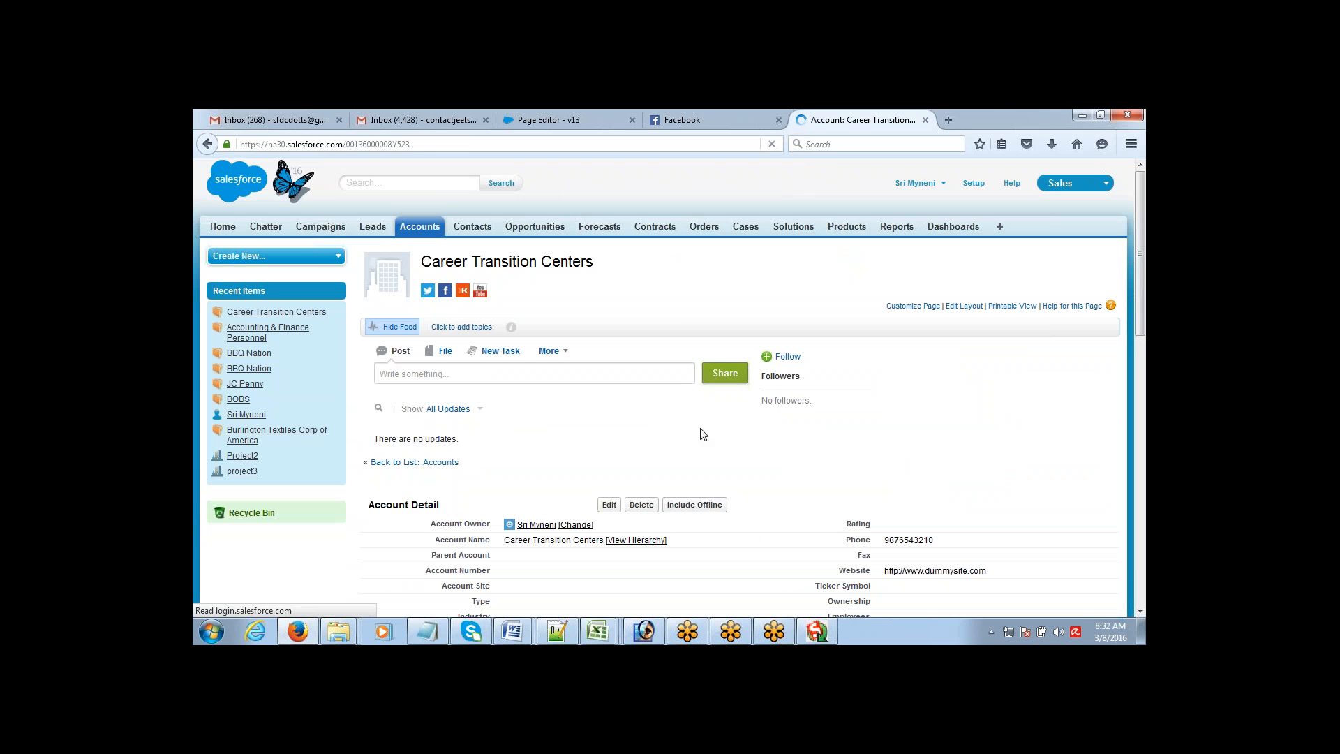
{"action": "scroll", "coordinate": [1110, 349], "scroll_direction": "down", "scroll_amount": 10}
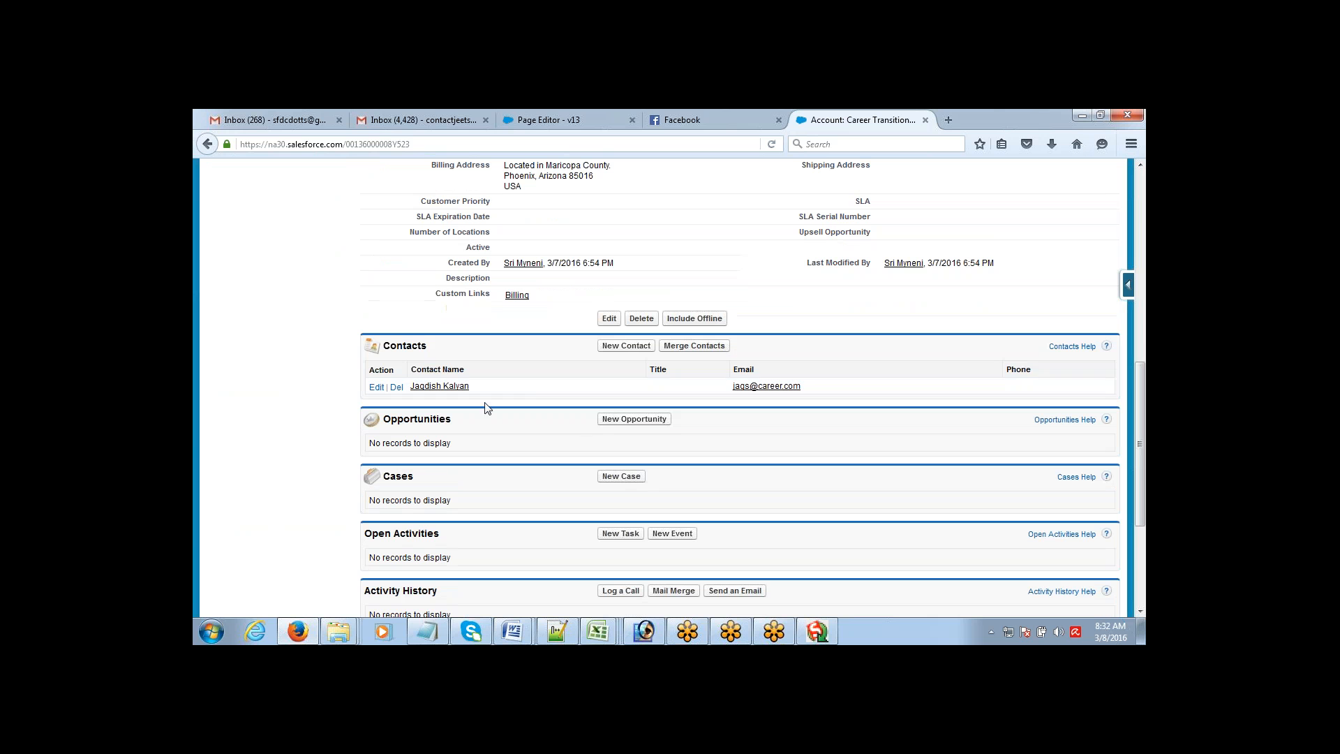
{"action": "left_click_drag", "start_coordinate": [478, 391], "coordinate": [416, 389]}
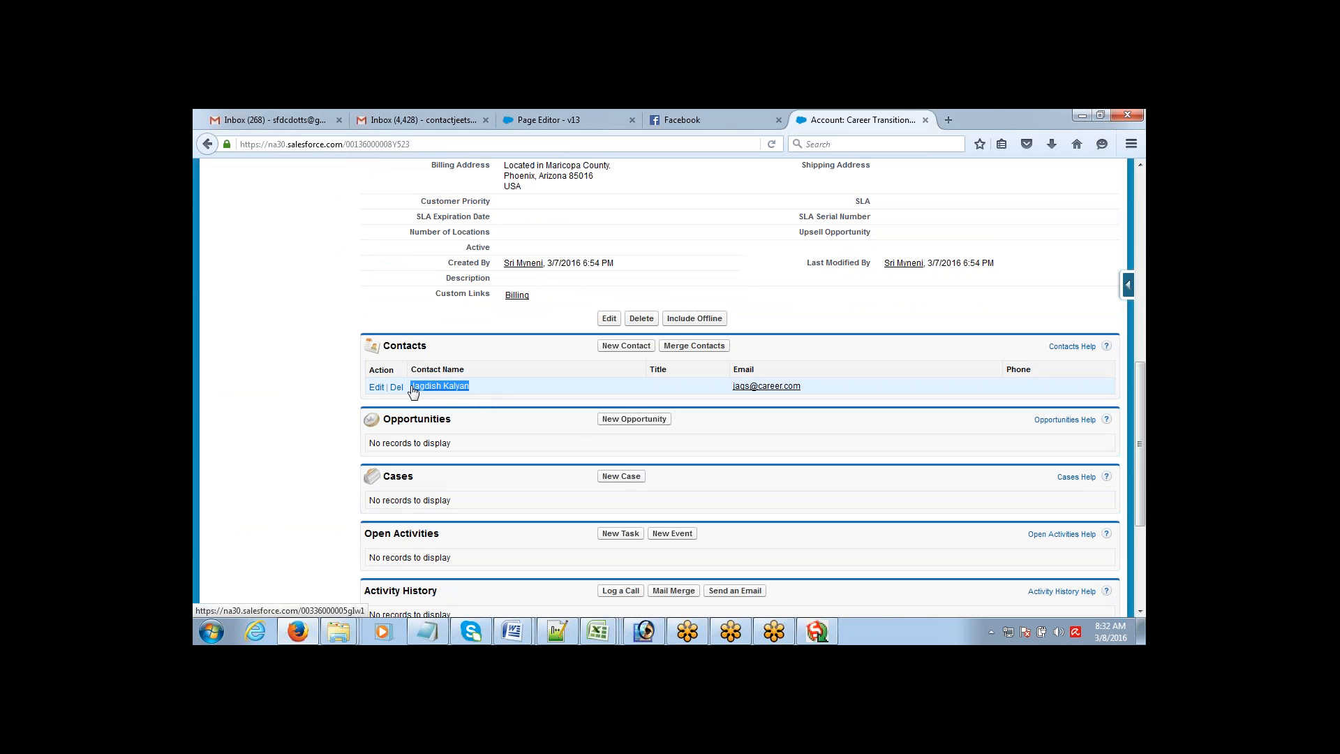
{"action": "left_click", "coordinate": [441, 389]}
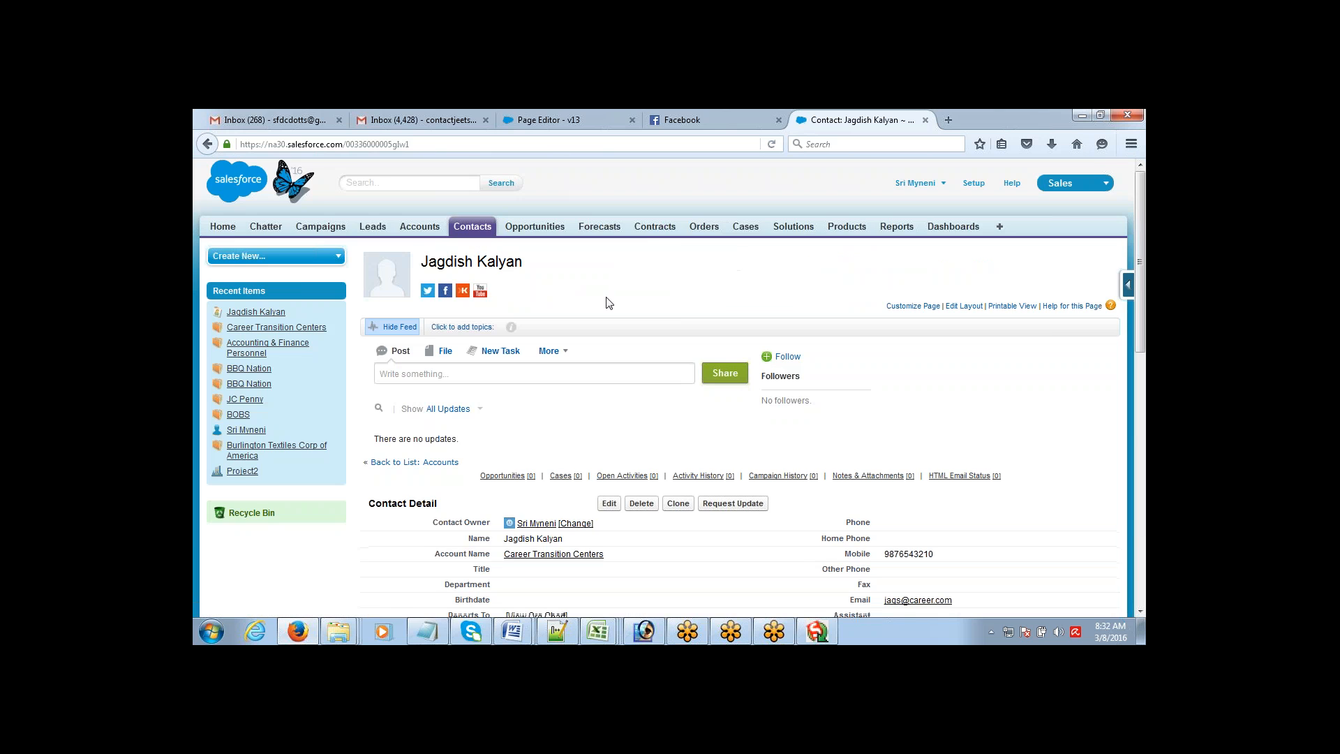
- Switch to the Notepad notes and add the line "Export:" below "Accounts & Contacts"
{"action": "key", "text": "alt+Tab"}
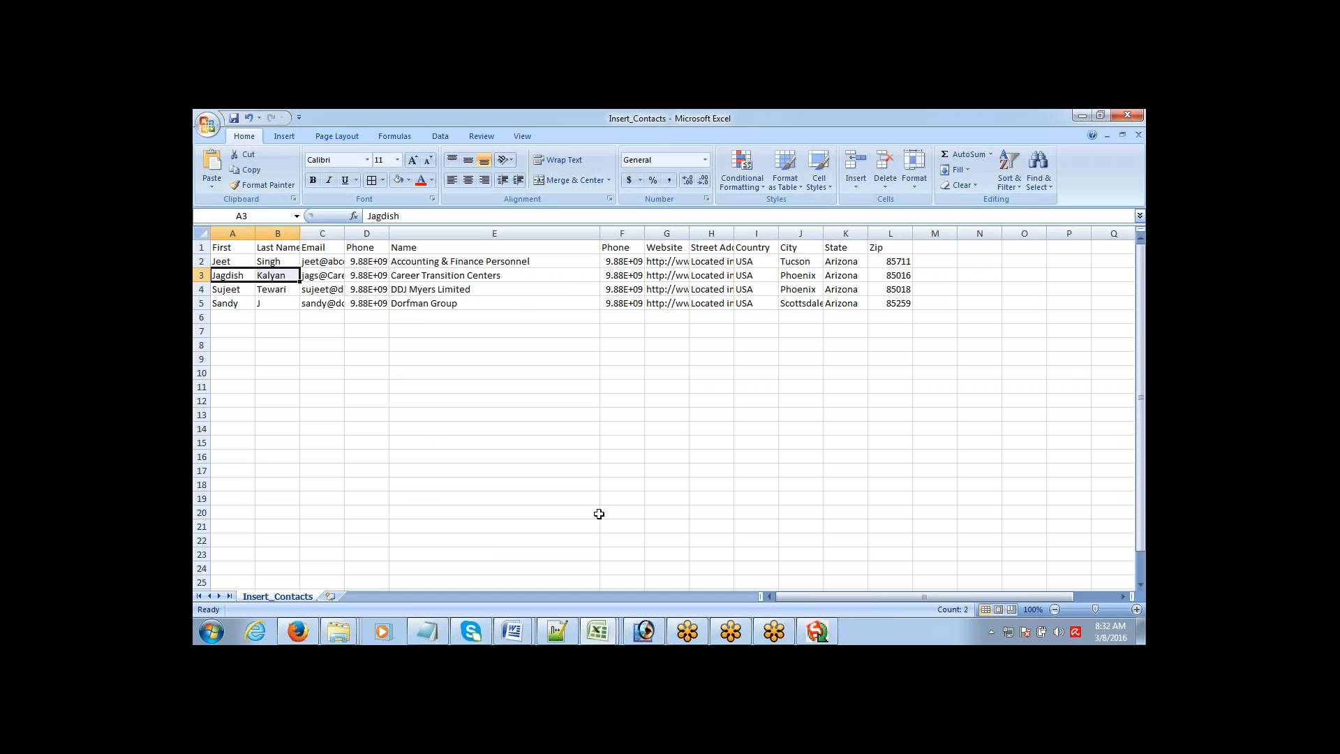
{"action": "left_click", "coordinate": [440, 632]}
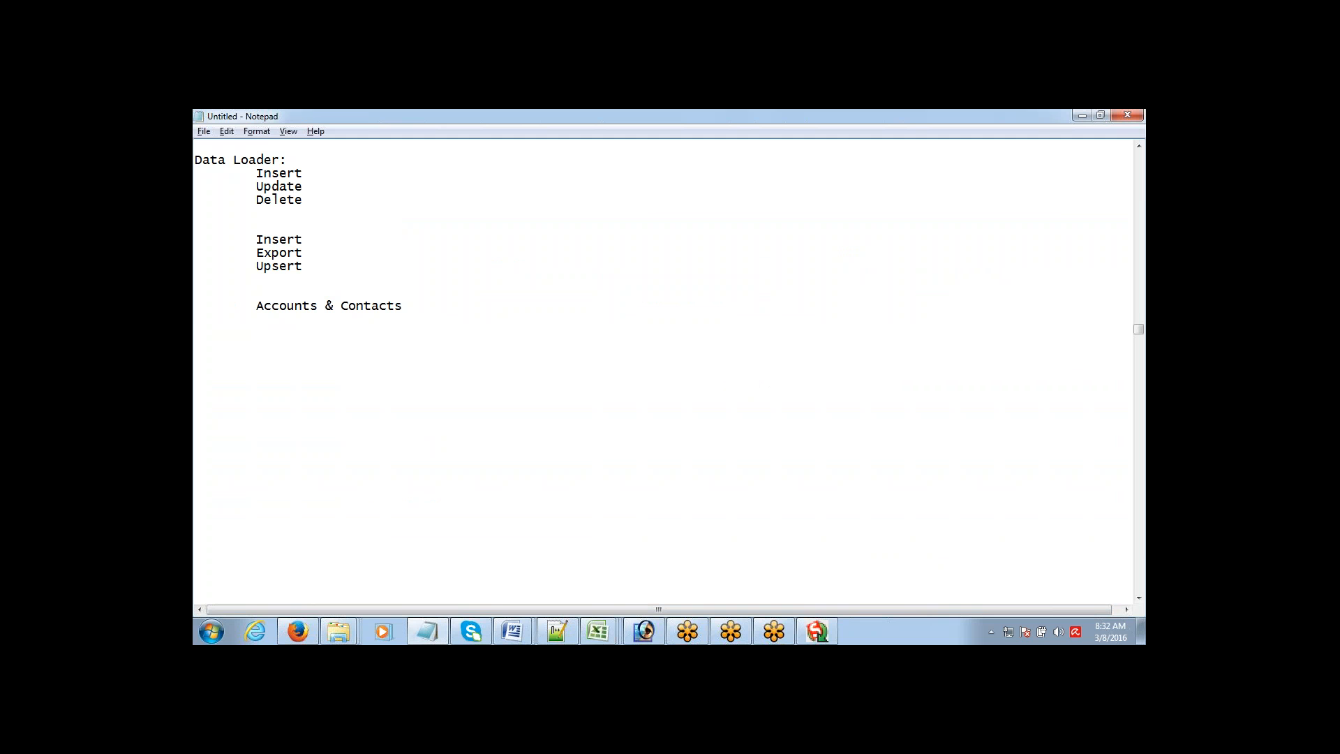
{"action": "type", "text": "Export:"}
- Switch to Data Loader, close the viewer of inserted contacts and dismiss the finished insert operation
{"action": "left_click", "coordinate": [822, 632]}
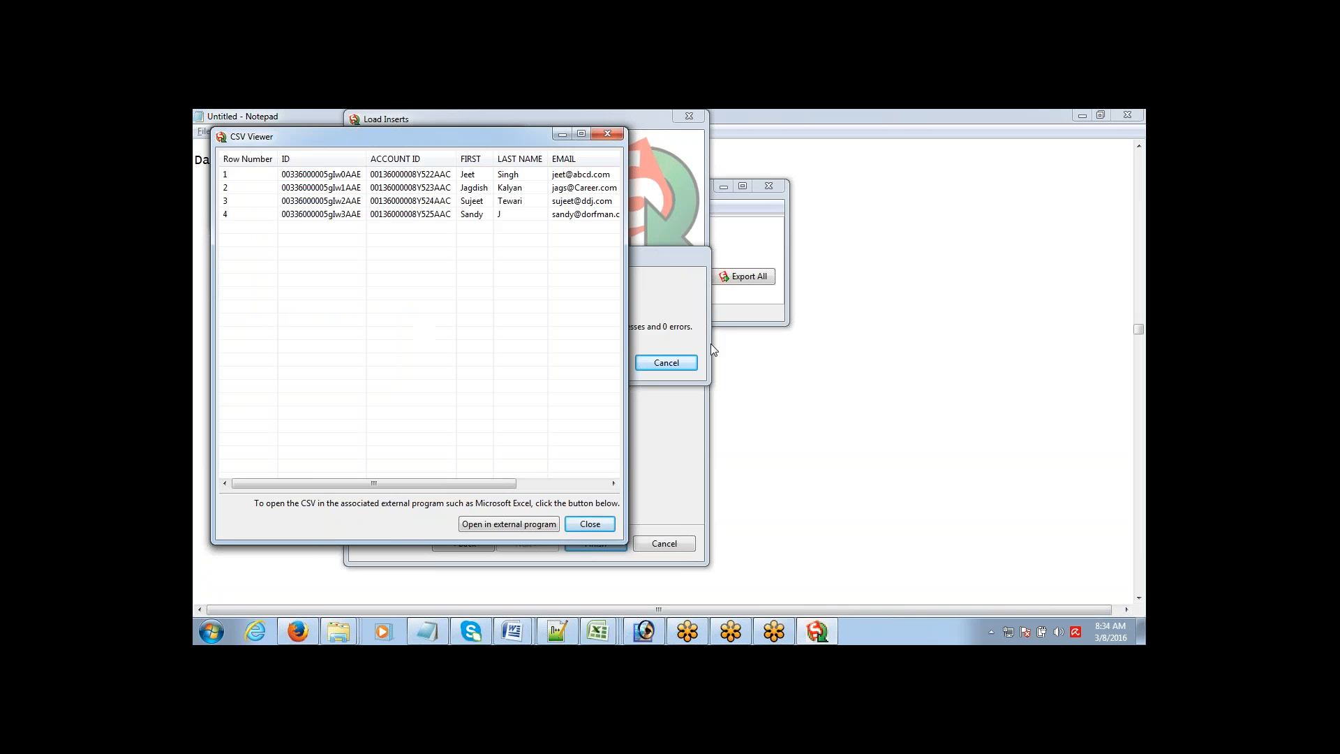
{"action": "left_click", "coordinate": [583, 523]}
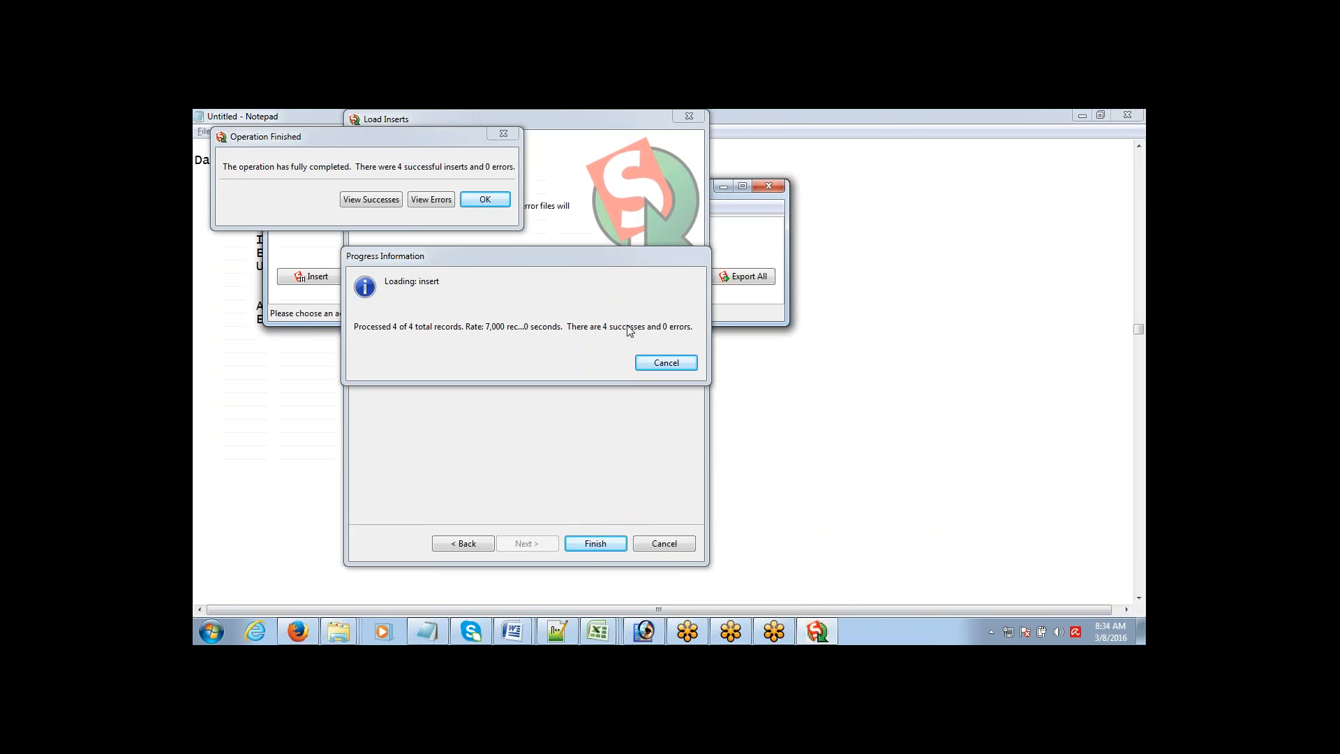
{"action": "left_click", "coordinate": [487, 199]}
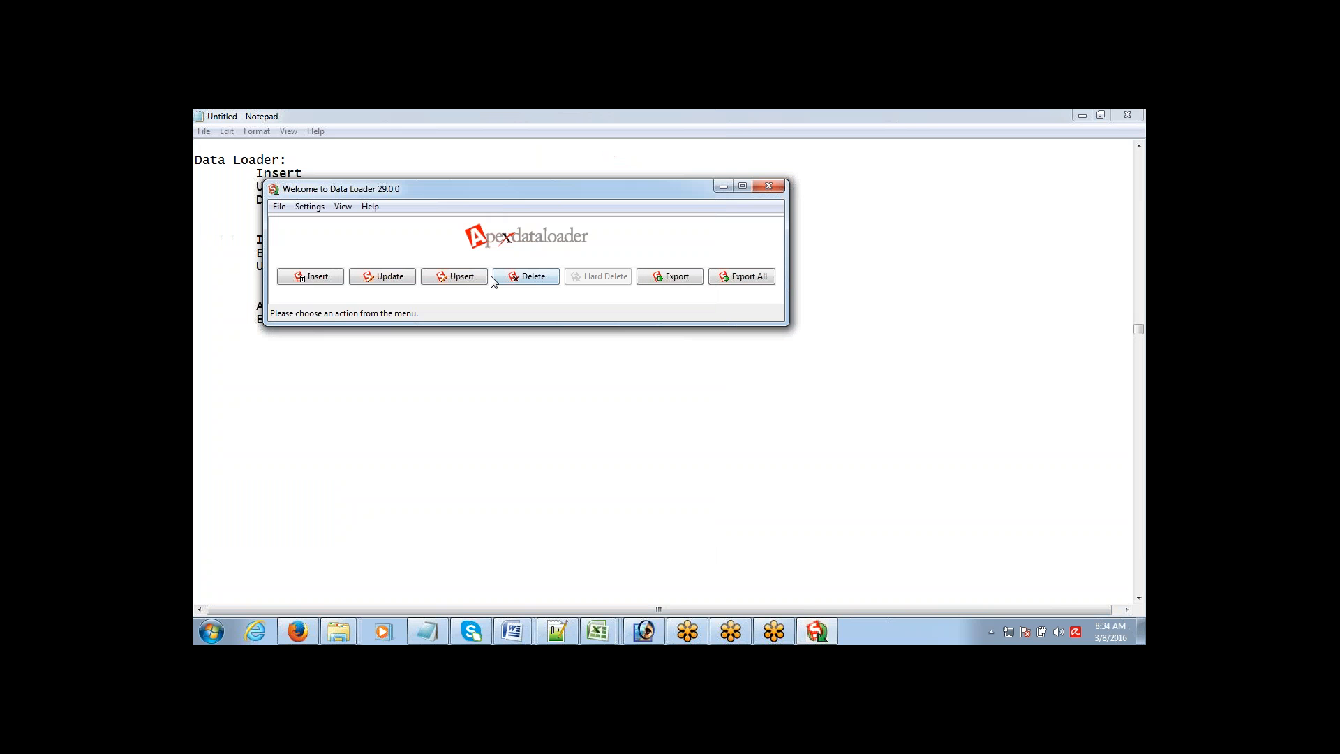
- Start an export of the Account object to extract.csv, agreeing to replace the existing file
{"action": "left_click", "coordinate": [664, 282]}
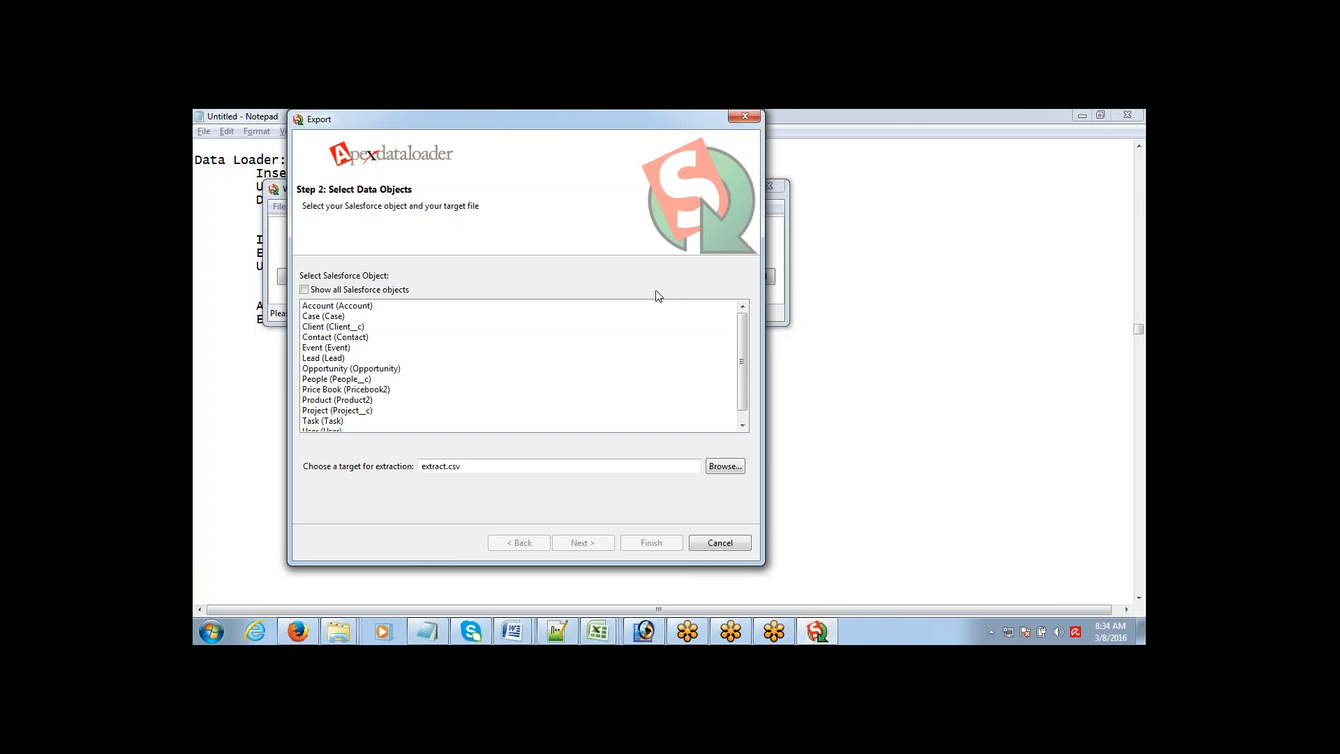
{"action": "left_click", "coordinate": [636, 307]}
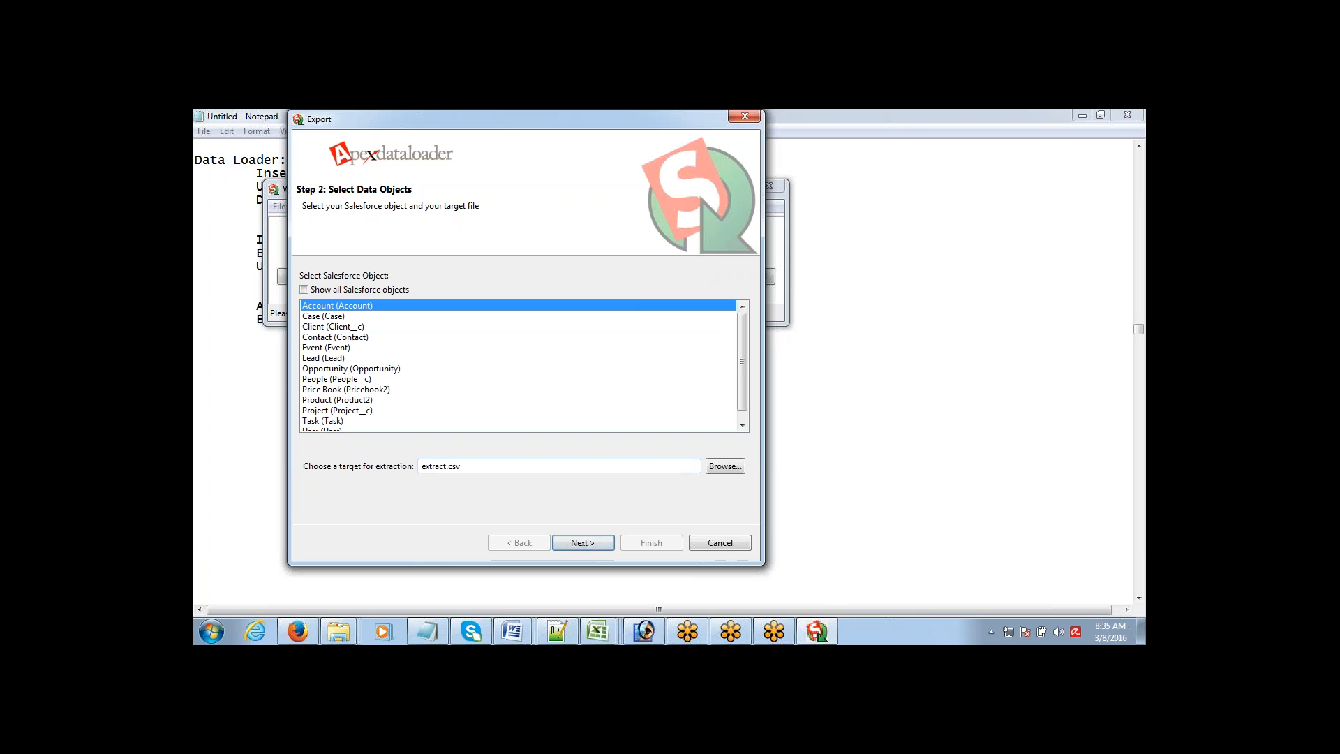
{"action": "left_click", "coordinate": [725, 466]}
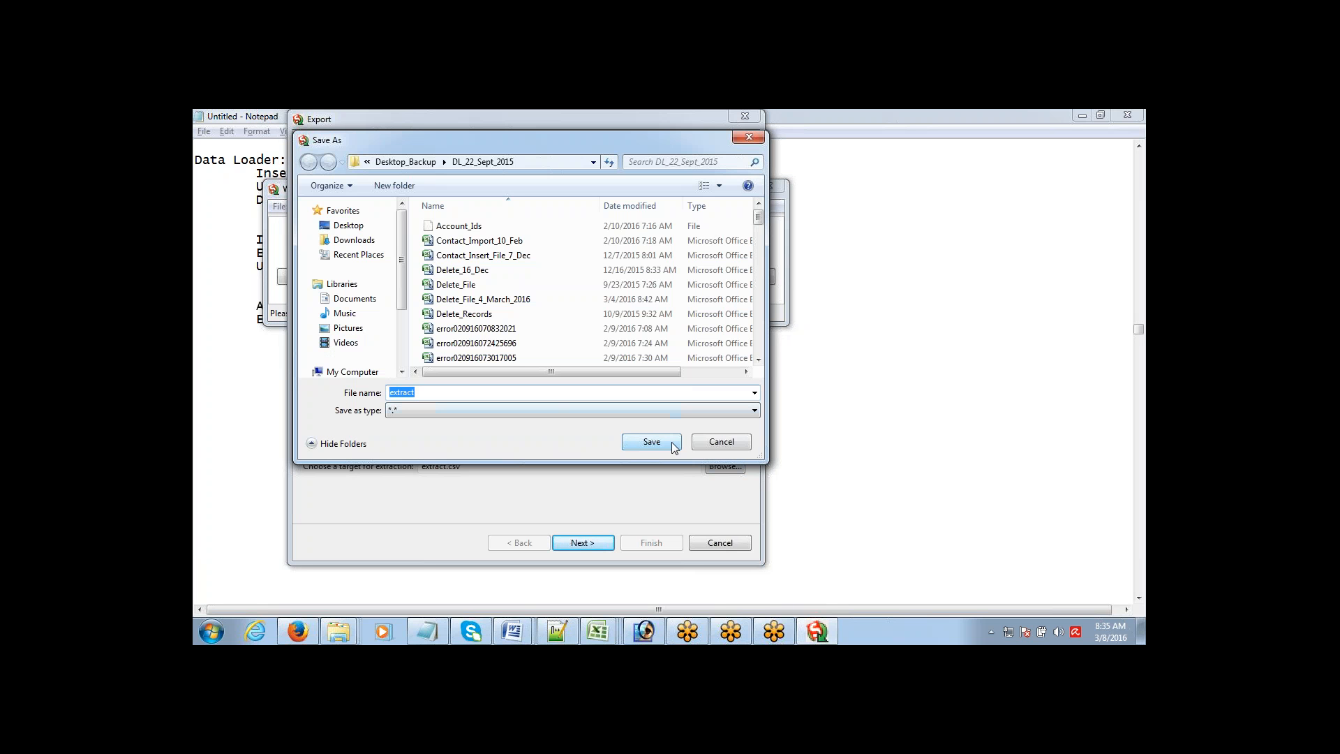
{"action": "left_click", "coordinate": [748, 136]}
{"action": "left_click", "coordinate": [590, 543]}
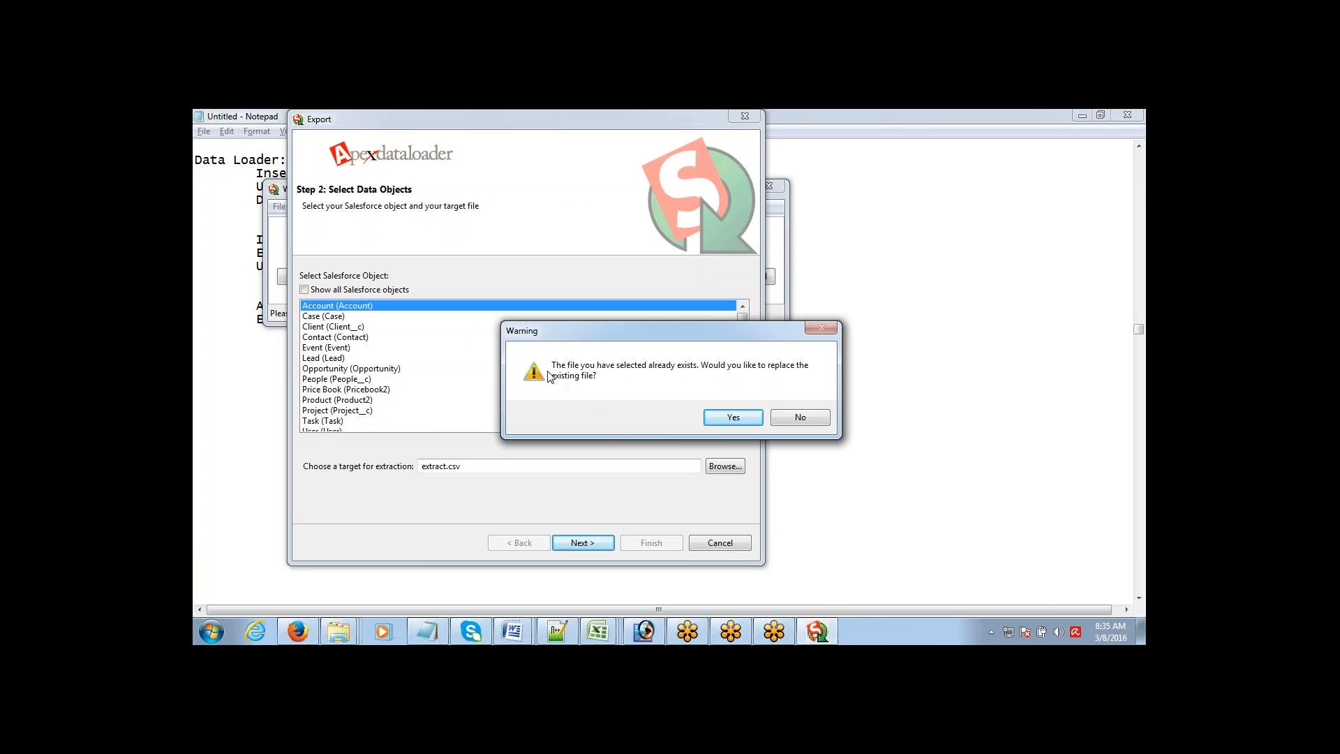
{"action": "left_click", "coordinate": [733, 417]}
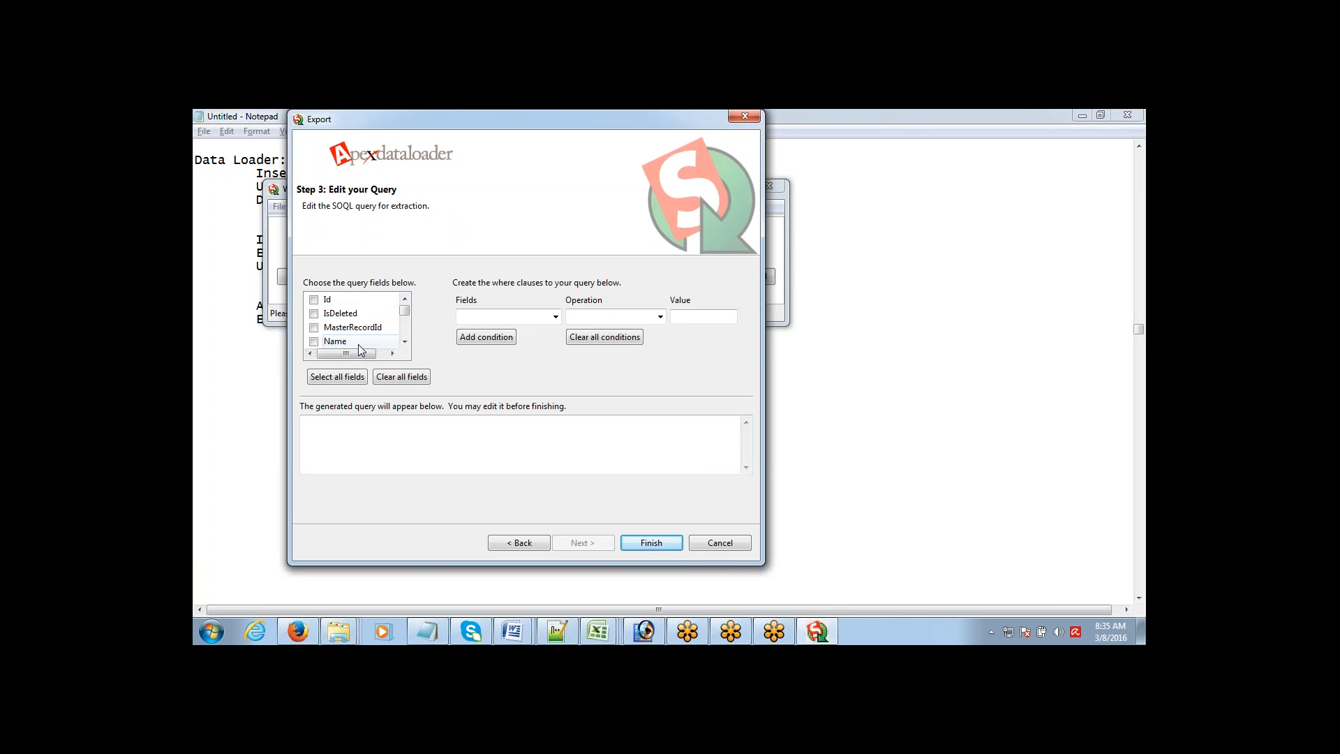
- Include the Id, Name and Phone fields in the Account export query
{"action": "left_click", "coordinate": [314, 301]}
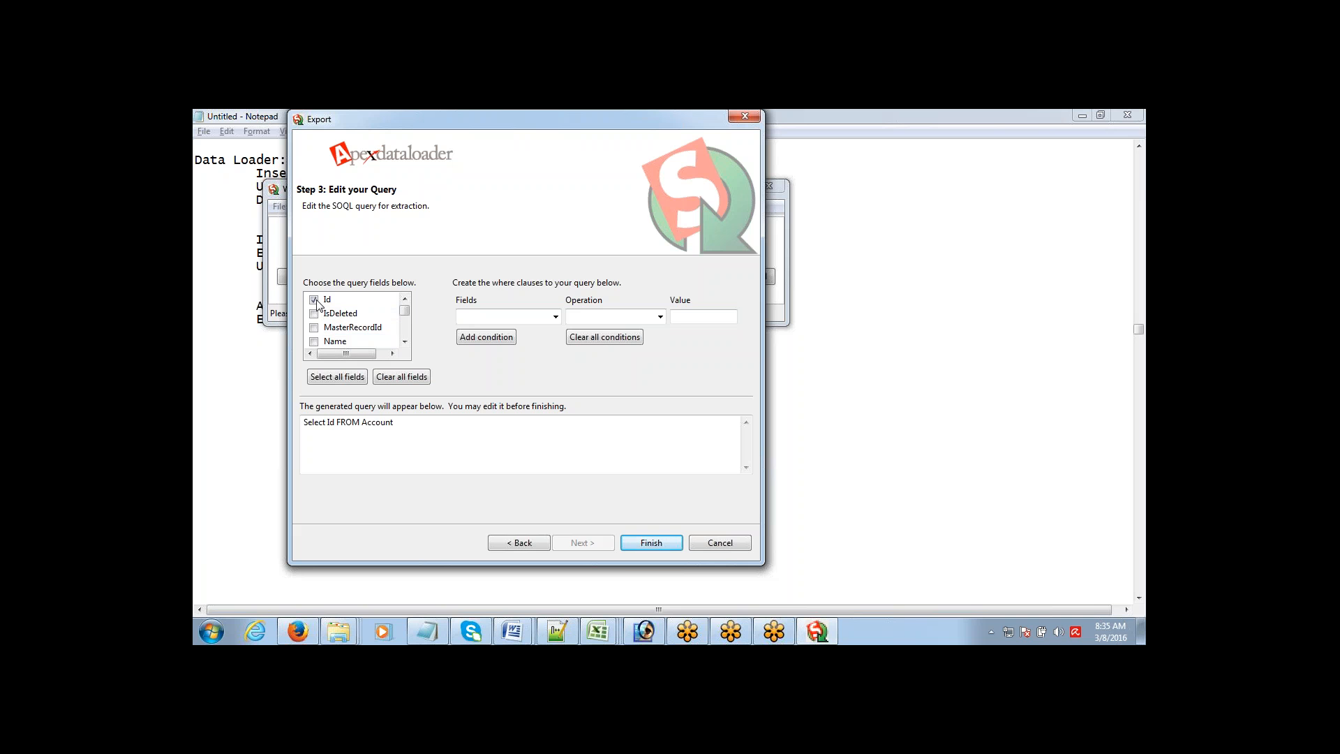
{"action": "left_click", "coordinate": [314, 341]}
{"action": "left_click", "coordinate": [407, 341]}
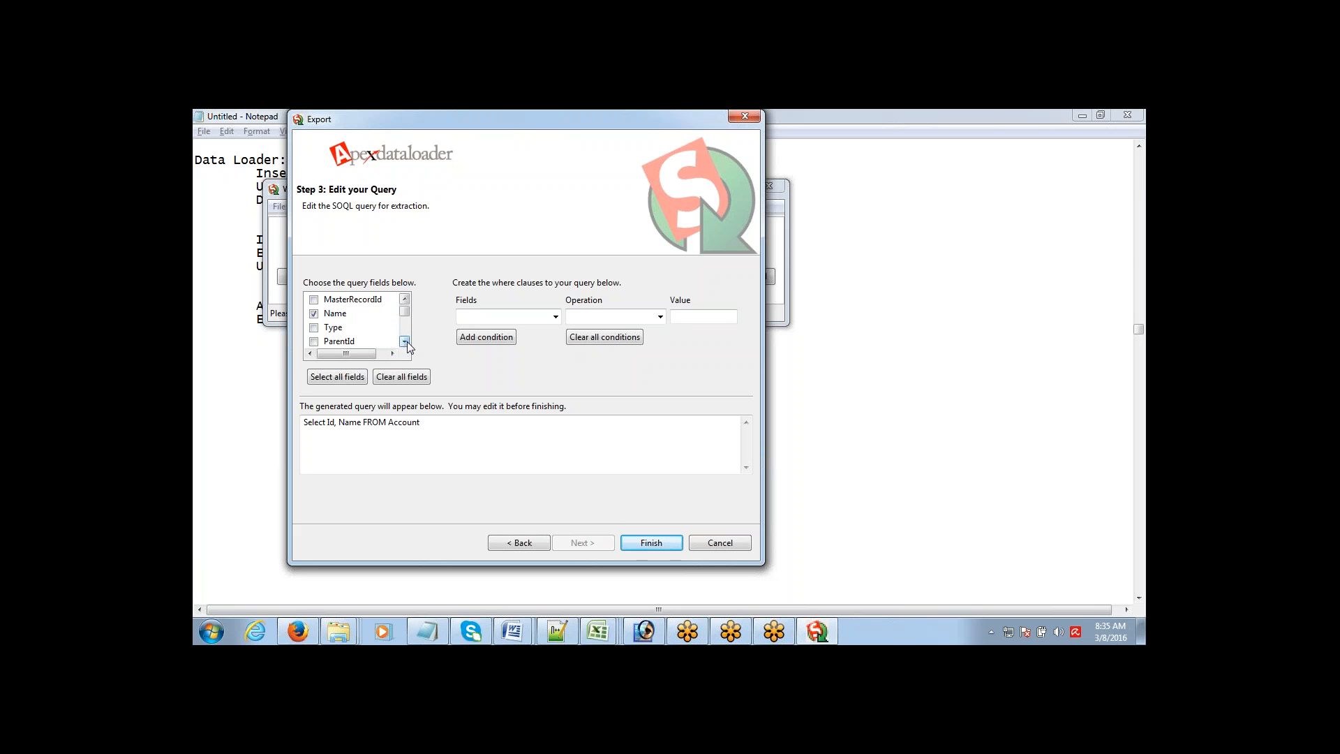
{"action": "left_click", "coordinate": [408, 341]}
{"action": "left_click", "coordinate": [405, 341]}
{"action": "left_click", "coordinate": [404, 341]}
{"action": "left_click", "coordinate": [404, 341]}
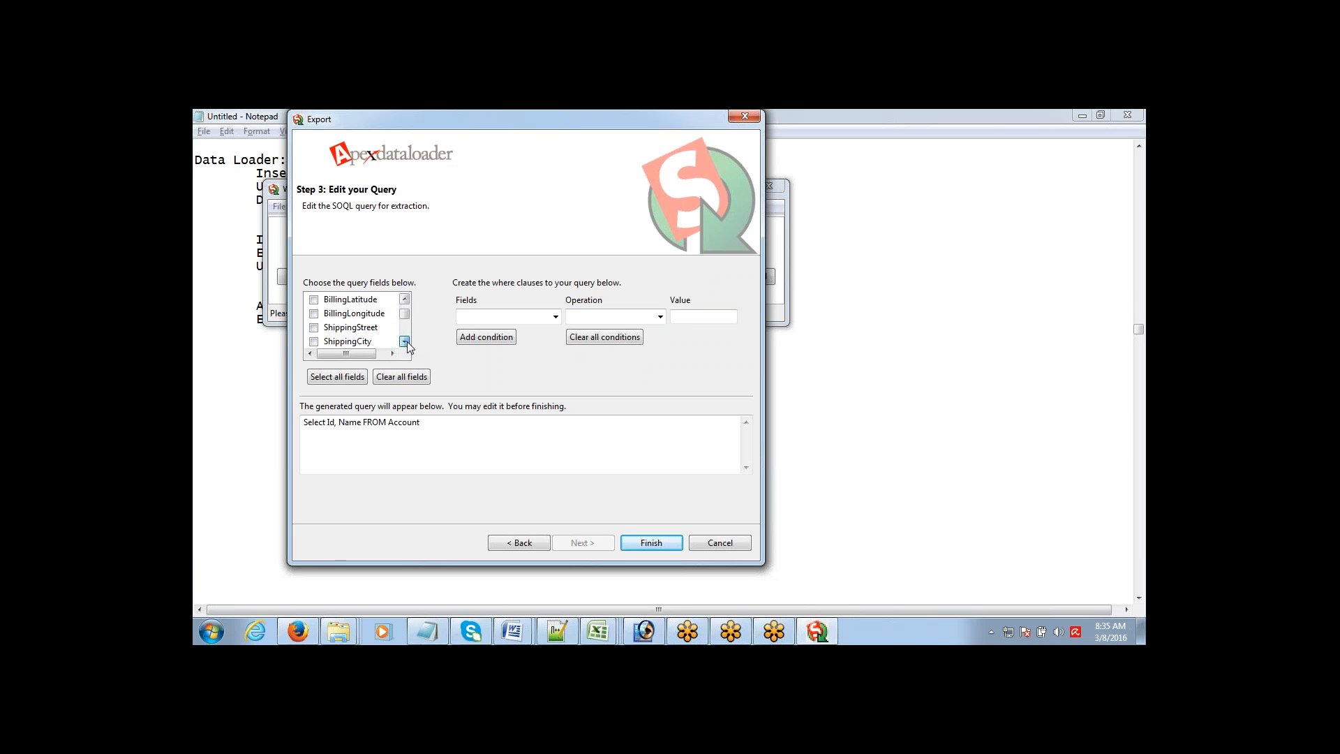
{"action": "left_click", "coordinate": [404, 342]}
{"action": "left_click", "coordinate": [405, 341]}
{"action": "left_click", "coordinate": [404, 341]}
{"action": "left_click", "coordinate": [404, 341]}
{"action": "left_click", "coordinate": [404, 341]}
{"action": "left_click", "coordinate": [405, 342]}
{"action": "left_click", "coordinate": [404, 341]}
{"action": "left_click", "coordinate": [405, 341]}
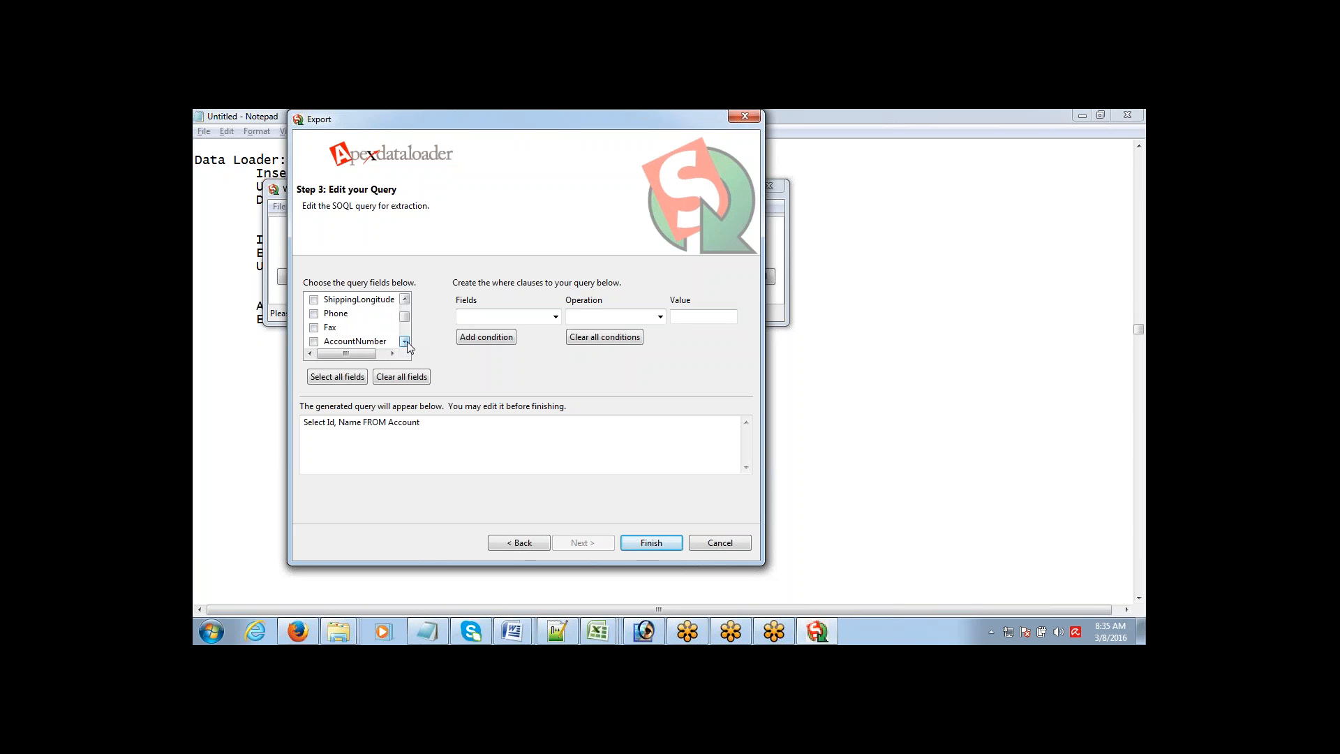
{"action": "left_click", "coordinate": [314, 314]}
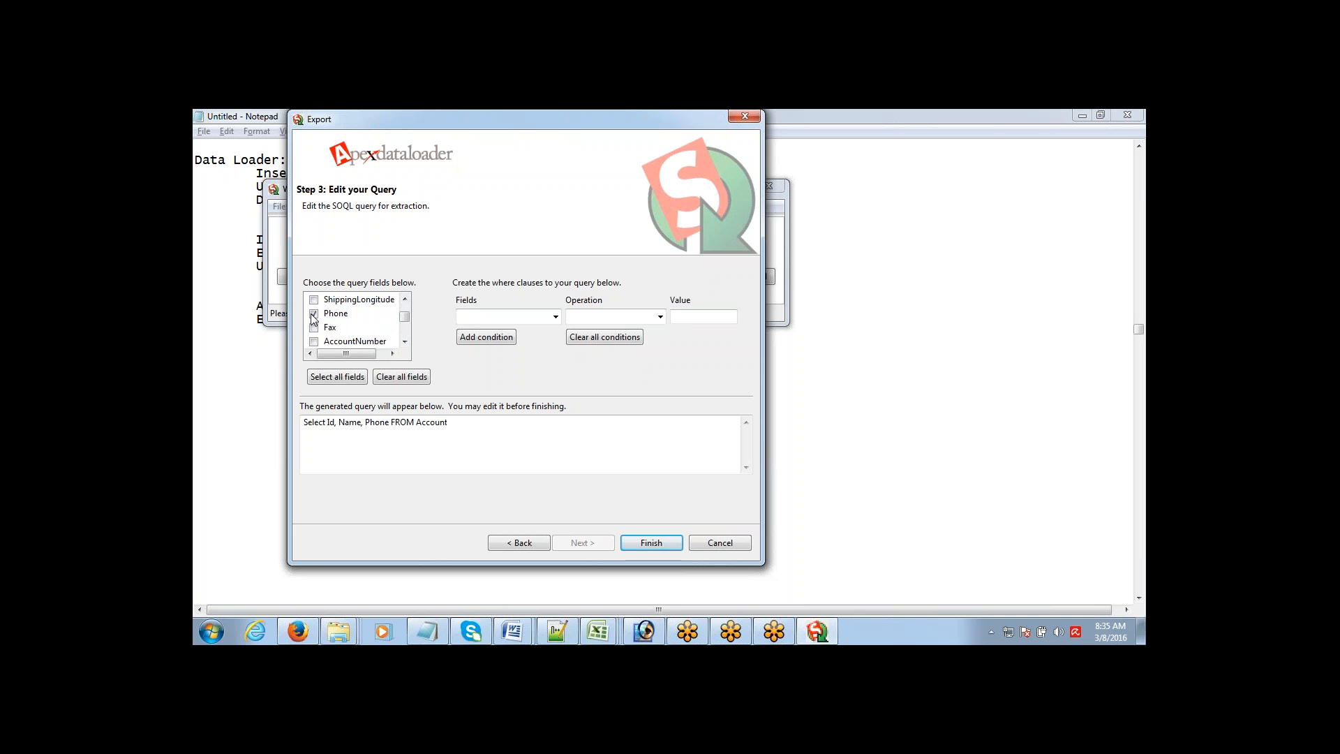
- Add the Website, Industry, AnnualRevenue and NumberOfEmployees fields to the Account export query
{"action": "left_click", "coordinate": [405, 342]}
{"action": "left_click", "coordinate": [405, 341]}
{"action": "left_click", "coordinate": [405, 342]}
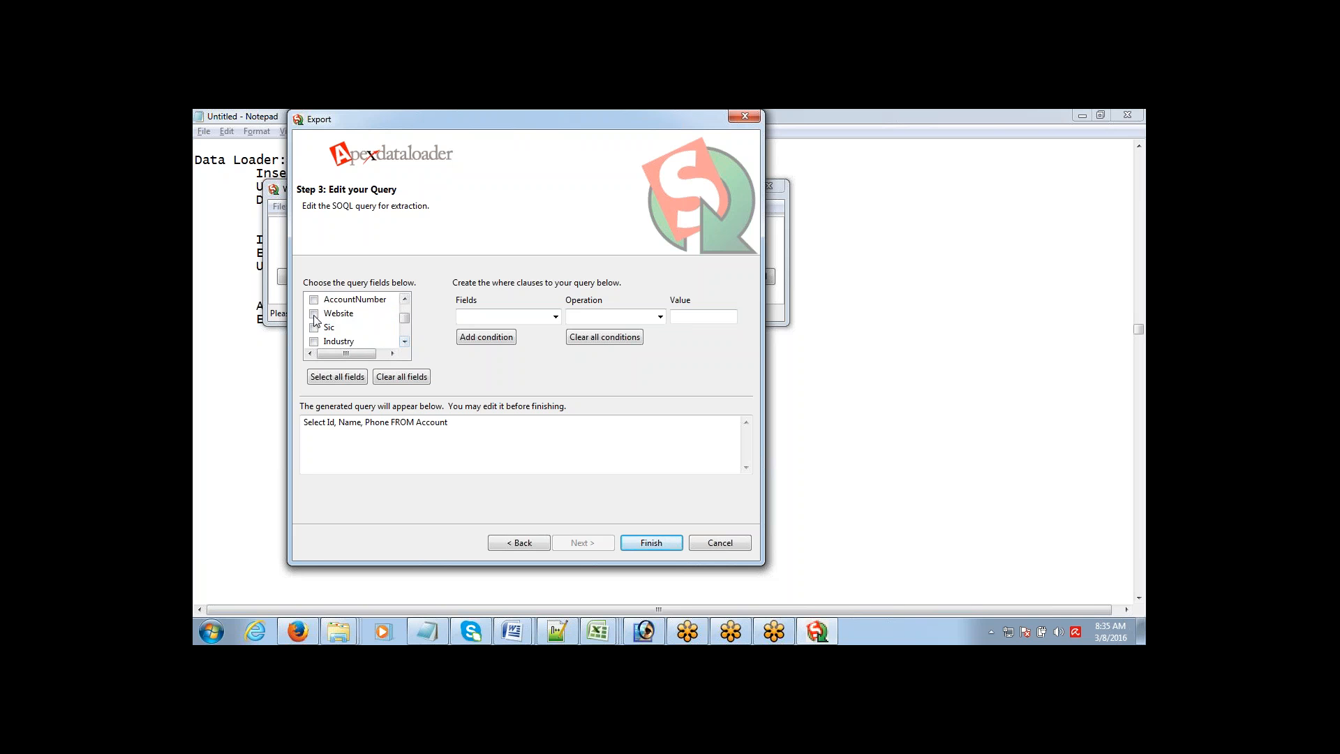
{"action": "left_click", "coordinate": [314, 313]}
{"action": "left_click", "coordinate": [314, 341]}
{"action": "left_click", "coordinate": [405, 341]}
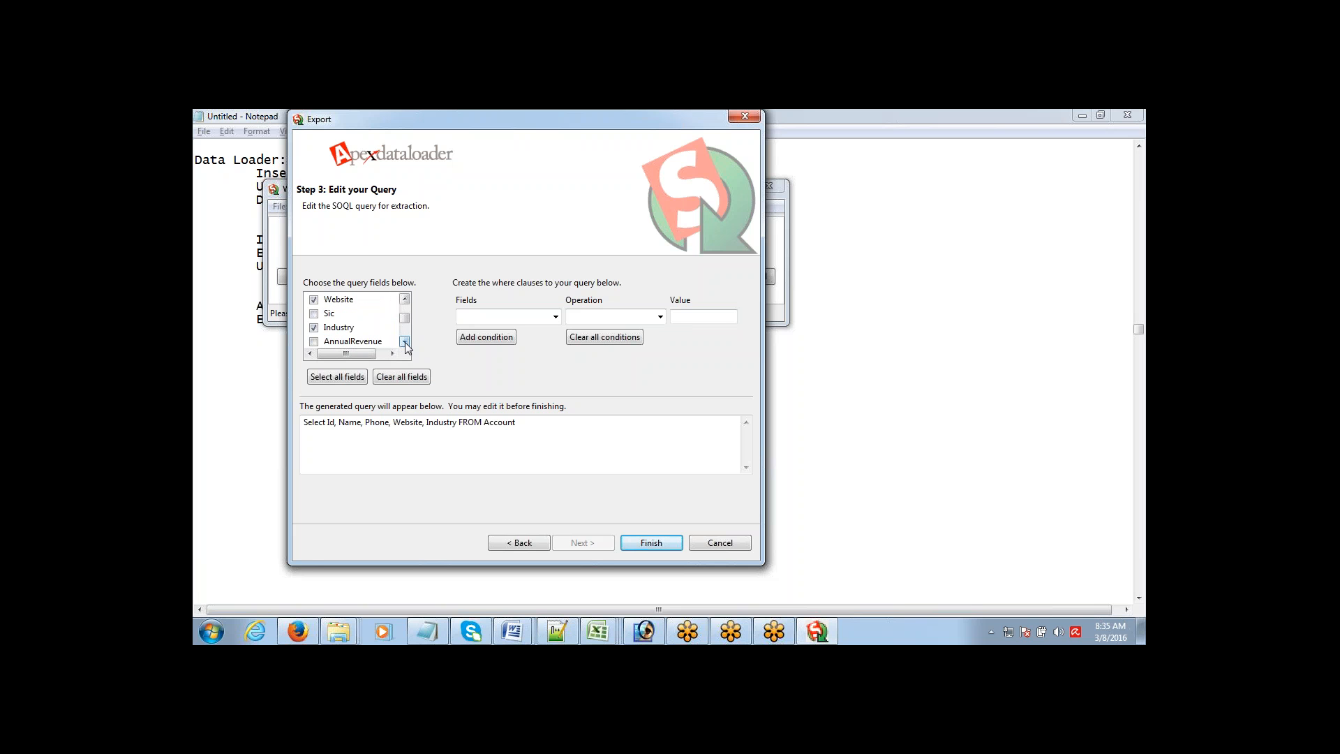
{"action": "left_click", "coordinate": [405, 342]}
{"action": "left_click", "coordinate": [404, 341]}
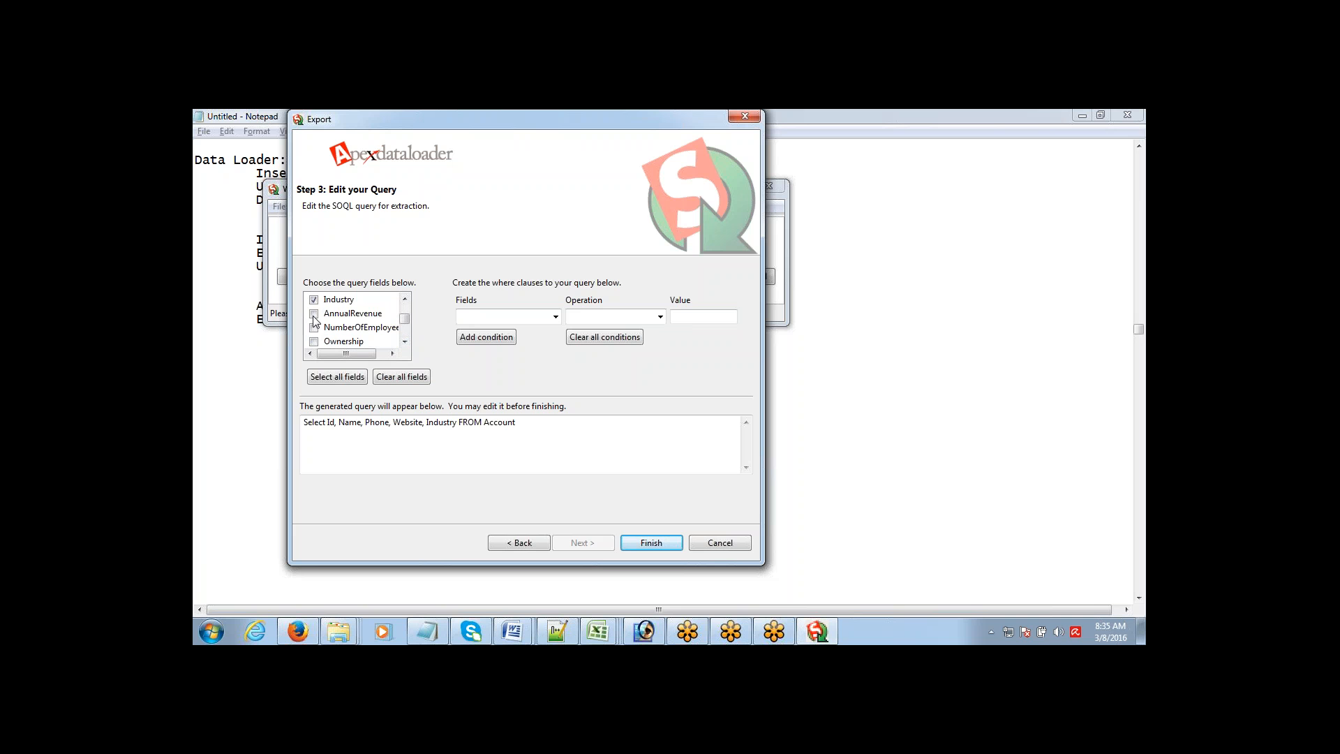
{"action": "left_click", "coordinate": [314, 314]}
{"action": "left_click", "coordinate": [405, 341]}
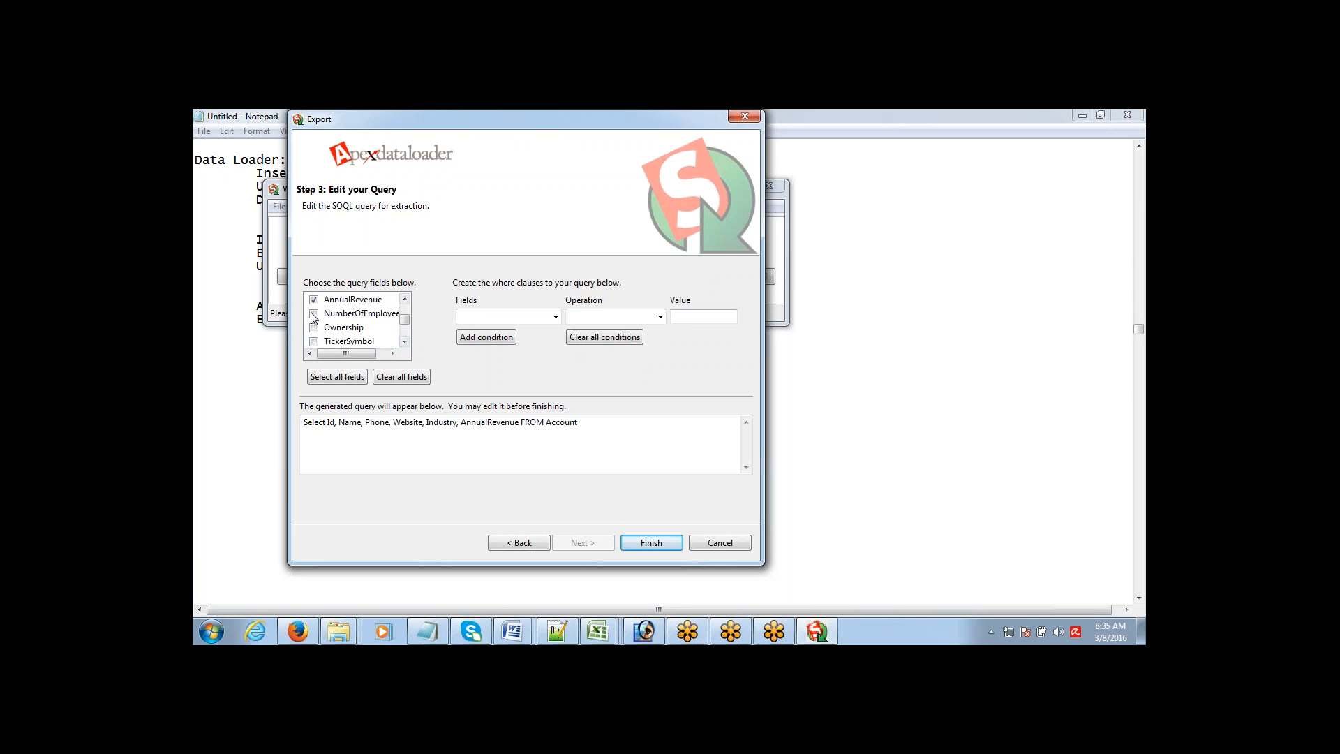
{"action": "left_click", "coordinate": [314, 313]}
- Look through the remaining Account query fields down to the end of the list
{"action": "left_click", "coordinate": [405, 341]}
{"action": "left_click", "coordinate": [405, 341]}
{"action": "left_click", "coordinate": [405, 341]}
{"action": "left_click", "coordinate": [405, 341]}
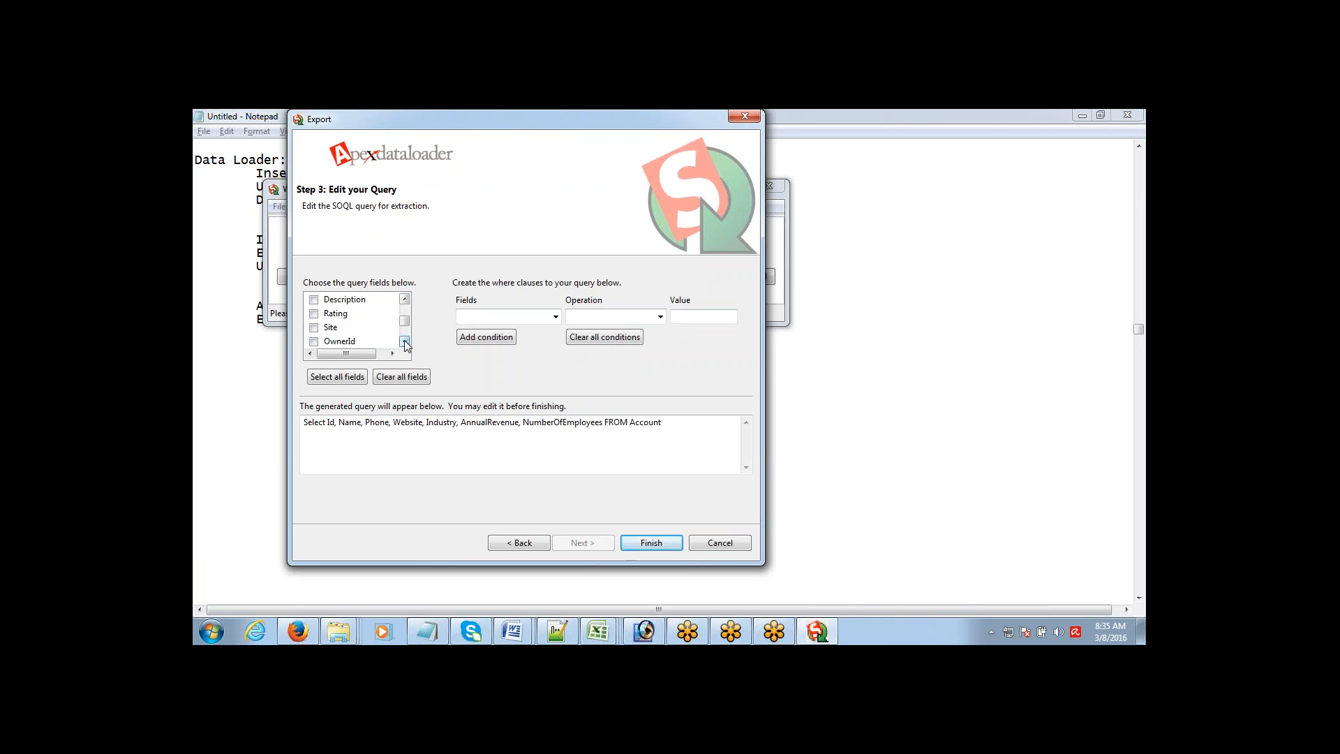
{"action": "left_click", "coordinate": [405, 341]}
{"action": "left_click", "coordinate": [405, 341]}
{"action": "left_click", "coordinate": [404, 341]}
{"action": "left_click", "coordinate": [404, 341]}
{"action": "left_click", "coordinate": [404, 341]}
{"action": "left_click", "coordinate": [405, 341]}
{"action": "left_click", "coordinate": [405, 342]}
{"action": "left_click", "coordinate": [405, 342]}
{"action": "left_click", "coordinate": [404, 341]}
{"action": "left_click", "coordinate": [404, 342]}
{"action": "left_click", "coordinate": [405, 341]}
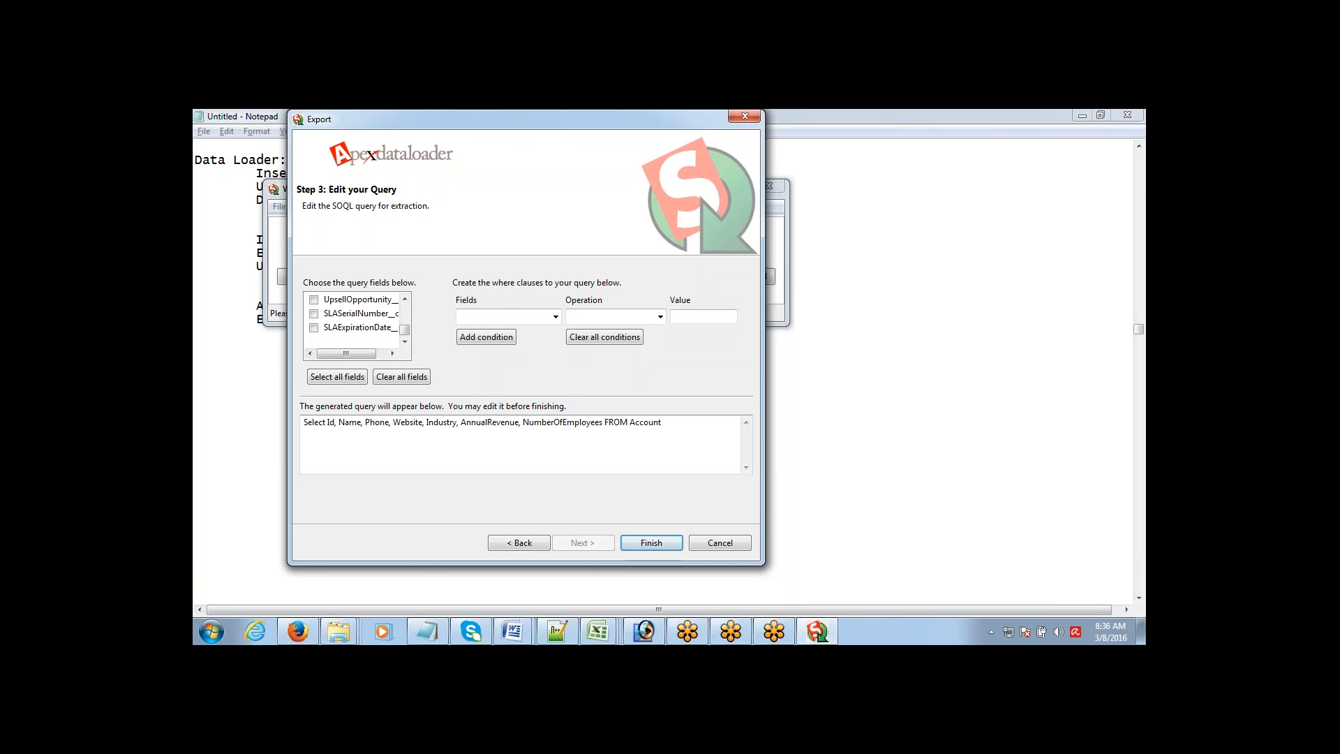
- Add a where condition to the Account query requiring that Industry not equal a blank value
{"action": "left_click", "coordinate": [556, 317]}
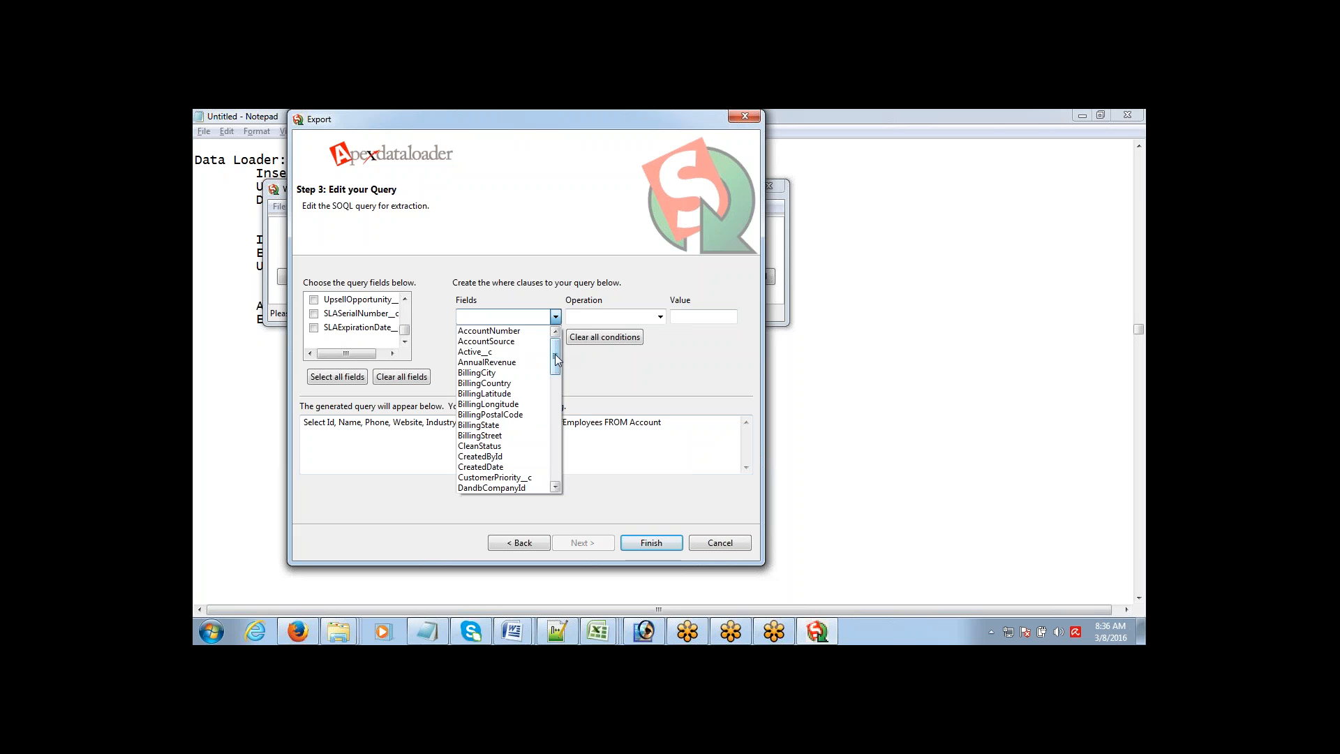
{"action": "left_click_drag", "start_coordinate": [557, 354], "coordinate": [557, 385]}
{"action": "left_click", "coordinate": [513, 389]}
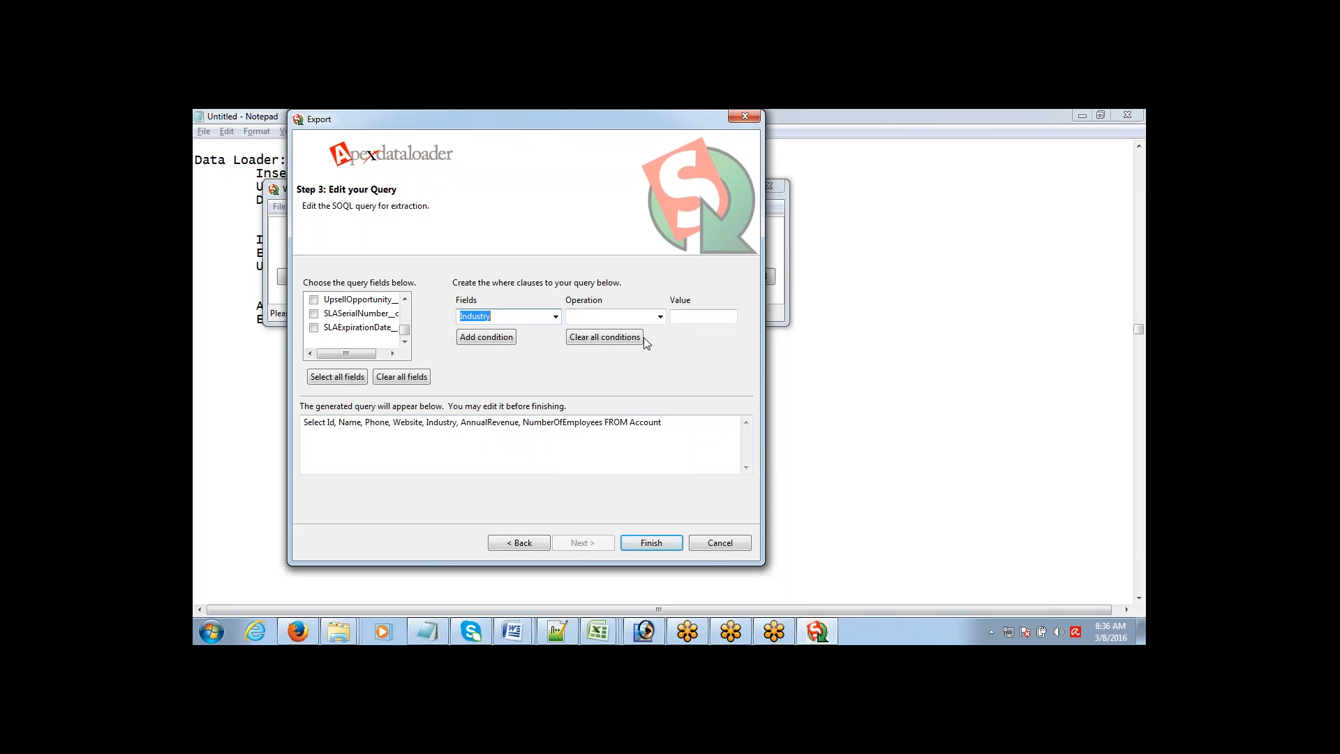
{"action": "left_click", "coordinate": [663, 321]}
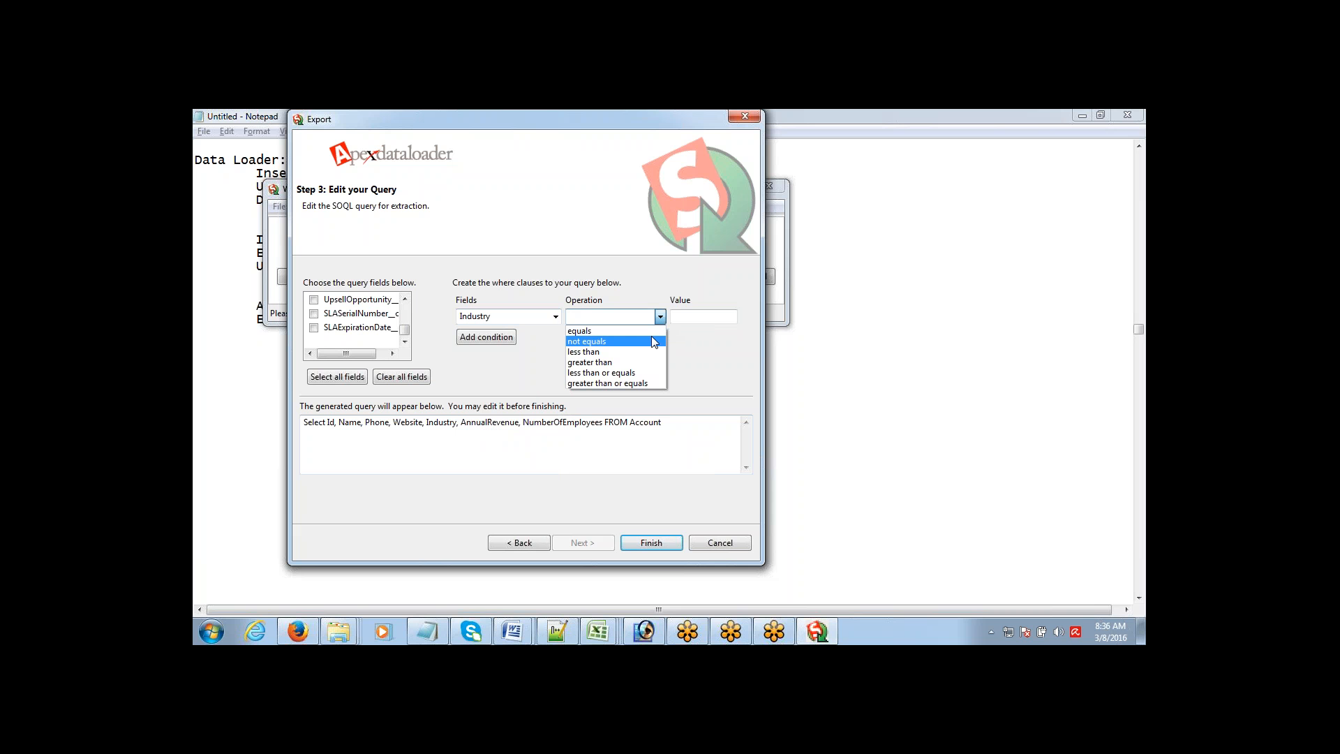
{"action": "left_click", "coordinate": [652, 341]}
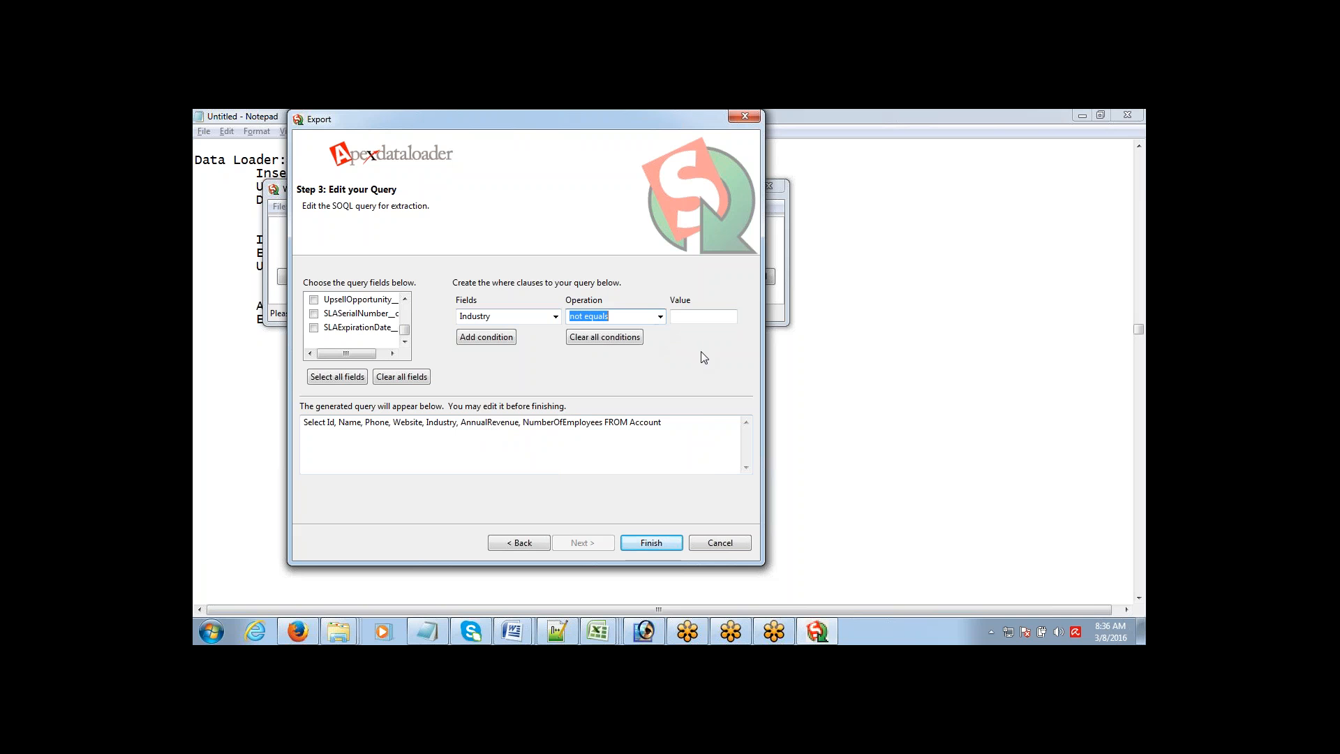
{"action": "left_click", "coordinate": [497, 339]}
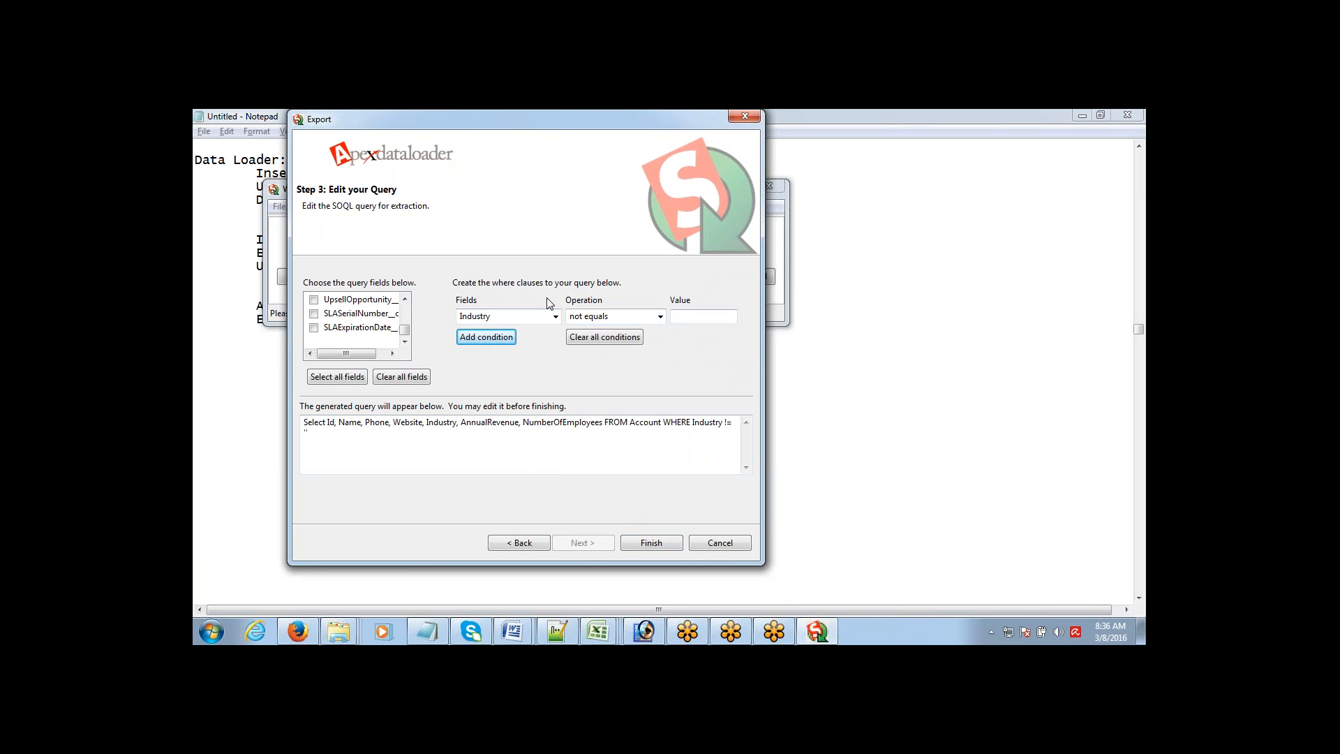
- Run the Account export and look over the extracted records across their columns in the CSV Viewer
{"action": "left_click", "coordinate": [644, 544]}
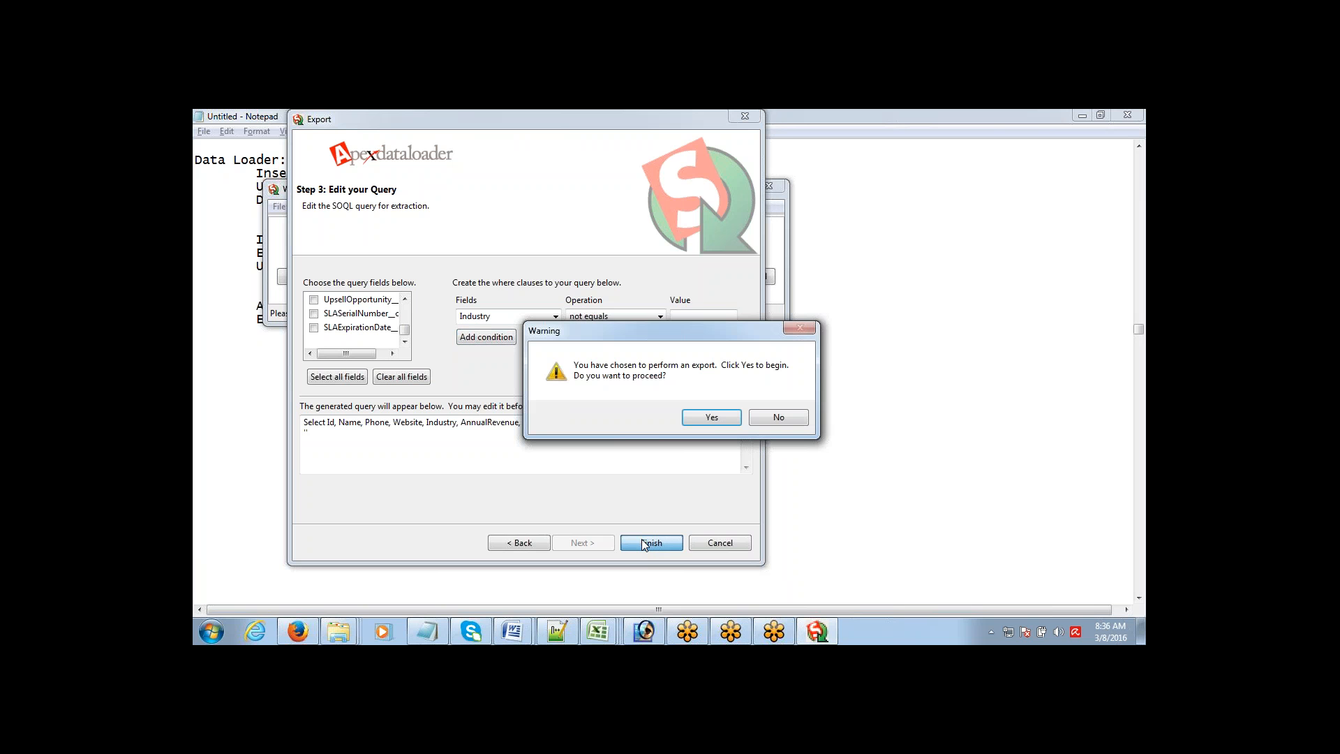
{"action": "left_click", "coordinate": [712, 417]}
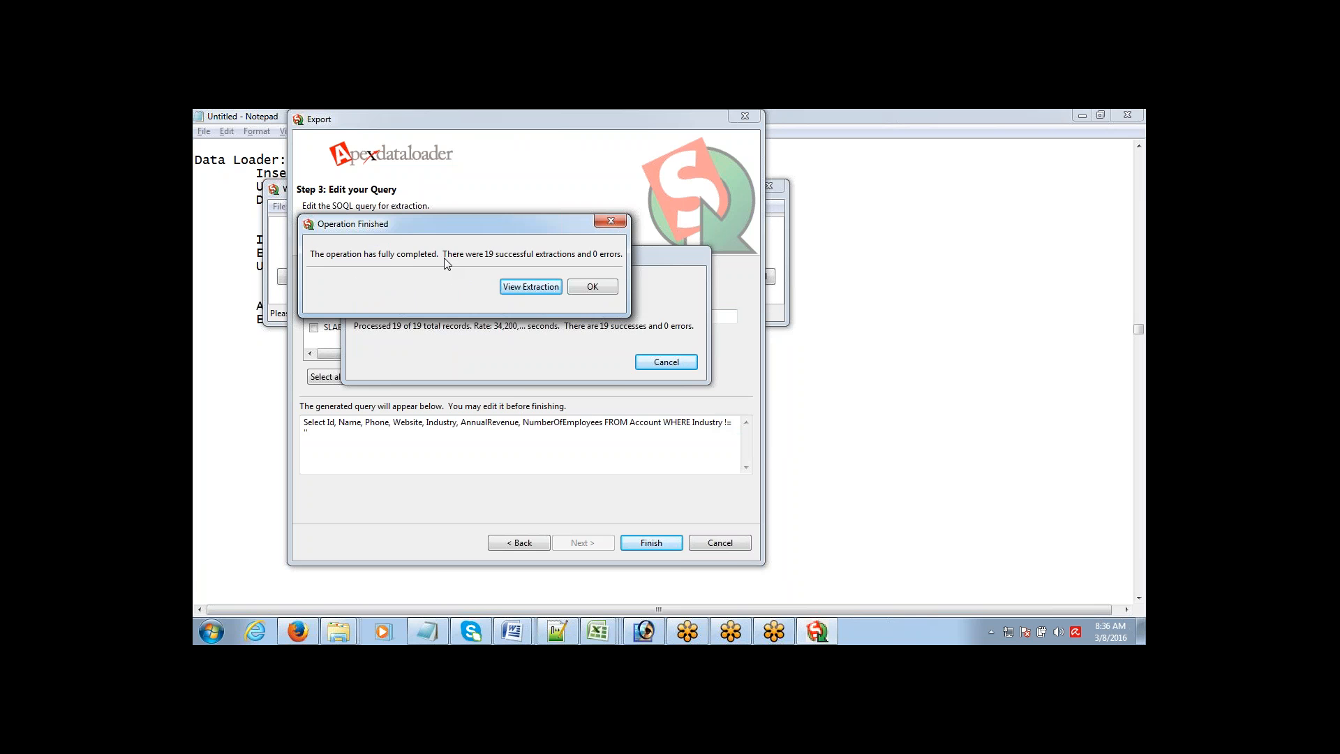
{"action": "left_click", "coordinate": [543, 288]}
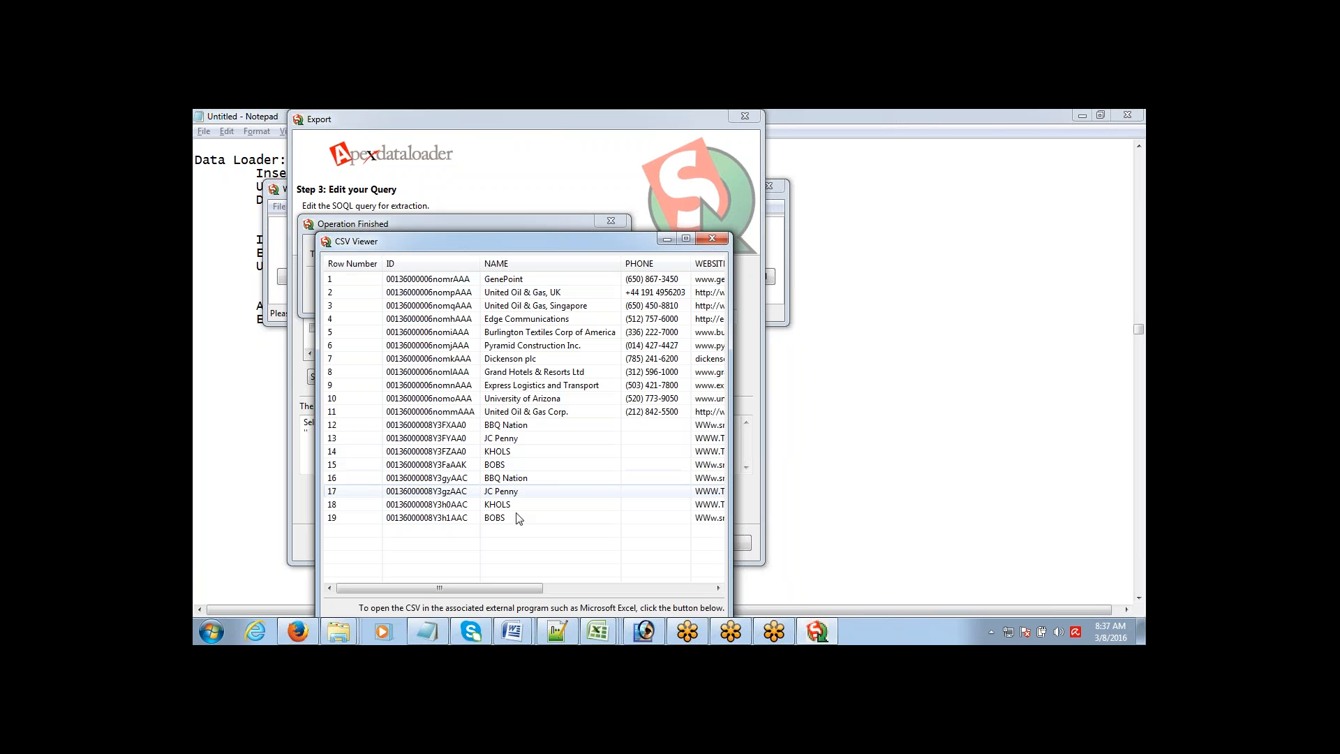
{"action": "left_click_drag", "start_coordinate": [470, 589], "coordinate": [584, 582]}
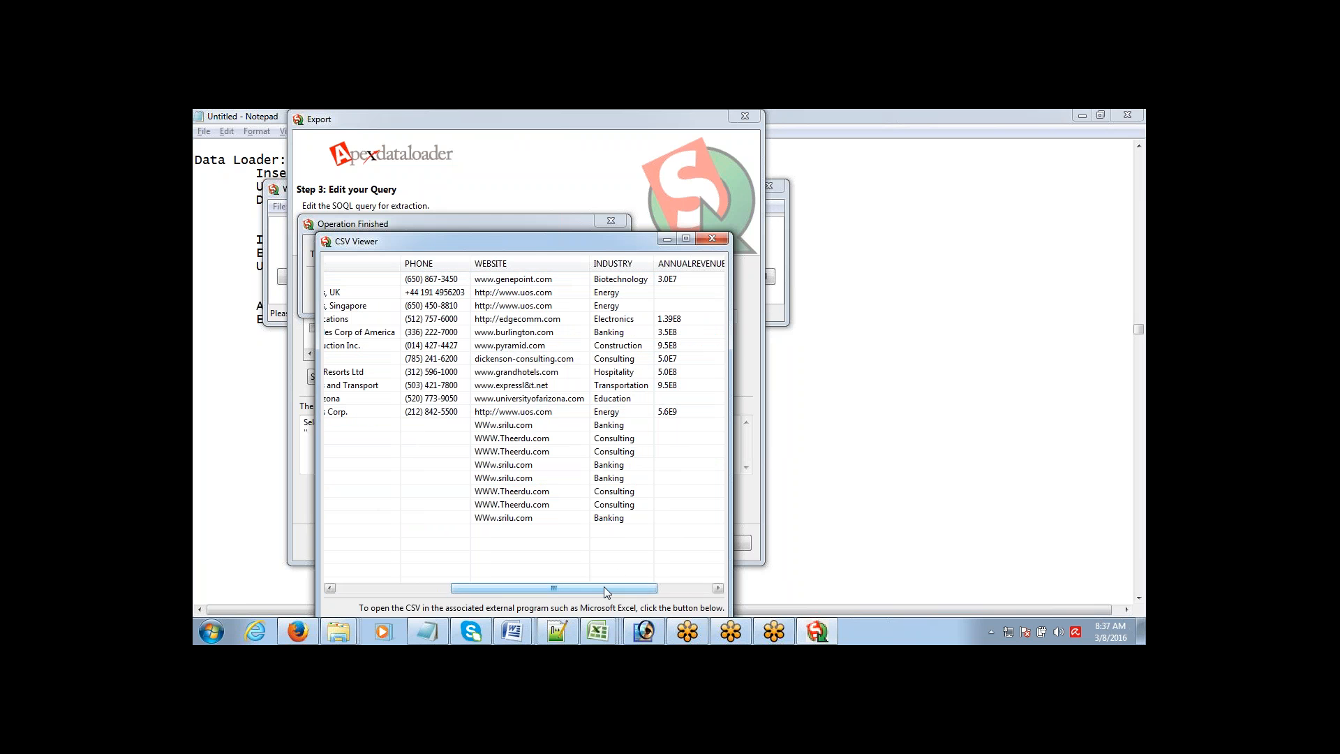
{"action": "left_click_drag", "start_coordinate": [602, 586], "coordinate": [494, 587]}
- Switch to Excel, open the extract file from the DL_22_Sept_2015 folder to check its contents, and close it again
{"action": "left_click", "coordinate": [585, 631]}
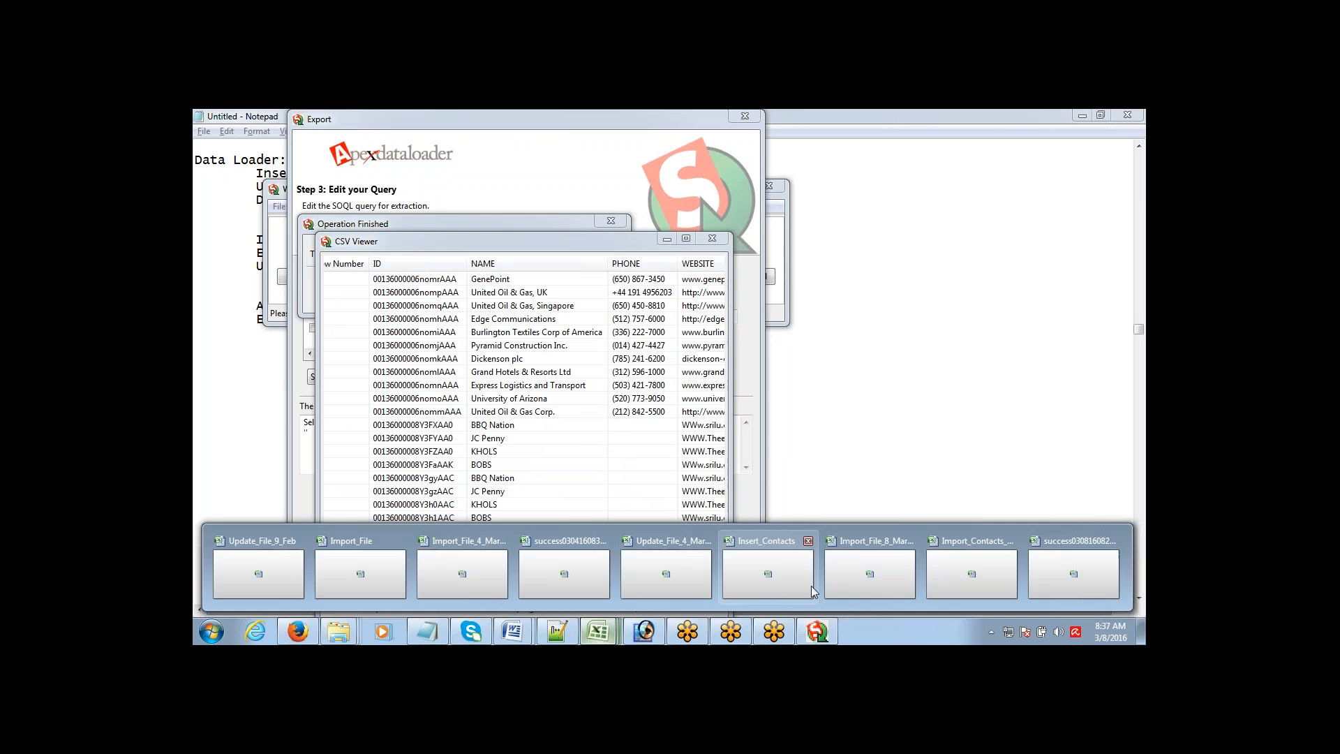
{"action": "left_click", "coordinate": [1120, 559]}
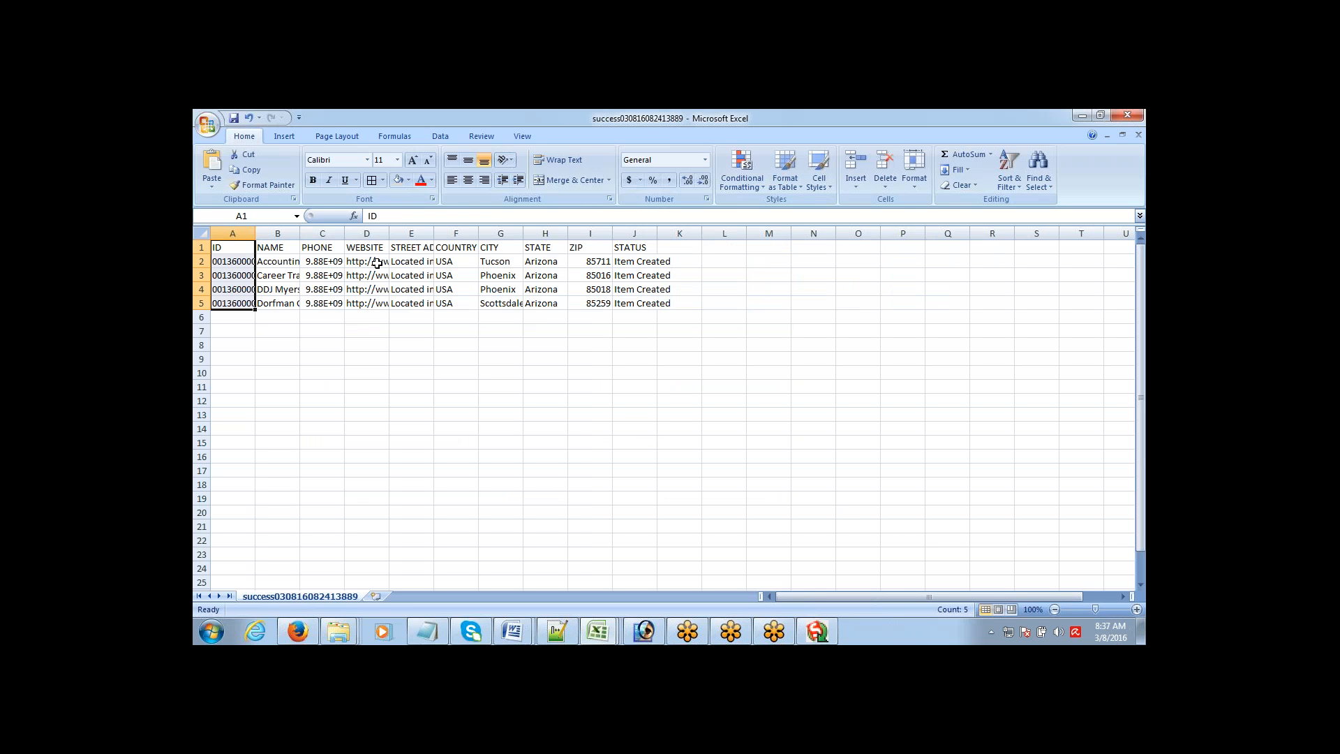
{"action": "left_click", "coordinate": [208, 126]}
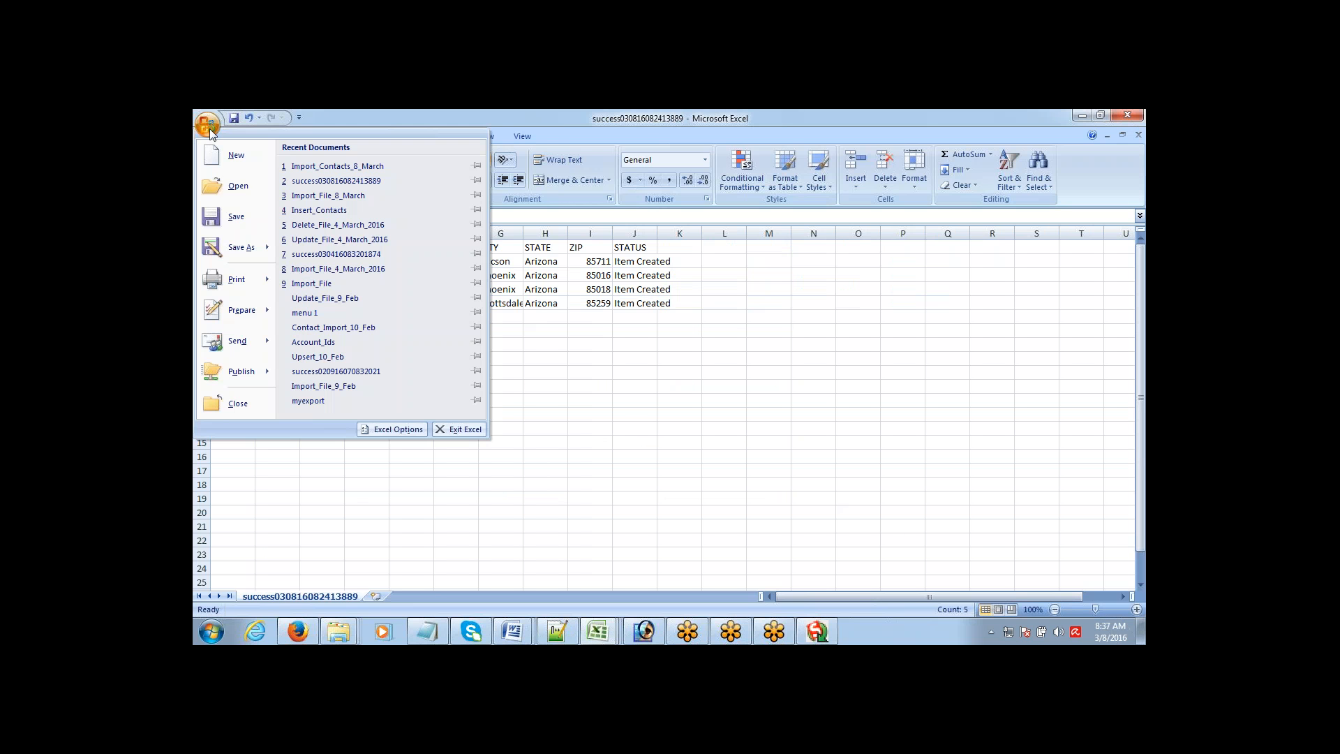
{"action": "left_click", "coordinate": [223, 184]}
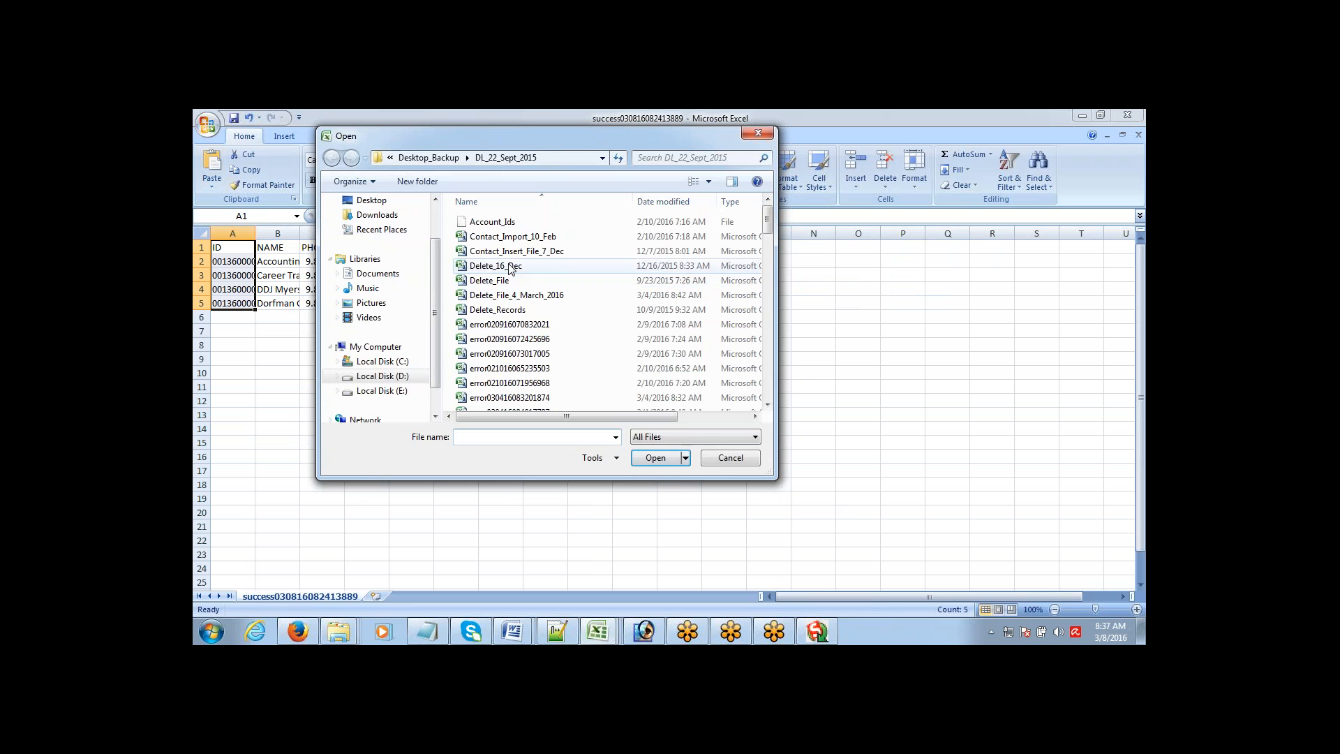
{"action": "left_click", "coordinate": [510, 268]}
{"action": "key", "text": "e"}
{"action": "key", "text": "x"}
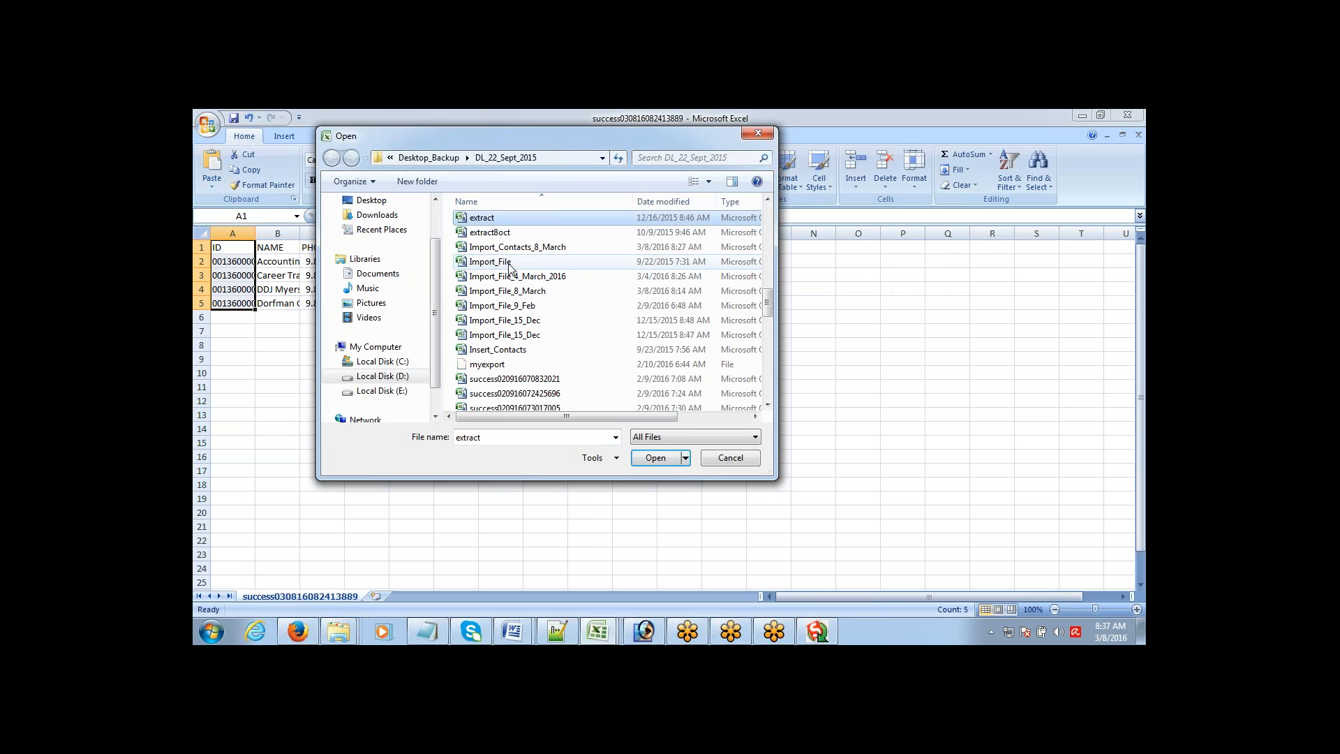
{"action": "key", "text": "Down"}
{"action": "key", "text": "Up"}
{"action": "key", "text": "Return"}
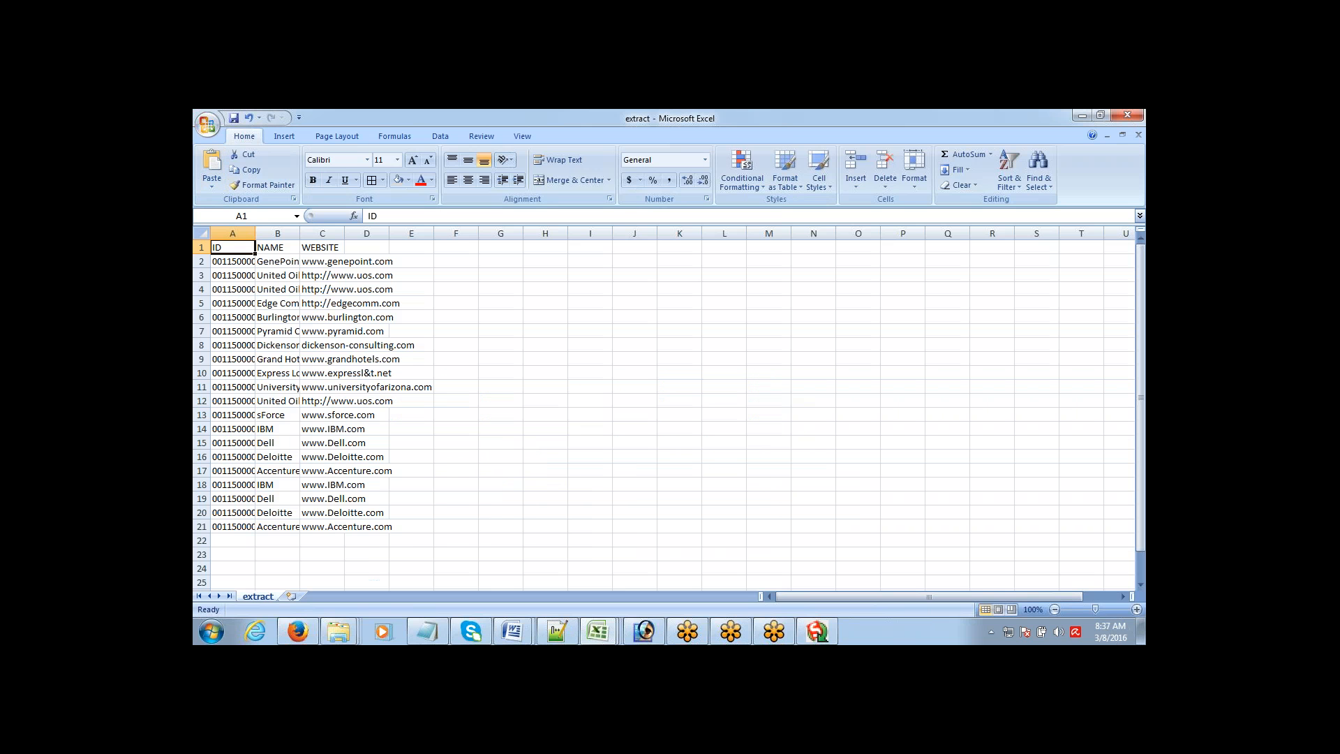
{"action": "key", "text": "ctrl+w"}
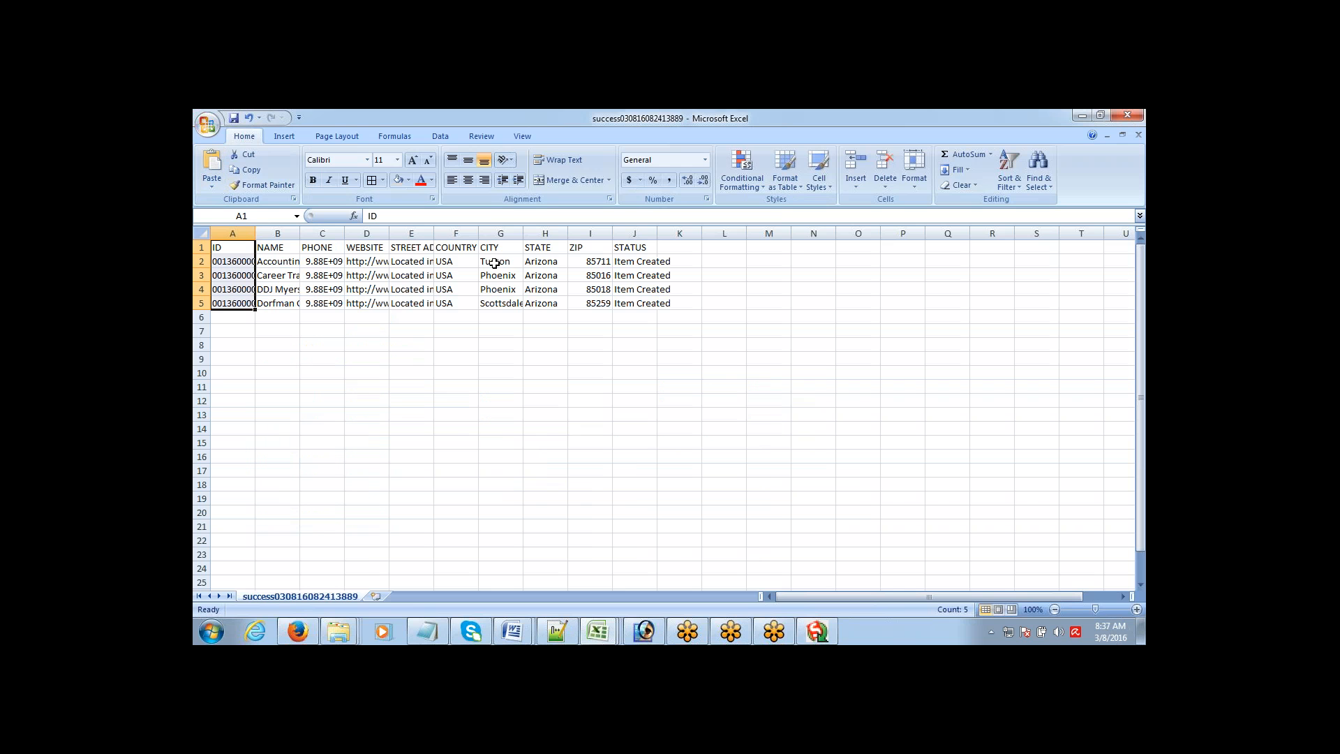
- Reopen the extract file and widen its ID, NAME and WEBSITE columns so the values can be read
{"action": "left_click", "coordinate": [204, 128]}
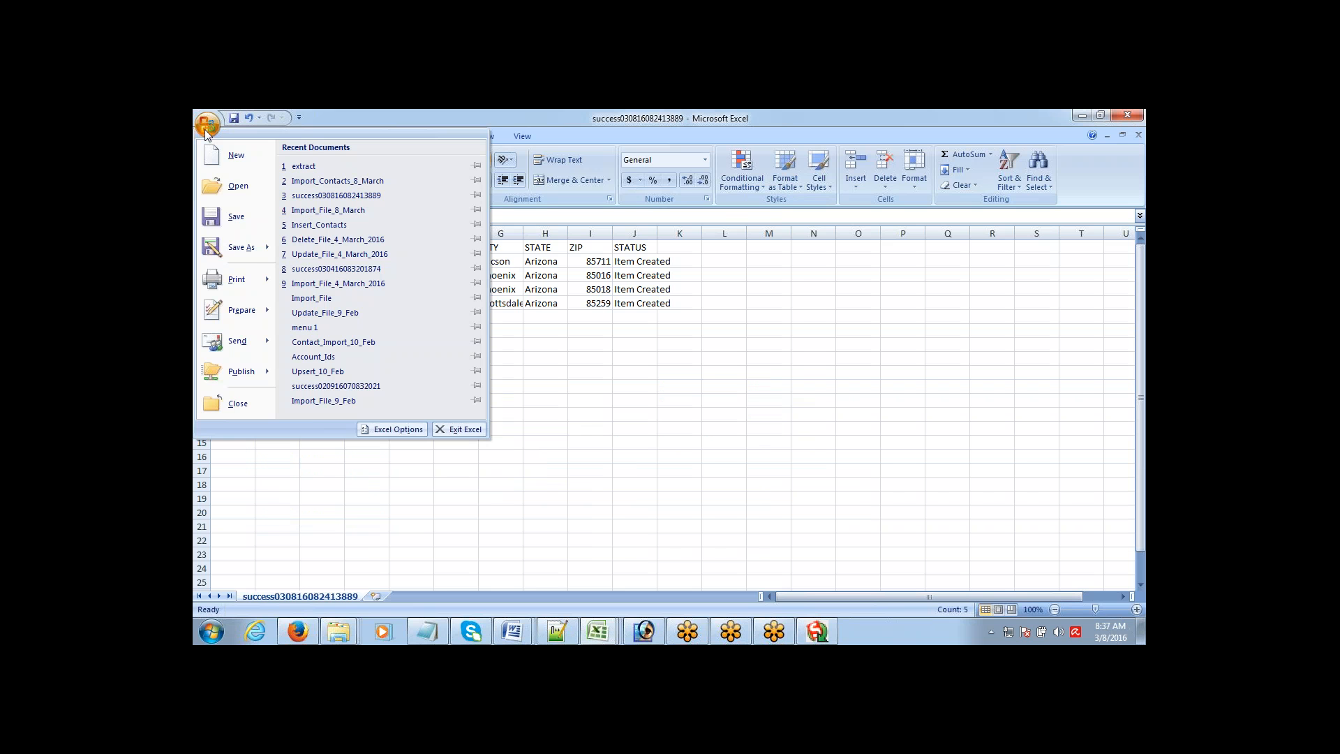
{"action": "left_click", "coordinate": [224, 184]}
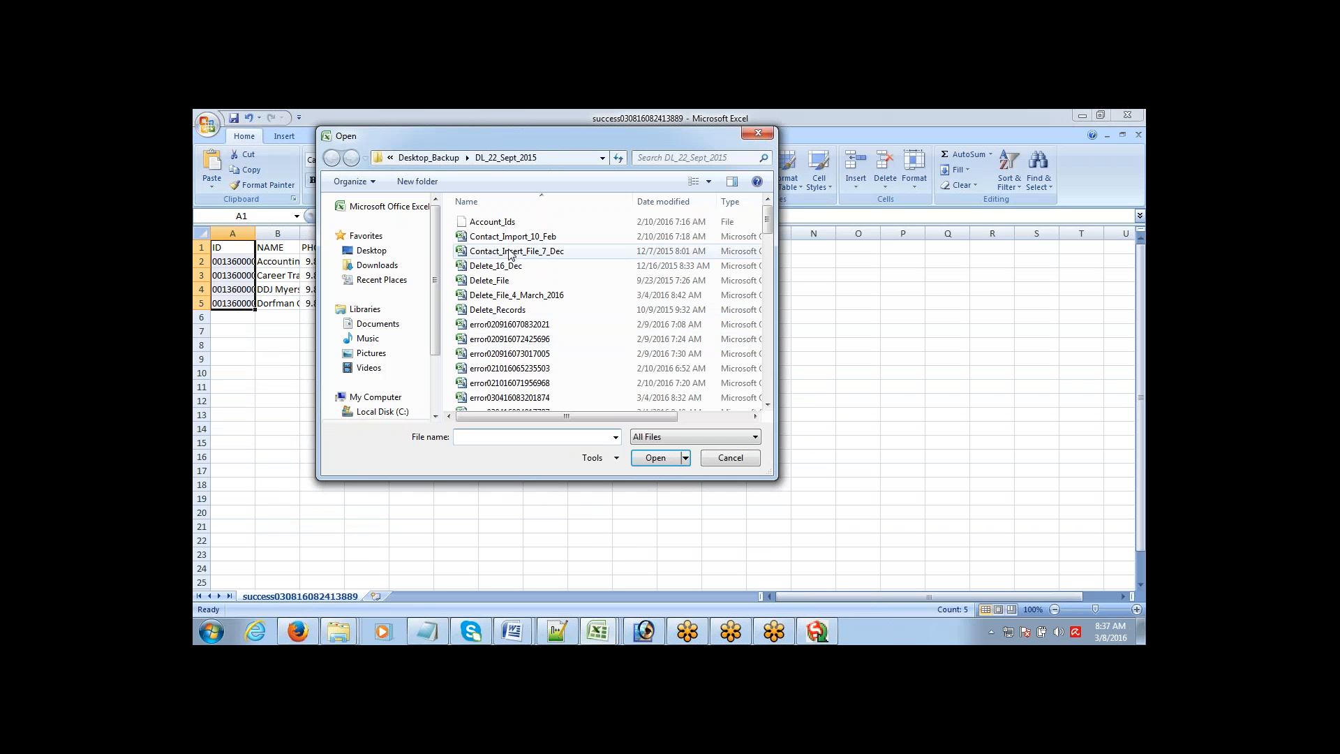
{"action": "left_click", "coordinate": [510, 253]}
{"action": "type", "text": "extract"}
{"action": "key", "text": "Down"}
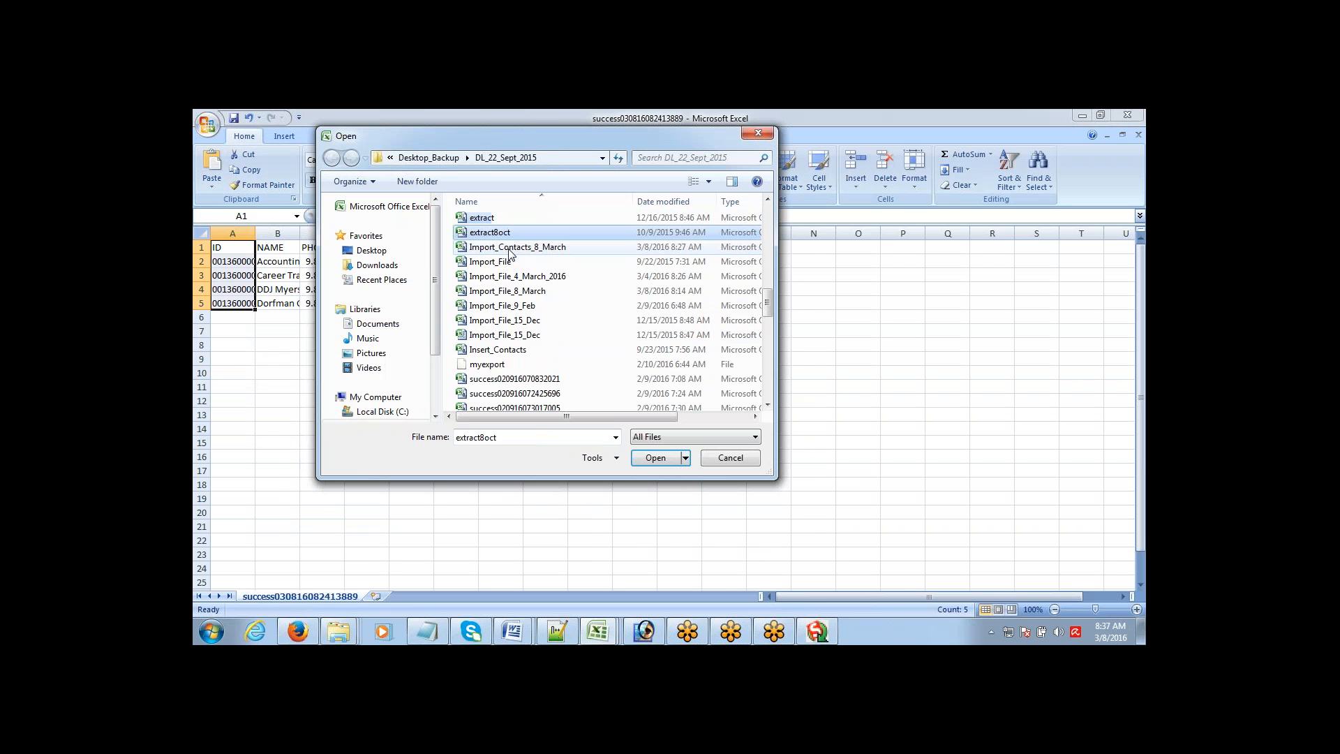
{"action": "key", "text": "Up"}
{"action": "key", "text": "Return"}
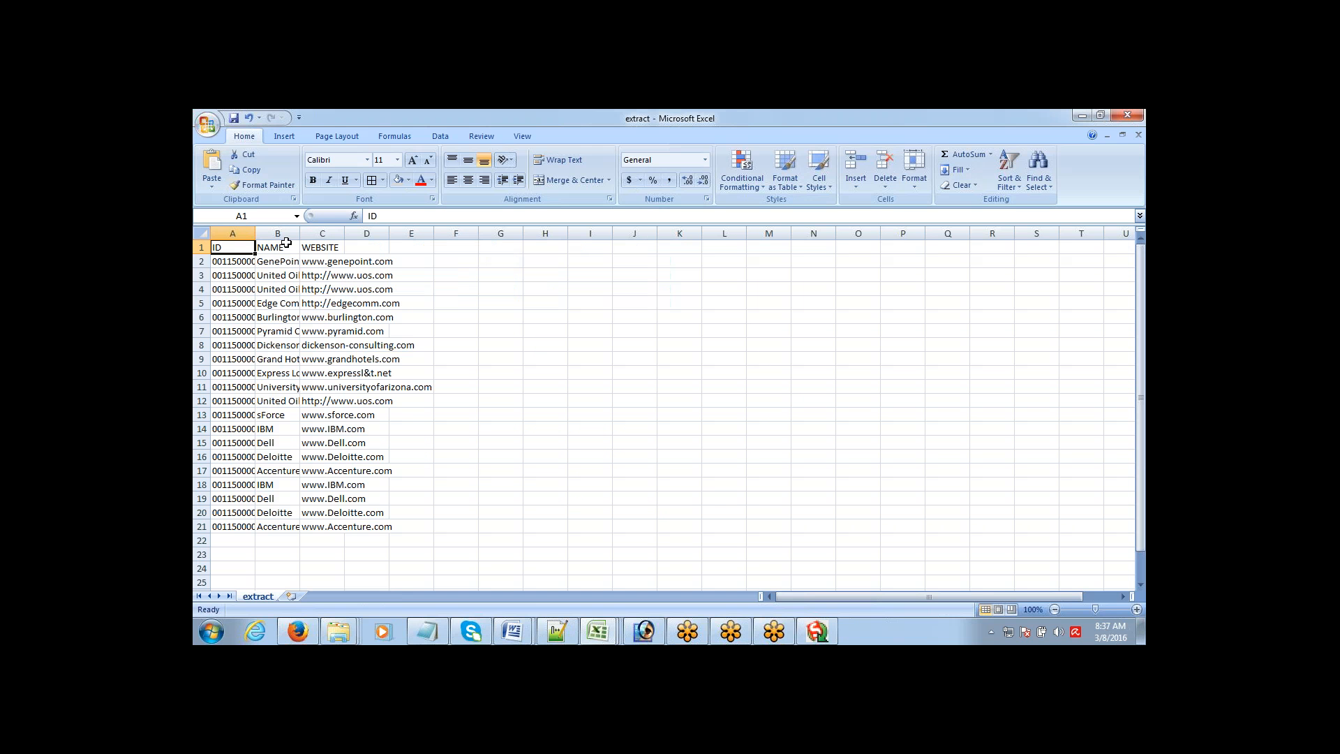
{"action": "left_click_drag", "start_coordinate": [257, 234], "coordinate": [672, 233]}
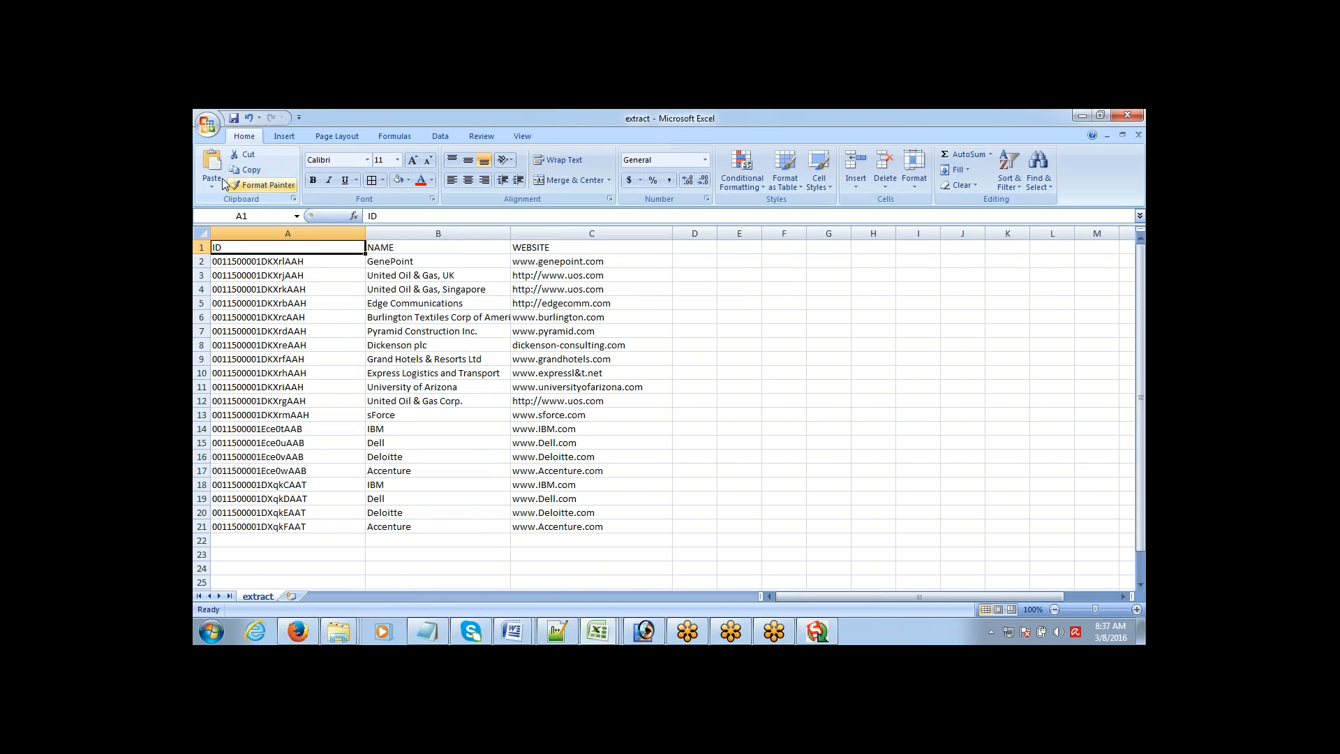
- Search the files in the DL_22_Sept_2015 folder for the newly exported file, leaving without opening one
{"action": "left_click", "coordinate": [213, 134]}
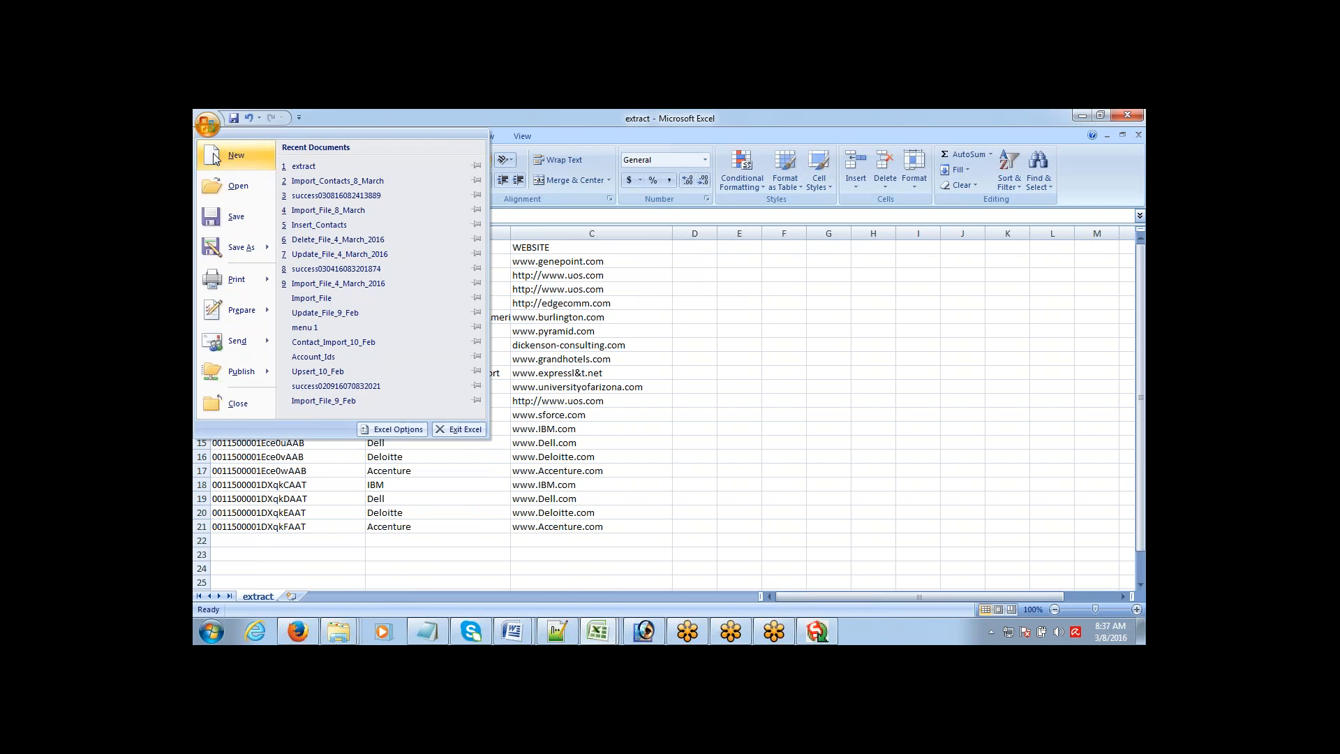
{"action": "left_click", "coordinate": [220, 187]}
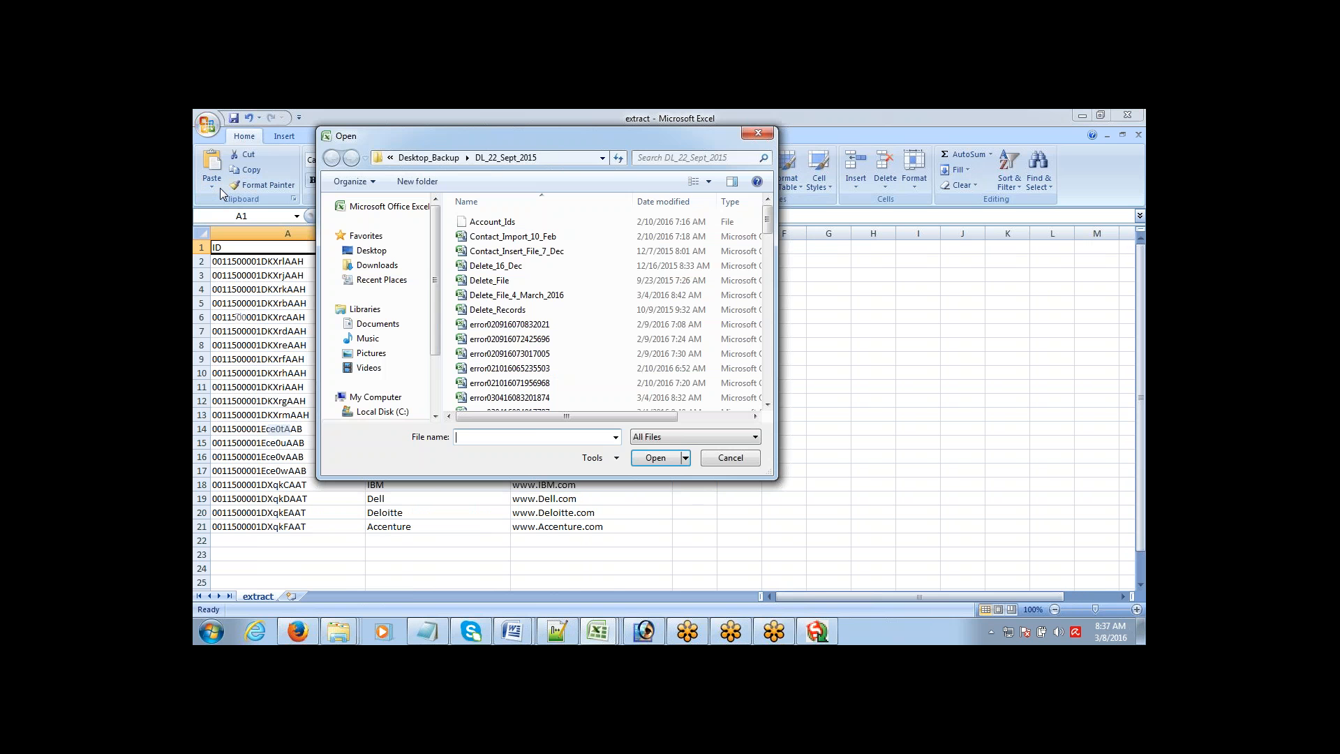
{"action": "left_click", "coordinate": [504, 370]}
{"action": "key", "text": "Down"}
{"action": "key", "text": "Down"}
{"action": "key", "text": "Down"}
{"action": "key", "text": "Down"}
{"action": "key", "text": "Down"}
{"action": "key", "text": "Down"}
{"action": "key", "text": "Down"}
{"action": "key", "text": "Down"}
{"action": "key", "text": "Down"}
{"action": "key", "text": "Down"}
{"action": "key", "text": "Down"}
{"action": "key", "text": "Down"}
{"action": "key", "text": "Down"}
{"action": "key", "text": "Down"}
{"action": "key", "text": "Down"}
{"action": "key", "text": "Down"}
{"action": "key", "text": "Down"}
{"action": "key", "text": "Down"}
{"action": "key", "text": "Down"}
{"action": "key", "text": "Down"}
{"action": "key", "text": "Down"}
{"action": "key", "text": "Down"}
{"action": "key", "text": "Down"}
{"action": "key", "text": "Down"}
{"action": "key", "text": "Down"}
{"action": "key", "text": "Down"}
{"action": "key", "text": "Down"}
{"action": "key", "text": "Down"}
{"action": "key", "text": "Down"}
{"action": "key", "text": "Down"}
{"action": "key", "text": "Down"}
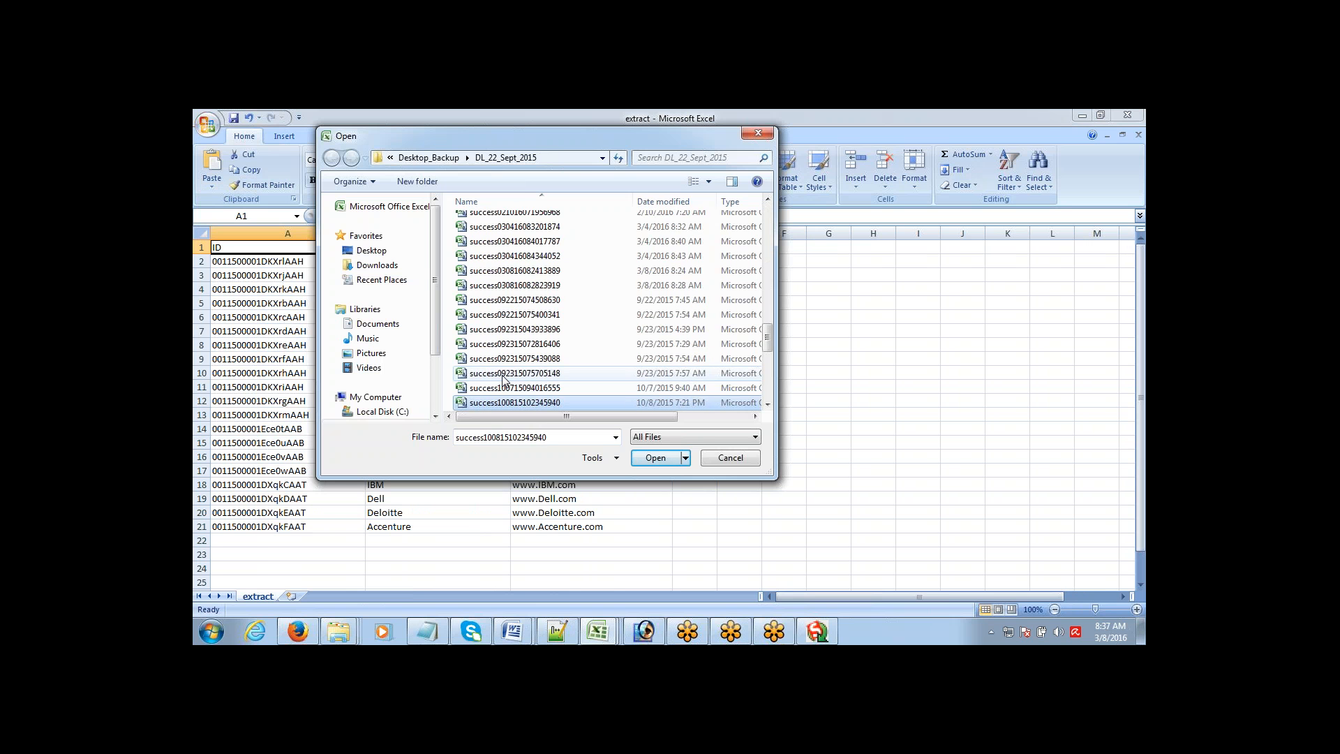
{"action": "key", "text": "Down"}
{"action": "key", "text": "Down"}
{"action": "key", "text": "Down"}
{"action": "key", "text": "Down"}
{"action": "key", "text": "Down"}
{"action": "key", "text": "Down"}
{"action": "key", "text": "Down"}
{"action": "key", "text": "Down"}
{"action": "key", "text": "Down"}
{"action": "key", "text": "Down"}
{"action": "key", "text": "Down"}
{"action": "key", "text": "Down"}
{"action": "key", "text": "Up"}
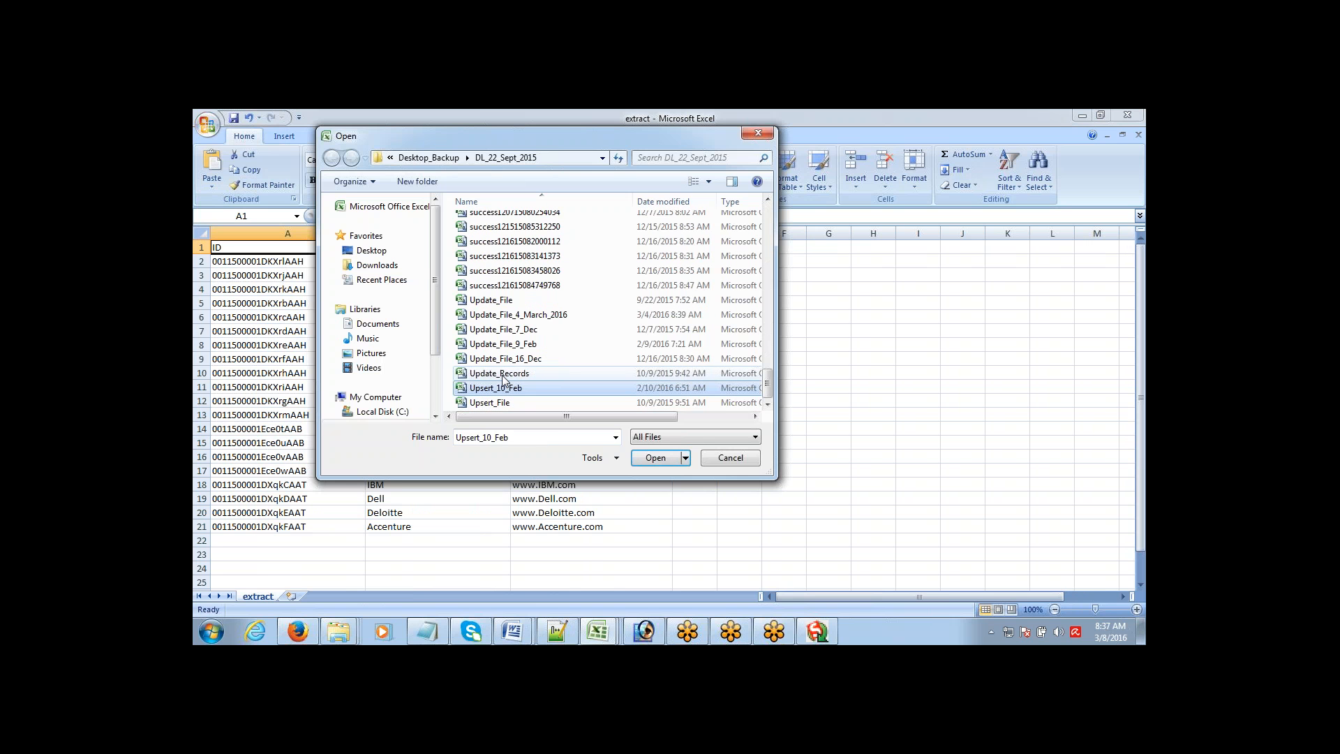
{"action": "key", "text": "Up"}
{"action": "key", "text": "Up"}
{"action": "key", "text": "Up"}
{"action": "key", "text": "Up"}
{"action": "key", "text": "Up"}
{"action": "key", "text": "Up"}
{"action": "key", "text": "Up"}
{"action": "key", "text": "Up"}
{"action": "key", "text": "Up"}
{"action": "key", "text": "Up"}
{"action": "key", "text": "Up"}
{"action": "key", "text": "Up"}
{"action": "key", "text": "Up"}
{"action": "key", "text": "Up"}
{"action": "key", "text": "Up"}
{"action": "key", "text": "Up"}
{"action": "key", "text": "Up"}
{"action": "key", "text": "Up"}
{"action": "key", "text": "Up"}
{"action": "key", "text": "Up"}
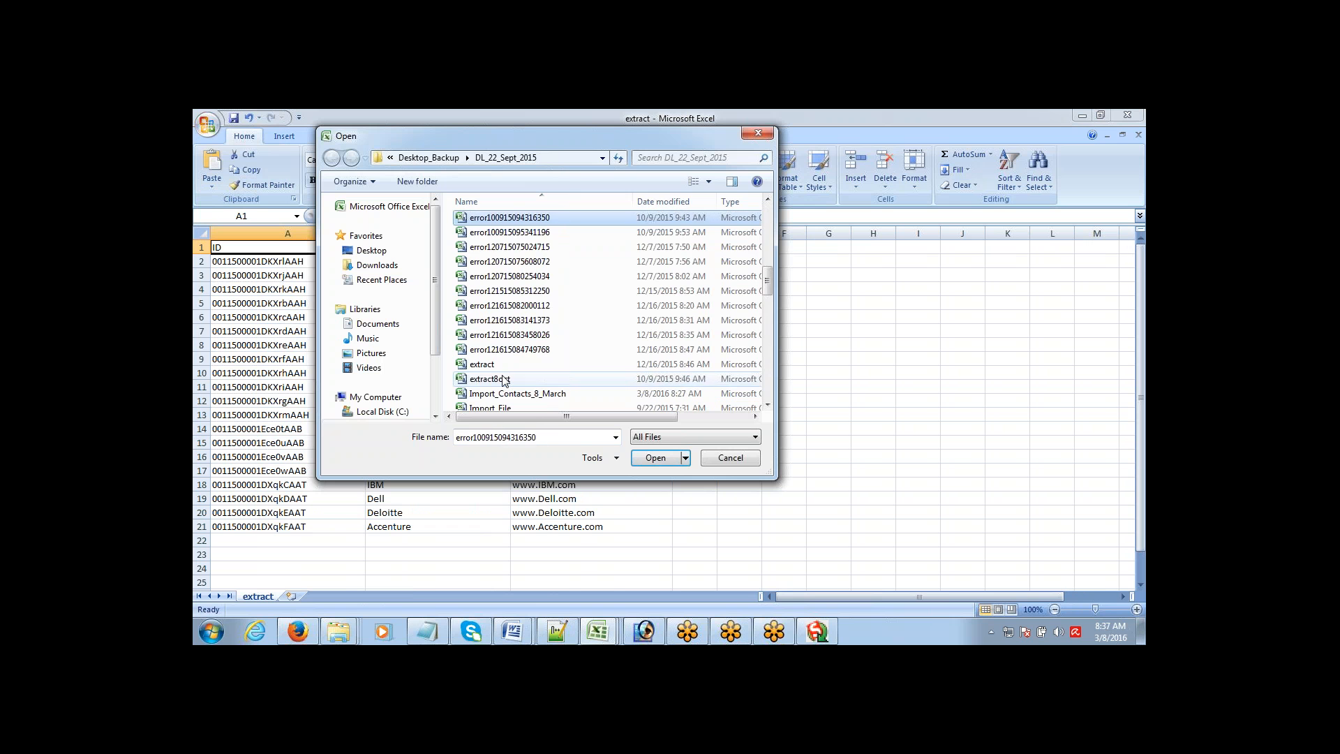
{"action": "key", "text": "Down"}
{"action": "key", "text": "Down"}
{"action": "key", "text": "Down"}
{"action": "key", "text": "Down"}
{"action": "key", "text": "Down"}
{"action": "key", "text": "Down"}
{"action": "key", "text": "Down"}
{"action": "key", "text": "Down"}
{"action": "key", "text": "Down"}
{"action": "key", "text": "Down"}
{"action": "key", "text": "Down"}
{"action": "key", "text": "Down"}
{"action": "key", "text": "Down"}
{"action": "key", "text": "Down"}
{"action": "key", "text": "Down"}
{"action": "key", "text": "Down"}
{"action": "key", "text": "Down"}
{"action": "key", "text": "Down"}
{"action": "key", "text": "Down"}
{"action": "key", "text": "Down"}
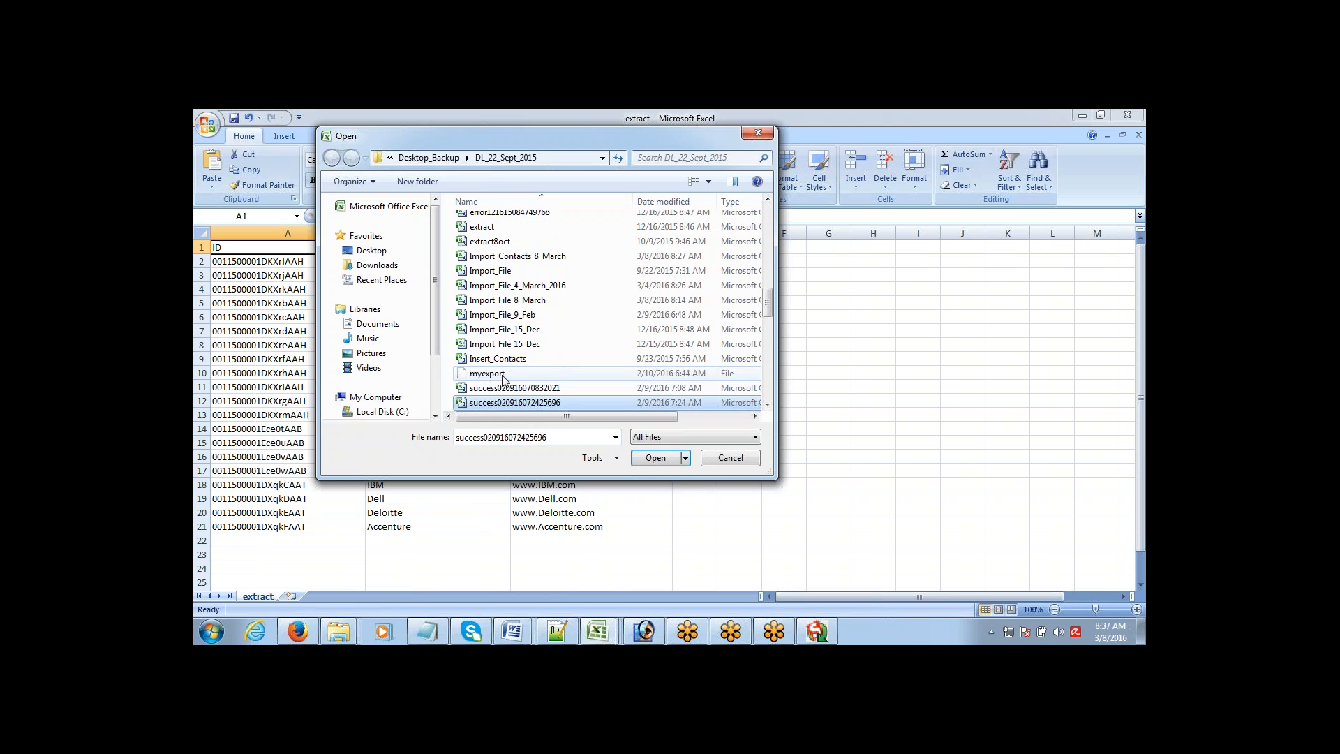
{"action": "key", "text": "Down"}
{"action": "key", "text": "Up"}
{"action": "key", "text": "Up"}
{"action": "key", "text": "Up"}
{"action": "key", "text": "Up"}
{"action": "key", "text": "Up"}
{"action": "key", "text": "Up"}
{"action": "key", "text": "Up"}
{"action": "key", "text": "Up"}
{"action": "key", "text": "BackSpace"}
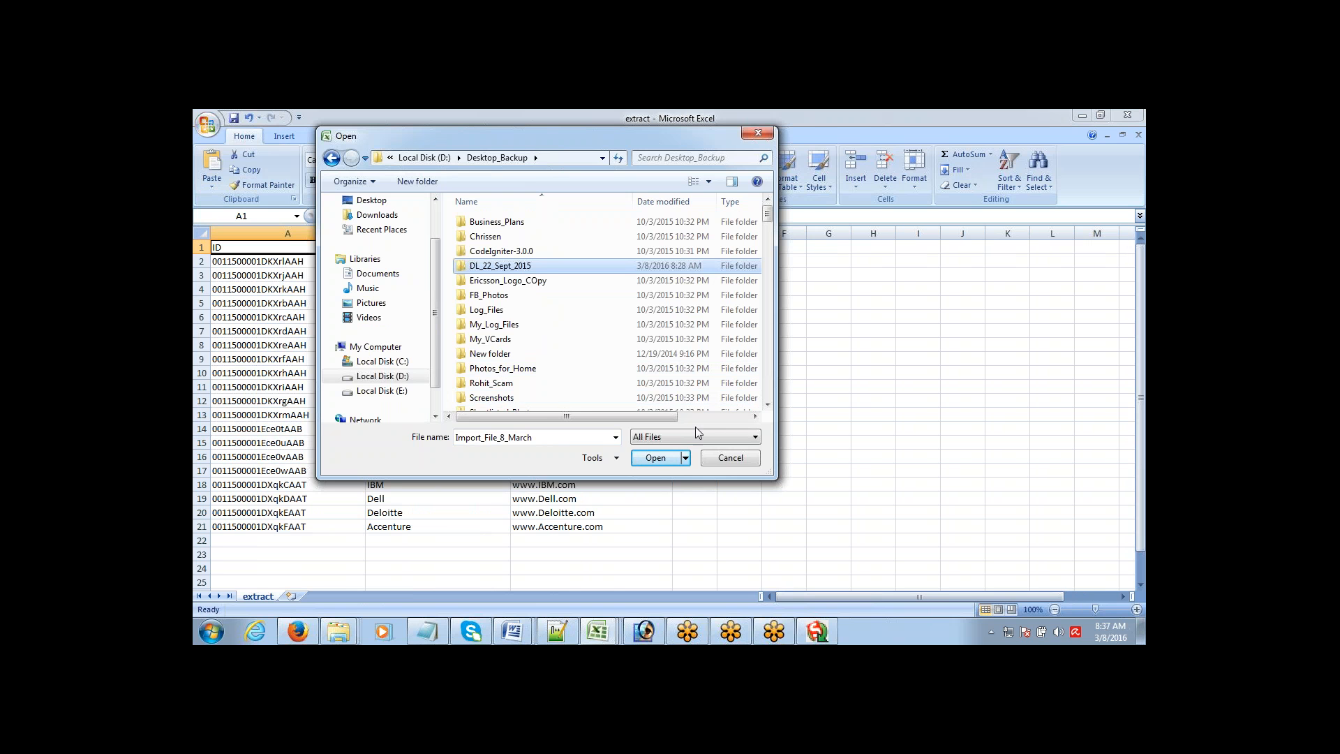
{"action": "left_click", "coordinate": [722, 462]}
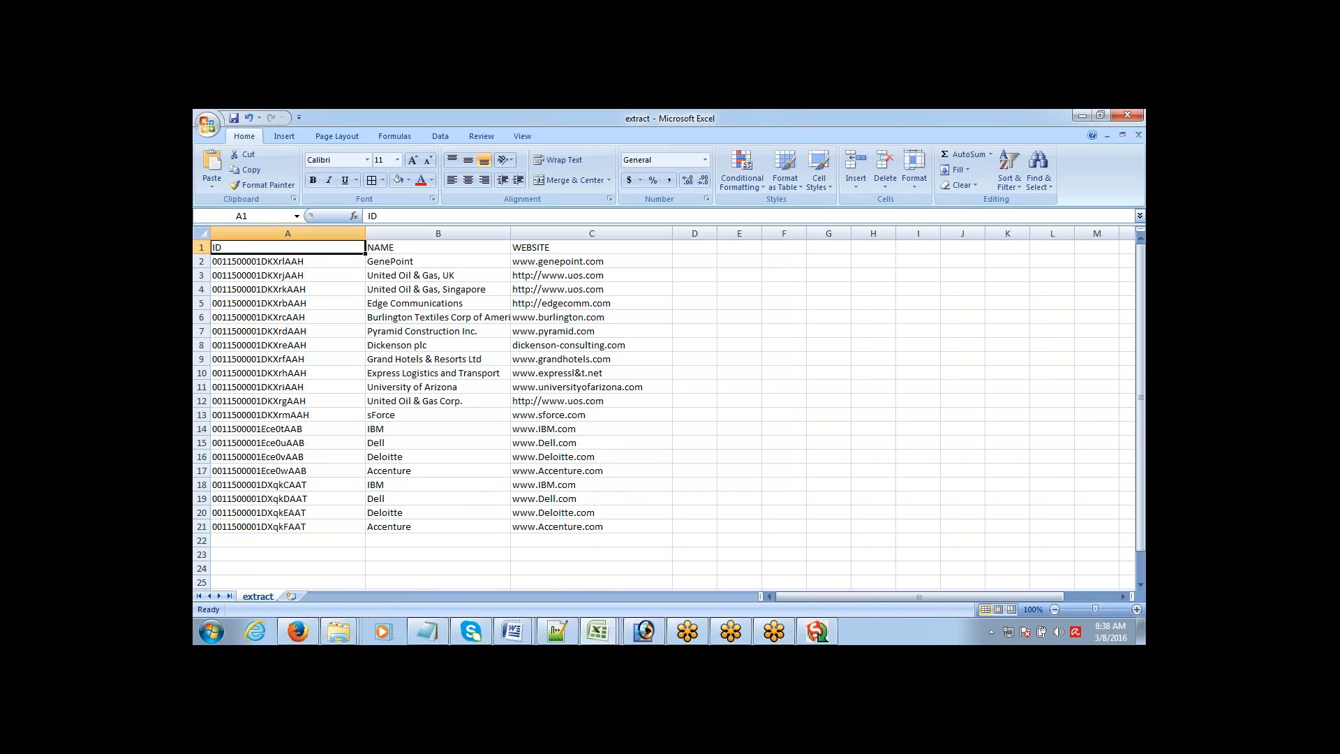
- Switch back to Data Loader, review the extracted accounts in the CSV Viewer and close the finished export
{"action": "left_click", "coordinate": [817, 631]}
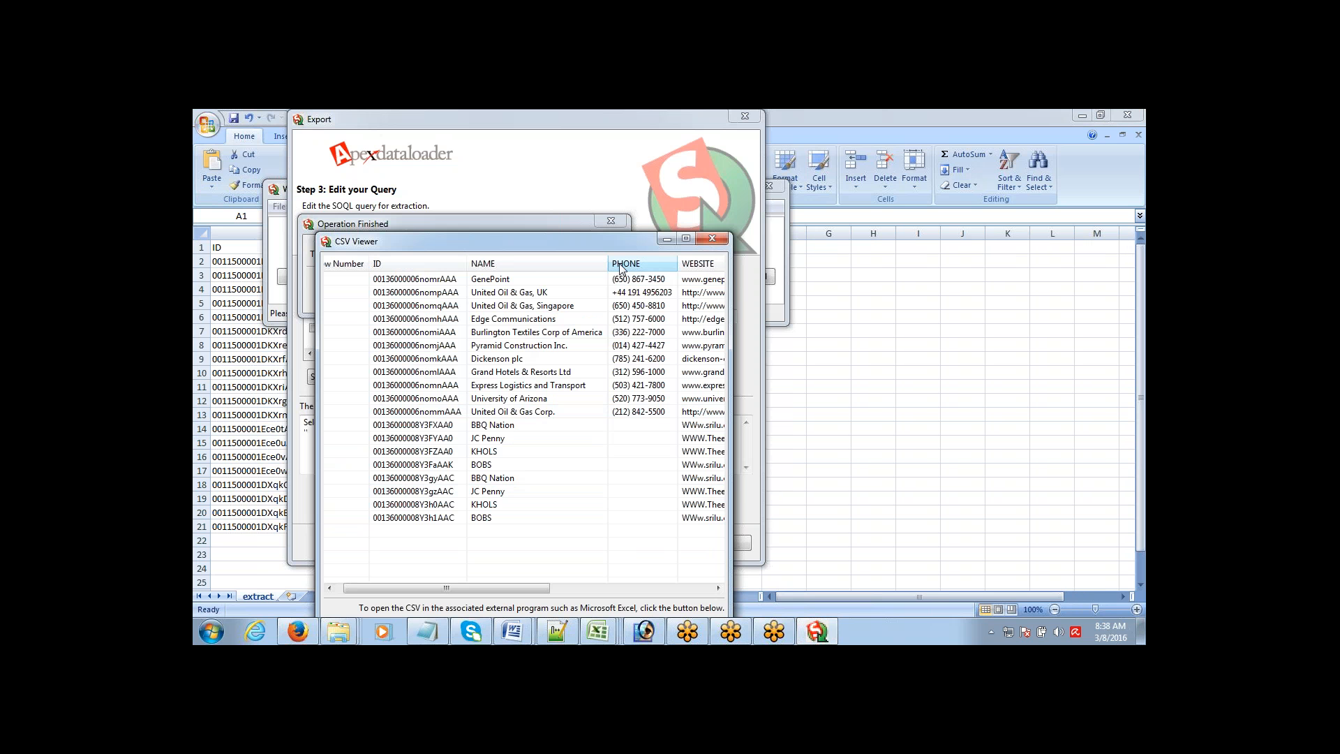
{"action": "left_click_drag", "start_coordinate": [614, 240], "coordinate": [606, 123]}
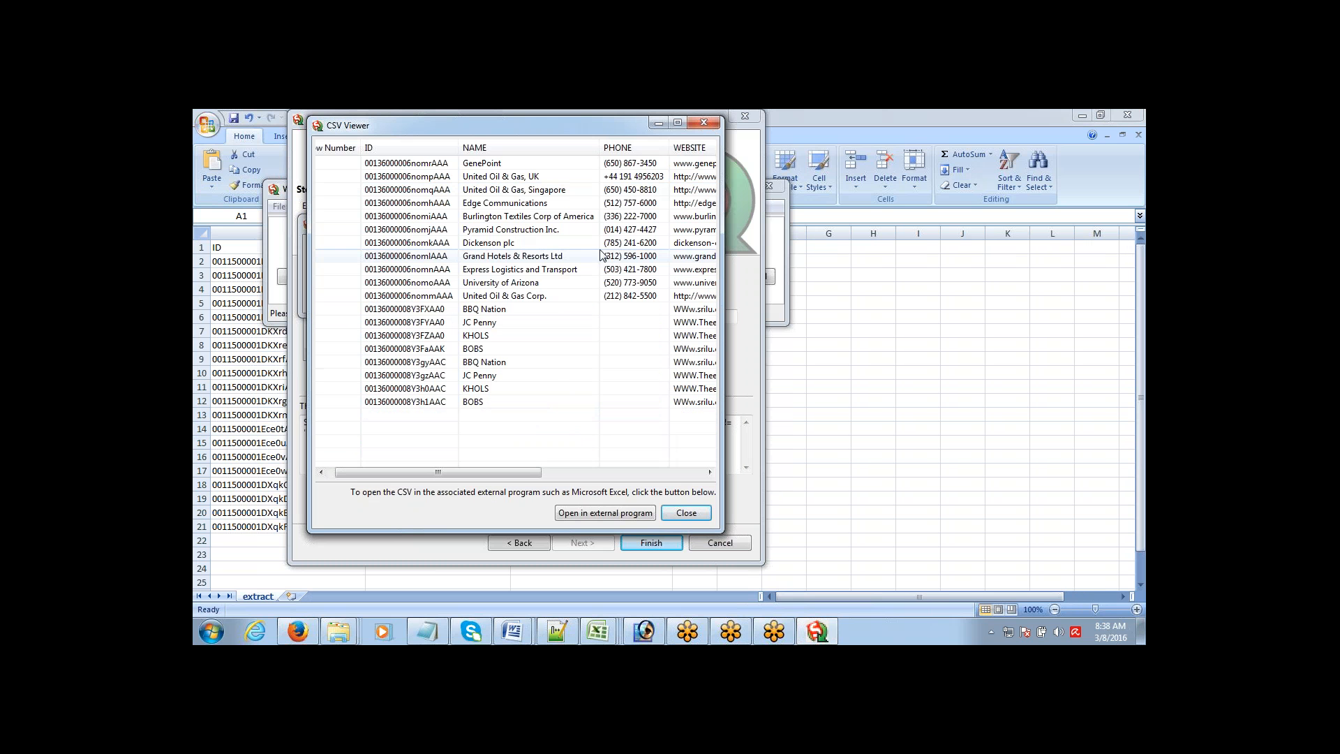
{"action": "left_click", "coordinate": [671, 515]}
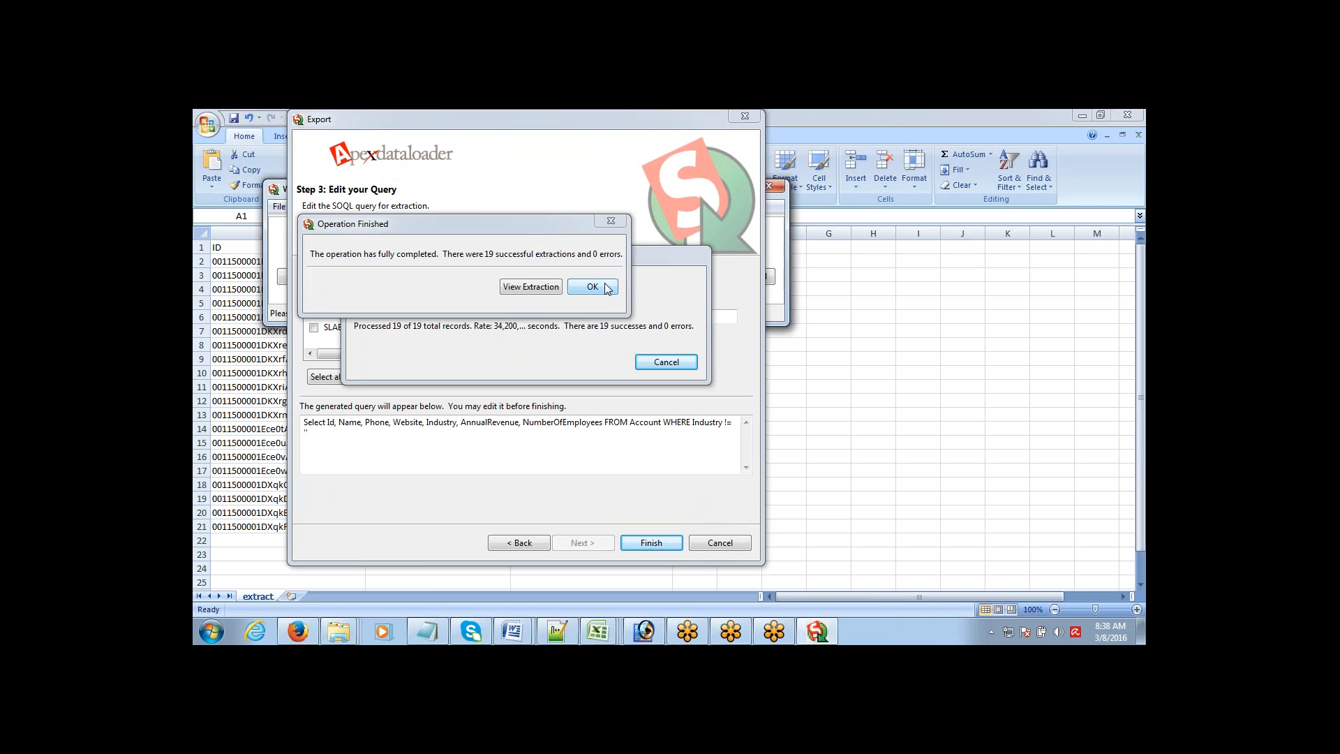
{"action": "left_click", "coordinate": [610, 221]}
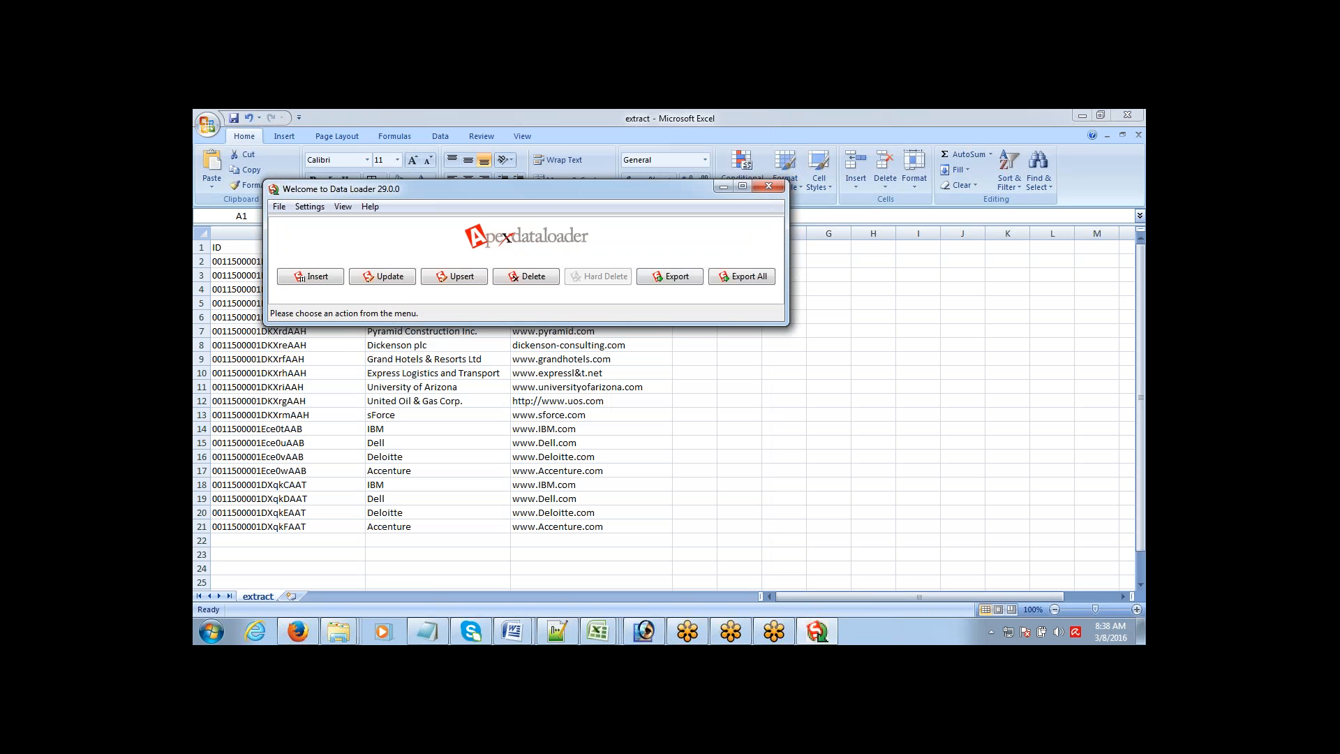
- Start a new export and set its target file to extract8march in the DL_22_Sept_2015 folder
{"action": "left_click", "coordinate": [677, 278]}
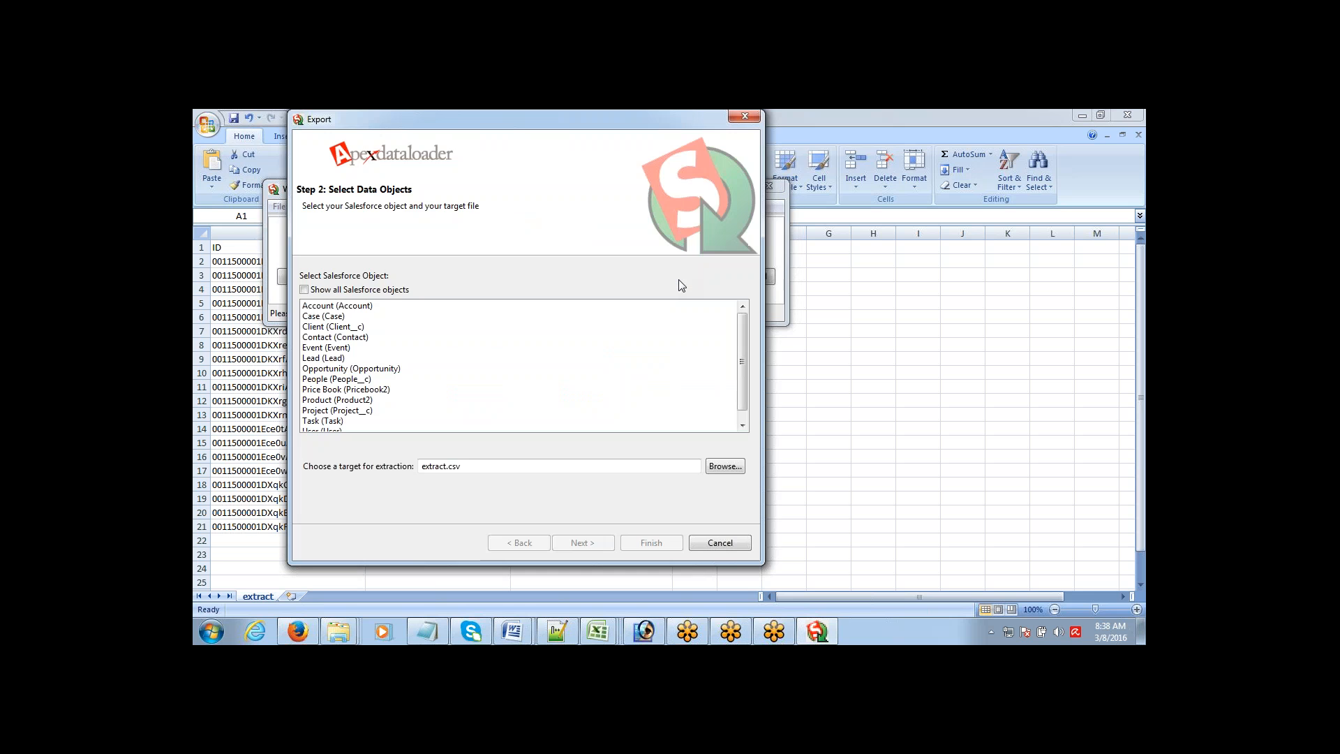
{"action": "left_click", "coordinate": [723, 467]}
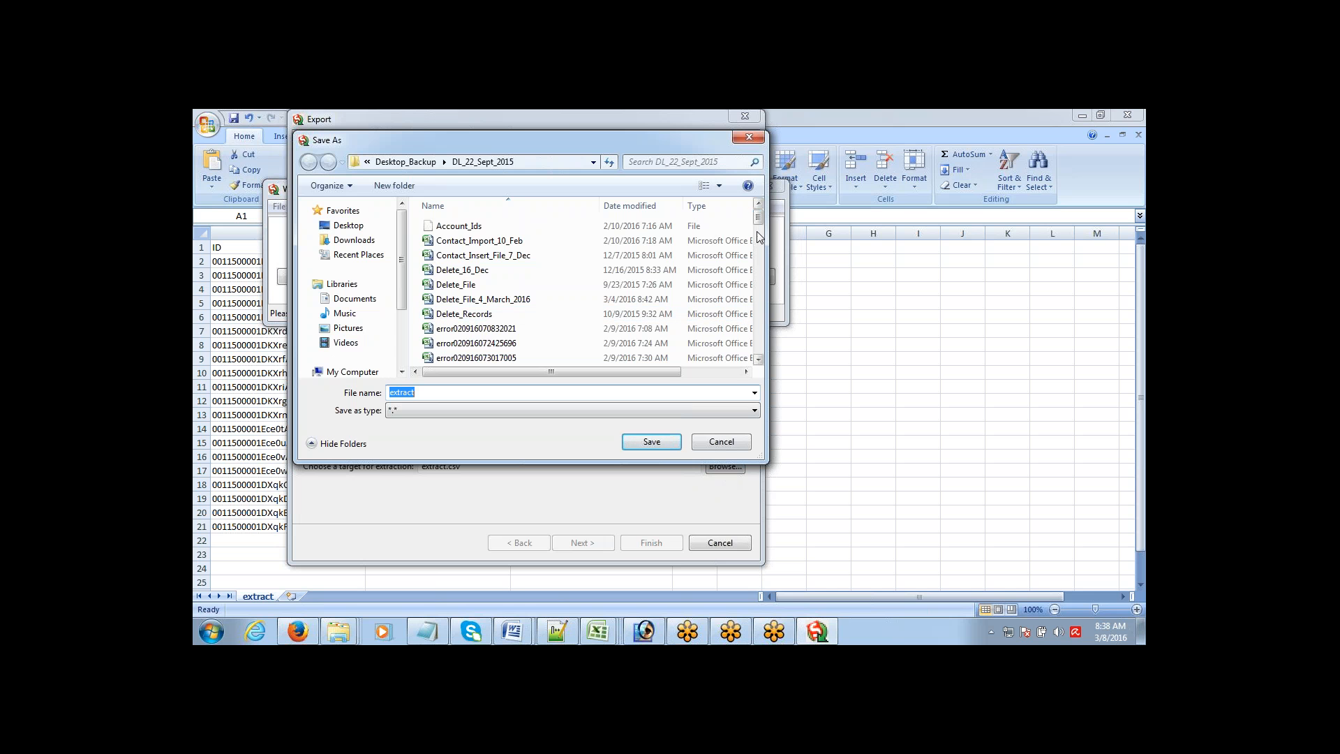
{"action": "left_click_drag", "start_coordinate": [757, 222], "coordinate": [759, 276]}
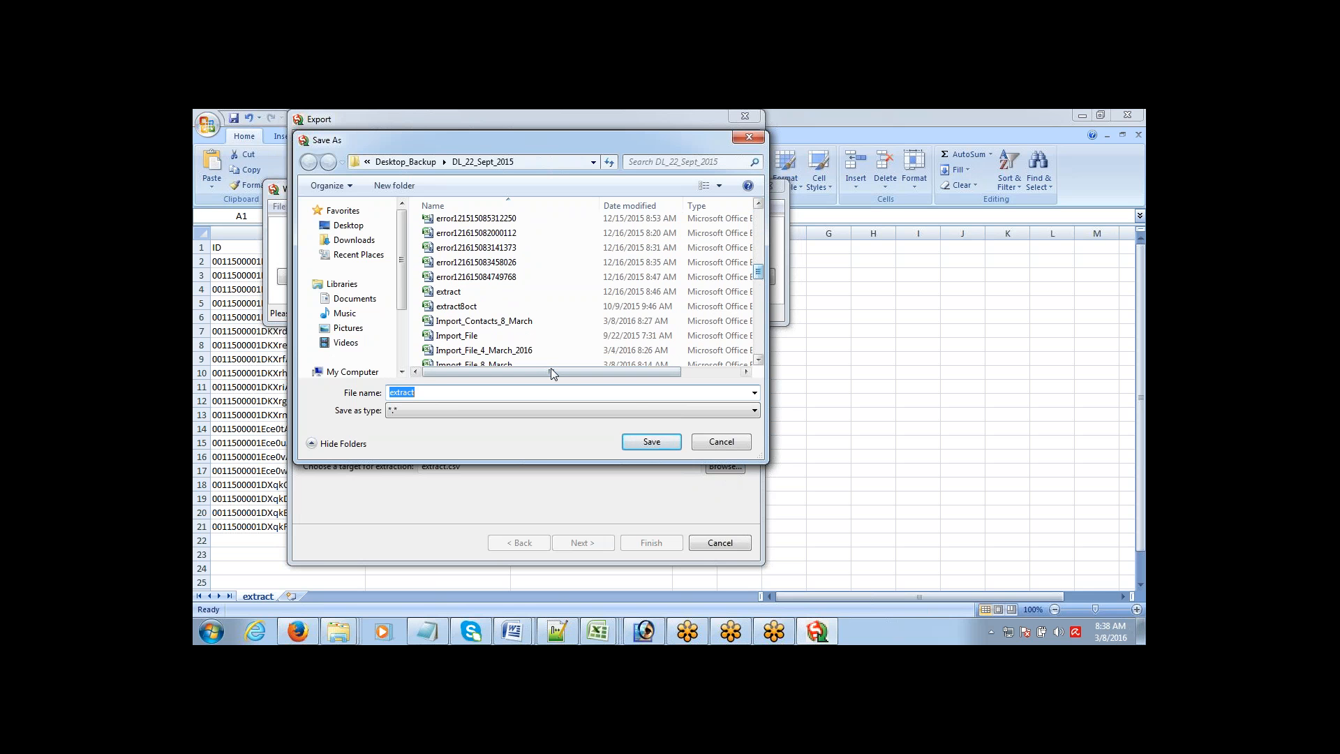
{"action": "left_click", "coordinate": [537, 391]}
{"action": "type", "text": "8march"}
{"action": "left_click", "coordinate": [661, 442]}
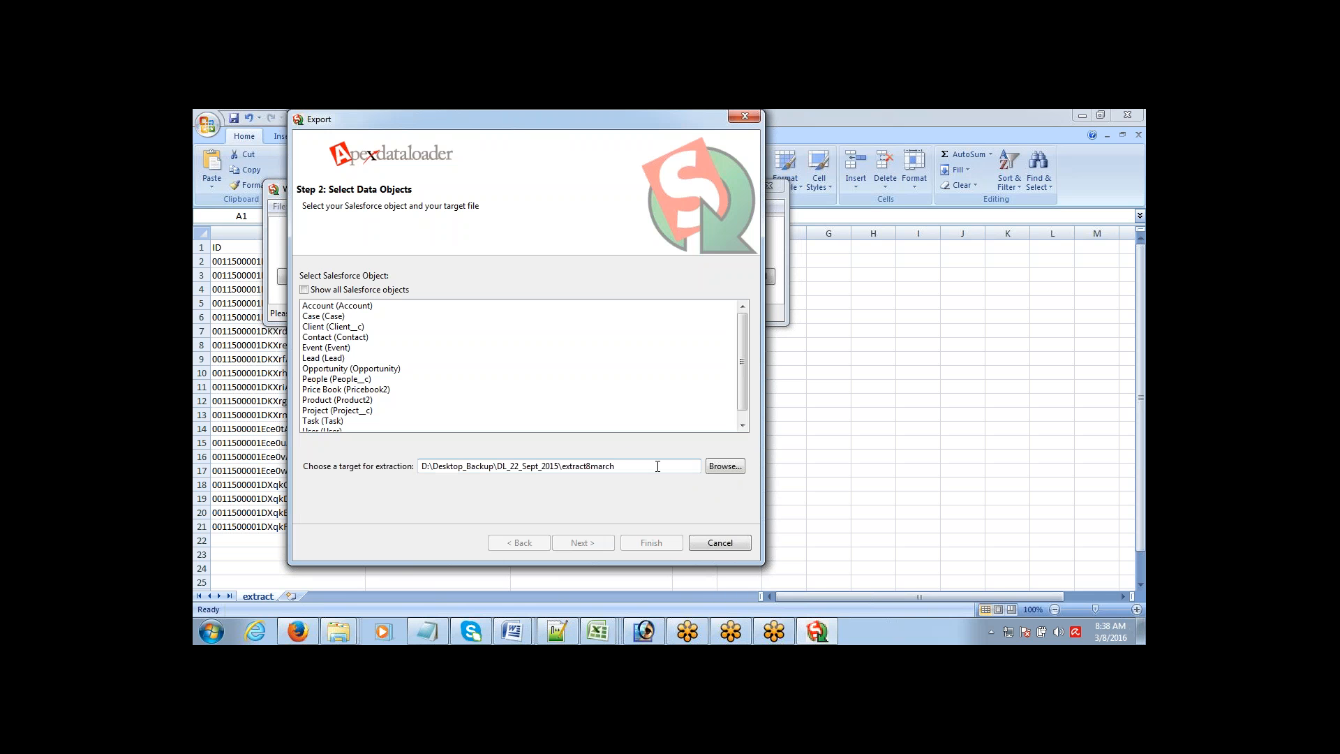
- Choose the Account object for the export and continue to the query editing step
{"action": "left_click", "coordinate": [658, 465]}
{"action": "key", "text": "Left"}
{"action": "key", "text": "Left"}
{"action": "key", "text": "Left"}
{"action": "key", "text": "Left"}
{"action": "left_click", "coordinate": [452, 307]}
{"action": "left_click", "coordinate": [602, 543]}
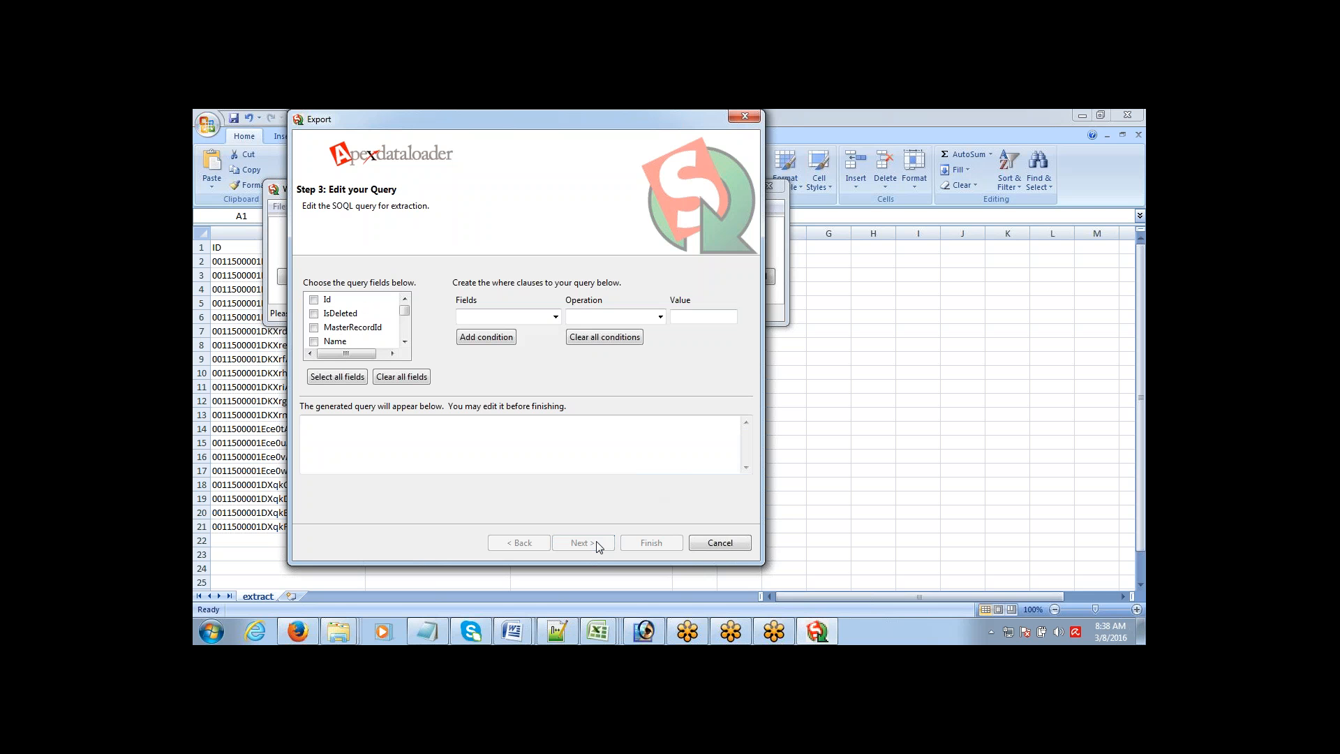
- Add the Id, Name, Phone and Website fields to the Account query
{"action": "left_click", "coordinate": [326, 301]}
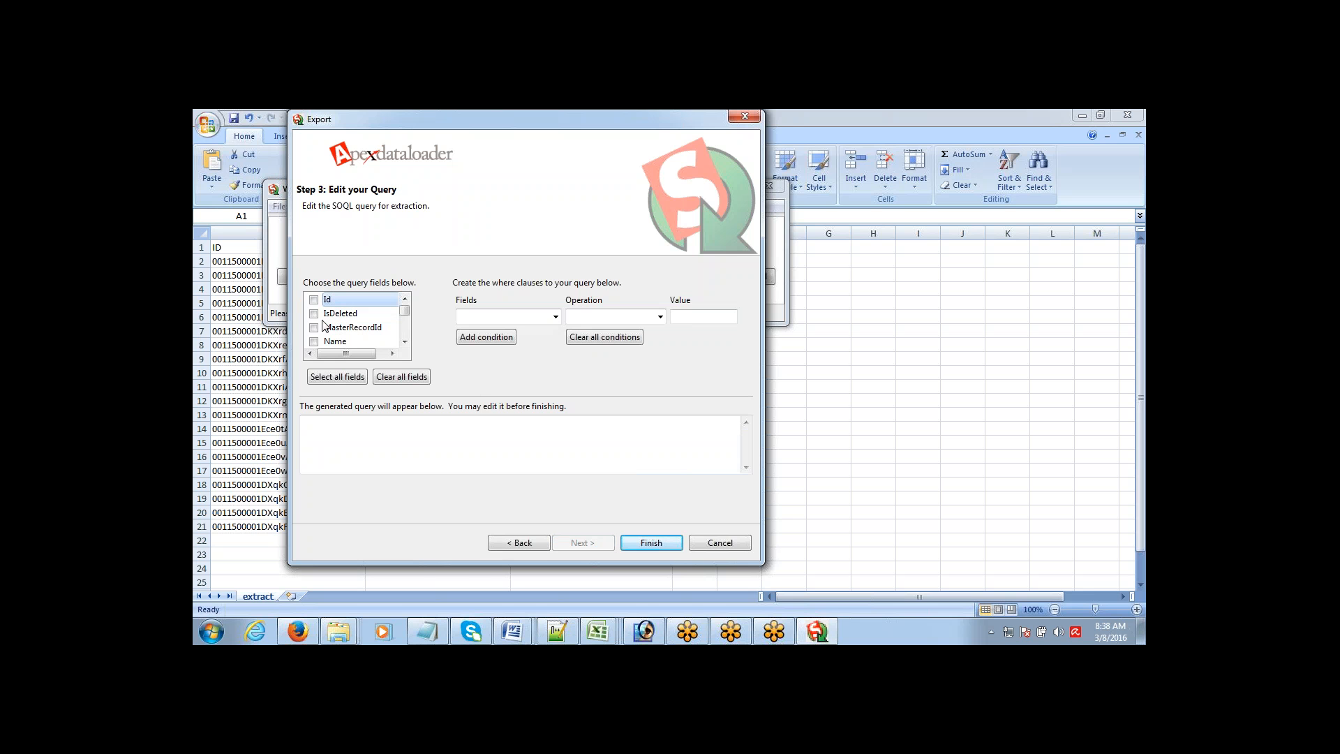
{"action": "left_click", "coordinate": [314, 341]}
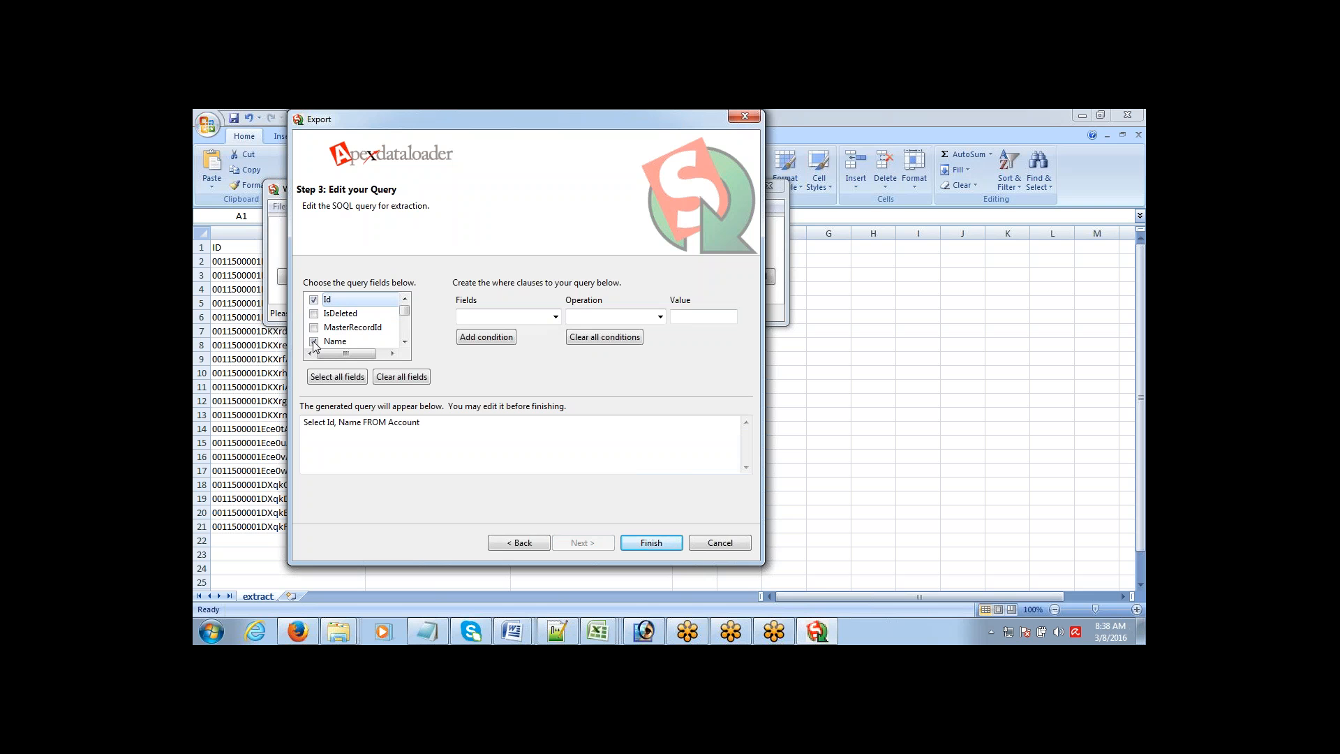
{"action": "left_click", "coordinate": [405, 342]}
{"action": "left_click", "coordinate": [405, 342]}
{"action": "left_click", "coordinate": [405, 341]}
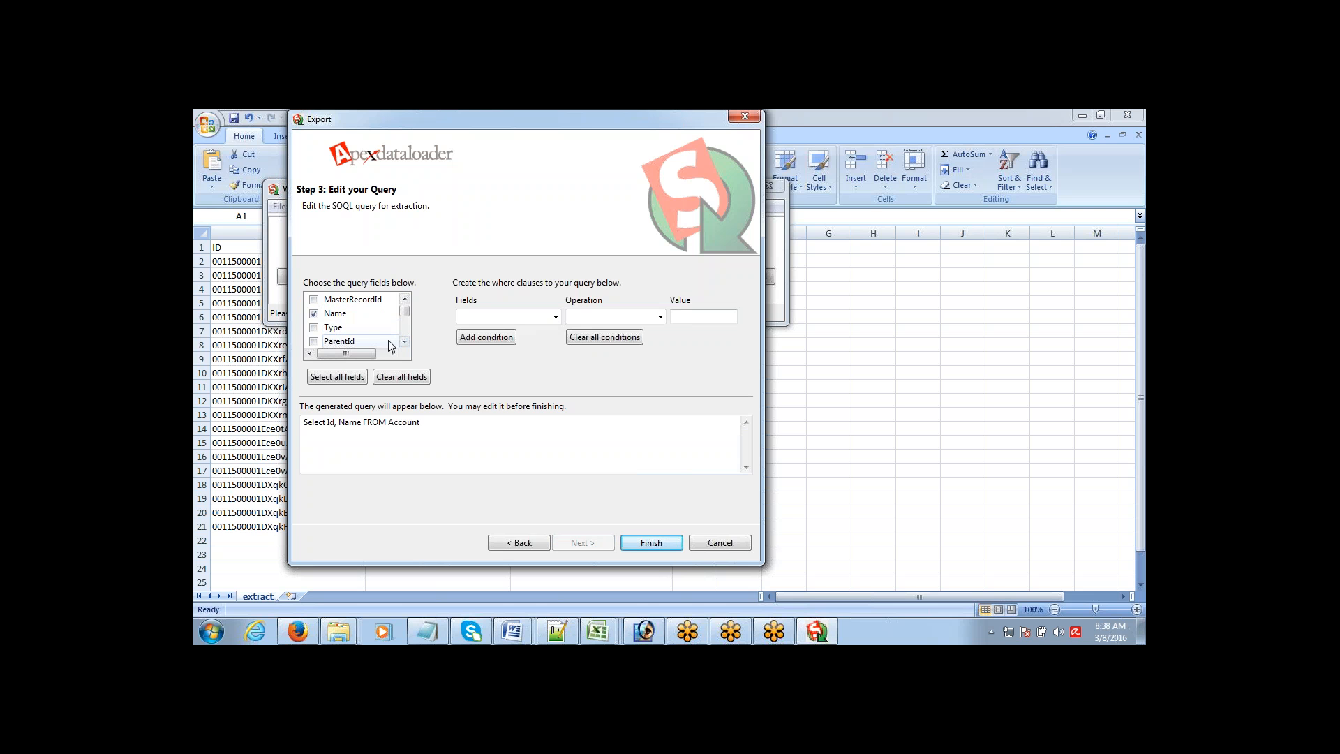
{"action": "left_click", "coordinate": [404, 342]}
{"action": "left_click", "coordinate": [405, 342]}
{"action": "left_click", "coordinate": [404, 342]}
{"action": "left_click", "coordinate": [405, 342]}
{"action": "left_click", "coordinate": [405, 341]}
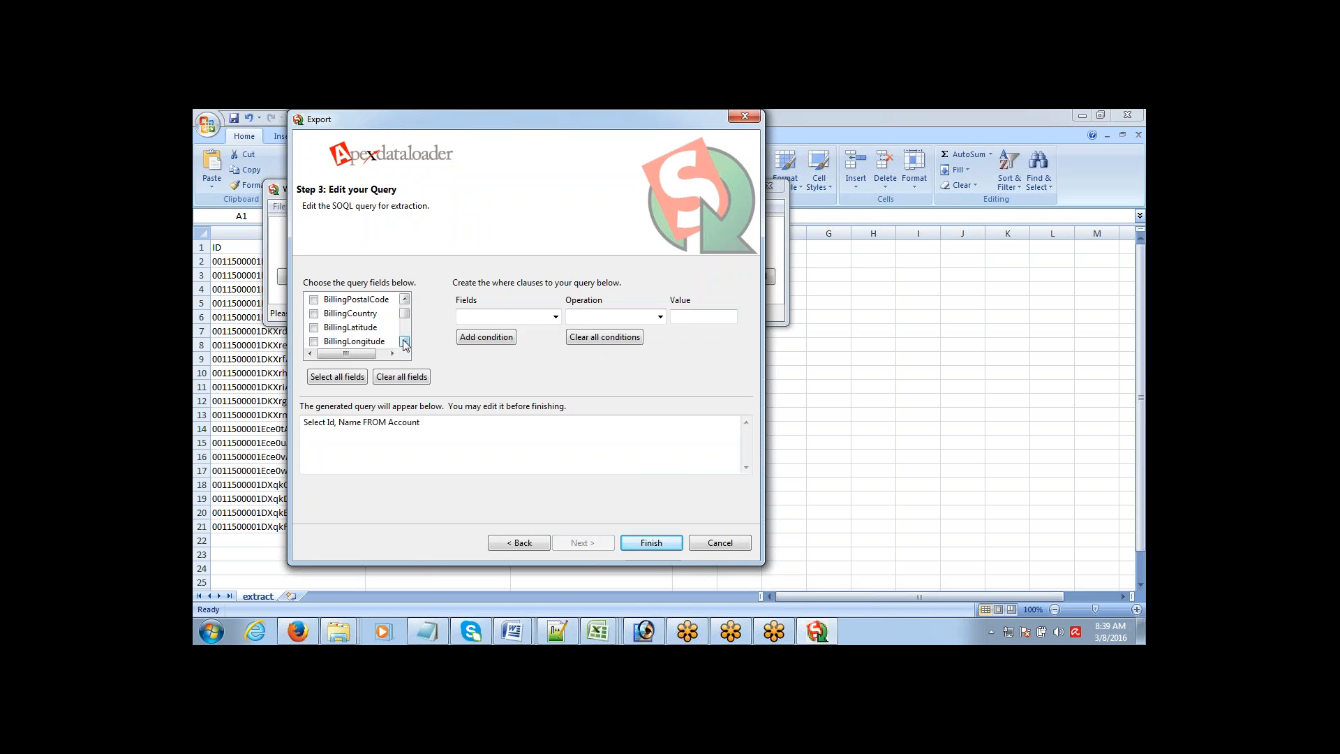
{"action": "left_click", "coordinate": [404, 341]}
{"action": "left_click", "coordinate": [405, 341]}
{"action": "left_click", "coordinate": [404, 342]}
{"action": "left_click", "coordinate": [404, 341]}
{"action": "left_click", "coordinate": [405, 342]}
{"action": "left_click", "coordinate": [405, 341]}
{"action": "left_click", "coordinate": [405, 341]}
{"action": "left_click", "coordinate": [405, 342]}
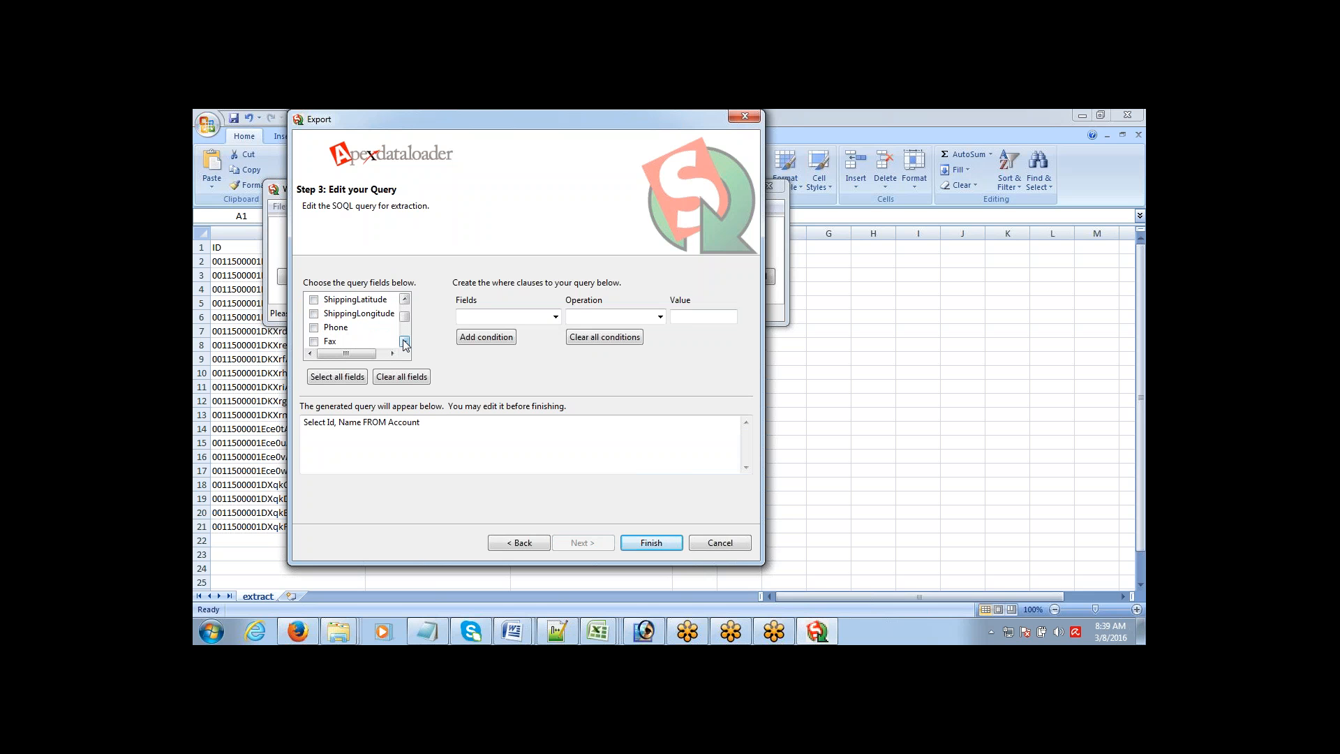
{"action": "left_click", "coordinate": [314, 327]}
{"action": "left_click", "coordinate": [405, 341]}
{"action": "left_click", "coordinate": [405, 341]}
{"action": "left_click", "coordinate": [313, 342]}
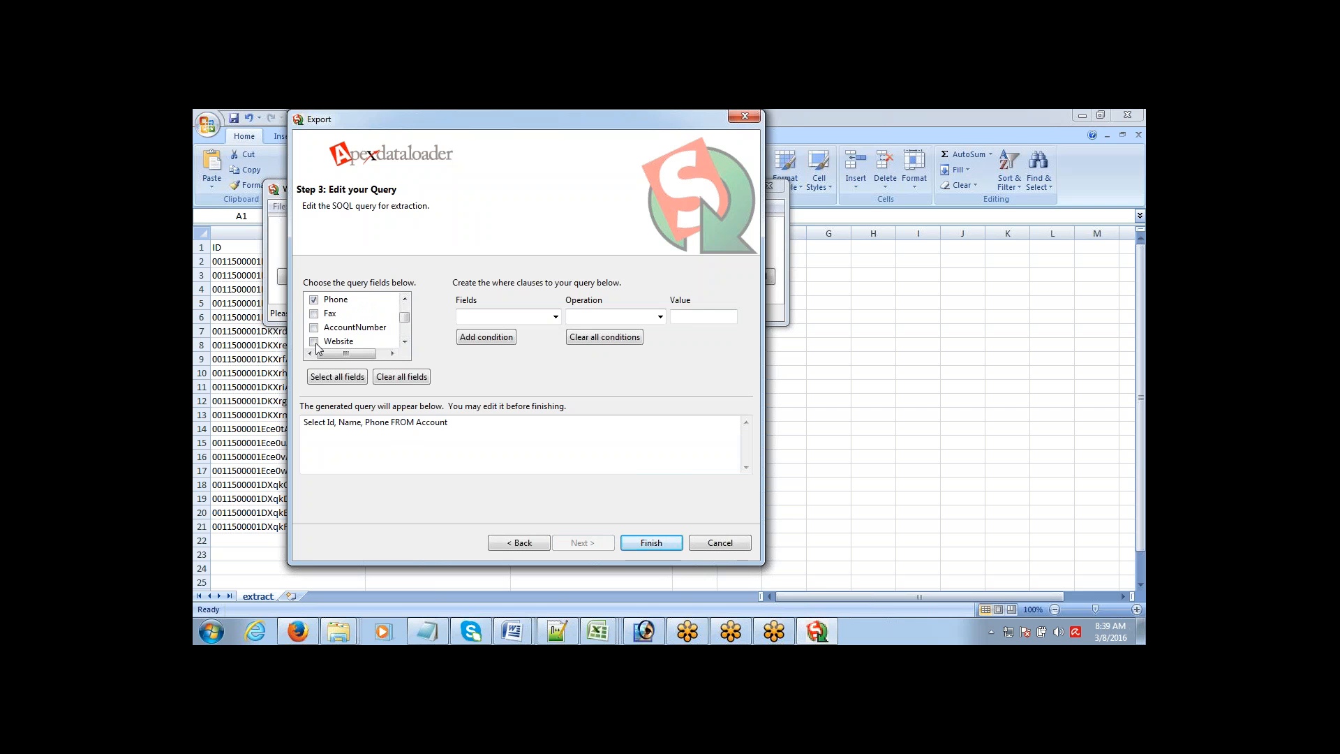
- Include the Industry, AnnualRevenue and NumberOfEmployees fields in the query as well
{"action": "left_click", "coordinate": [405, 341]}
{"action": "left_click", "coordinate": [404, 342]}
{"action": "left_click", "coordinate": [405, 341]}
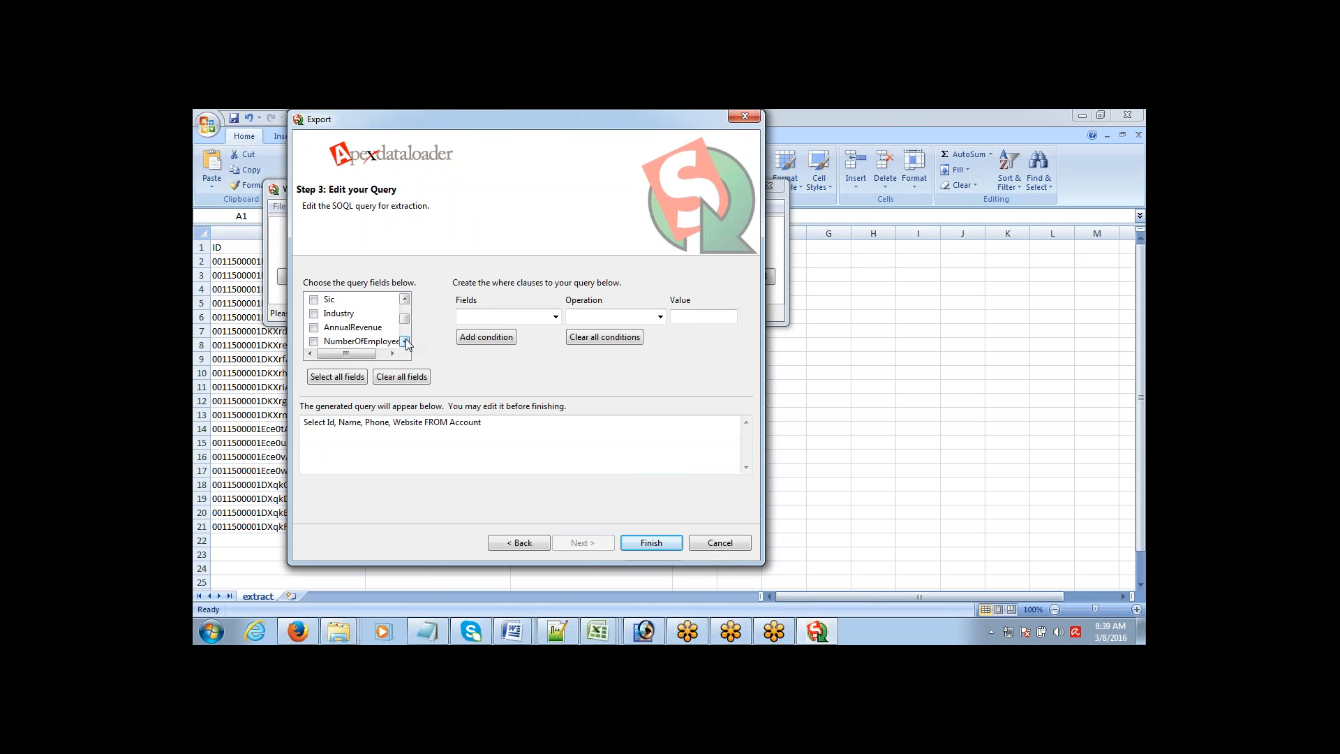
{"action": "left_click", "coordinate": [405, 341]}
{"action": "left_click", "coordinate": [314, 313]}
{"action": "left_click", "coordinate": [314, 327]}
{"action": "left_click", "coordinate": [314, 341]}
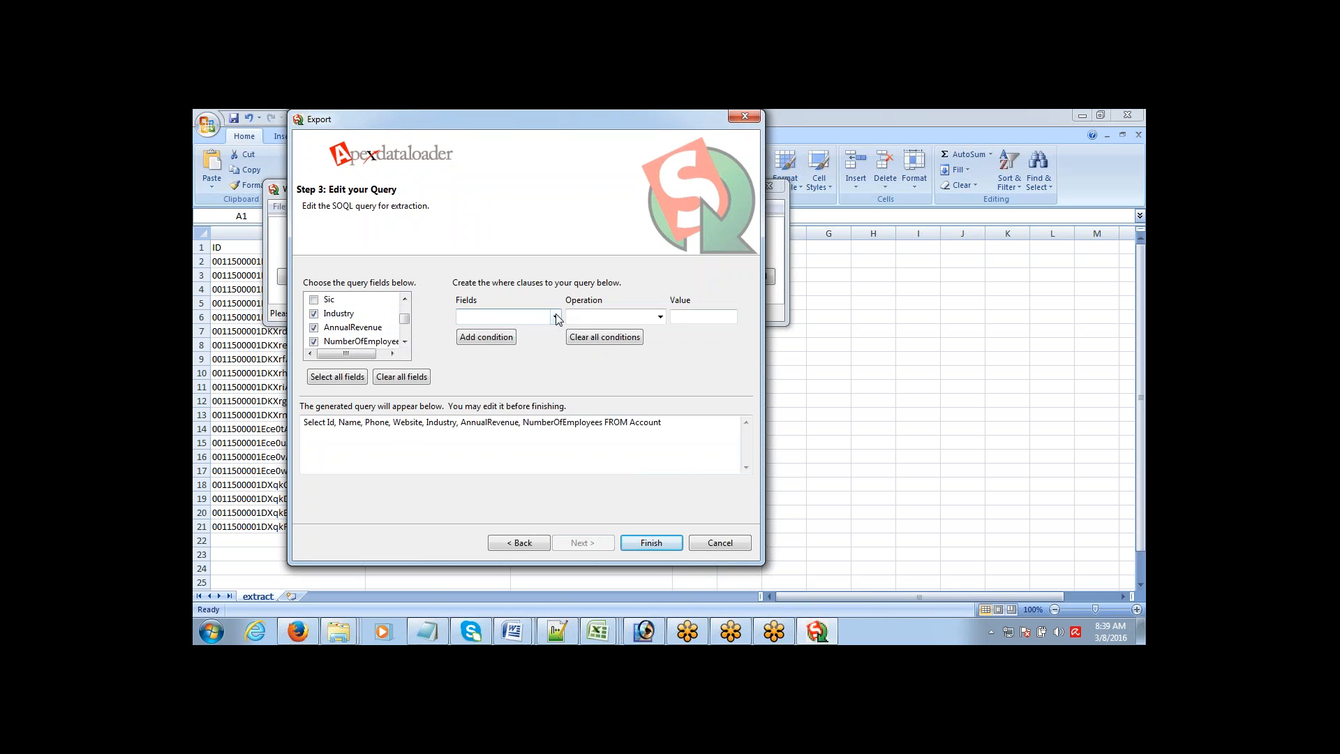
- Add a query condition that Industry is not equal to a blank value
{"action": "left_click", "coordinate": [555, 317]}
{"action": "left_click_drag", "start_coordinate": [556, 359], "coordinate": [556, 391]}
{"action": "left_click", "coordinate": [502, 401]}
{"action": "left_click", "coordinate": [660, 316]}
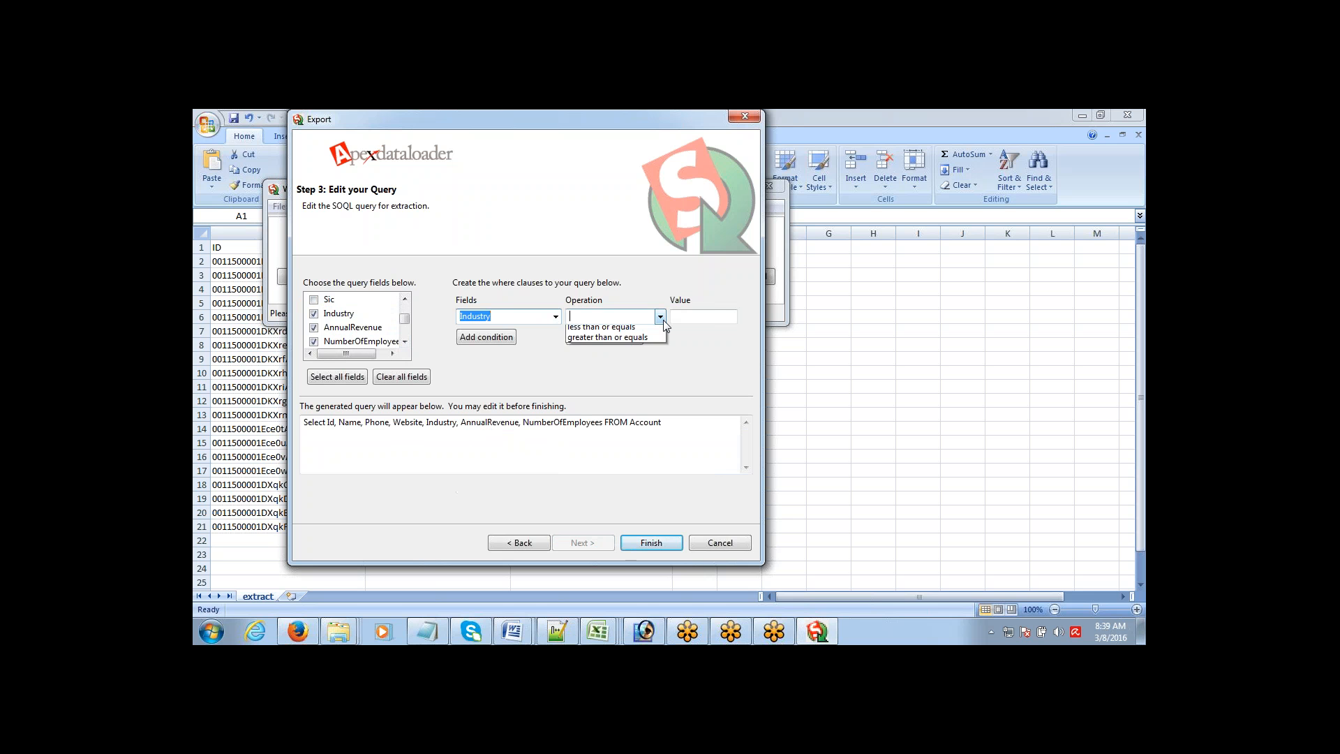
{"action": "left_click", "coordinate": [593, 340]}
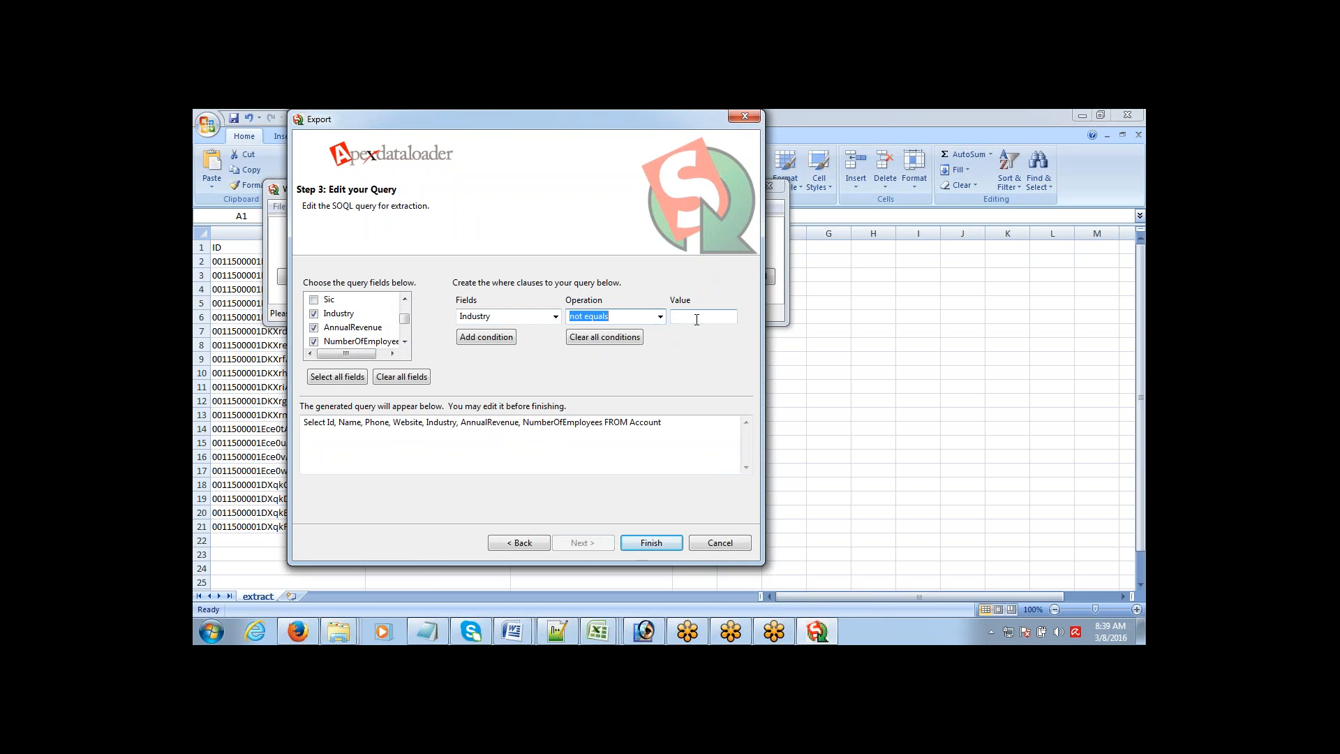
{"action": "left_click", "coordinate": [488, 337]}
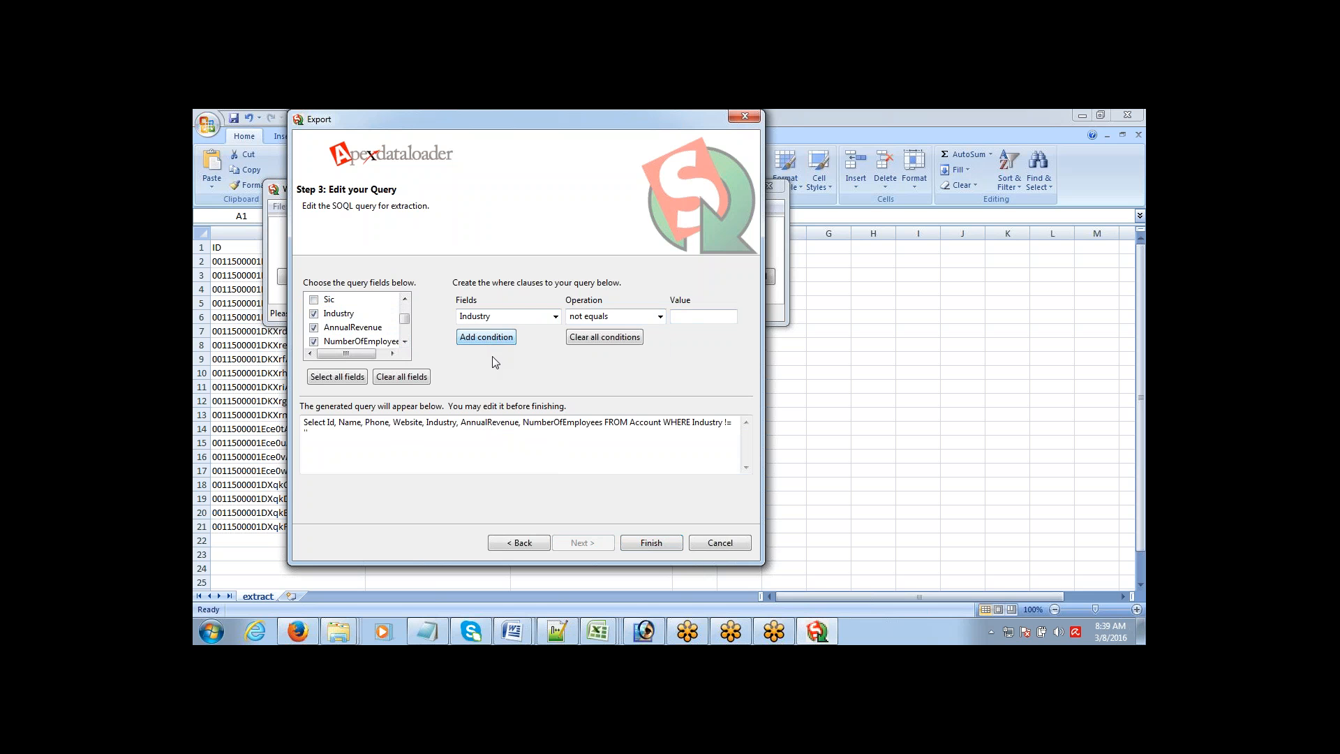
- Run the Account export, agreeing to proceed, and close the finished operation without viewing the extraction
{"action": "left_click", "coordinate": [648, 538]}
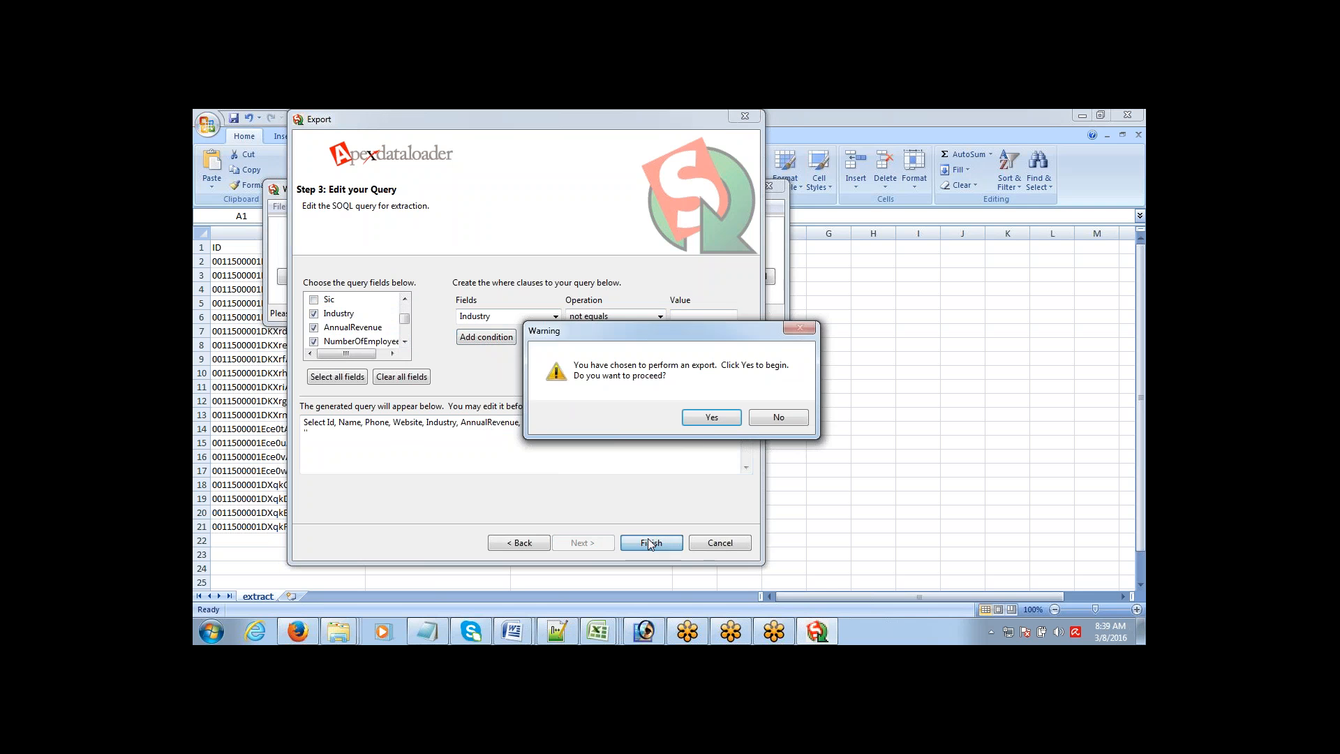
{"action": "left_click", "coordinate": [710, 419]}
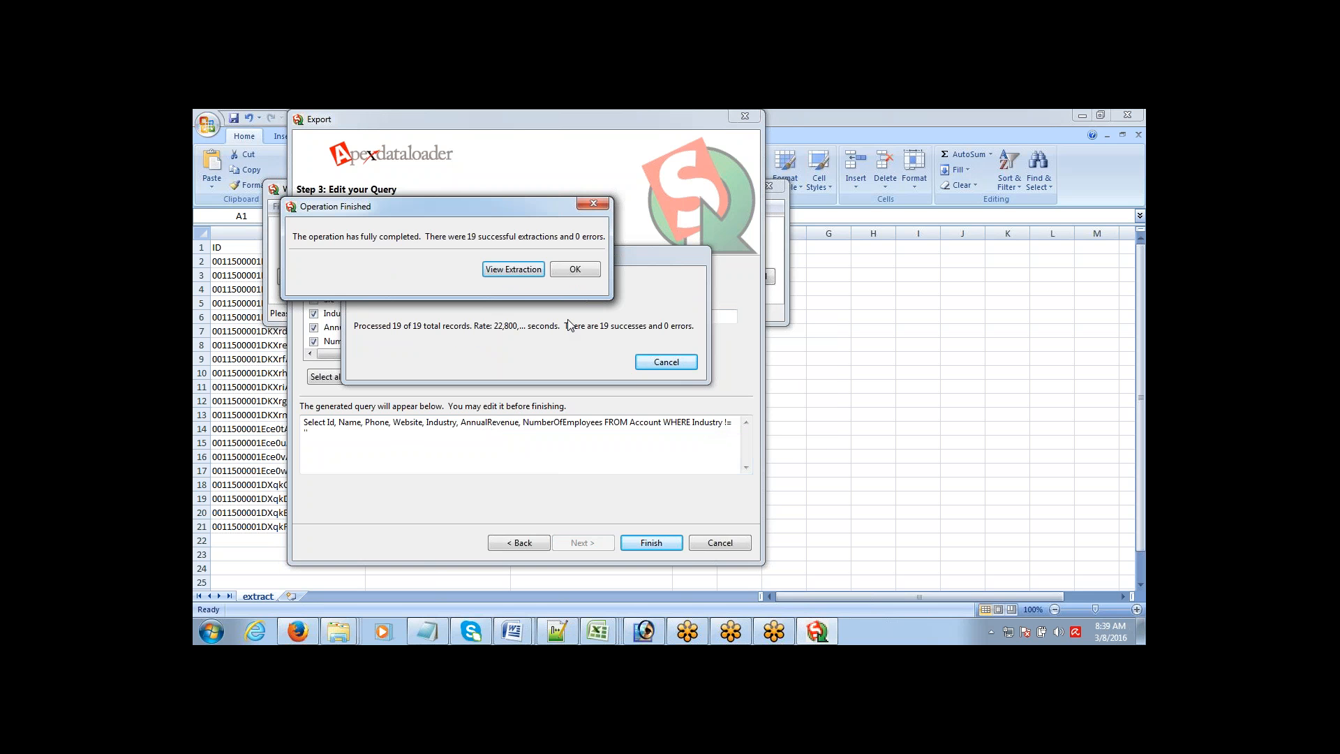
{"action": "left_click", "coordinate": [586, 269]}
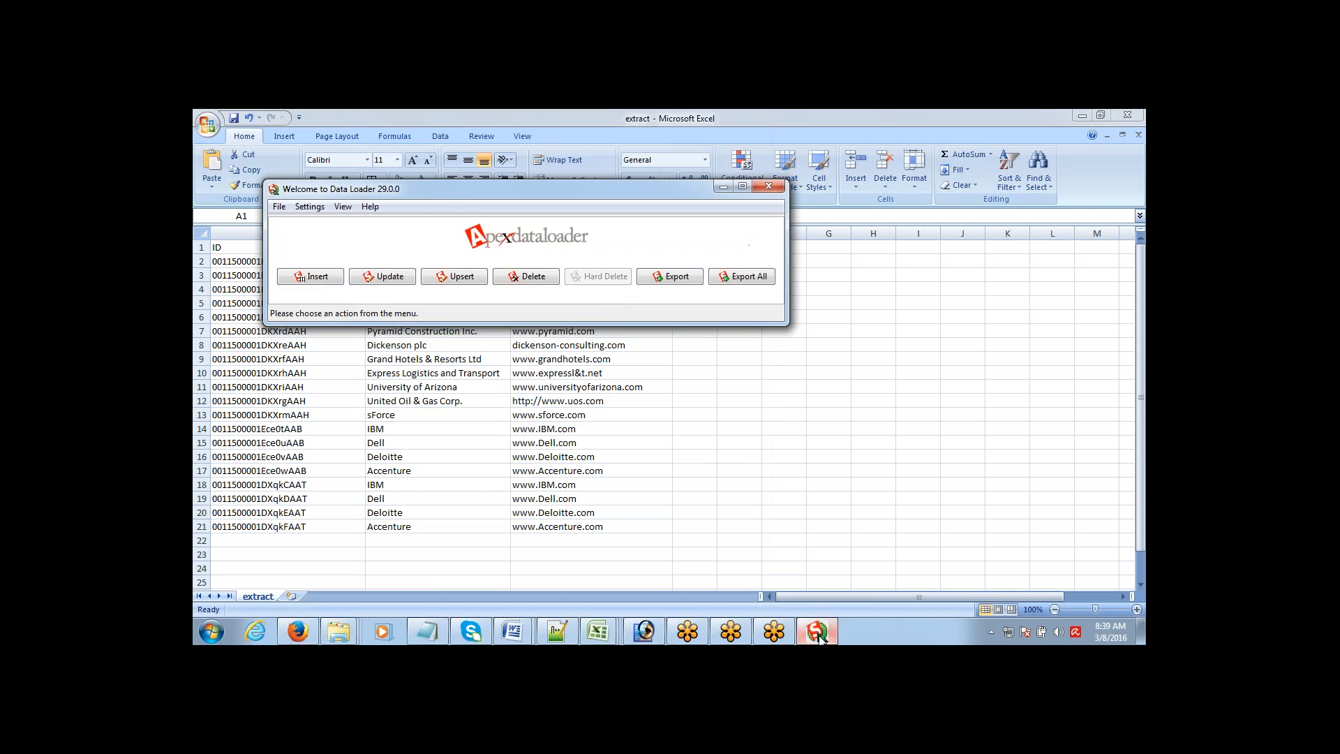
- Switch to the extract workbook in Excel and browse to the DL_22_Sept_2015 folder for a file to open
{"action": "left_click", "coordinate": [602, 631]}
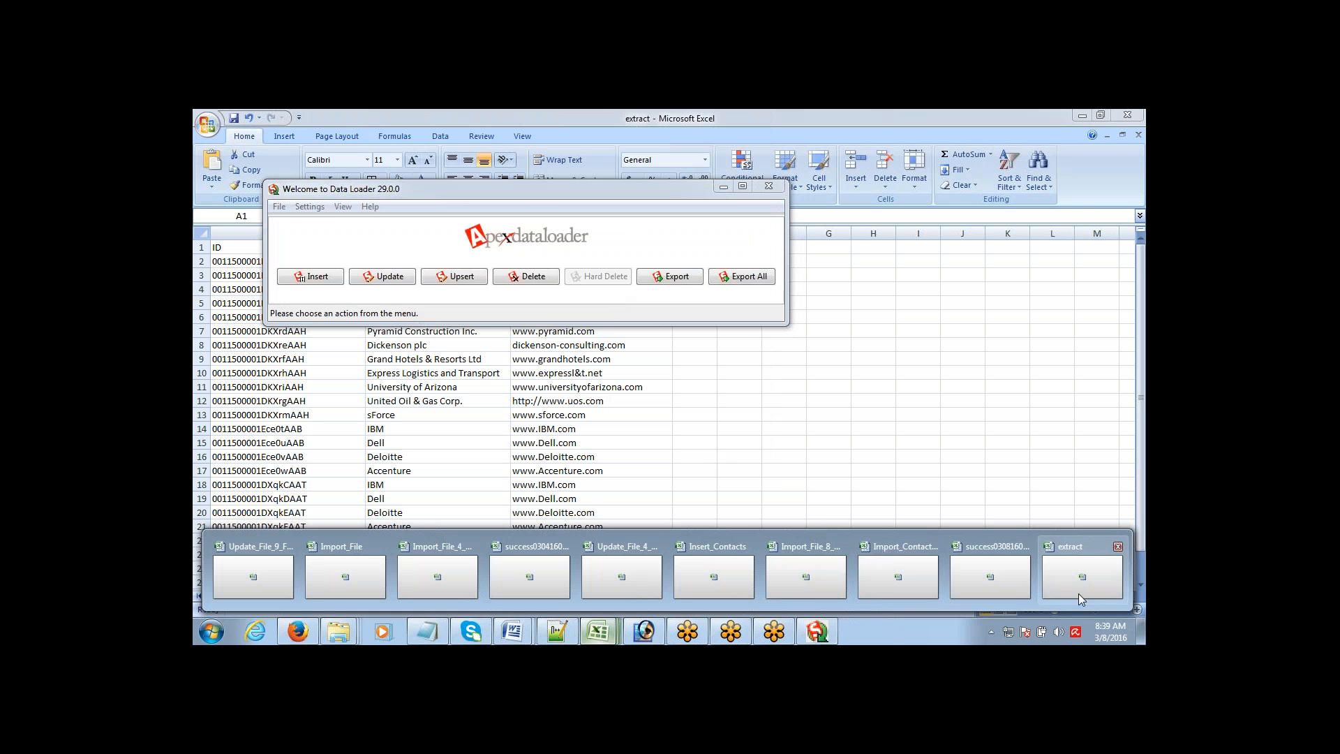
{"action": "left_click", "coordinate": [1079, 593]}
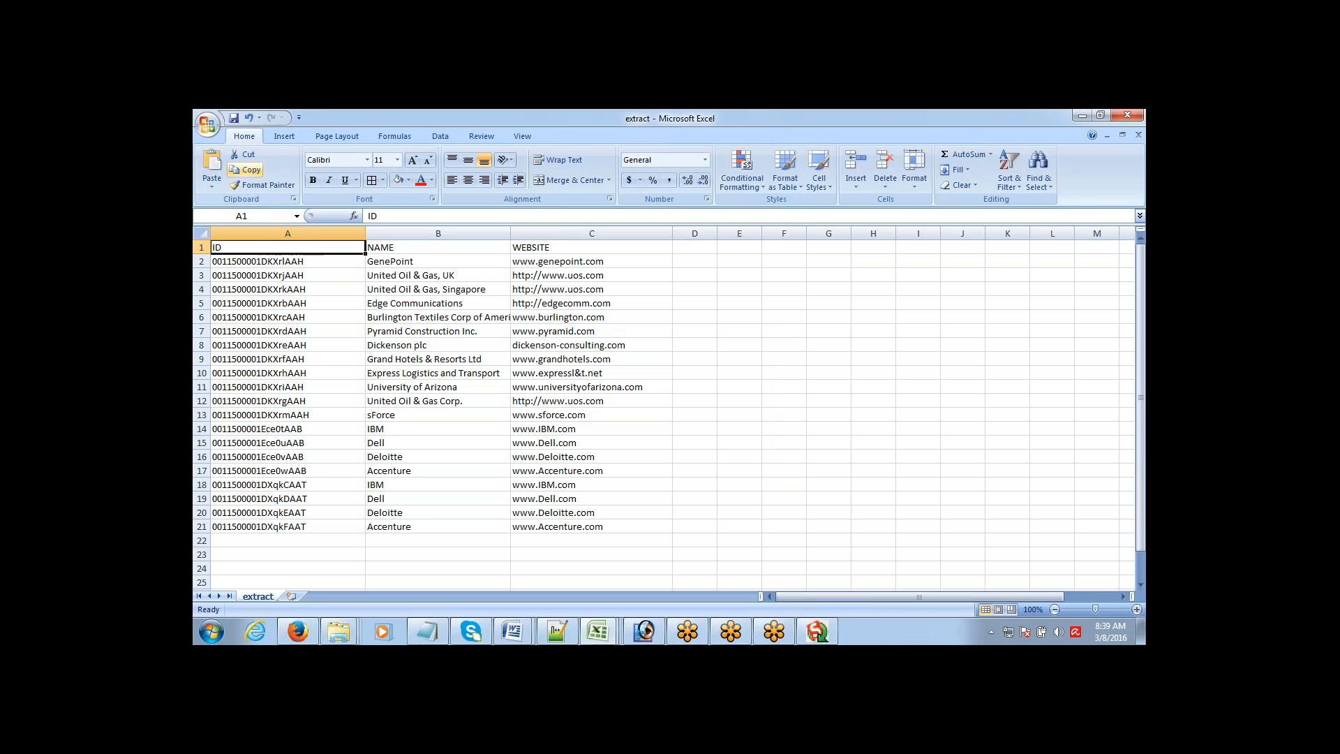
{"action": "left_click", "coordinate": [207, 125]}
{"action": "left_click", "coordinate": [221, 186]}
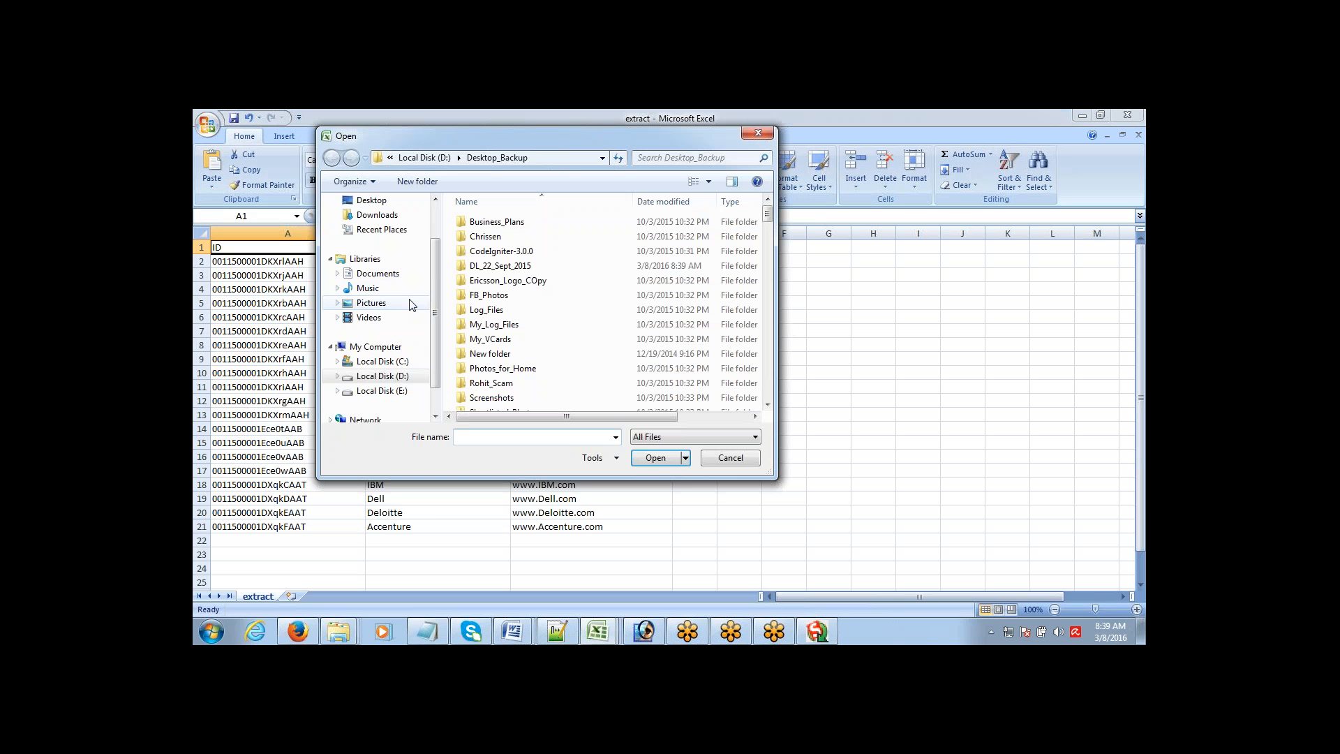
{"action": "double_click", "coordinate": [515, 267]}
{"action": "left_click", "coordinate": [515, 268]}
- Find the extract8march file in the folder and open it, accepting its different file format
{"action": "key", "text": "e"}
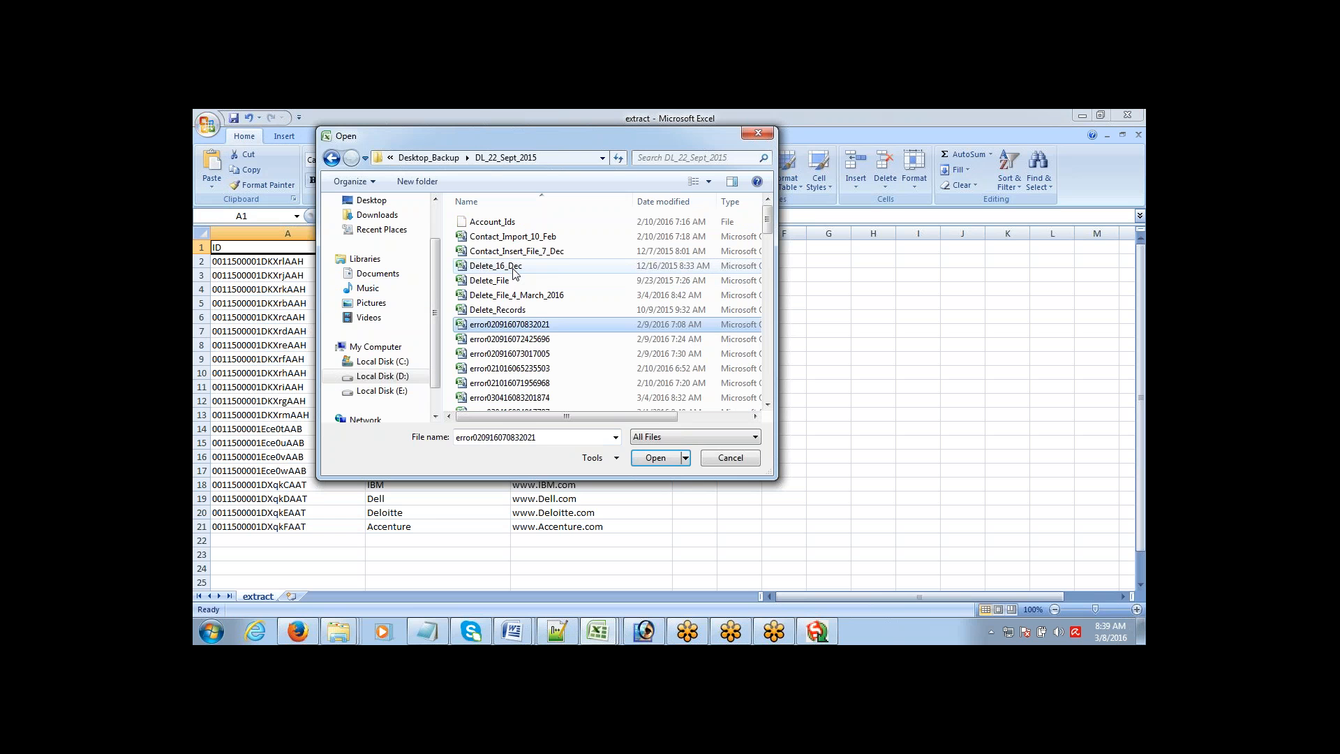
{"action": "key", "text": "Down"}
{"action": "key", "text": "Down"}
{"action": "key", "text": "Down"}
{"action": "key", "text": "Down"}
{"action": "key", "text": "Down"}
{"action": "key", "text": "Down"}
{"action": "key", "text": "Down"}
{"action": "key", "text": "Down"}
{"action": "key", "text": "Down"}
{"action": "key", "text": "Down"}
{"action": "key", "text": "Down"}
{"action": "key", "text": "Down"}
{"action": "key", "text": "Down"}
{"action": "key", "text": "Down"}
{"action": "key", "text": "Down"}
{"action": "key", "text": "Down"}
{"action": "key", "text": "Down"}
{"action": "key", "text": "Down"}
{"action": "key", "text": "Down"}
{"action": "key", "text": "Down"}
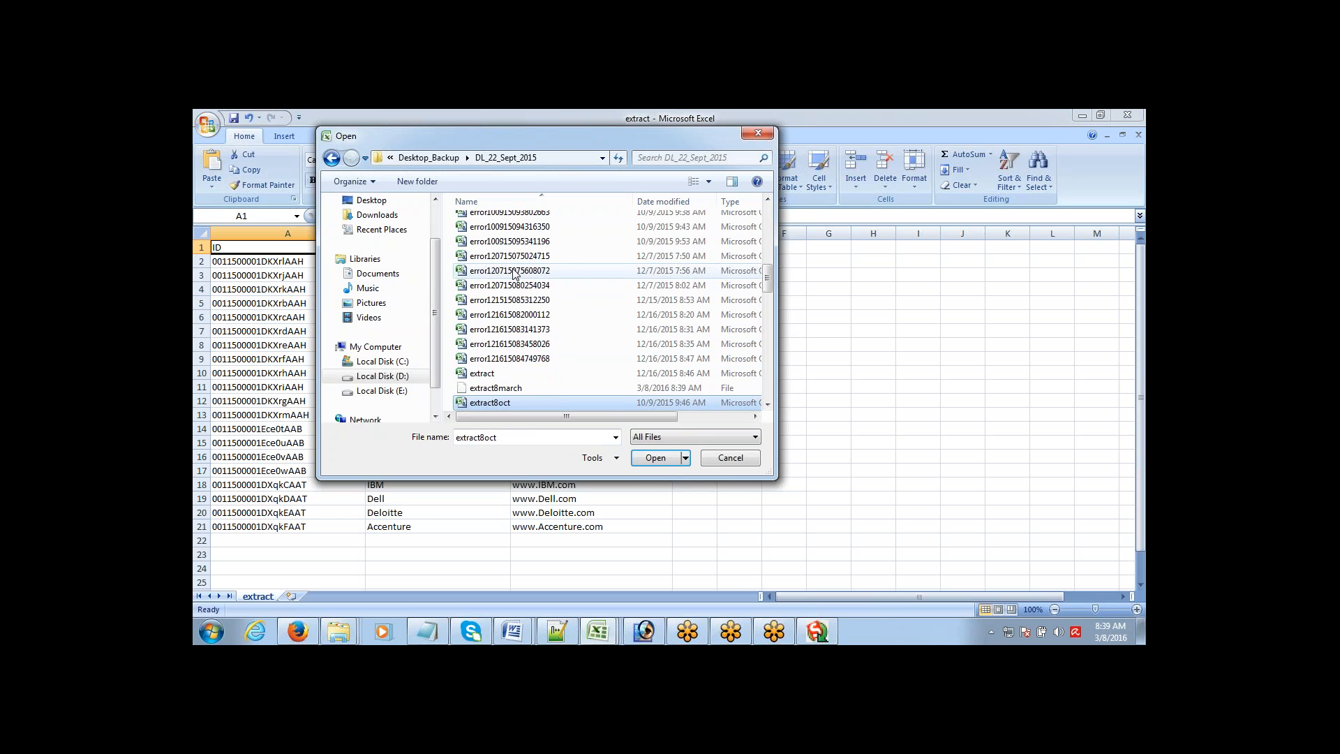
{"action": "key", "text": "Down"}
{"action": "key", "text": "Down"}
{"action": "key", "text": "Down"}
{"action": "key", "text": "Up"}
{"action": "key", "text": "Up"}
{"action": "key", "text": "Up"}
{"action": "key", "text": "Up"}
{"action": "key", "text": "Up"}
{"action": "key", "text": "Up"}
{"action": "key", "text": "Up"}
{"action": "key", "text": "Up"}
{"action": "key", "text": "Up"}
{"action": "key", "text": "Up"}
{"action": "key", "text": "Up"}
{"action": "key", "text": "Up"}
{"action": "key", "text": "Up"}
{"action": "key", "text": "Up"}
{"action": "key", "text": "Up"}
{"action": "key", "text": "Up"}
{"action": "key", "text": "Up"}
{"action": "key", "text": "Up"}
{"action": "key", "text": "Up"}
{"action": "key", "text": "Up"}
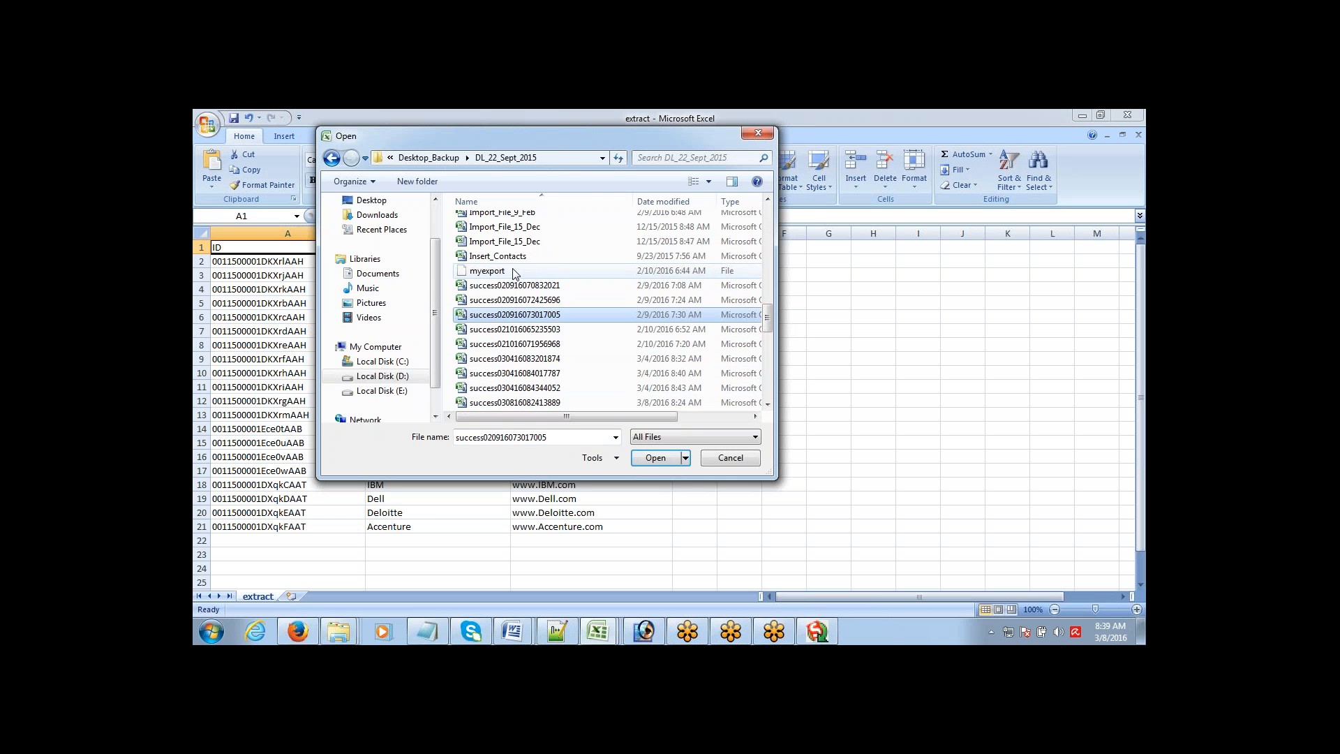
{"action": "key", "text": "Up"}
{"action": "key", "text": "Up"}
{"action": "key", "text": "Up"}
{"action": "key", "text": "Up"}
{"action": "key", "text": "Up"}
{"action": "key", "text": "Up"}
{"action": "key", "text": "Up"}
{"action": "key", "text": "Up"}
{"action": "key", "text": "Up"}
{"action": "key", "text": "Up"}
{"action": "key", "text": "Up"}
{"action": "key", "text": "Up"}
{"action": "key", "text": "Up"}
{"action": "key", "text": "Down"}
{"action": "key", "text": "Down"}
{"action": "key", "text": "Down"}
{"action": "key", "text": "Down"}
{"action": "key", "text": "Down"}
{"action": "key", "text": "Down"}
{"action": "key", "text": "Down"}
{"action": "key", "text": "Down"}
{"action": "key", "text": "Down"}
{"action": "key", "text": "Down"}
{"action": "key", "text": "Down"}
{"action": "key", "text": "Down"}
{"action": "key", "text": "Down"}
{"action": "key", "text": "Down"}
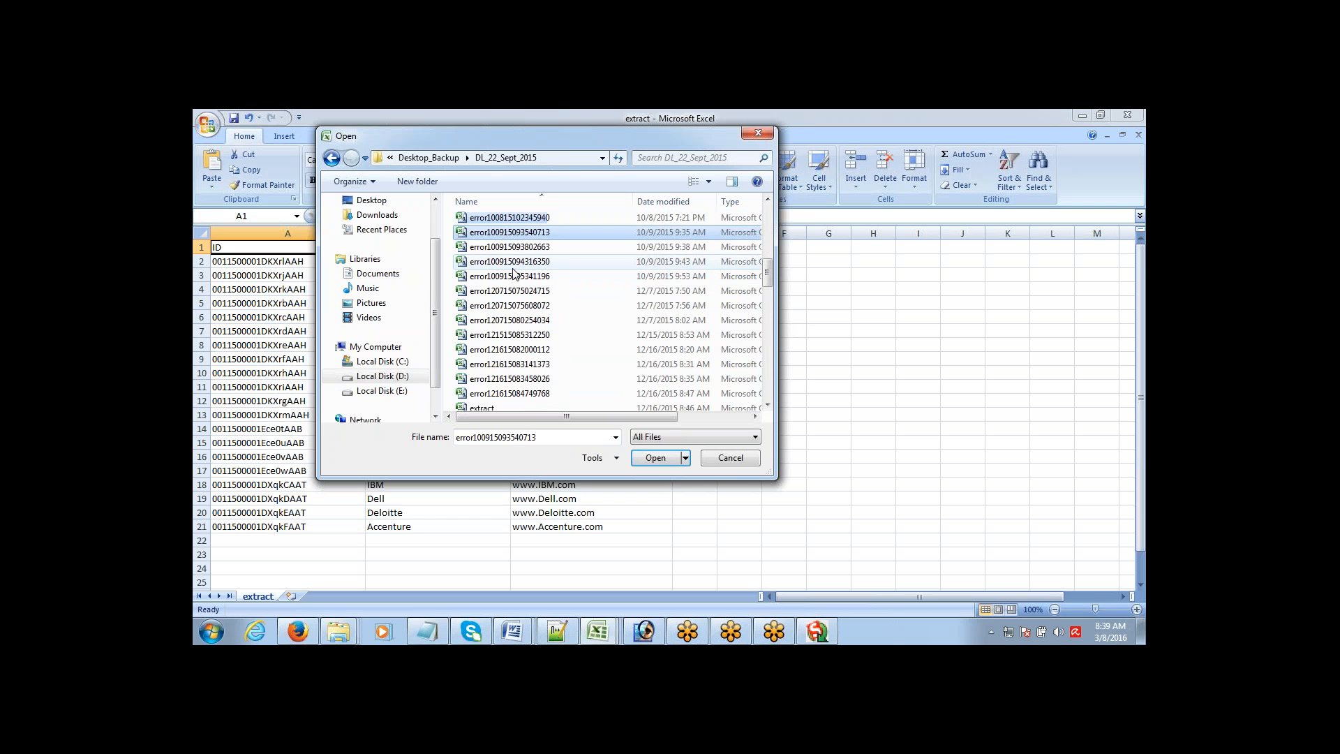
{"action": "key", "text": "Down"}
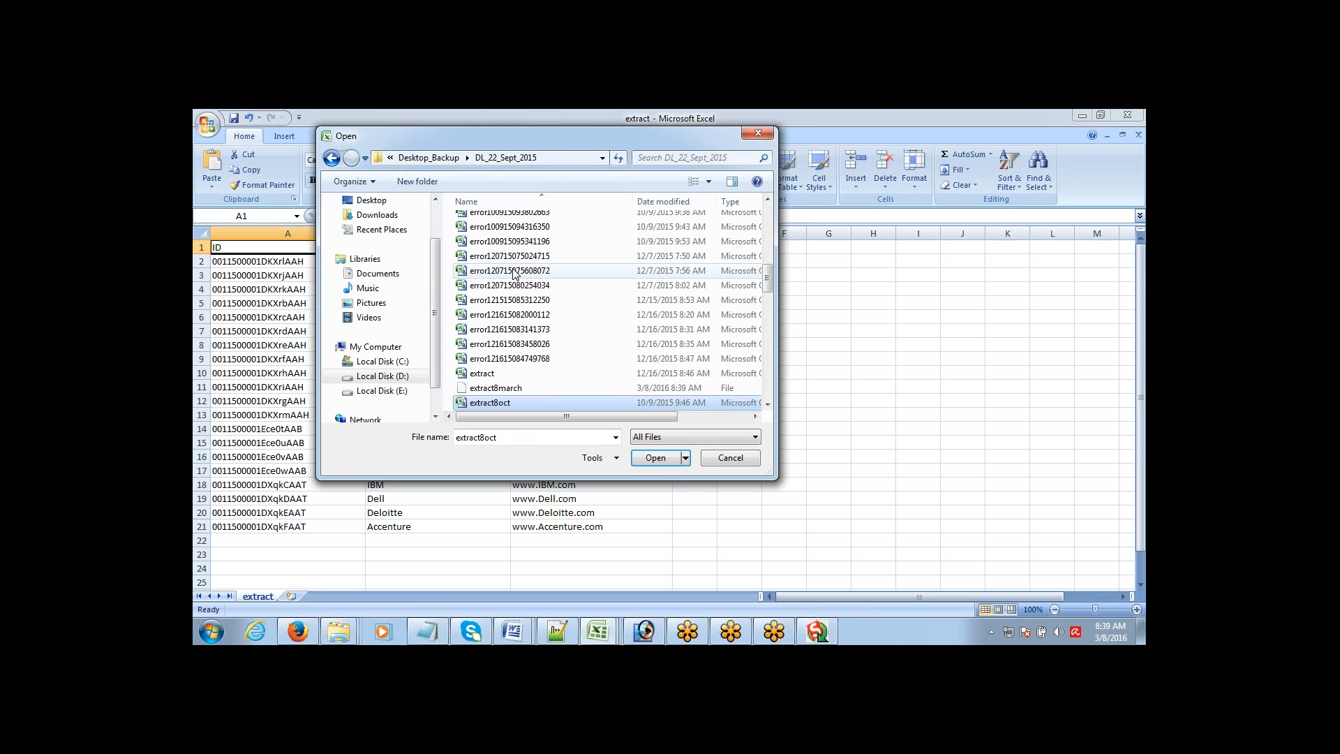
{"action": "key", "text": "Up"}
{"action": "key", "text": "Return"}
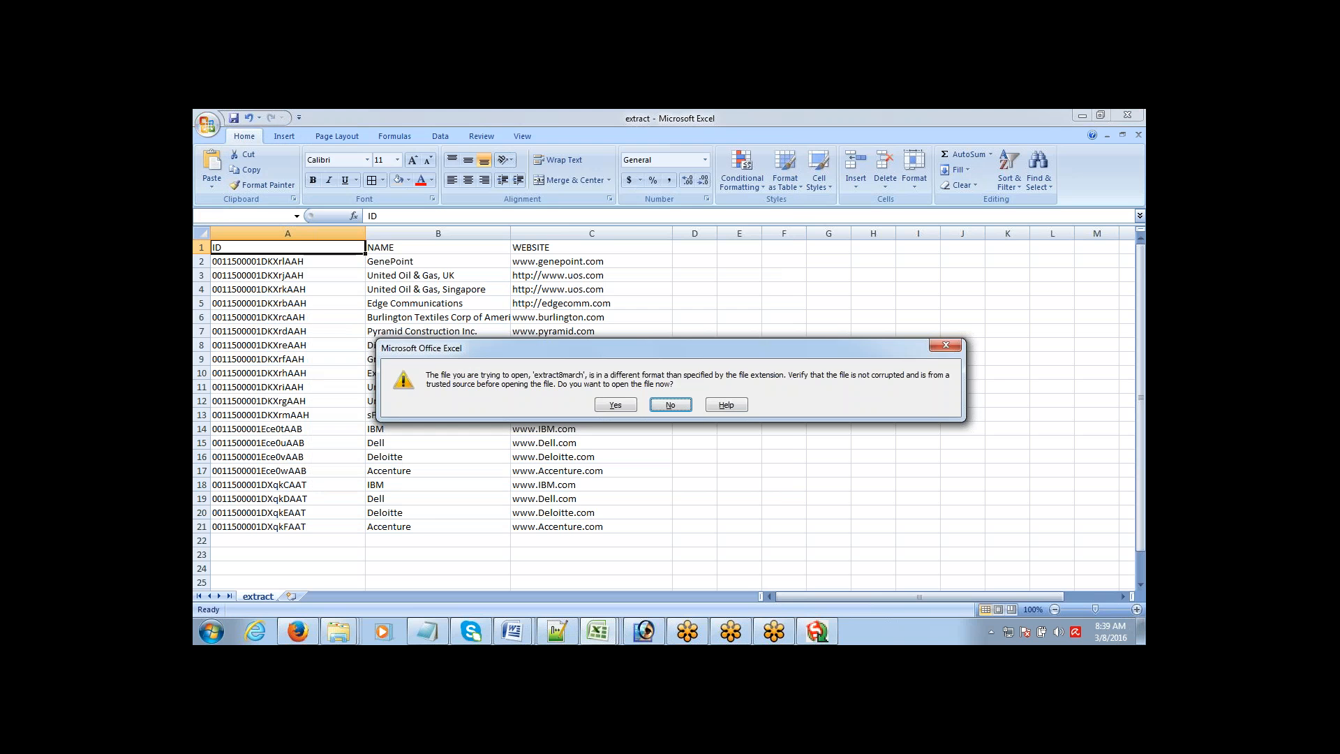
{"action": "left_click", "coordinate": [616, 406]}
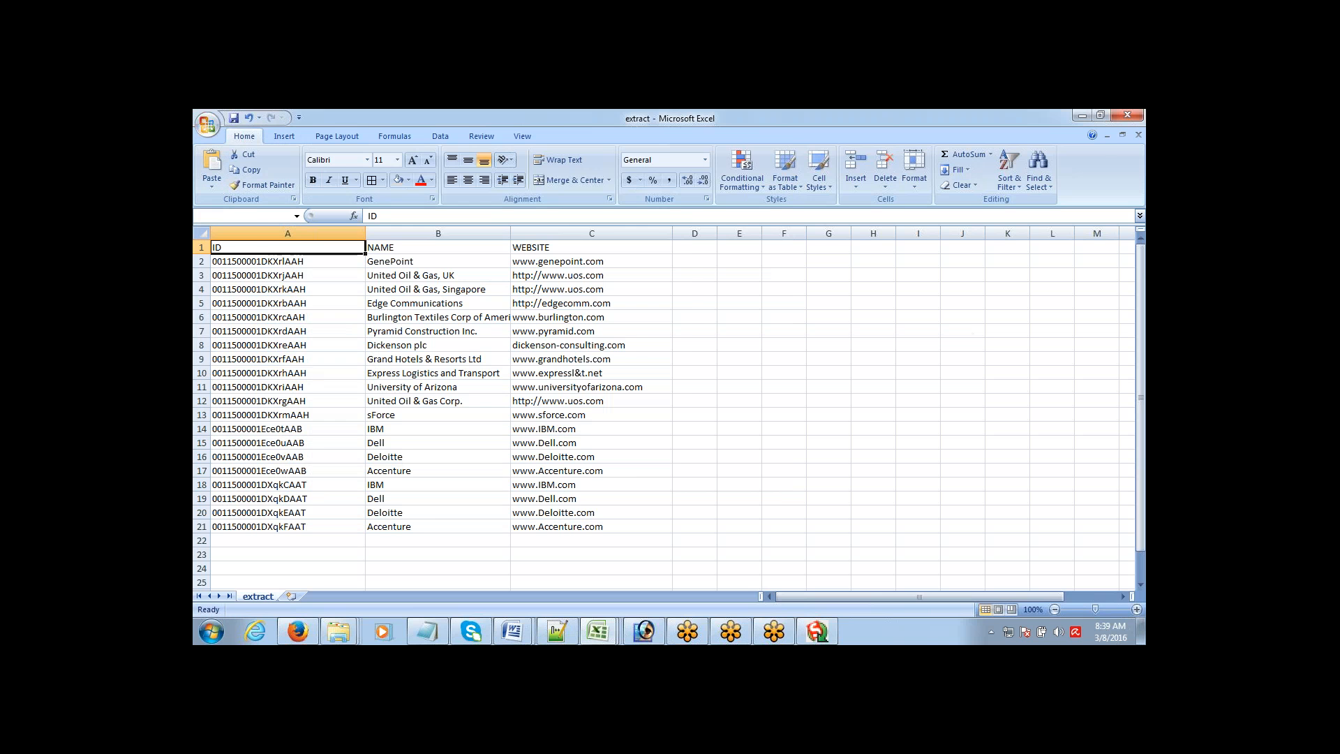
- Import the file's text with Comma added as a delimiter and finish the Text Import Wizard
{"action": "left_click", "coordinate": [586, 467]}
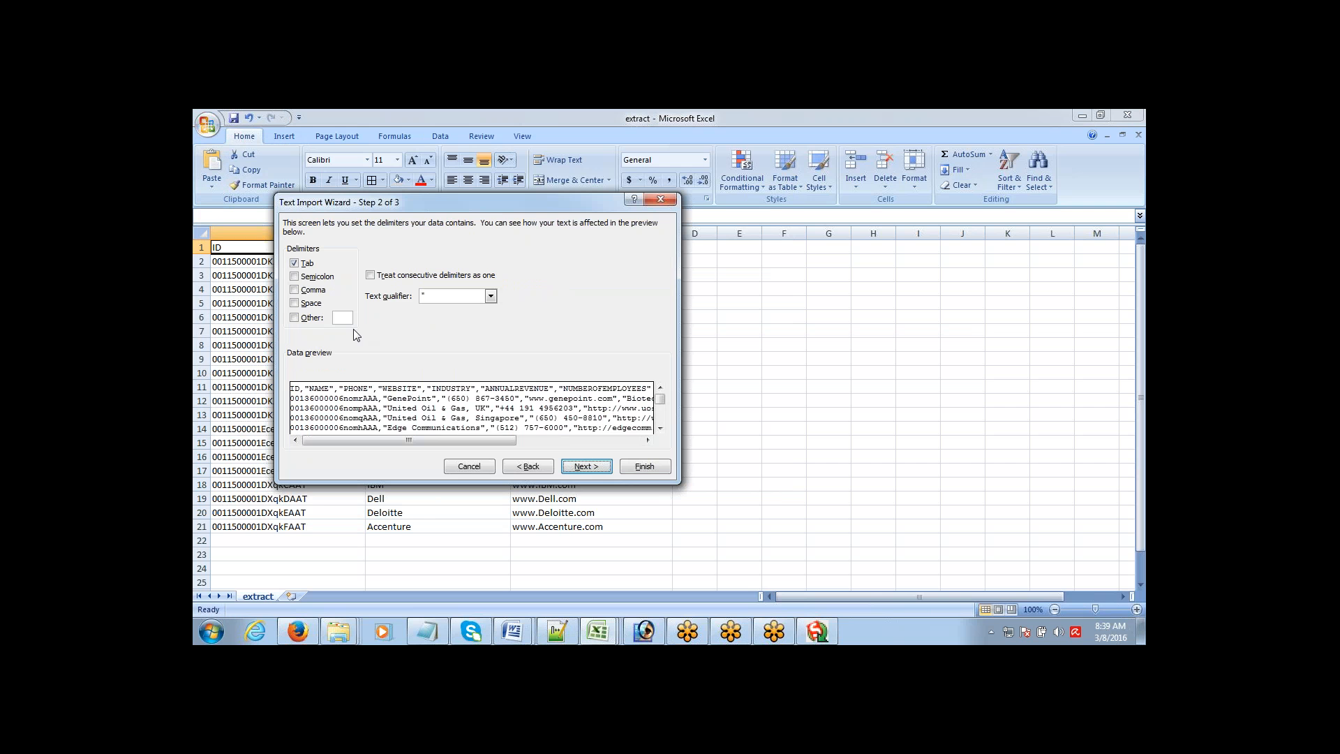
{"action": "left_click", "coordinate": [294, 290]}
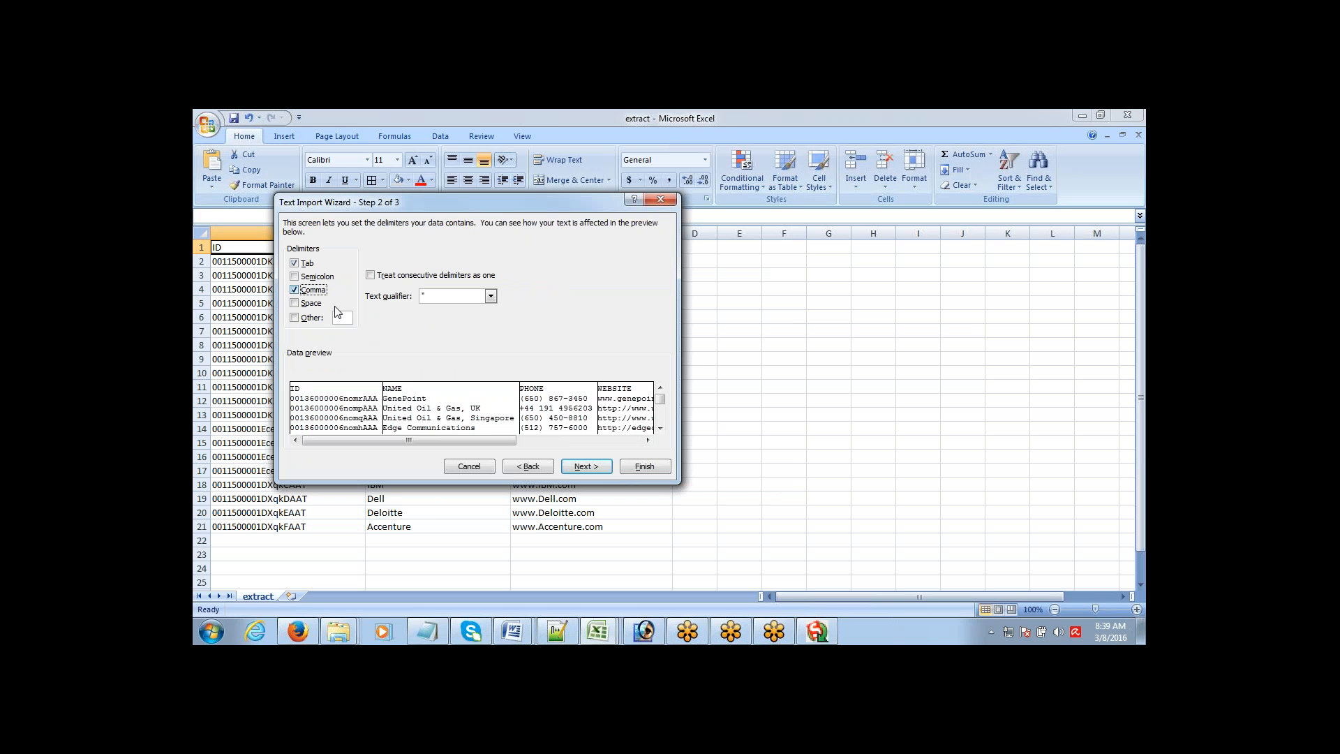
{"action": "left_click", "coordinate": [586, 466]}
{"action": "left_click", "coordinate": [637, 469]}
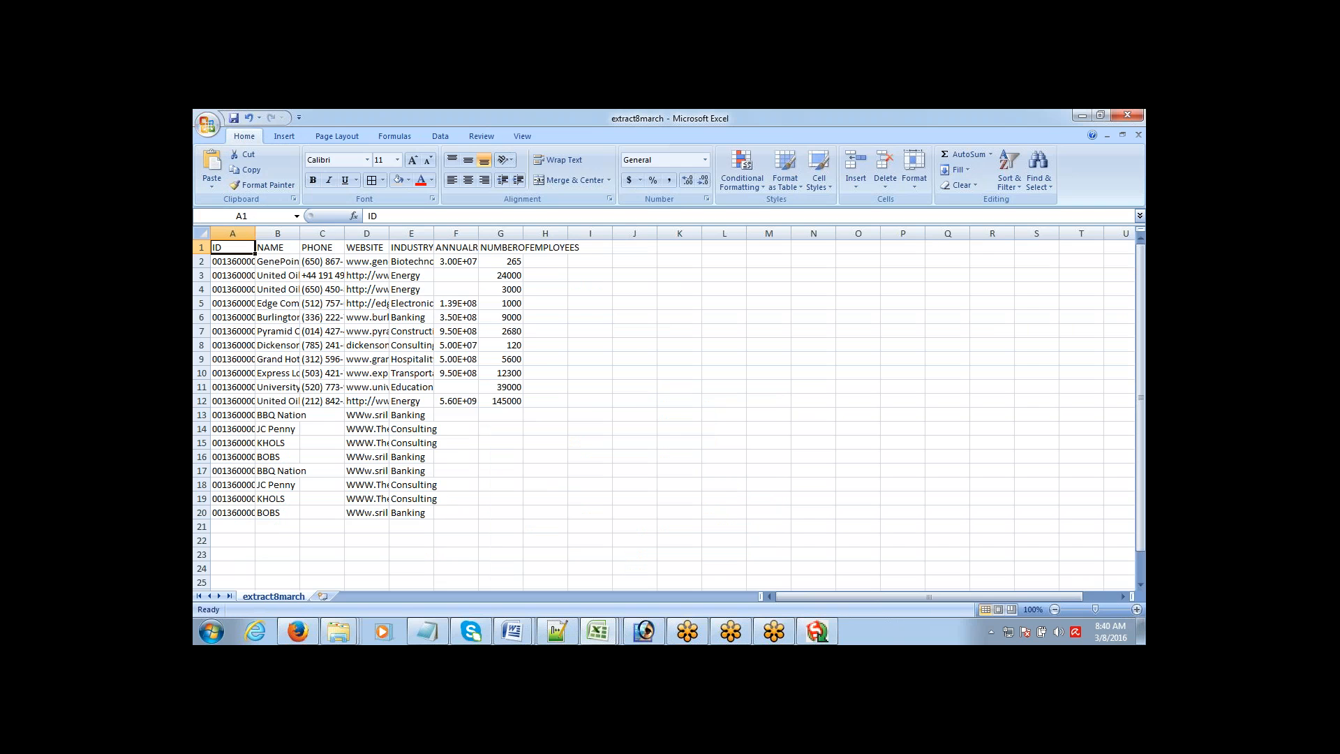
- Widen the ID, NAME, PHONE, WEBSITE, INDUSTRY, ANNUALREVENUE and NUMBEROFEMPLOYEES columns so their contents are readable
{"action": "double_click", "coordinate": [255, 231]}
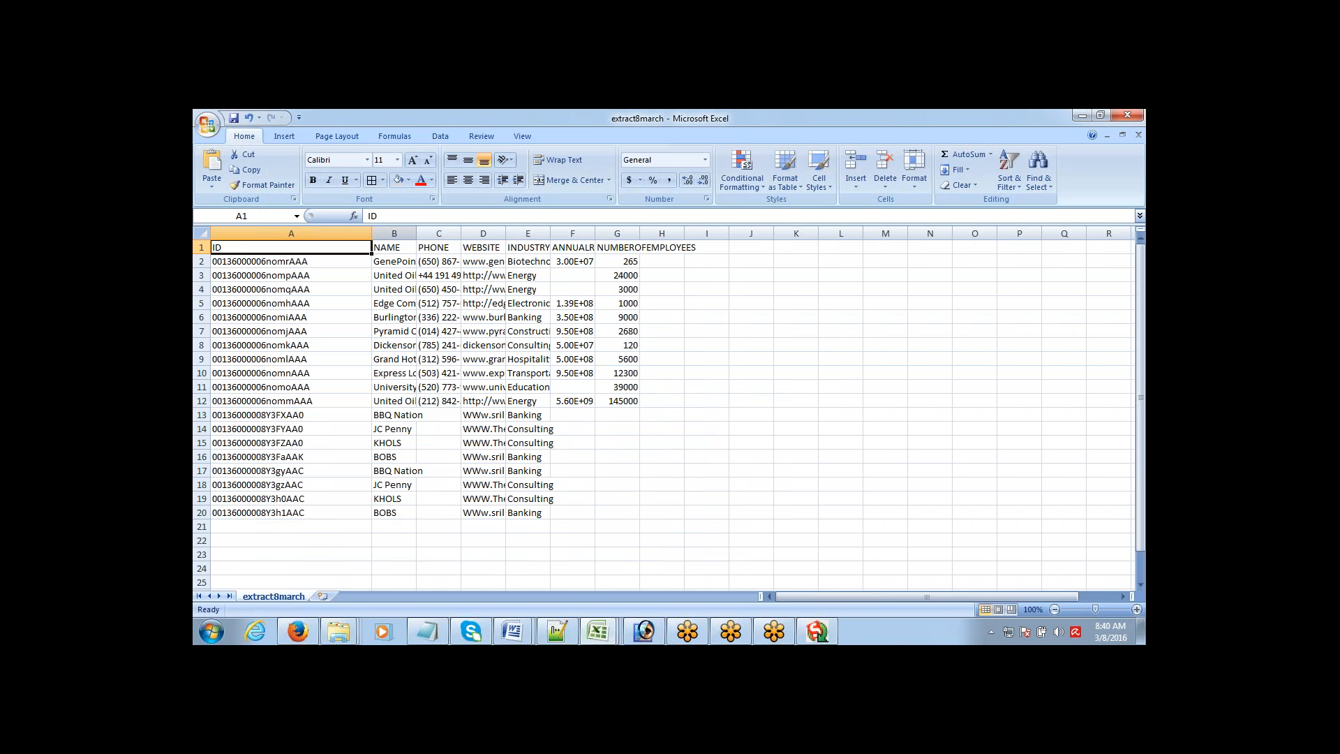
{"action": "double_click", "coordinate": [418, 233]}
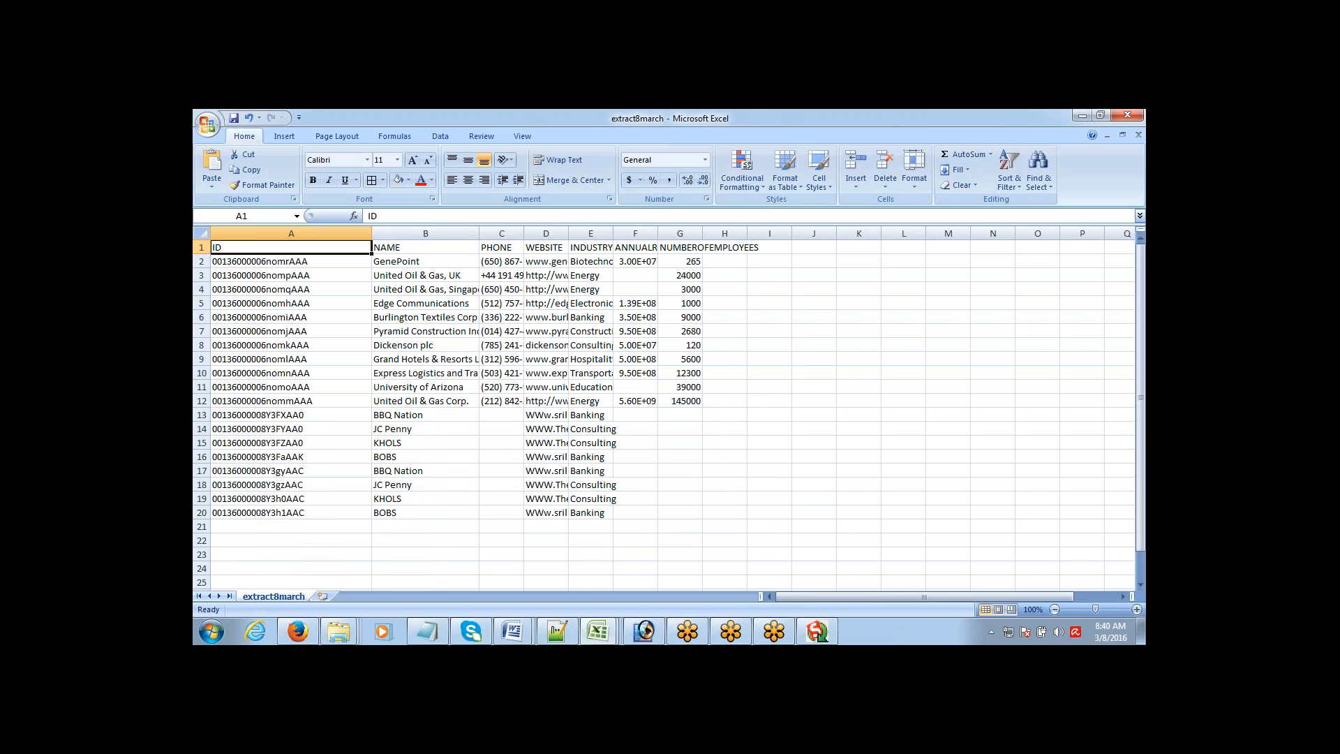
{"action": "double_click", "coordinate": [528, 232]}
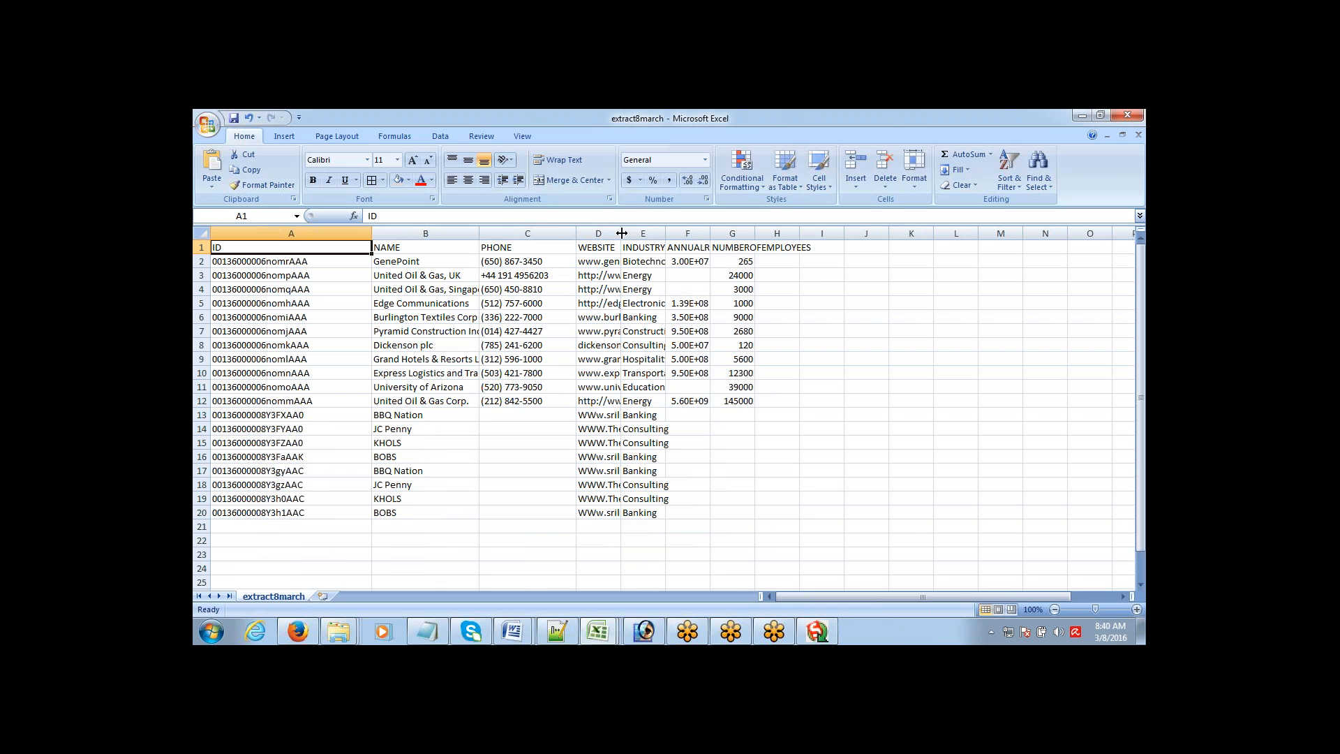
{"action": "left_click_drag", "start_coordinate": [634, 233], "coordinate": [990, 233]}
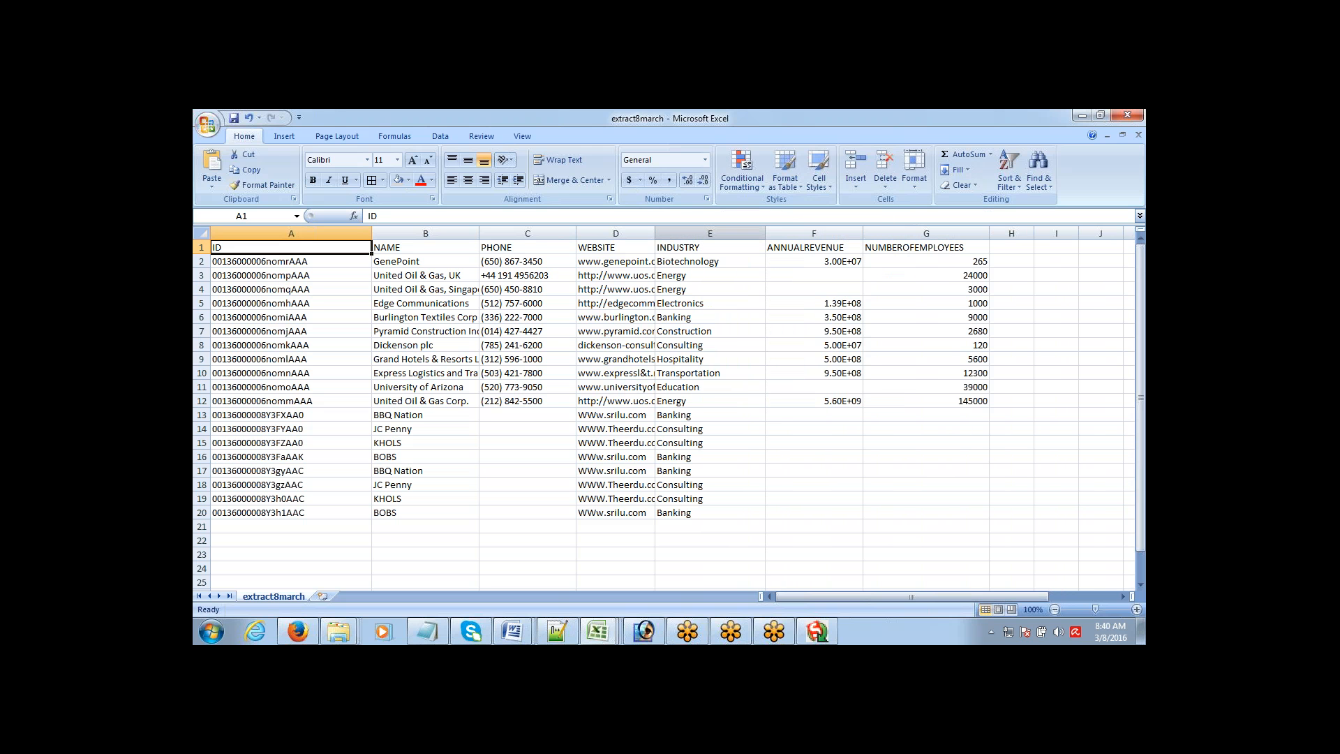
{"action": "left_click_drag", "start_coordinate": [657, 233], "coordinate": [716, 233]}
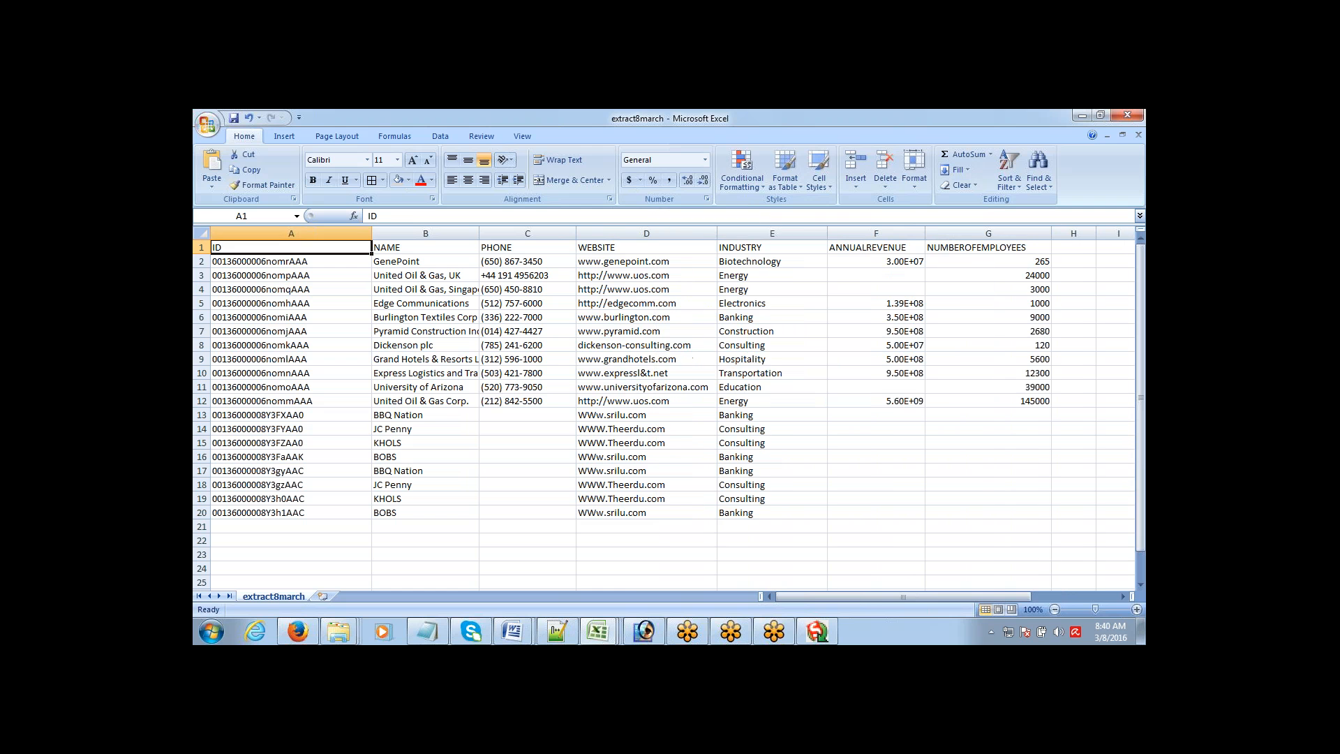
- Look over the exported records and check the extent of the ID column from its header to the last record
{"action": "left_click", "coordinate": [769, 357]}
{"action": "key", "text": "Left"}
{"action": "key", "text": "Left"}
{"action": "key", "text": "Left"}
{"action": "key", "text": "Left"}
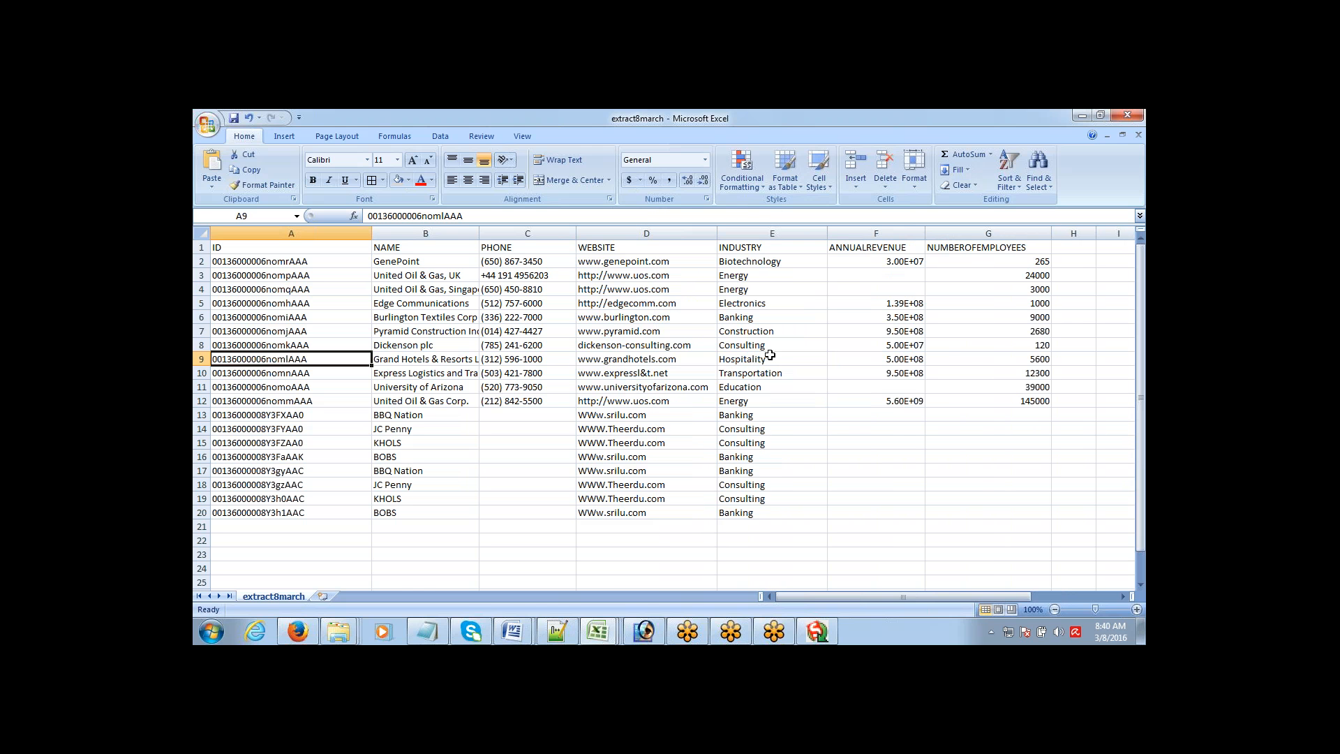
{"action": "key", "text": "Down"}
{"action": "key", "text": "Down"}
{"action": "key", "text": "Down"}
{"action": "key", "text": "Down"}
{"action": "key", "text": "Down"}
{"action": "key", "text": "ctrl+Up"}
{"action": "key", "text": "Down"}
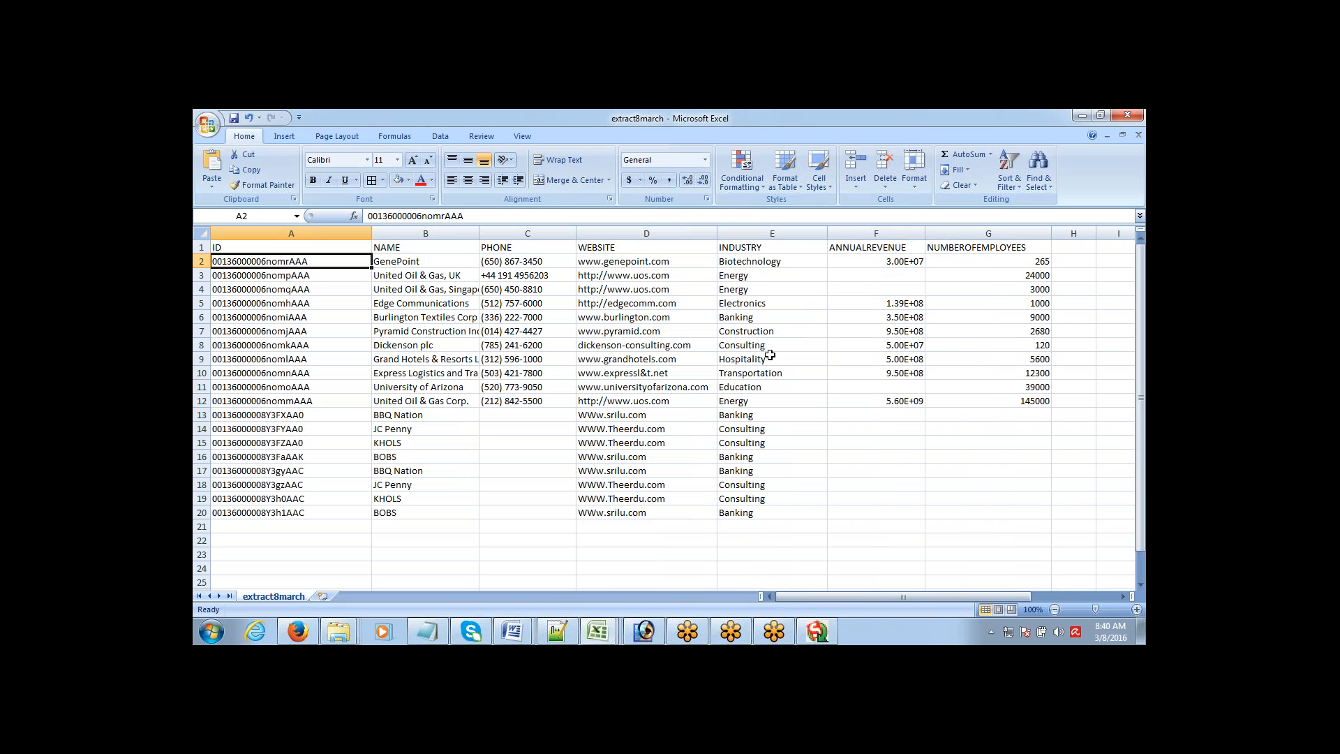
{"action": "key", "text": "ctrl+shift+Down"}
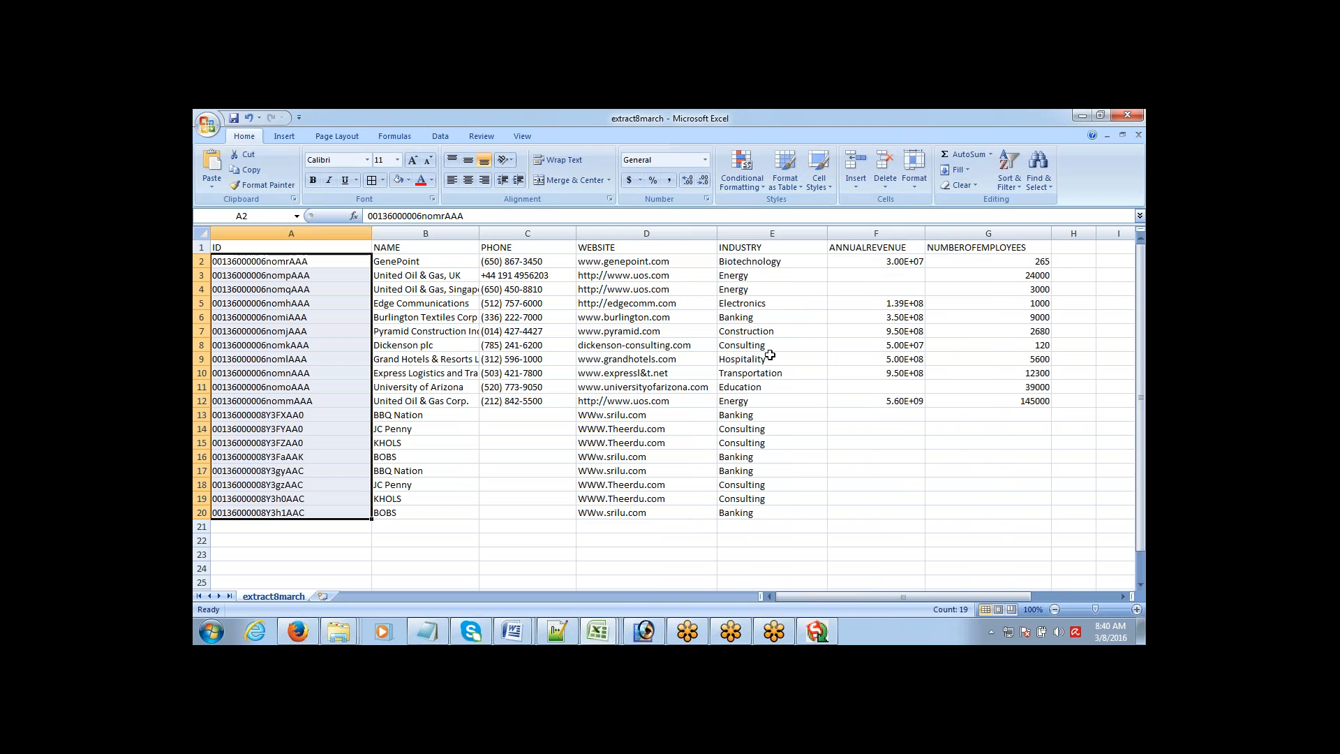
{"action": "key", "text": "Up"}
{"action": "key", "text": "ctrl+shift+Down"}
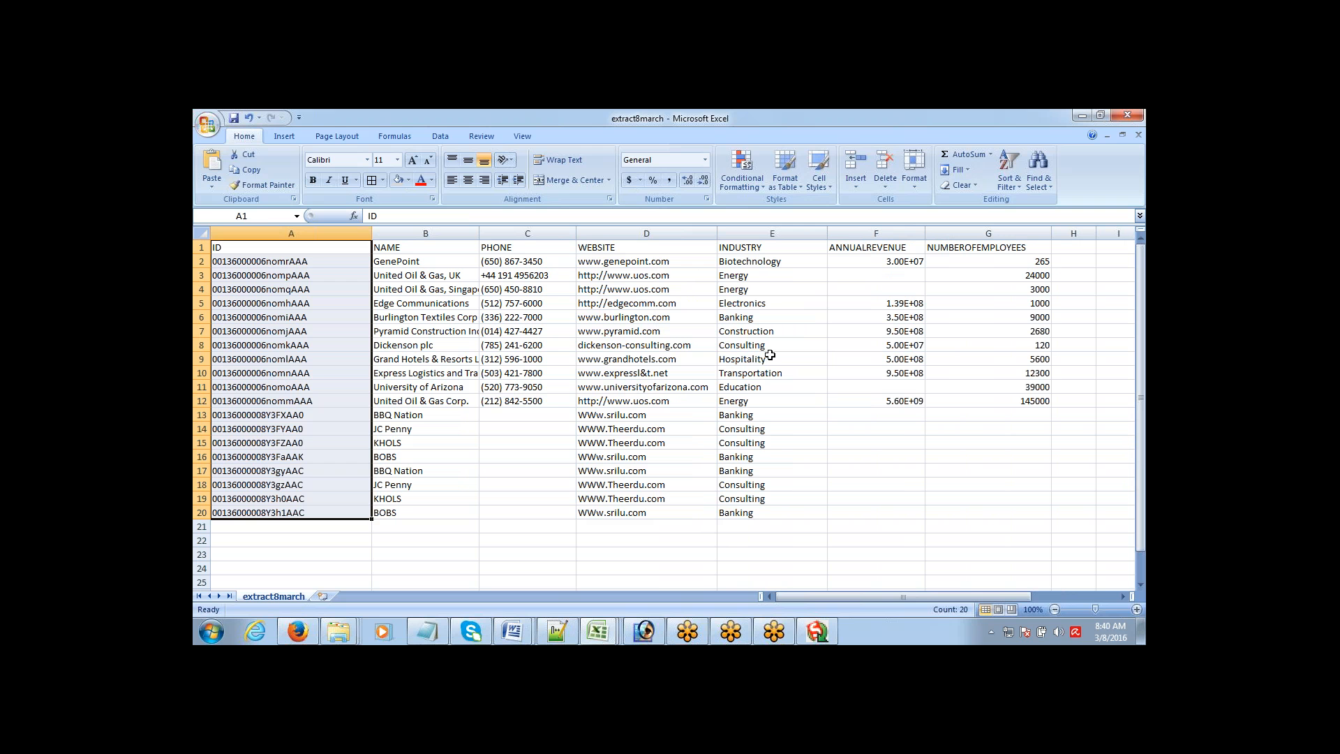
{"action": "key", "text": "Right"}
{"action": "key", "text": "Right"}
{"action": "key", "text": "Right"}
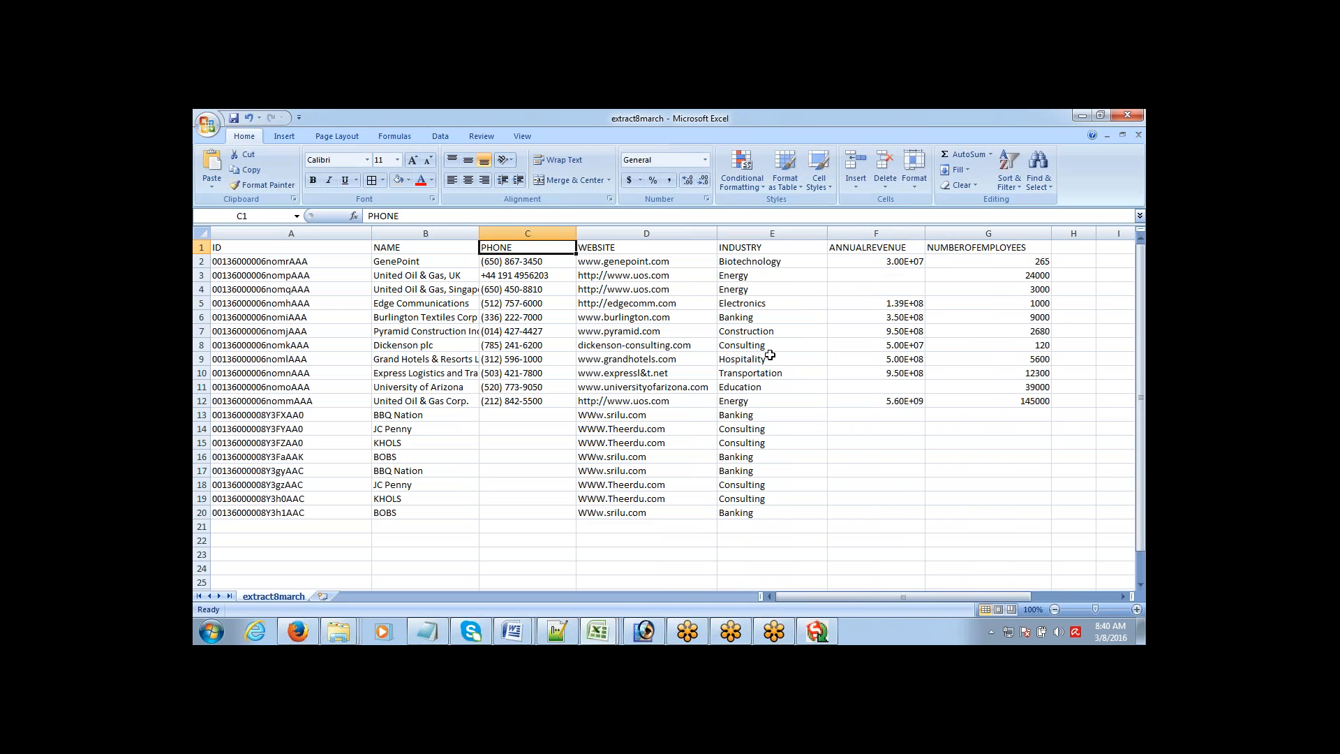
{"action": "key", "text": "Down"}
{"action": "key", "text": "Down"}
{"action": "key", "text": "F2"}
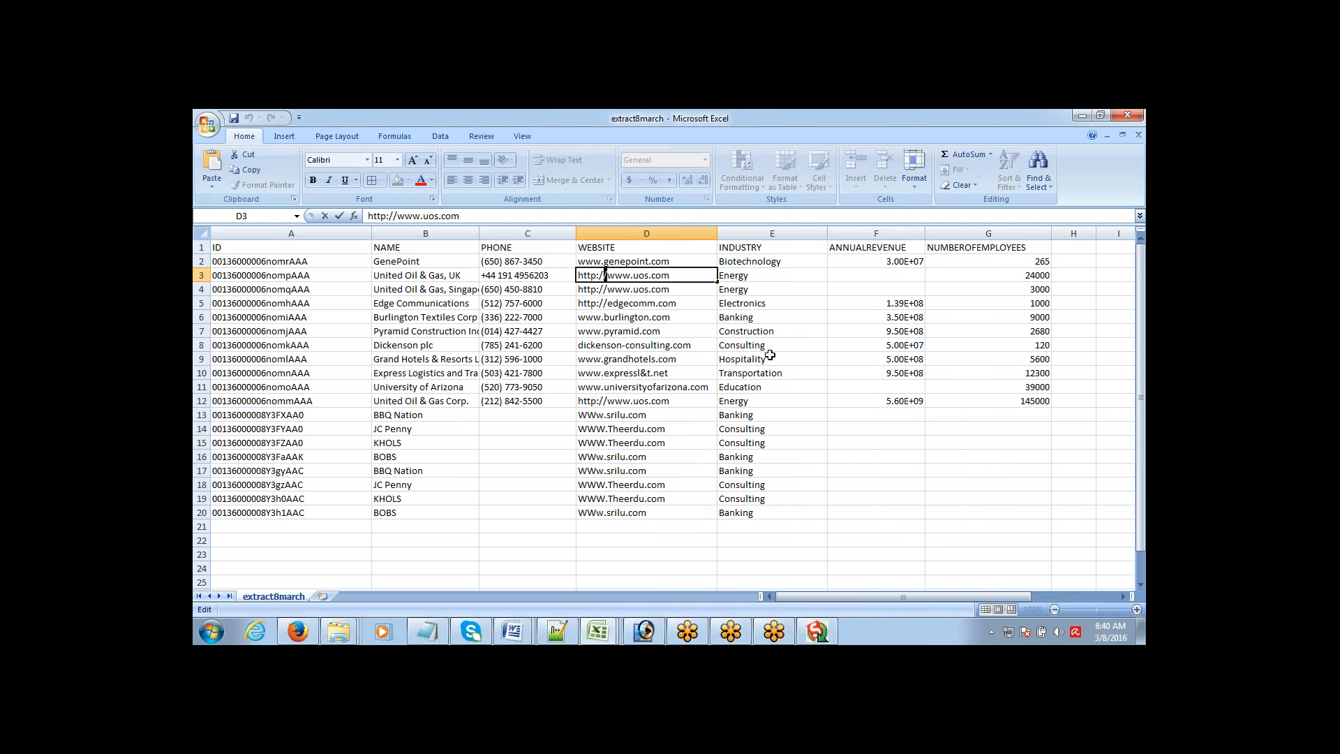
{"action": "key", "text": "shift+Left"}
{"action": "key", "text": "shift+Left"}
{"action": "key", "text": "shift+Left"}
{"action": "key", "text": "shift+Left"}
{"action": "key", "text": "shift+Left"}
{"action": "key", "text": "Tab"}
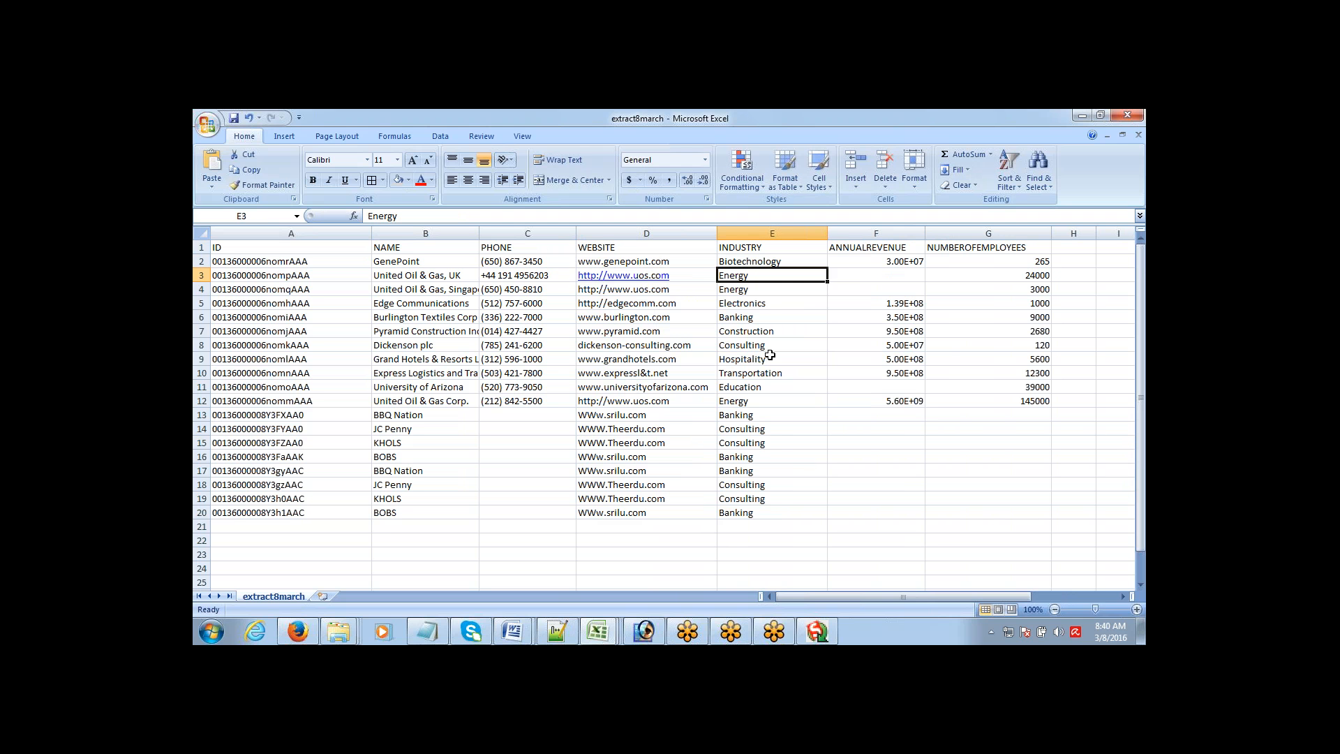
{"action": "key", "text": "ctrl+z"}
{"action": "key", "text": "Down"}
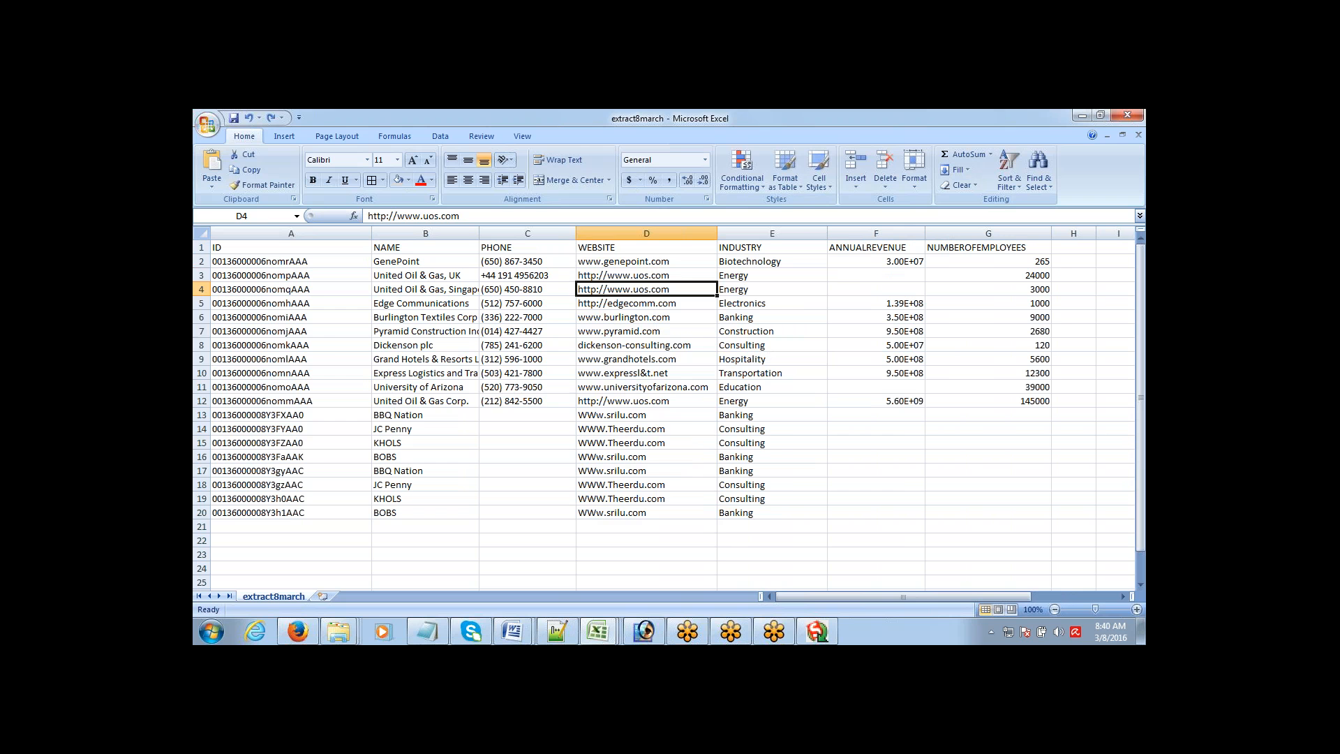
{"action": "key", "text": "ctrl+space"}
{"action": "key", "text": "ctrl+h"}
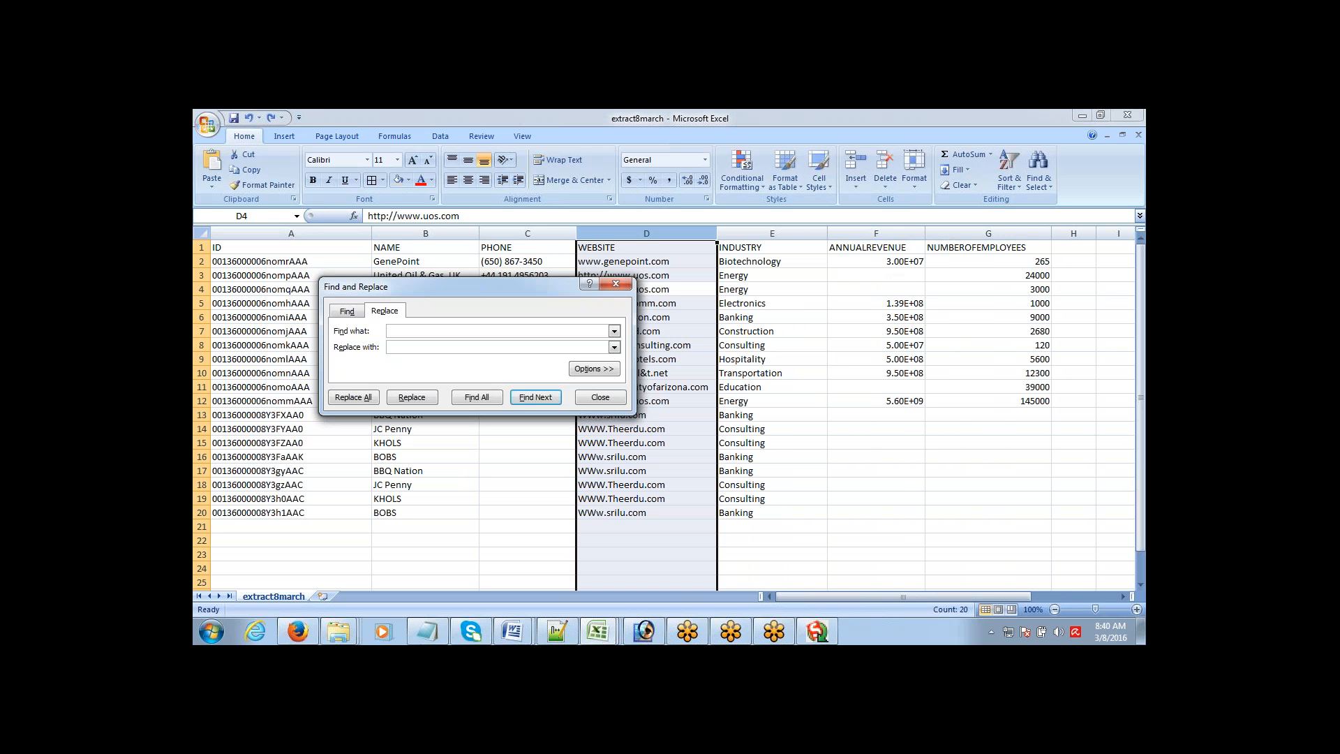
{"action": "type", "text": "http://"}
{"action": "key", "text": "Tab"}
{"action": "key", "text": "Tab"}
{"action": "key", "text": "Tab"}
{"action": "key", "text": "Return"}
{"action": "key", "text": "Escape"}
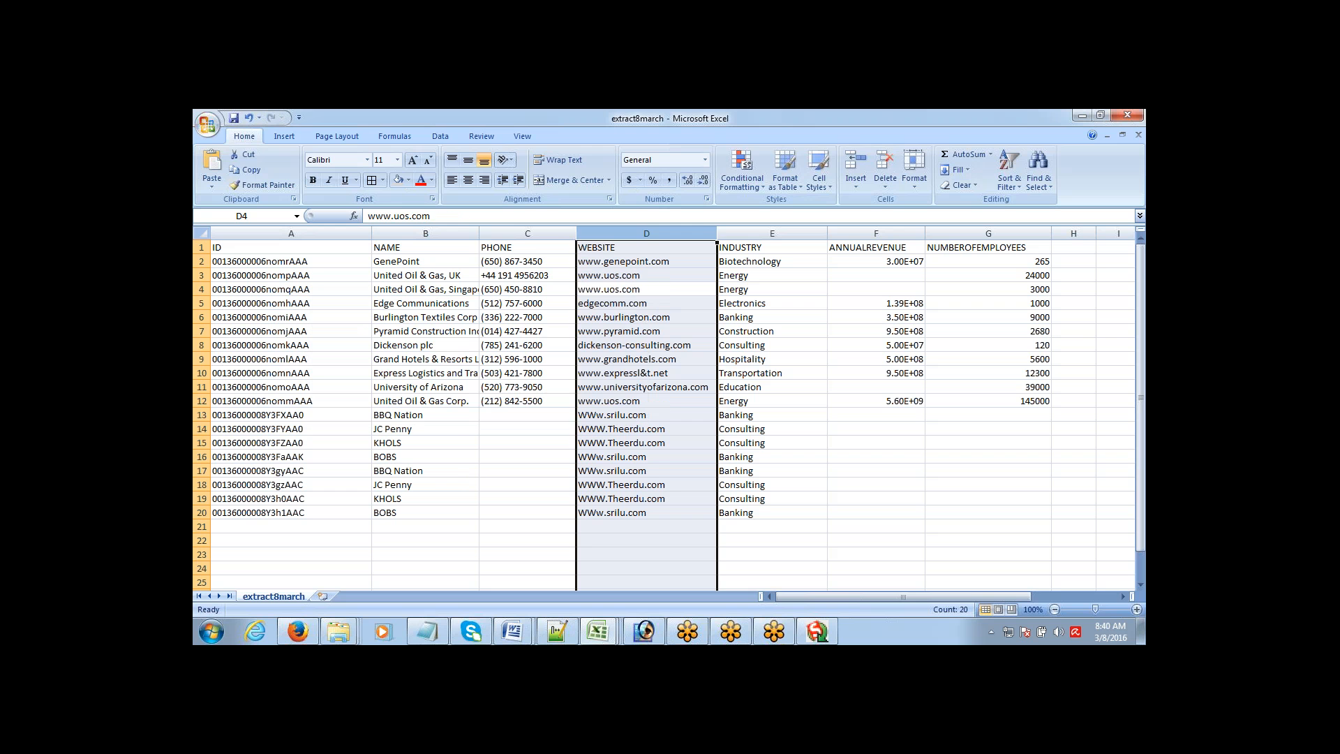
- Examine the WEBSITE values down to row 17 and the account name in that row
{"action": "key", "text": "Down"}
{"action": "key", "text": "Down"}
{"action": "key", "text": "Down"}
{"action": "key", "text": "Down"}
{"action": "key", "text": "Down"}
{"action": "key", "text": "Down"}
{"action": "key", "text": "Down"}
{"action": "key", "text": "Down"}
{"action": "key", "text": "Down"}
{"action": "key", "text": "Down"}
{"action": "key", "text": "Down"}
{"action": "key", "text": "Down"}
{"action": "key", "text": "Down"}
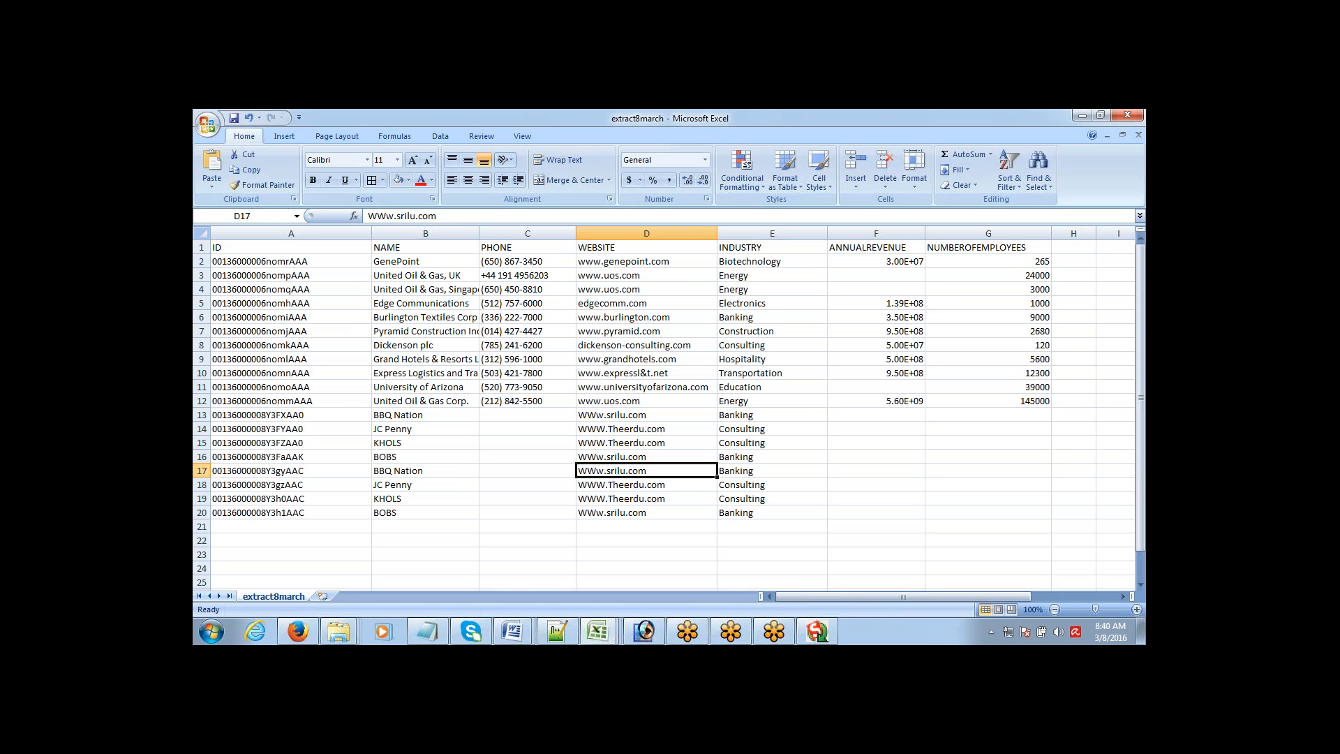
{"action": "key", "text": "Left"}
{"action": "key", "text": "Left"}
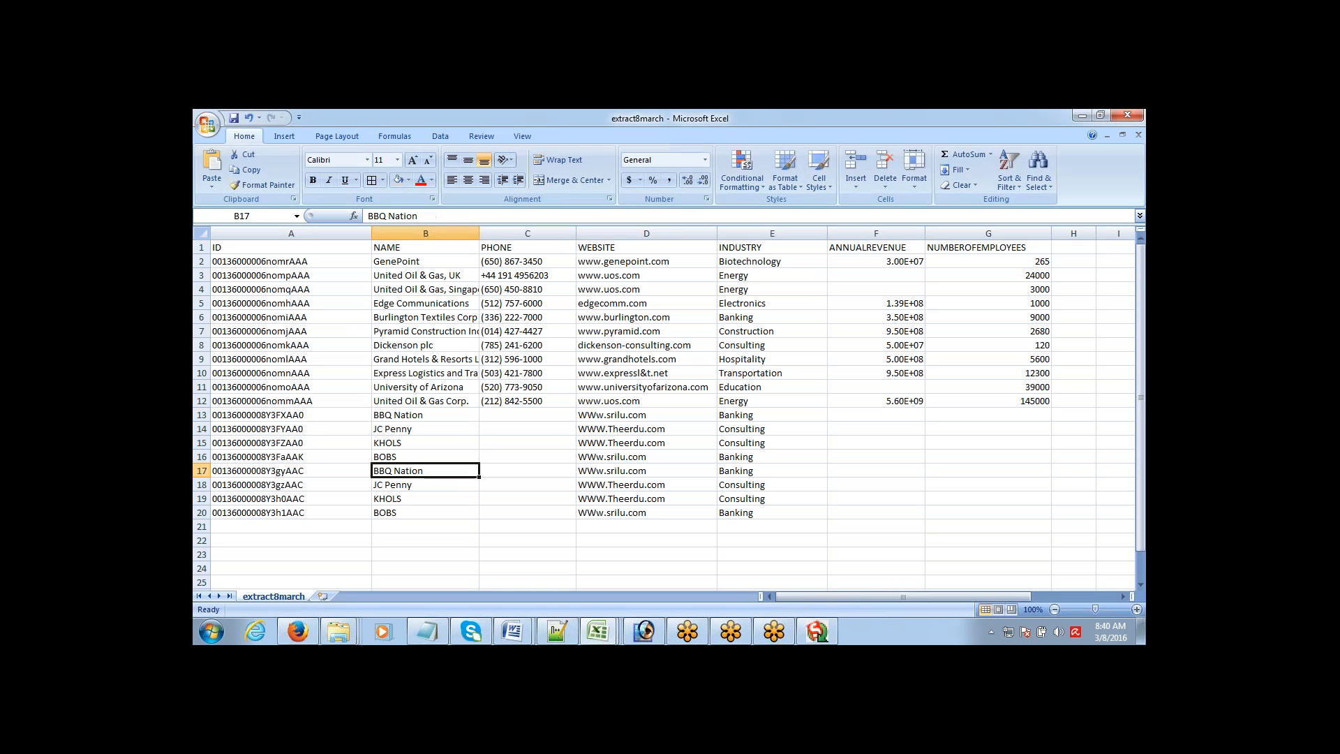
- Review the ID column from its header to the last record and the first record's WEBSITE value
{"action": "key", "text": "Left"}
{"action": "key", "text": "ctrl+Up"}
{"action": "left_click", "coordinate": [291, 248]}
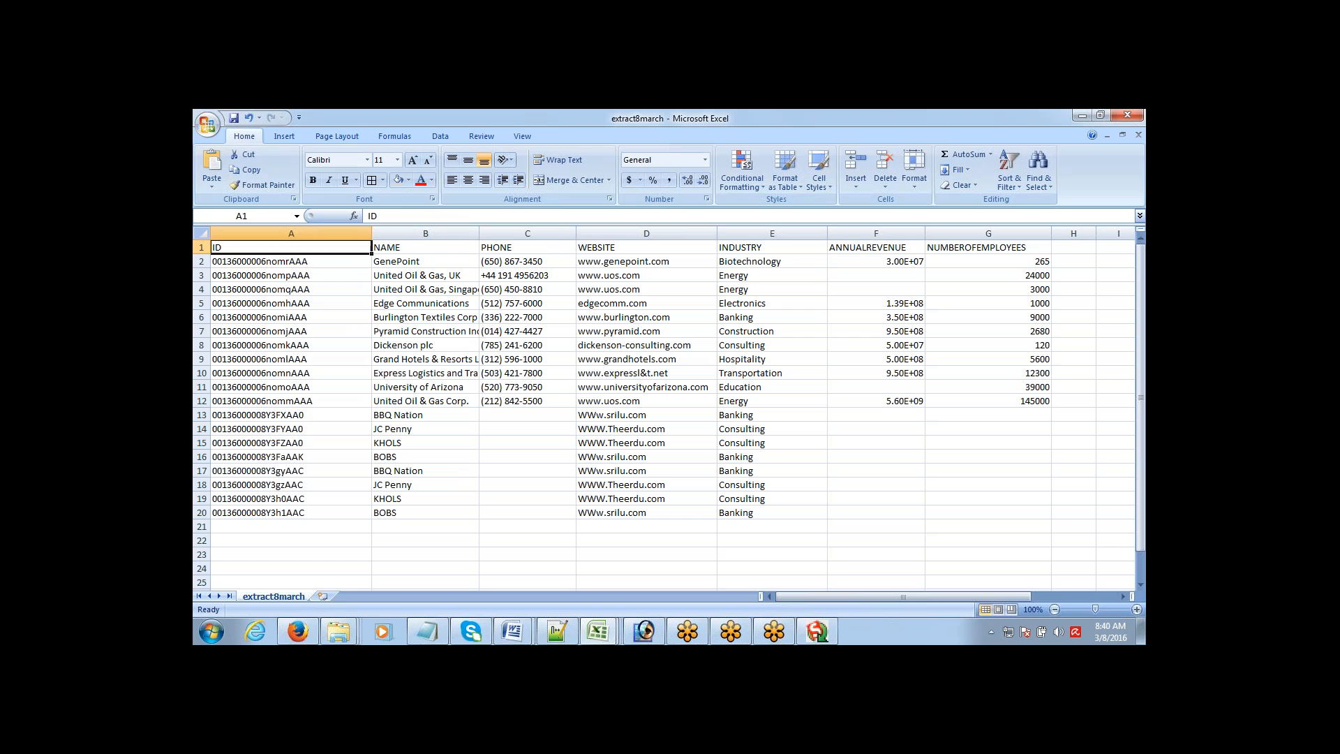
{"action": "left_click", "coordinate": [291, 261]}
{"action": "left_click", "coordinate": [291, 247]}
{"action": "key", "text": "ctrl+shift+Down"}
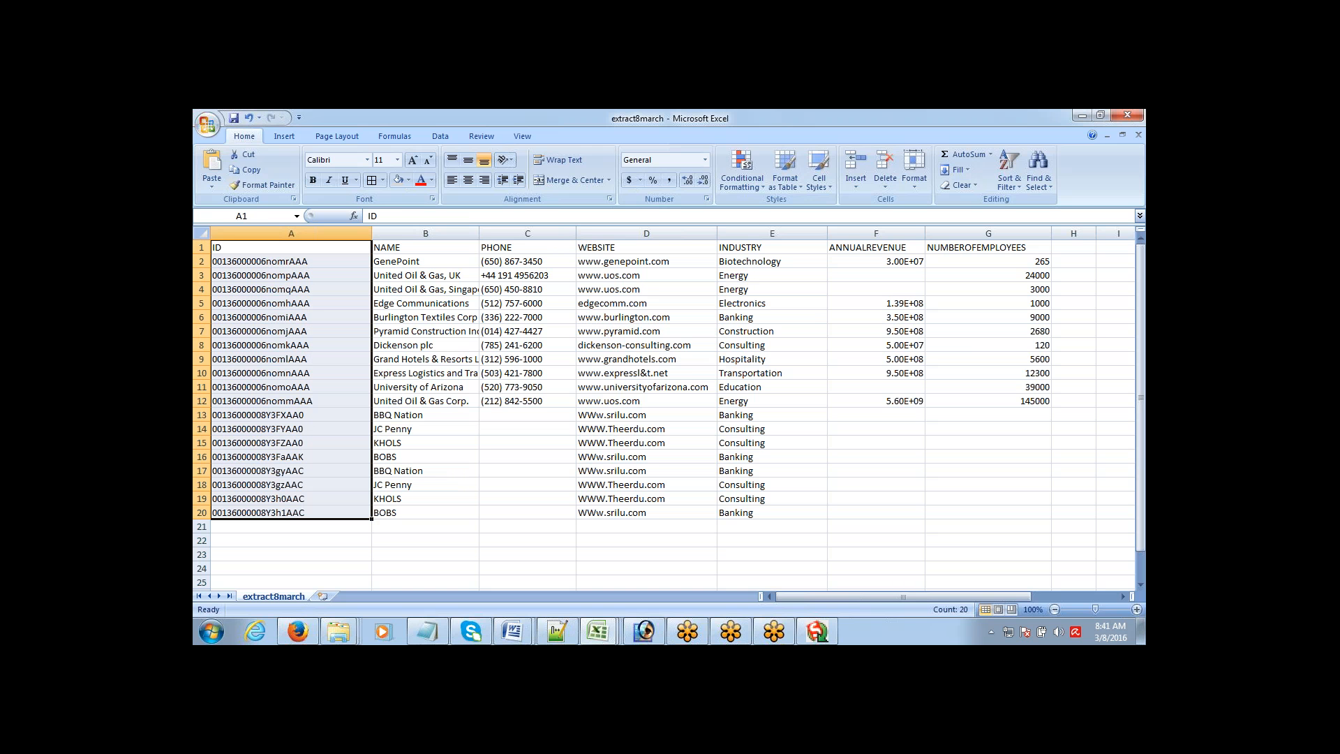
{"action": "key", "text": "Right"}
{"action": "key", "text": "Right"}
{"action": "key", "text": "Right"}
{"action": "key", "text": "Down"}
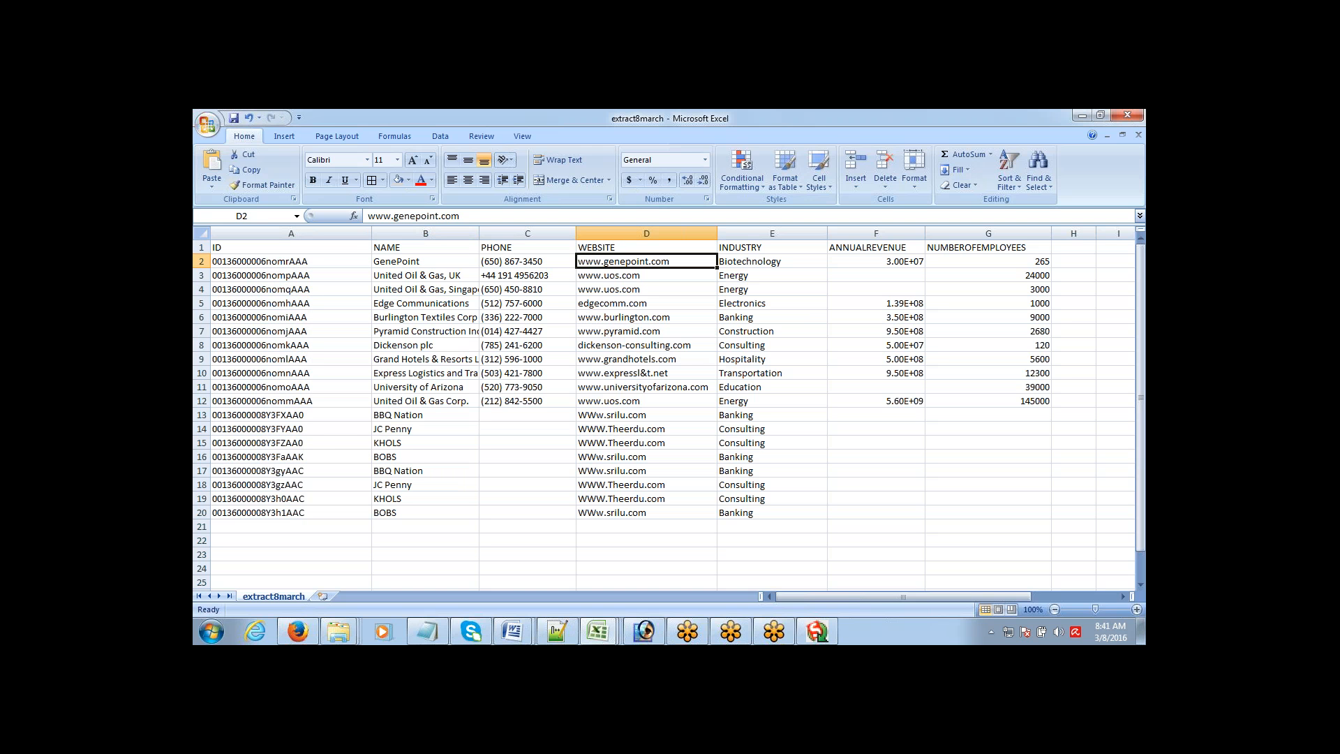
- Switch to the Notepad notes and add an "Upsert:" heading with the indented line "Insert + Update" below it
{"action": "left_click", "coordinate": [816, 630]}
{"action": "left_click", "coordinate": [728, 186]}
{"action": "left_click", "coordinate": [428, 631]}
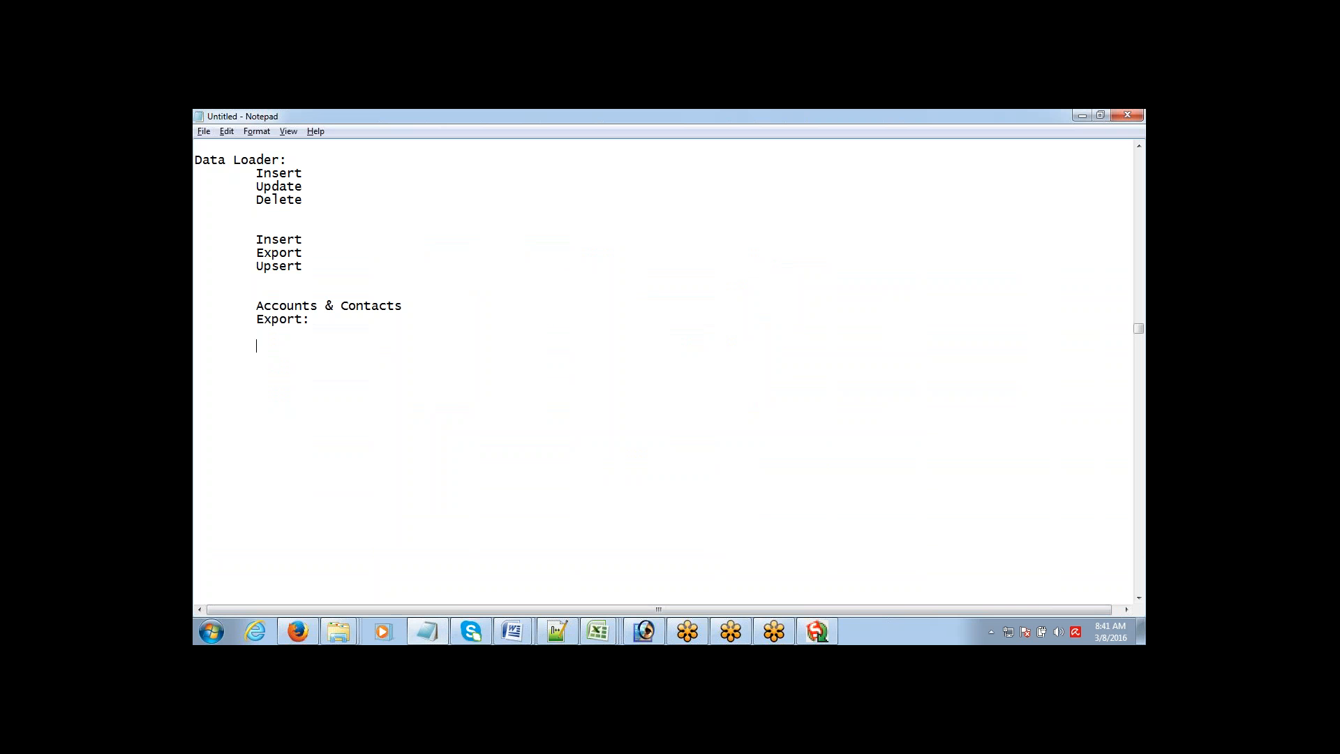
{"action": "type", "text": "Upsert"}
{"action": "key", "text": "Return"}
{"action": "key", "text": "Tab"}
{"action": "key", "text": "Tab"}
{"action": "type", "text": "Insert + Uodate"}
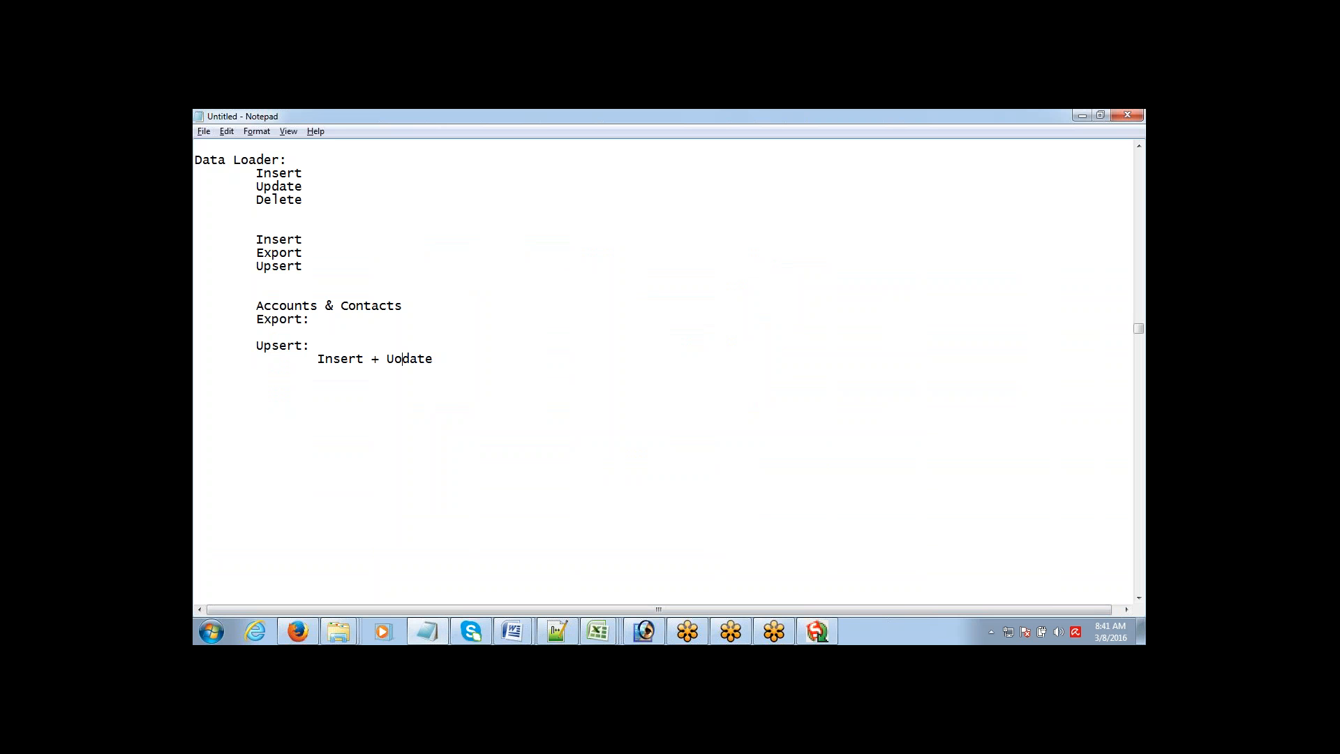
{"action": "key", "text": "shift+Left"}
{"action": "type", "text": "p"}
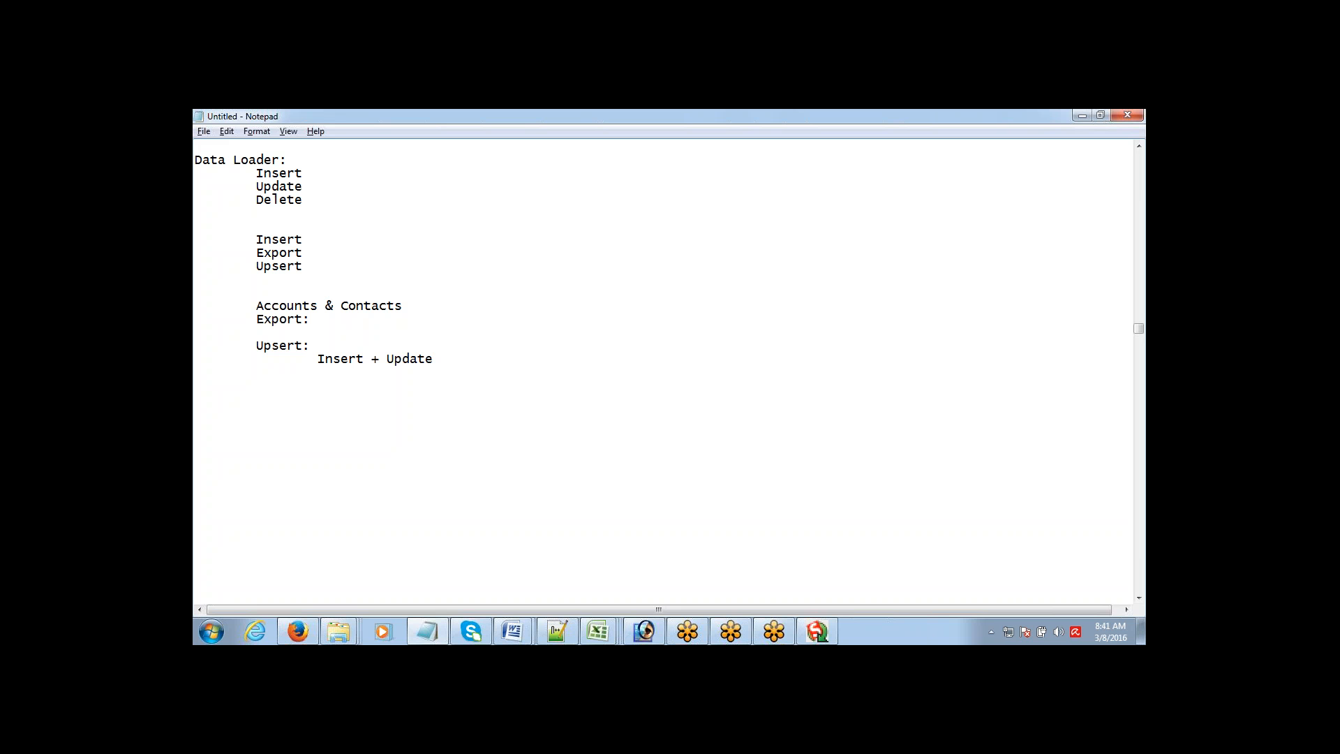
- Return to the extract8march workbook in Excel and copy A1:G12, the header and first eleven accounts, into a new workbook
{"action": "key", "text": "alt+Tab"}
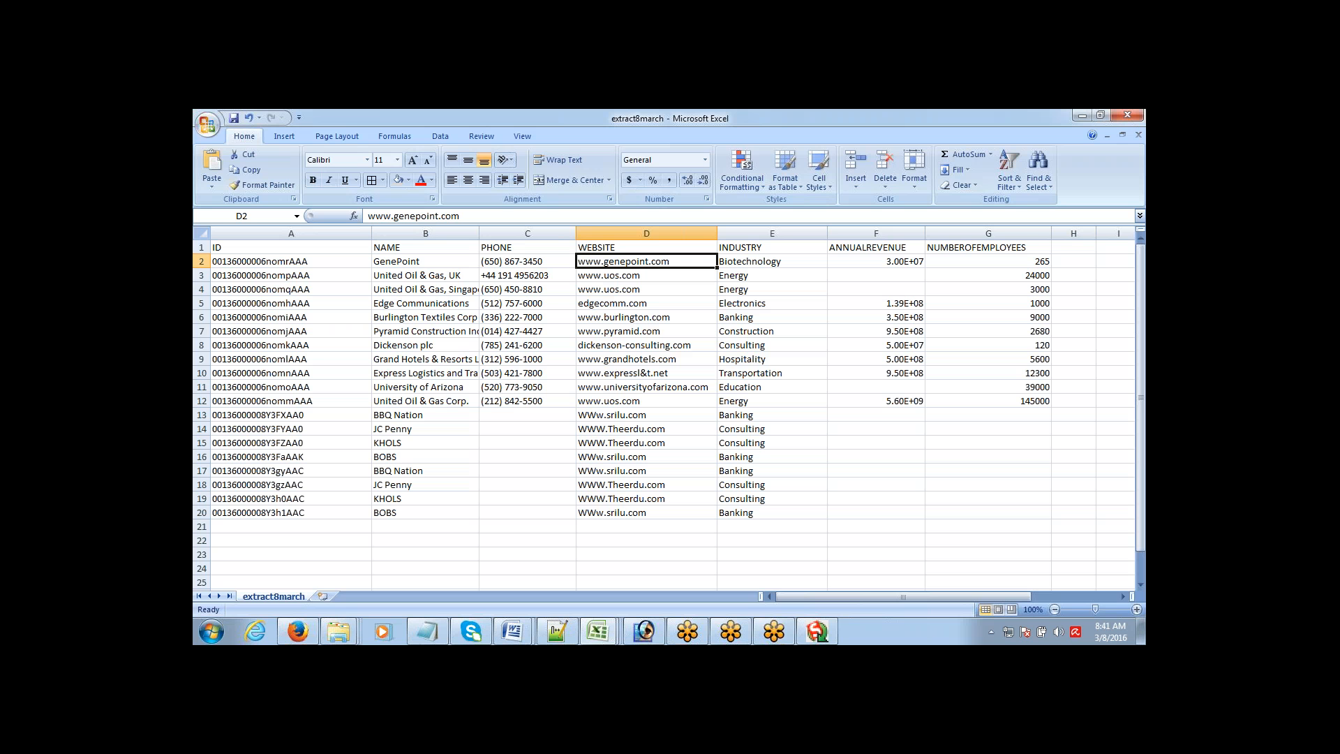
{"action": "key", "text": "Left"}
{"action": "key", "text": "Left"}
{"action": "key", "text": "Left"}
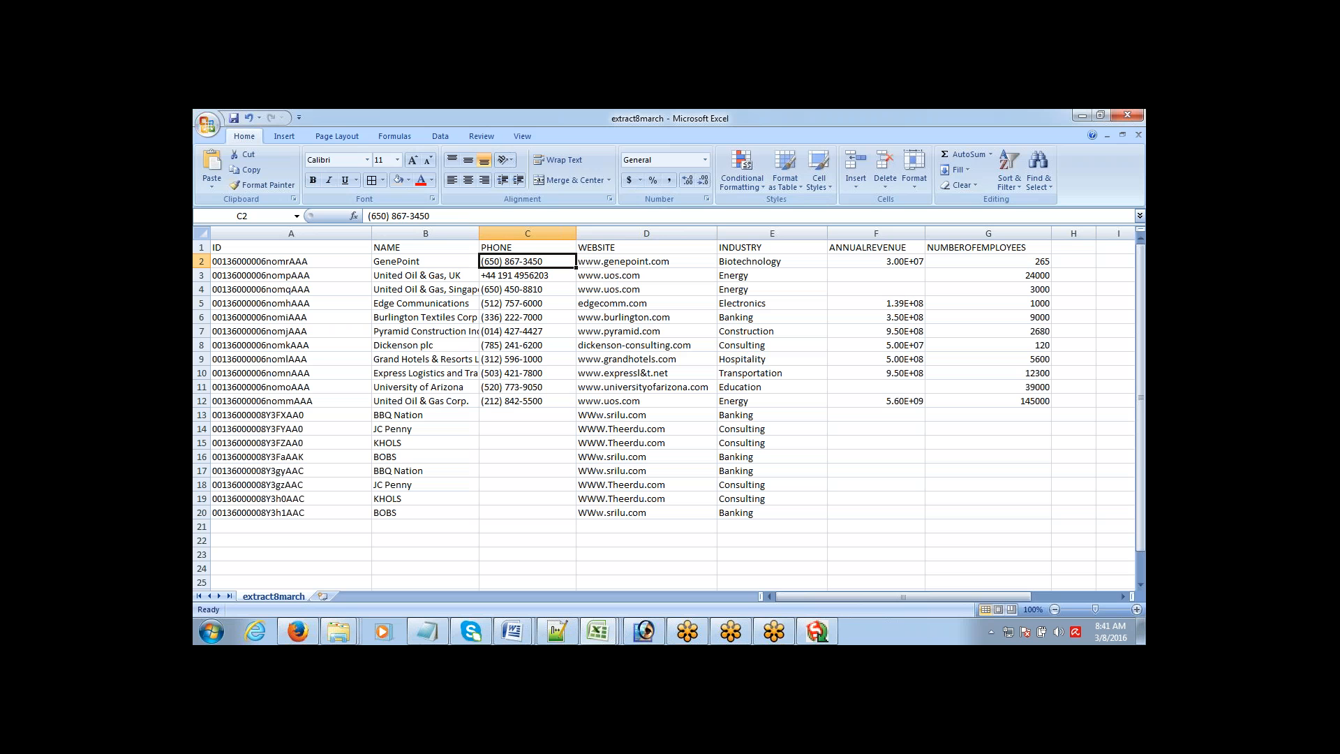
{"action": "key", "text": "Up"}
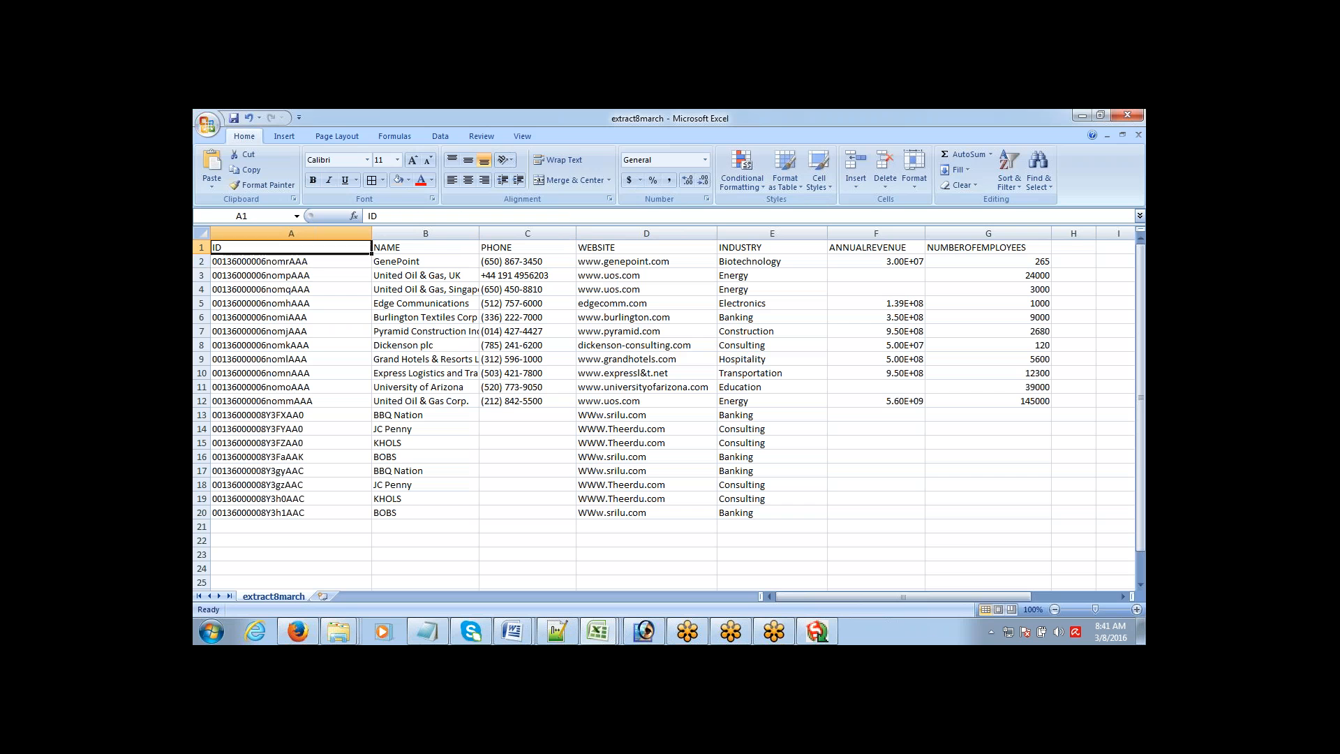
{"action": "key", "text": "shift+Down"}
{"action": "key", "text": "shift+Down"}
{"action": "key", "text": "shift+Down"}
{"action": "key", "text": "shift+Down"}
{"action": "key", "text": "shift+Down"}
{"action": "key", "text": "shift+Down"}
{"action": "key", "text": "shift+Down"}
{"action": "key", "text": "shift+Down"}
{"action": "key", "text": "shift+Down"}
{"action": "key", "text": "shift+Down"}
{"action": "key", "text": "shift+Down"}
{"action": "key", "text": "shift+Down"}
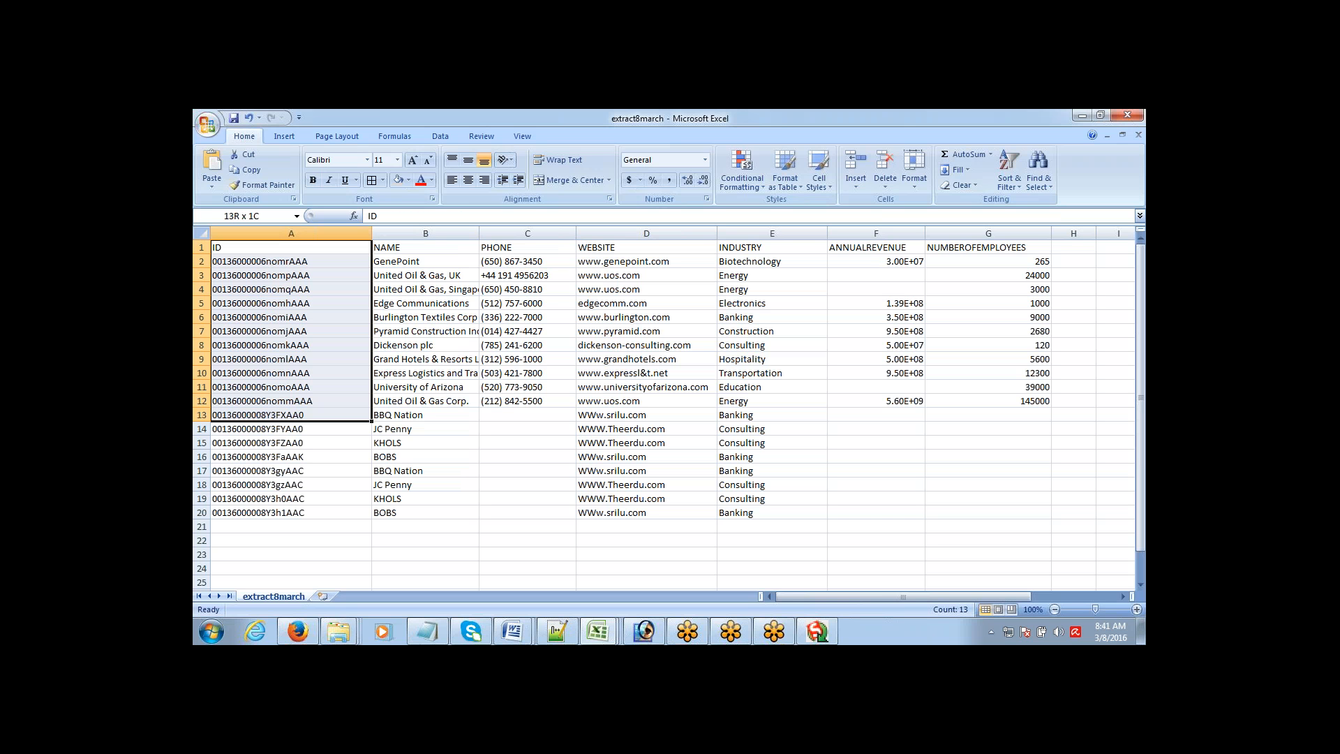
{"action": "key", "text": "shift+Right"}
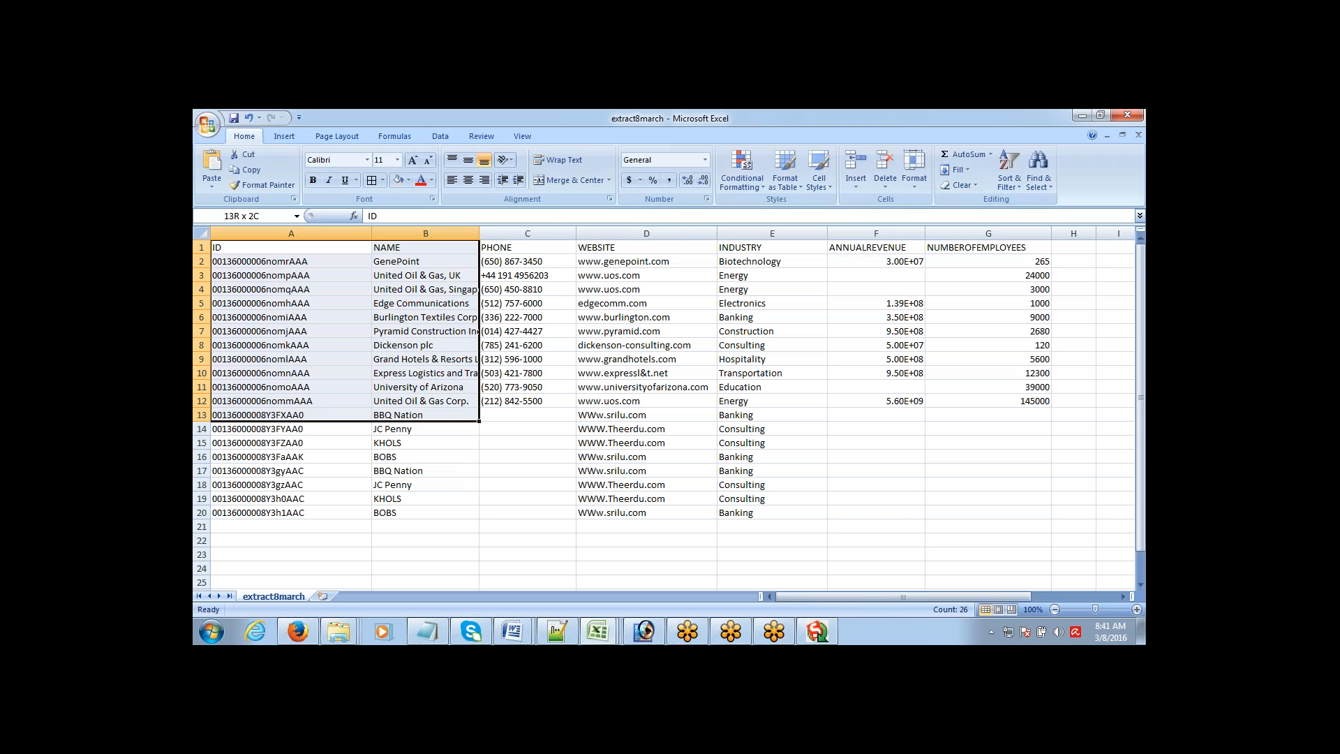
{"action": "key", "text": "shift+Up"}
{"action": "key", "text": "End"}
{"action": "key", "text": "End"}
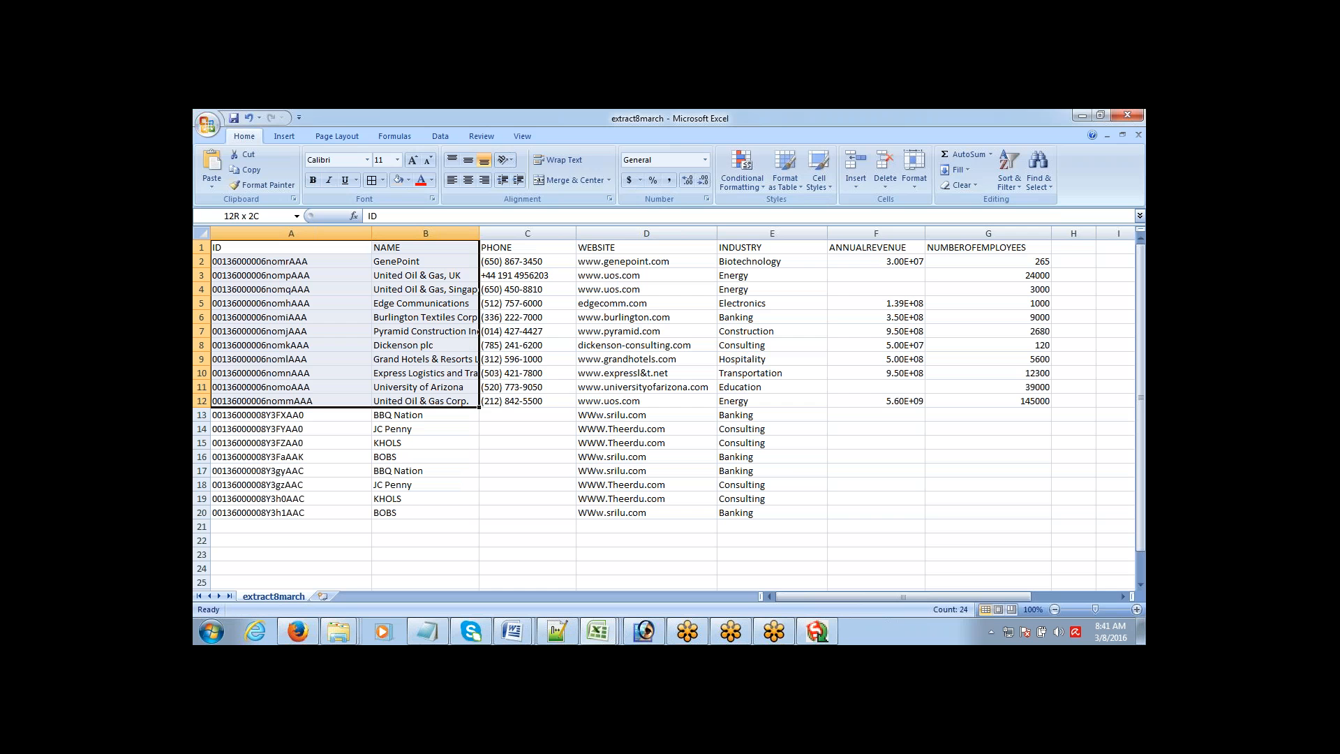
{"action": "key", "text": "shift+Right"}
{"action": "key", "text": "shift+Right"}
{"action": "key", "text": "shift+Right"}
{"action": "key", "text": "shift+Right"}
{"action": "key", "text": "shift+Right"}
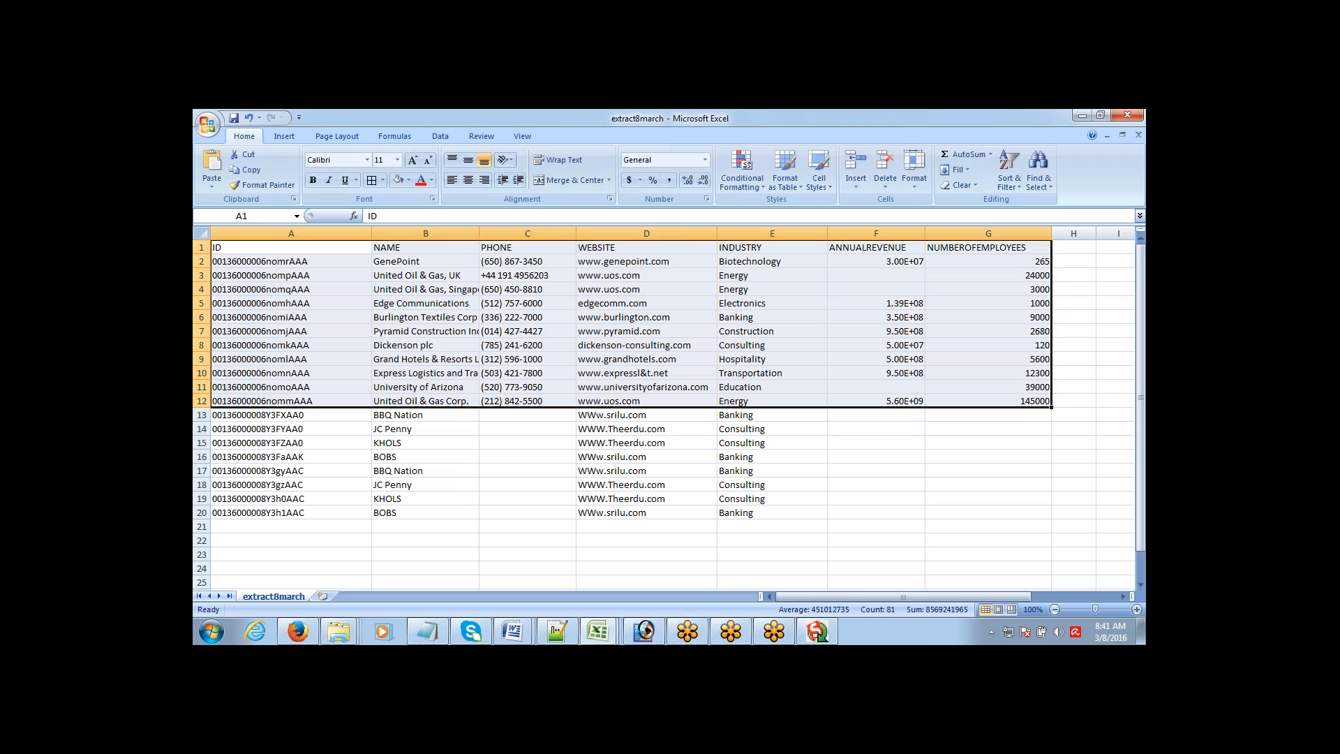
{"action": "key", "text": "ctrl+c"}
{"action": "key", "text": "ctrl+n"}
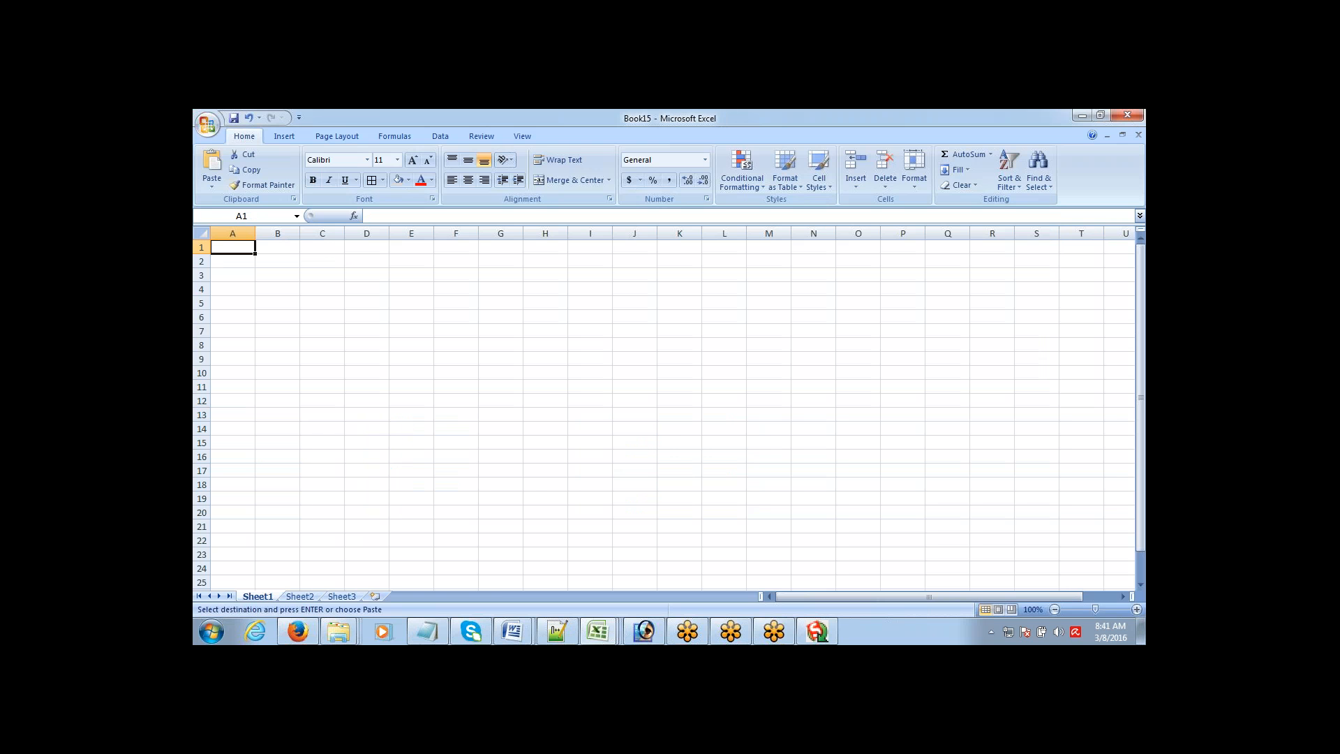
{"action": "key", "text": "ctrl+v"}
{"action": "key", "text": "Right"}
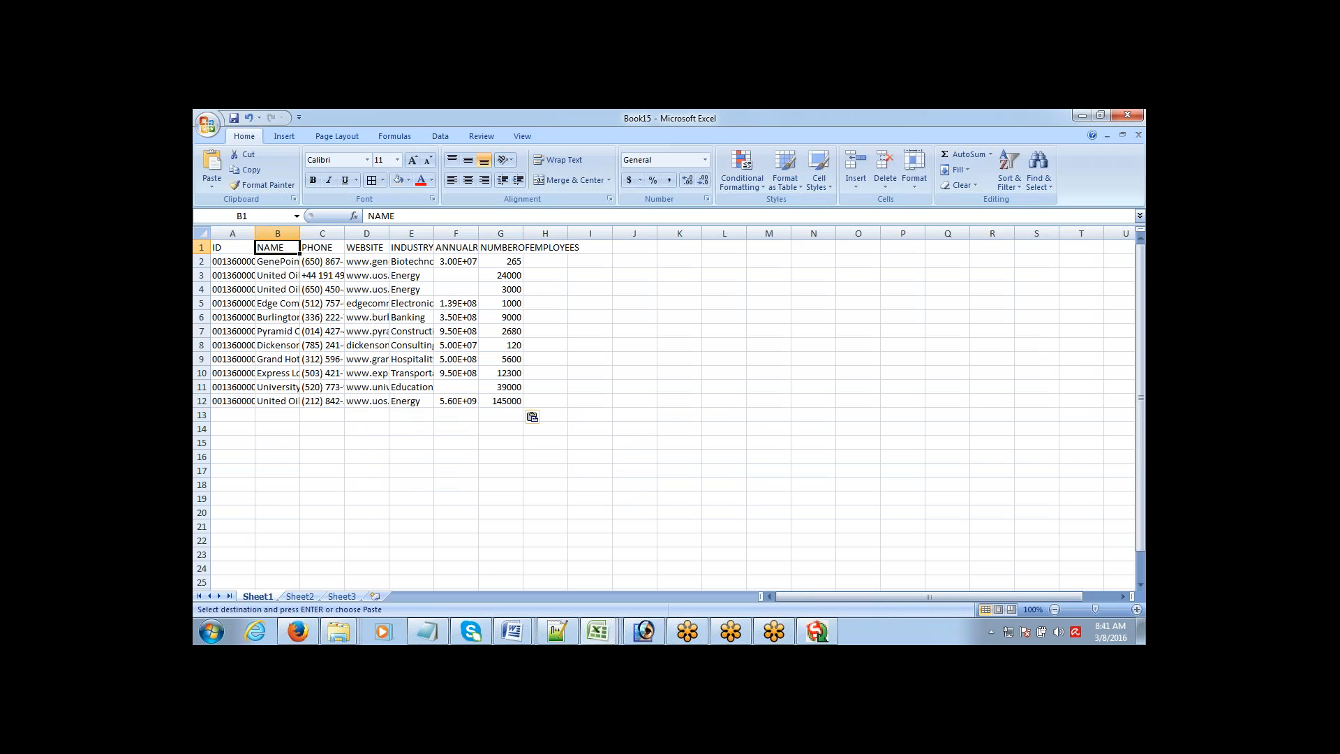
- Clear the copy selection in extract8march and switch to the Import_File_8_March workbook
{"action": "key", "text": "alt+Tab"}
{"action": "key", "text": "Escape"}
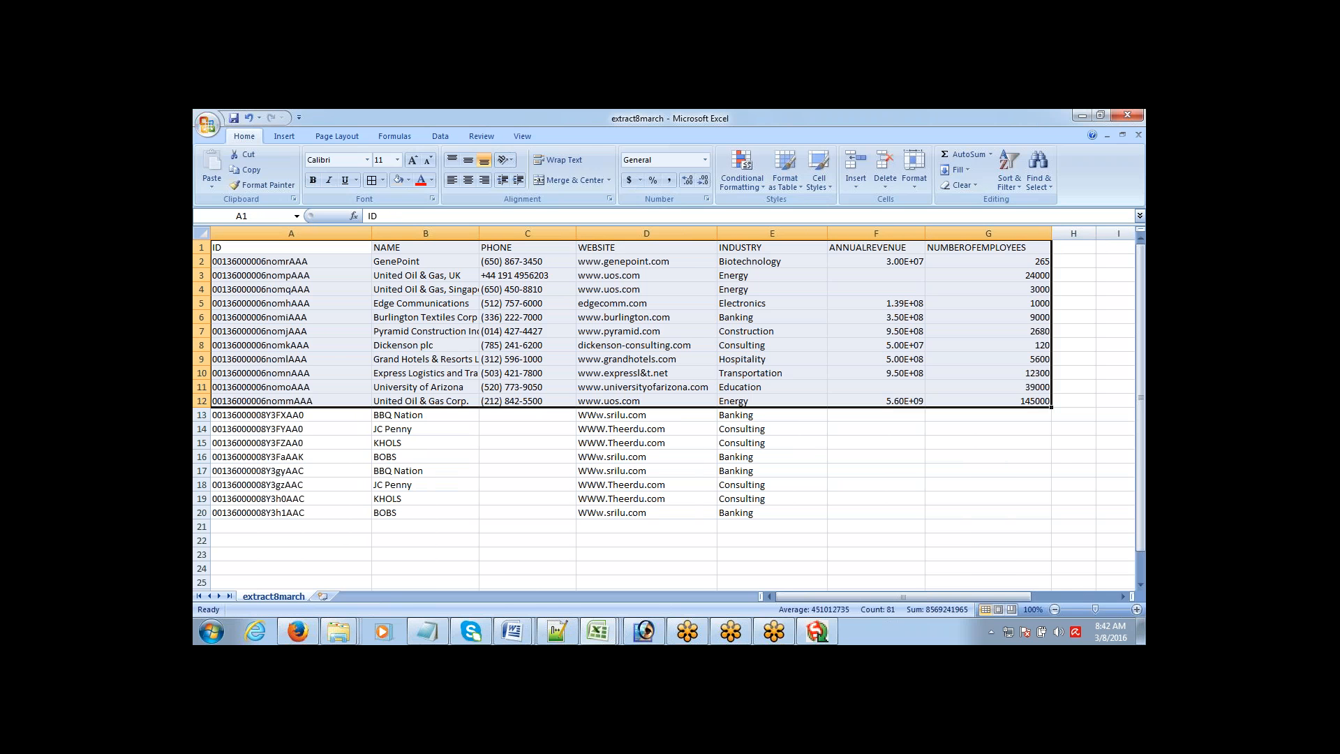
{"action": "left_click", "coordinate": [598, 632]}
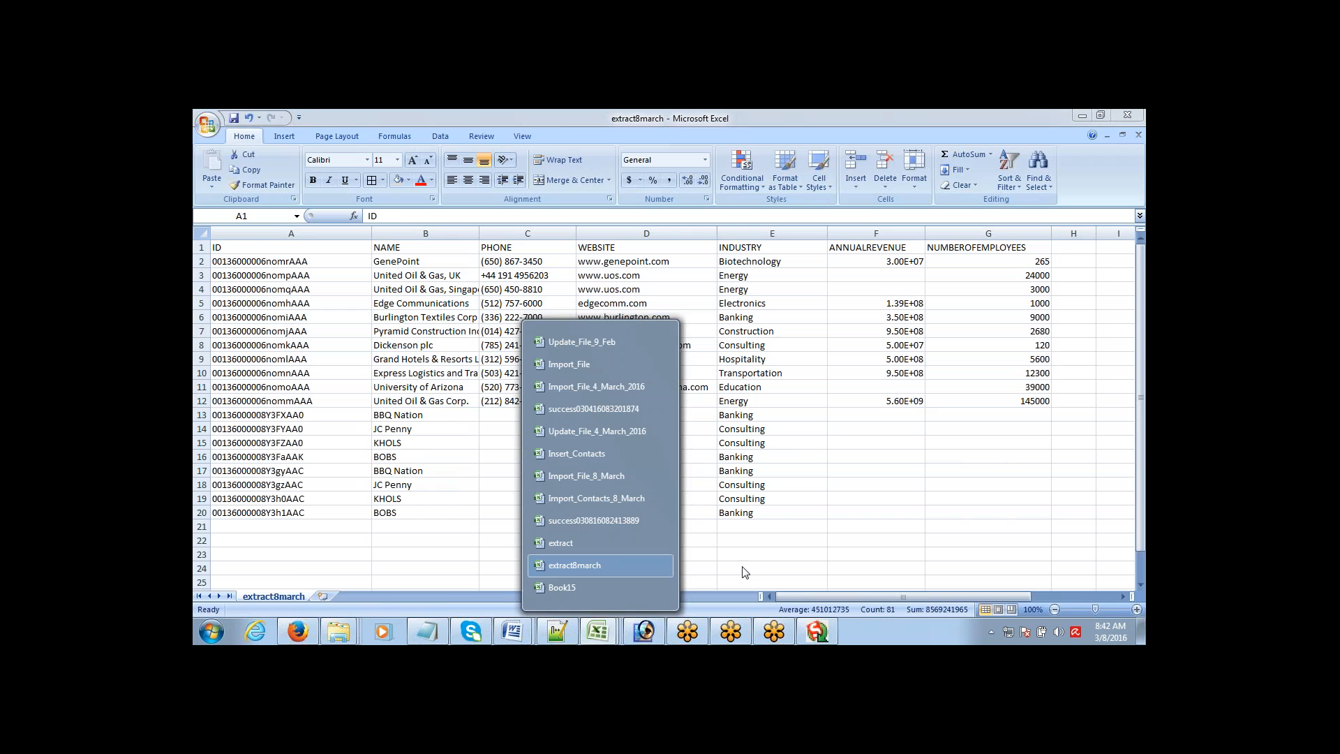
{"action": "left_click", "coordinate": [627, 476]}
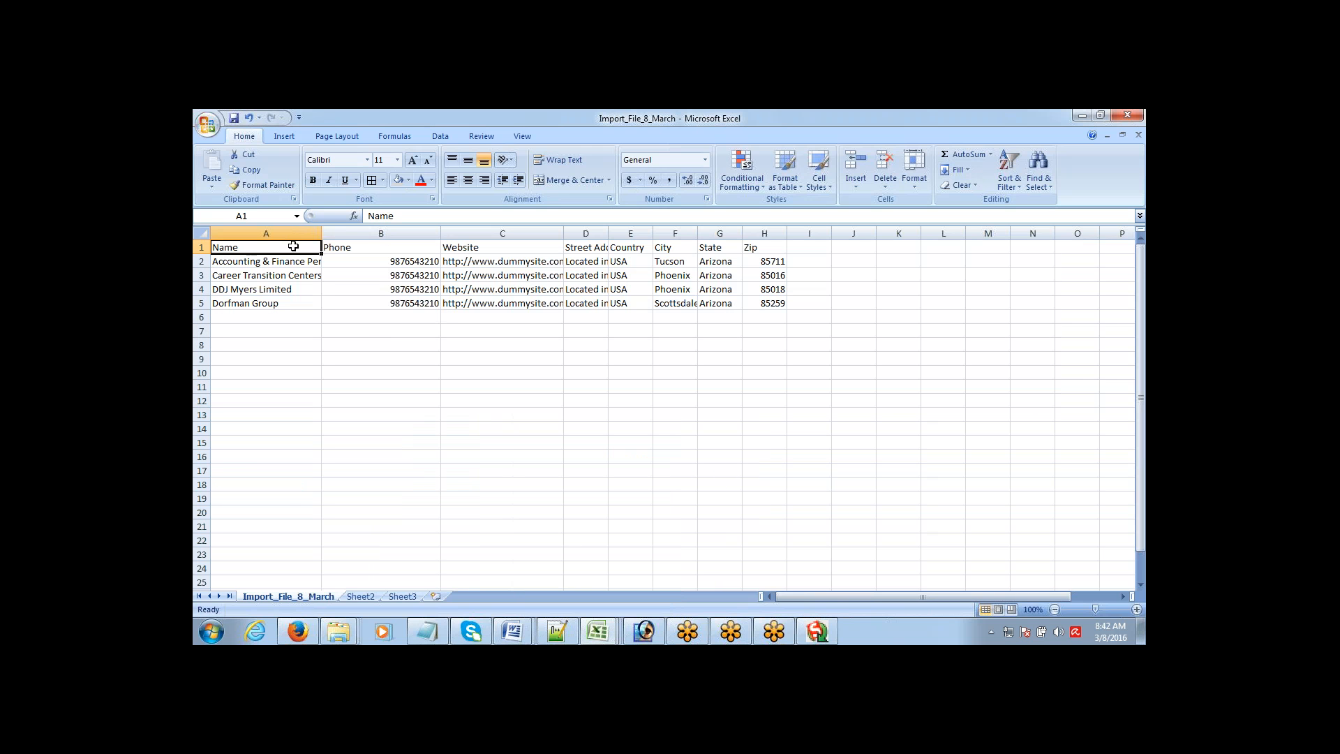
- Copy the header and four accounts from A1:H5 of Import_File_8_March into Book15, starting at cell B14
{"action": "key", "text": "ctrl+shift+Down"}
{"action": "key", "text": "ctrl+shift+Right"}
{"action": "key", "text": "ctrl+c"}
{"action": "key", "text": "ctrl+Tab"}
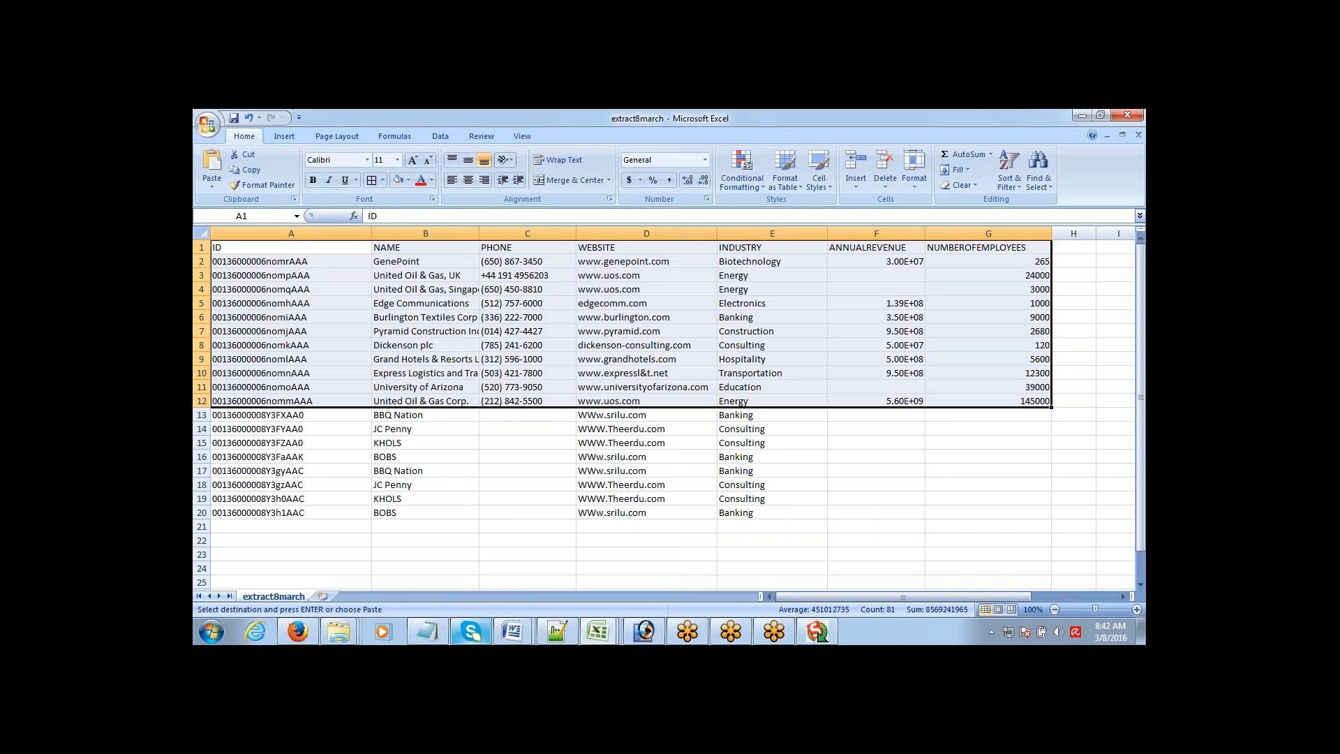
{"action": "left_click", "coordinate": [606, 635]}
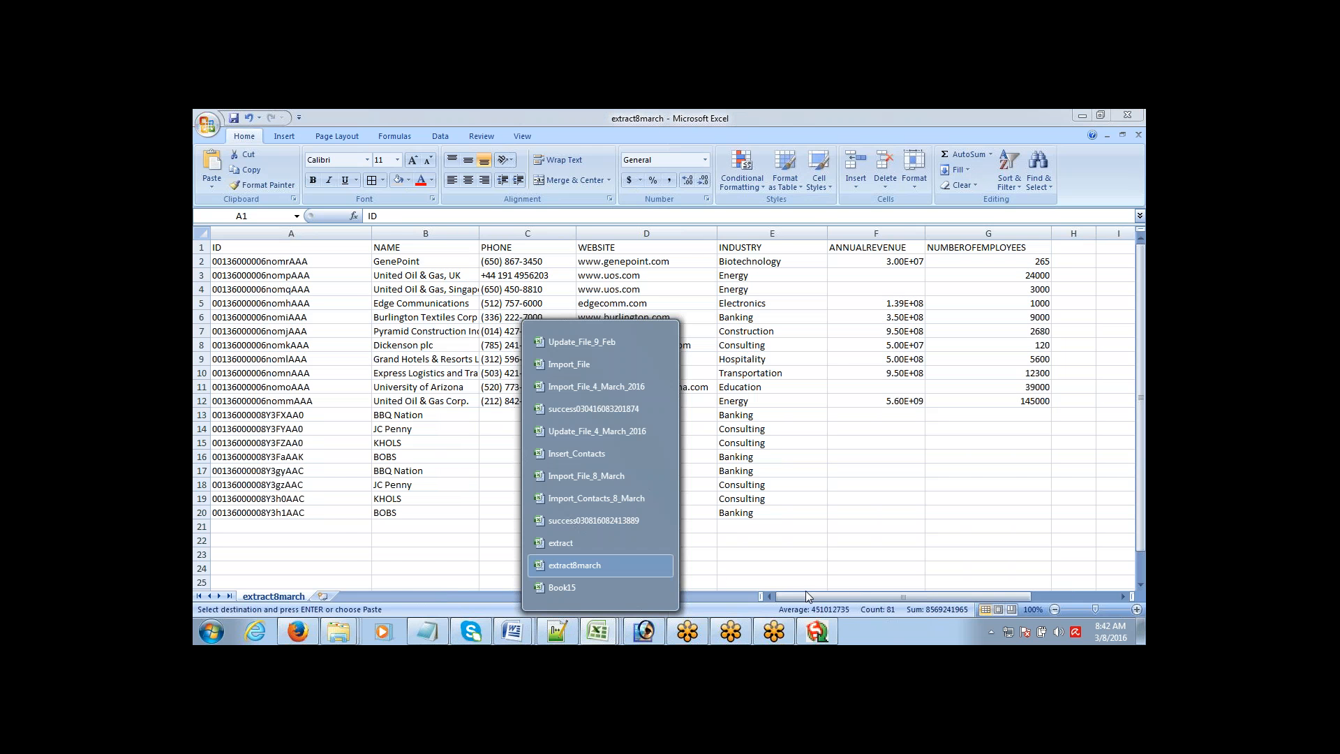
{"action": "left_click", "coordinate": [564, 587]}
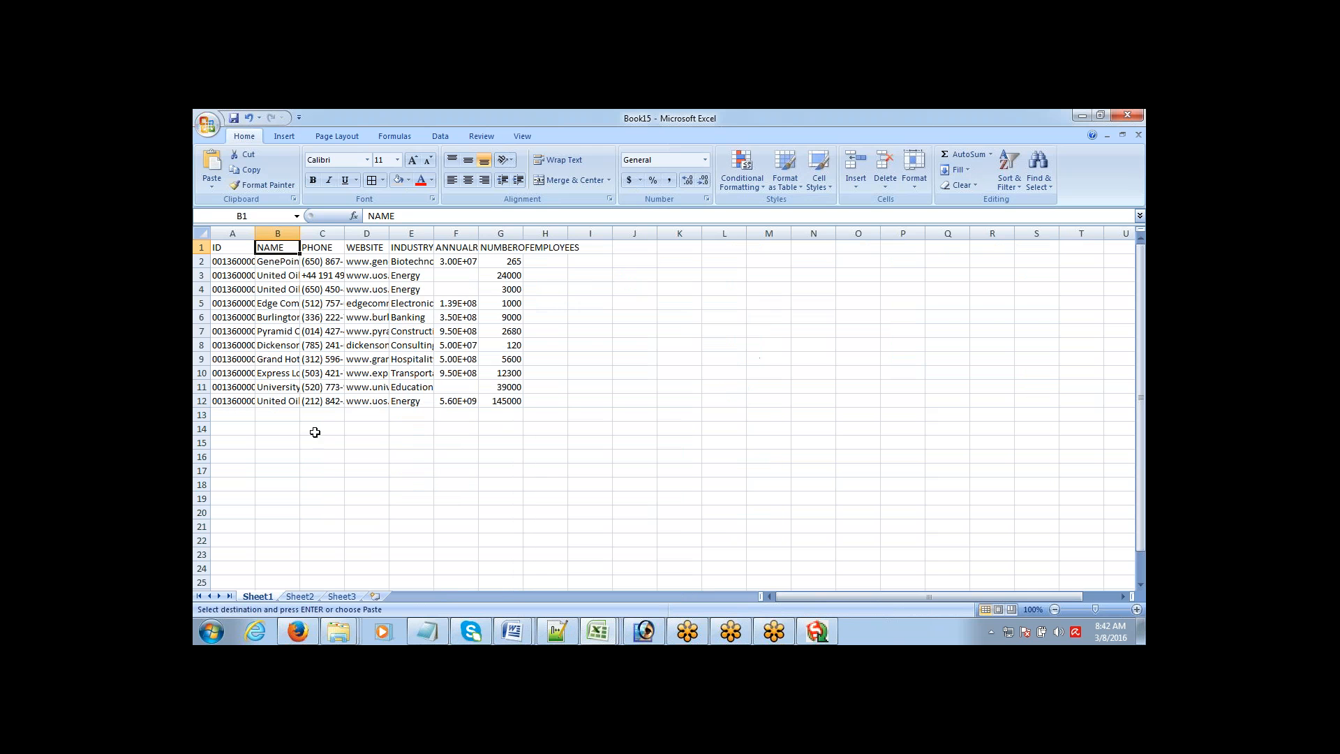
{"action": "left_click", "coordinate": [281, 433]}
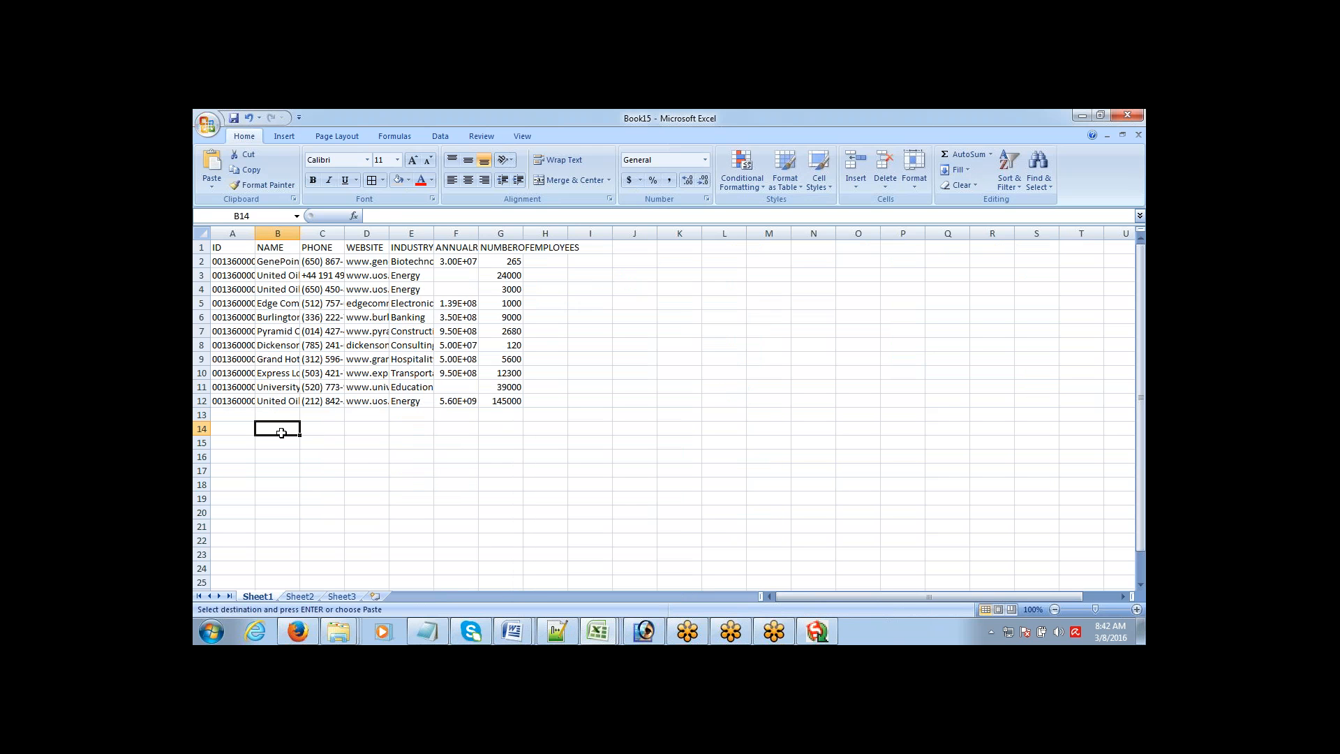
{"action": "key", "text": "ctrl+v"}
- Move the Street Address to Zip block from E14:I18 so that it starts at cell I14
{"action": "key", "text": "Up"}
{"action": "key", "text": "Right"}
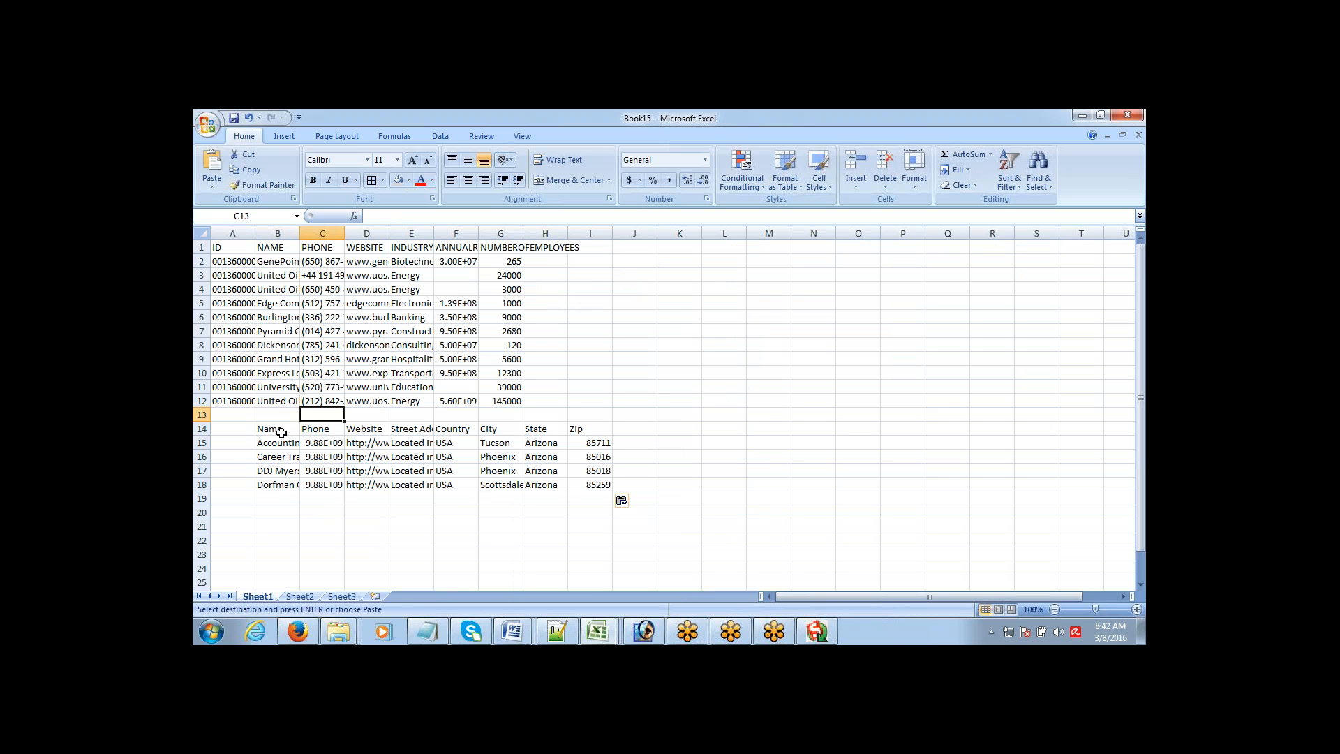
{"action": "key", "text": "Right"}
{"action": "key", "text": "Right"}
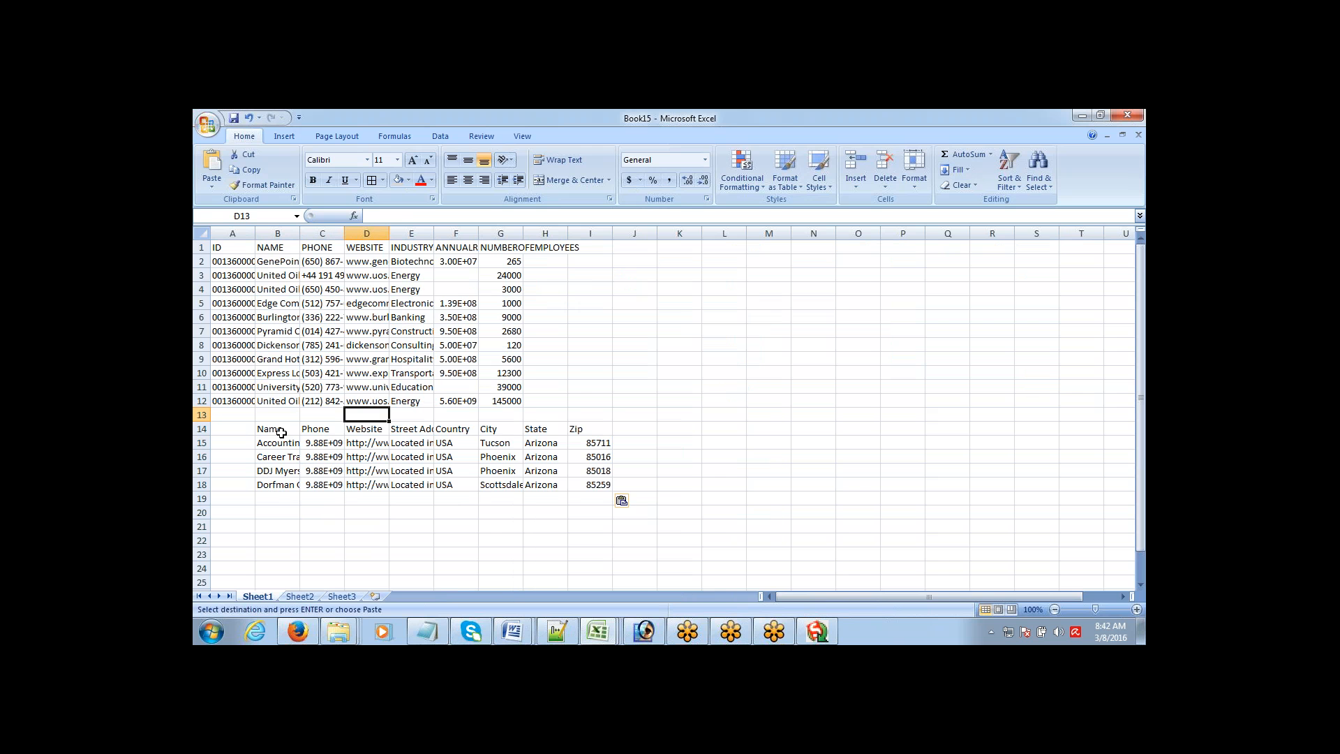
{"action": "key", "text": "Down"}
{"action": "key", "text": "ctrl+shift+Down"}
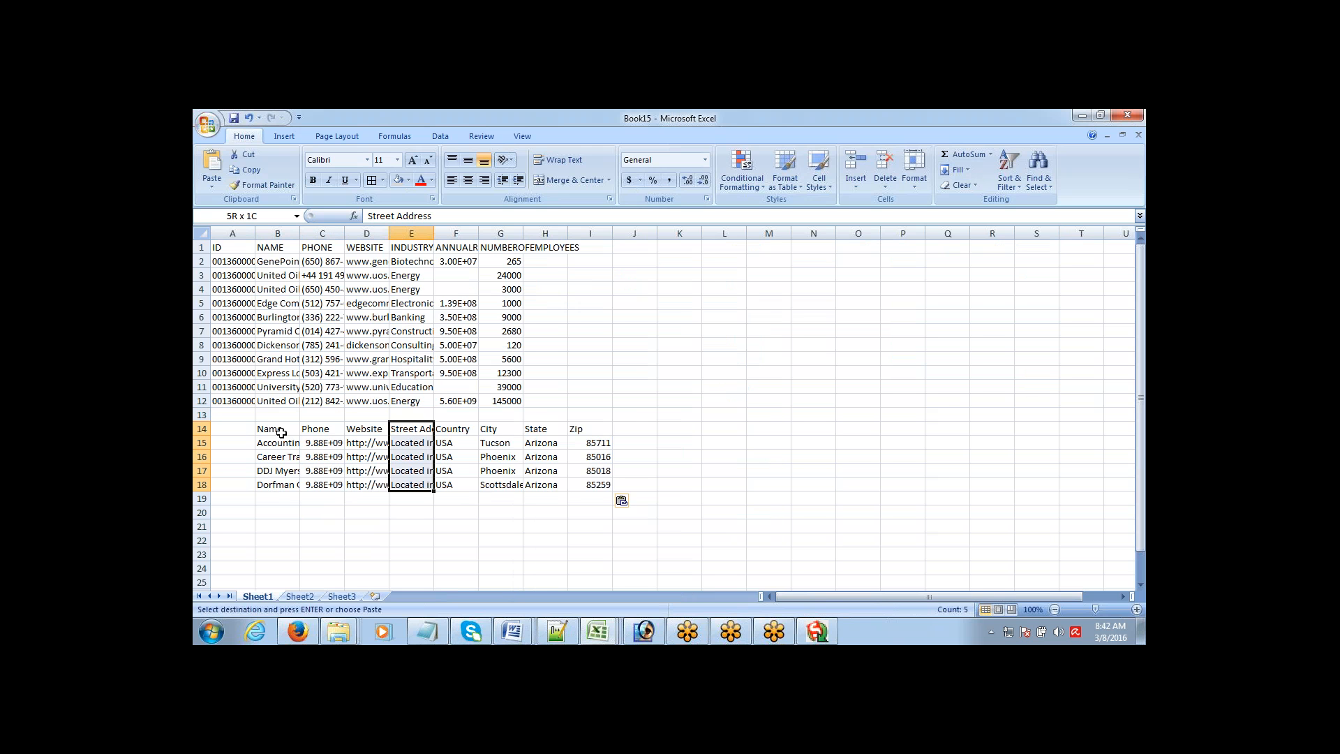
{"action": "key", "text": "ctrl+shift+Right"}
{"action": "key", "text": "ctrl+c"}
{"action": "key", "text": "Right"}
{"action": "key", "text": "Right"}
{"action": "key", "text": "Right"}
{"action": "key", "text": "Right"}
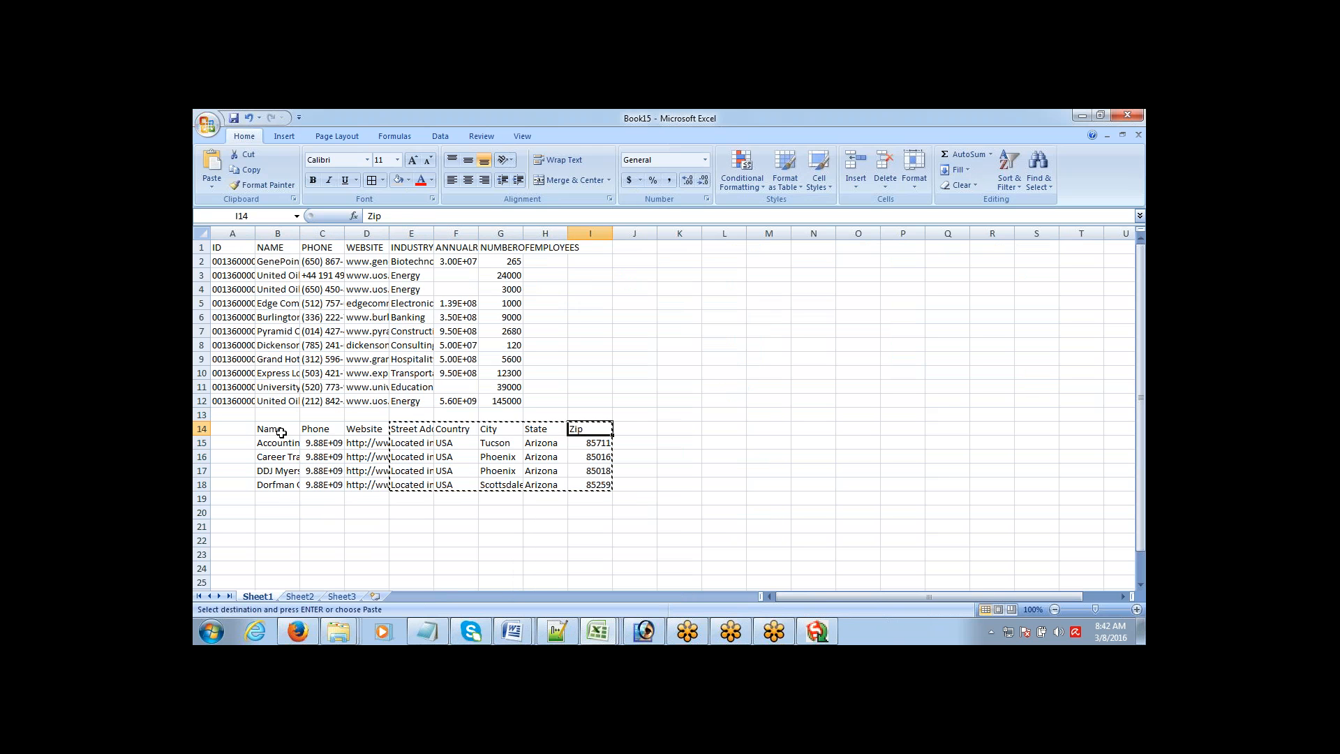
{"action": "key", "text": "Return"}
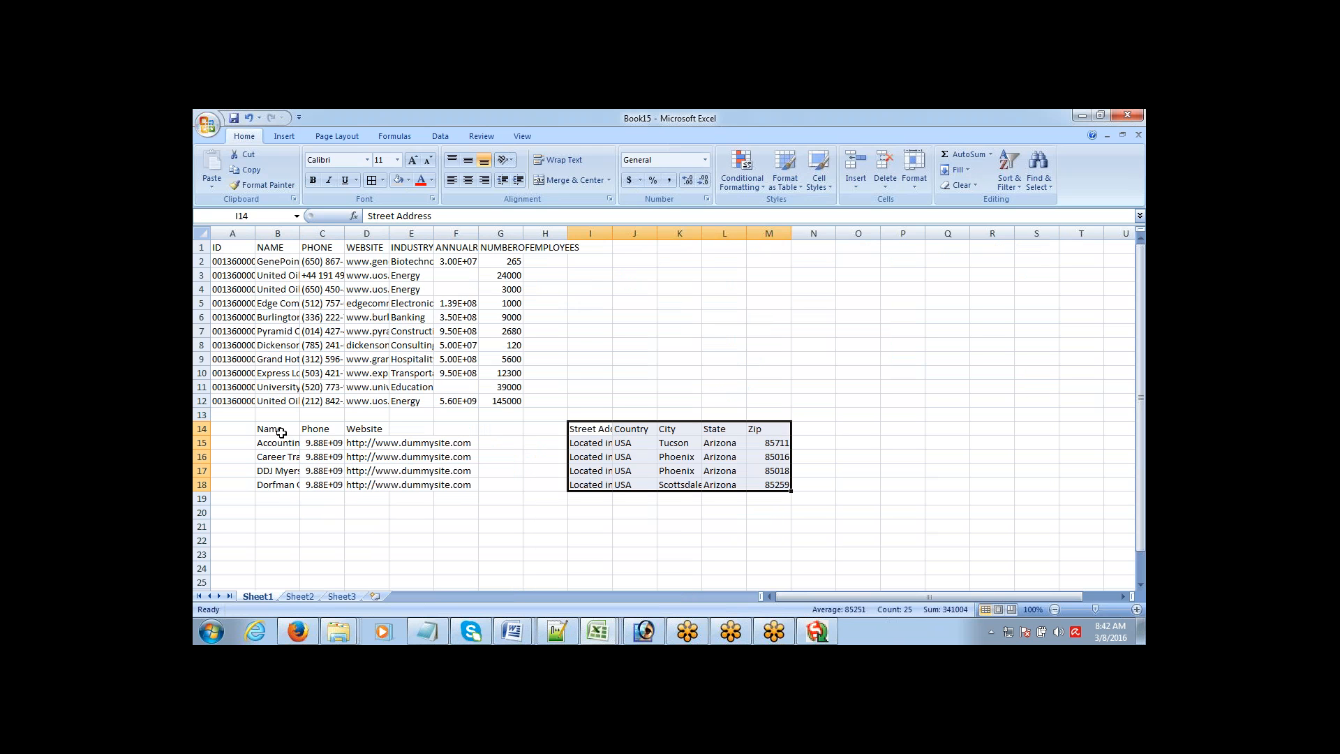
- Delete the empty column H between NUMBEROFEMPLOYEES and the address data
{"action": "key", "text": "Left"}
{"action": "key", "text": "ctrl+Up"}
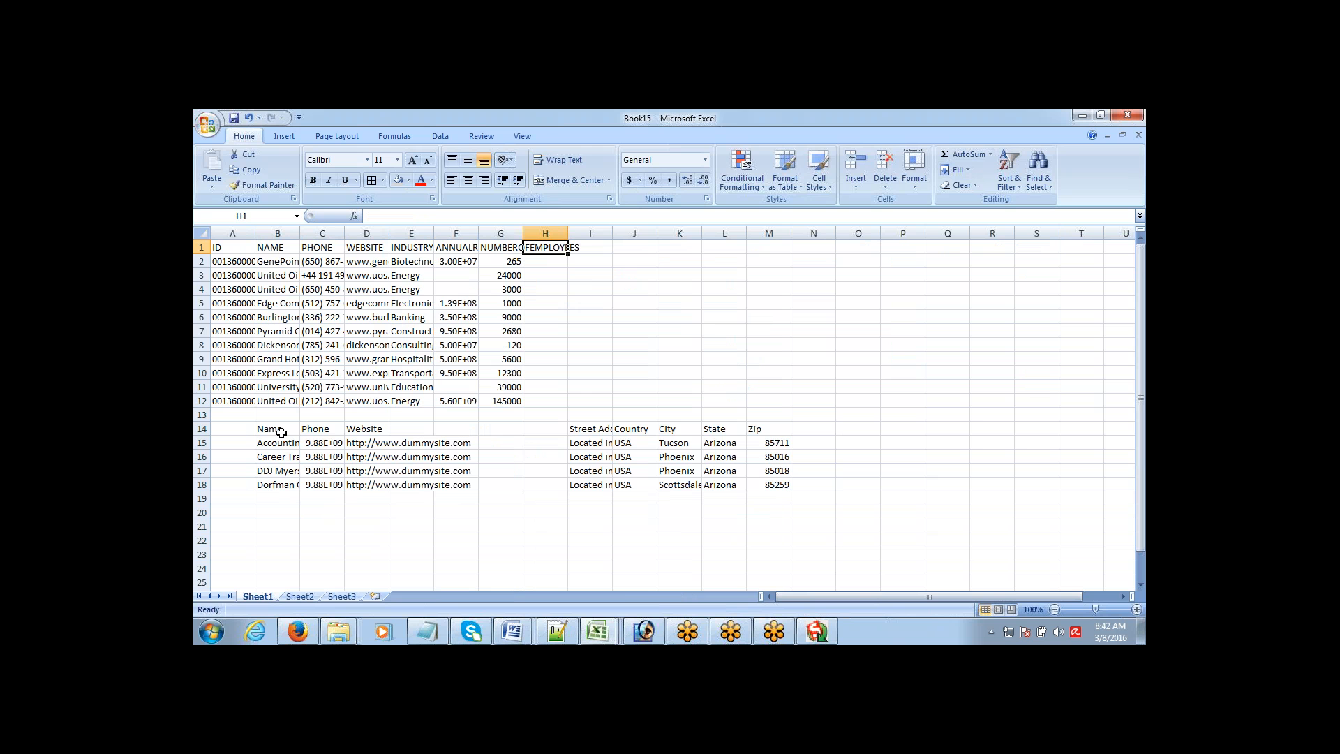
{"action": "key", "text": "ctrl+space"}
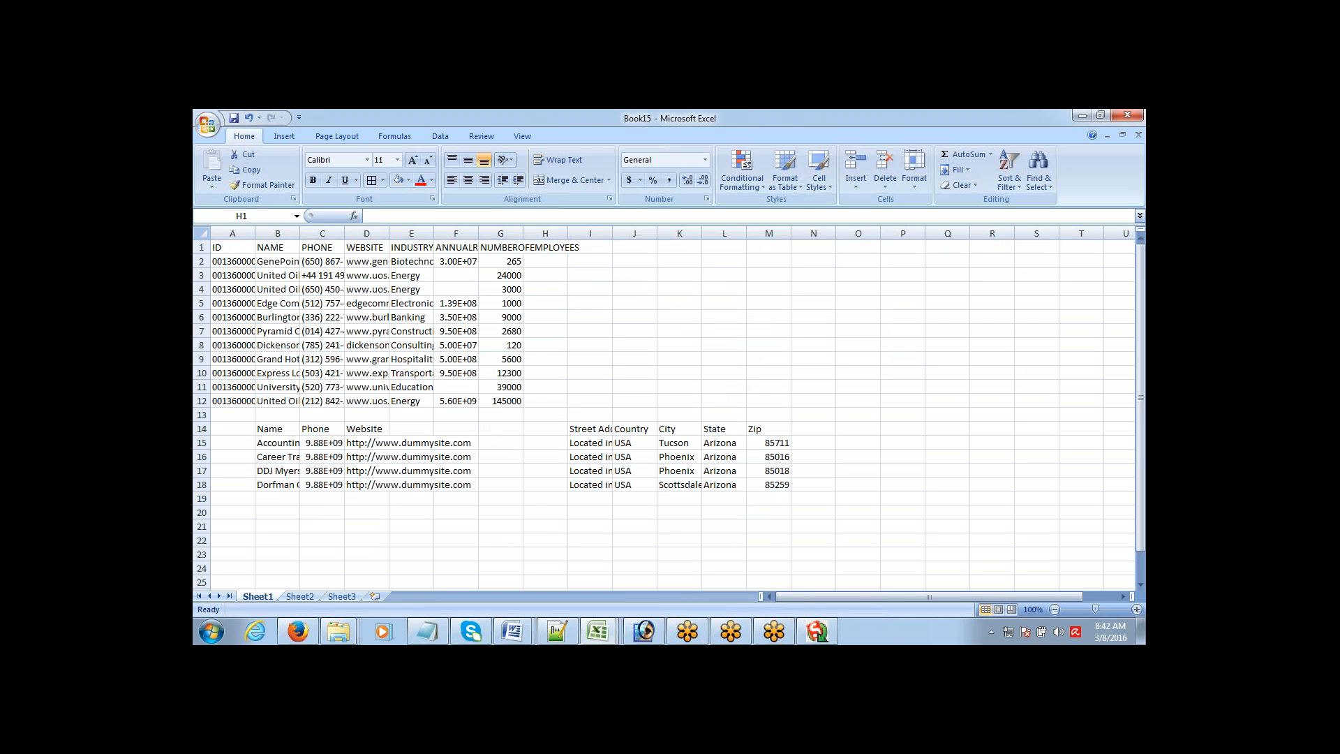
{"action": "key", "text": "ctrl+minus"}
- Move the Street Address, Country, City, State and Zip headers from row 14 to H1:L1
{"action": "key", "text": "Down"}
{"action": "key", "text": "ctrl+Down"}
{"action": "key", "text": "ctrl+shift+Right"}
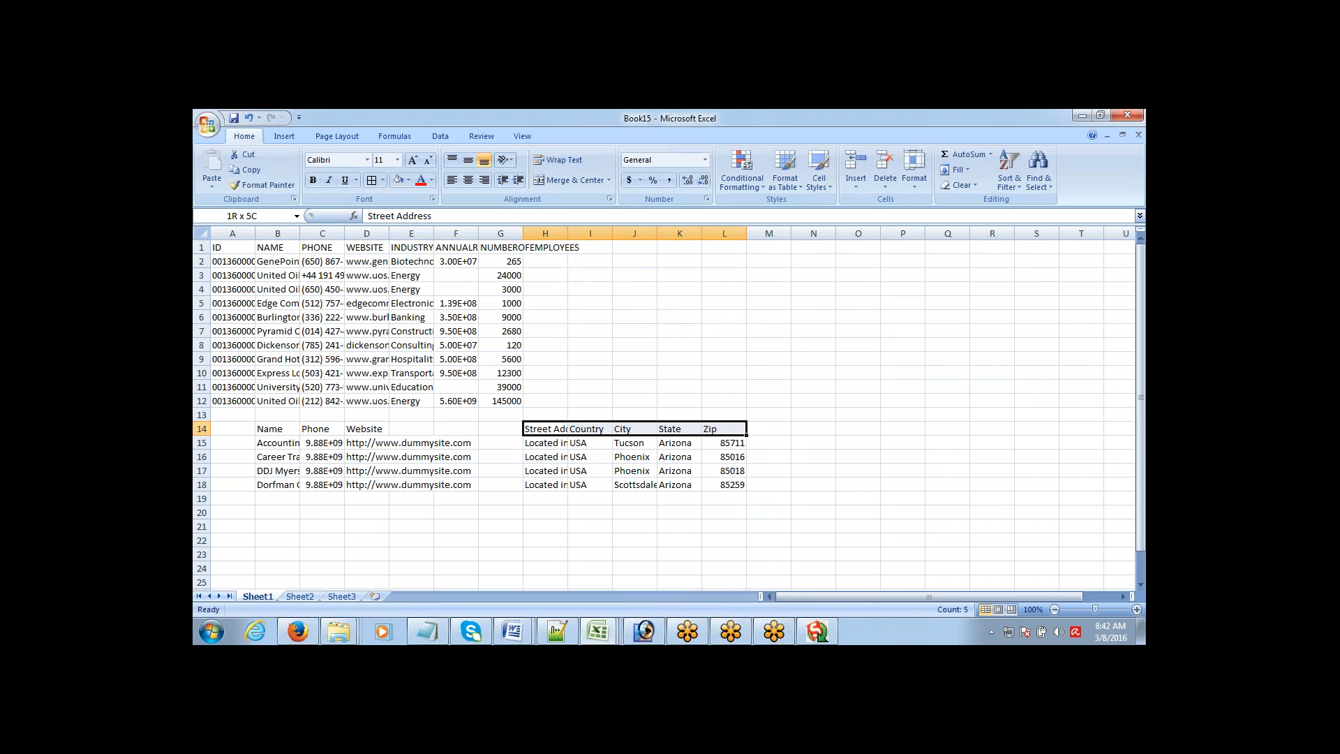
{"action": "key", "text": "ctrl+c"}
{"action": "key", "text": "ctrl+Up"}
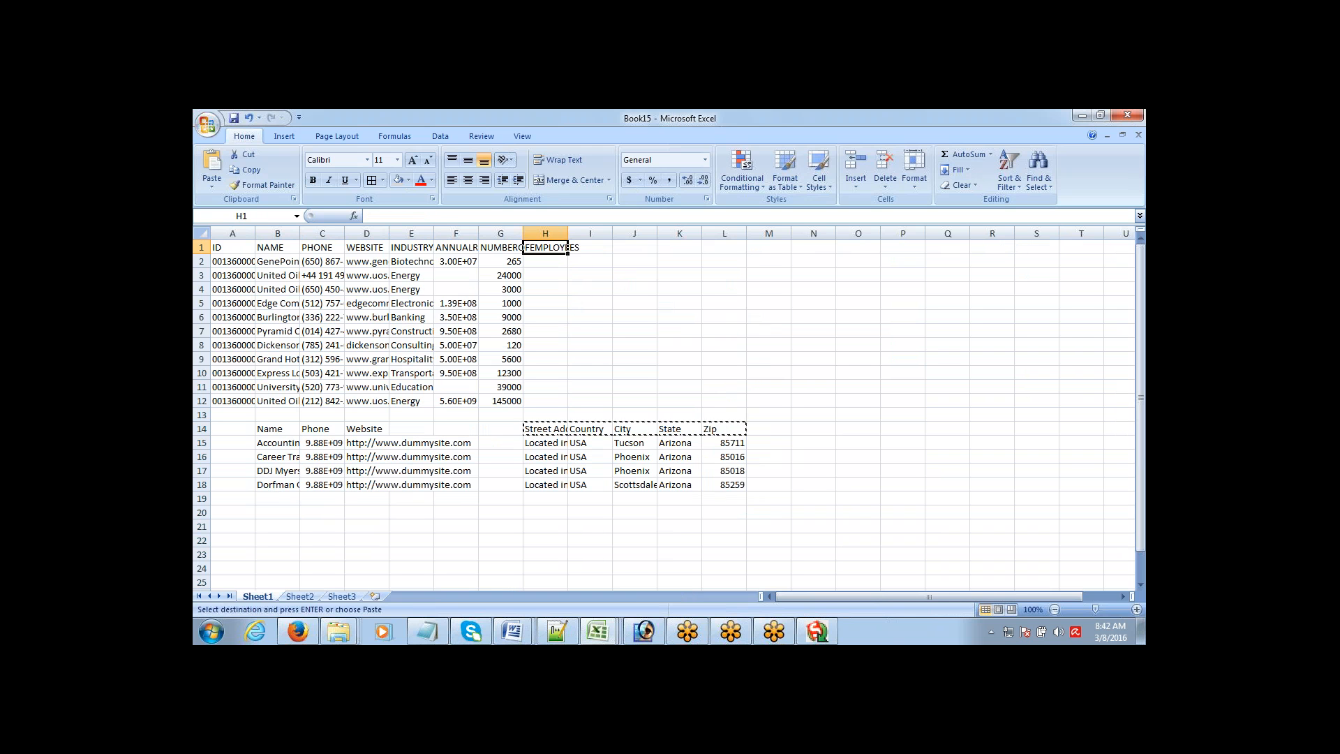
{"action": "key", "text": "ctrl+v"}
- Delete blank row 13 and row 14 with the leftover Name, Phone and Website headers
{"action": "key", "text": "Left"}
{"action": "key", "text": "Down"}
{"action": "key", "text": "Down"}
{"action": "key", "text": "Down"}
{"action": "key", "text": "Down"}
{"action": "key", "text": "Down"}
{"action": "key", "text": "Down"}
{"action": "key", "text": "Down"}
{"action": "key", "text": "Down"}
{"action": "key", "text": "Down"}
{"action": "key", "text": "Down"}
{"action": "key", "text": "Down"}
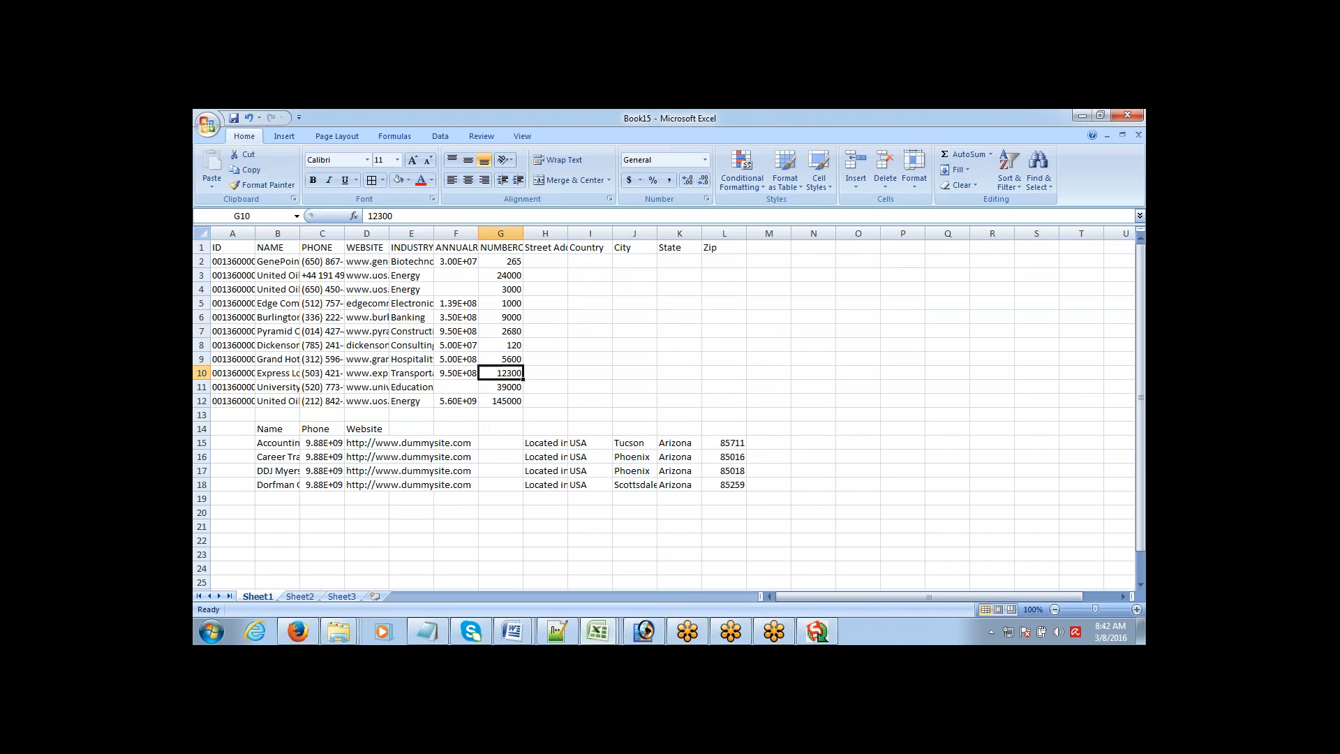
{"action": "key", "text": "Down"}
{"action": "key", "text": "shift+Down"}
{"action": "key", "text": "shift+space"}
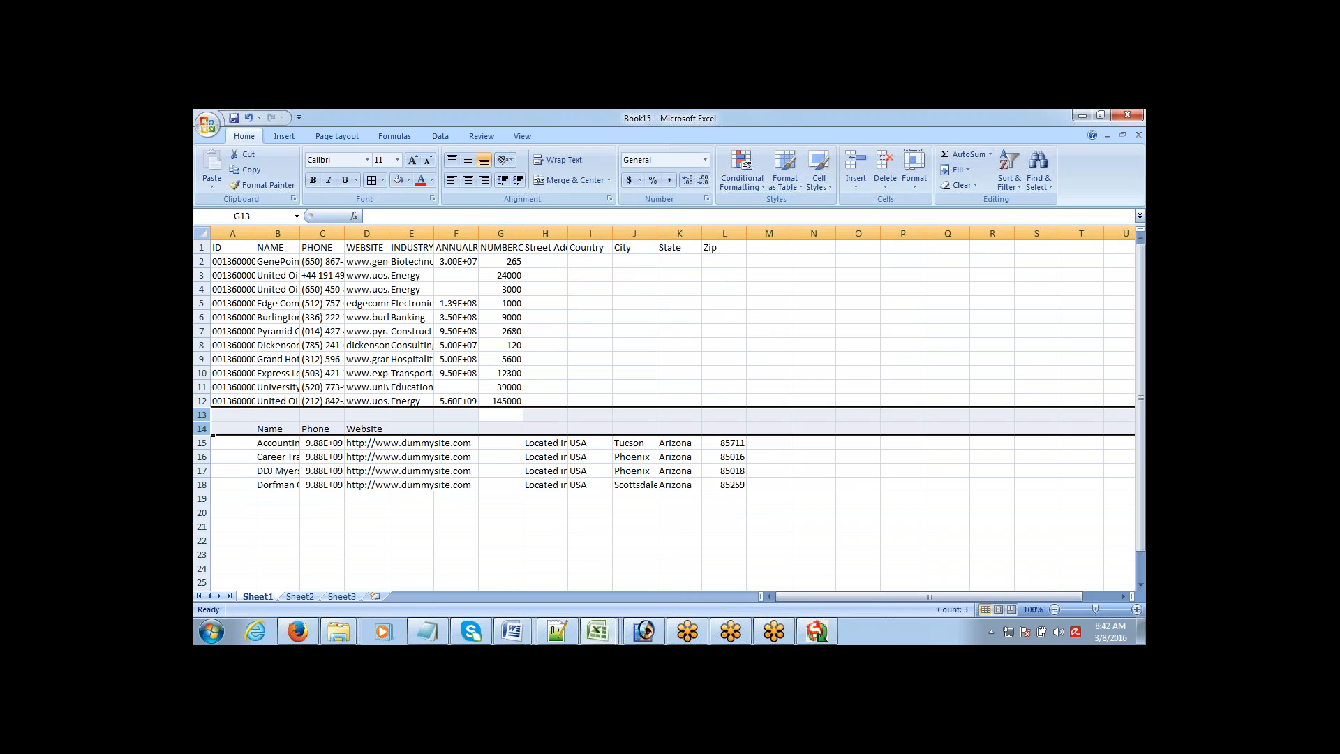
{"action": "key", "text": "ctrl+minus"}
- Widen the ID, NAME and PHONE columns to show more of their contents
{"action": "key", "text": "Up"}
{"action": "key", "text": "Up"}
{"action": "key", "text": "Up"}
{"action": "key", "text": "Up"}
{"action": "key", "text": "Up"}
{"action": "key", "text": "Up"}
{"action": "key", "text": "Up"}
{"action": "key", "text": "Up"}
{"action": "key", "text": "Up"}
{"action": "key", "text": "Up"}
{"action": "key", "text": "Up"}
{"action": "key", "text": "Up"}
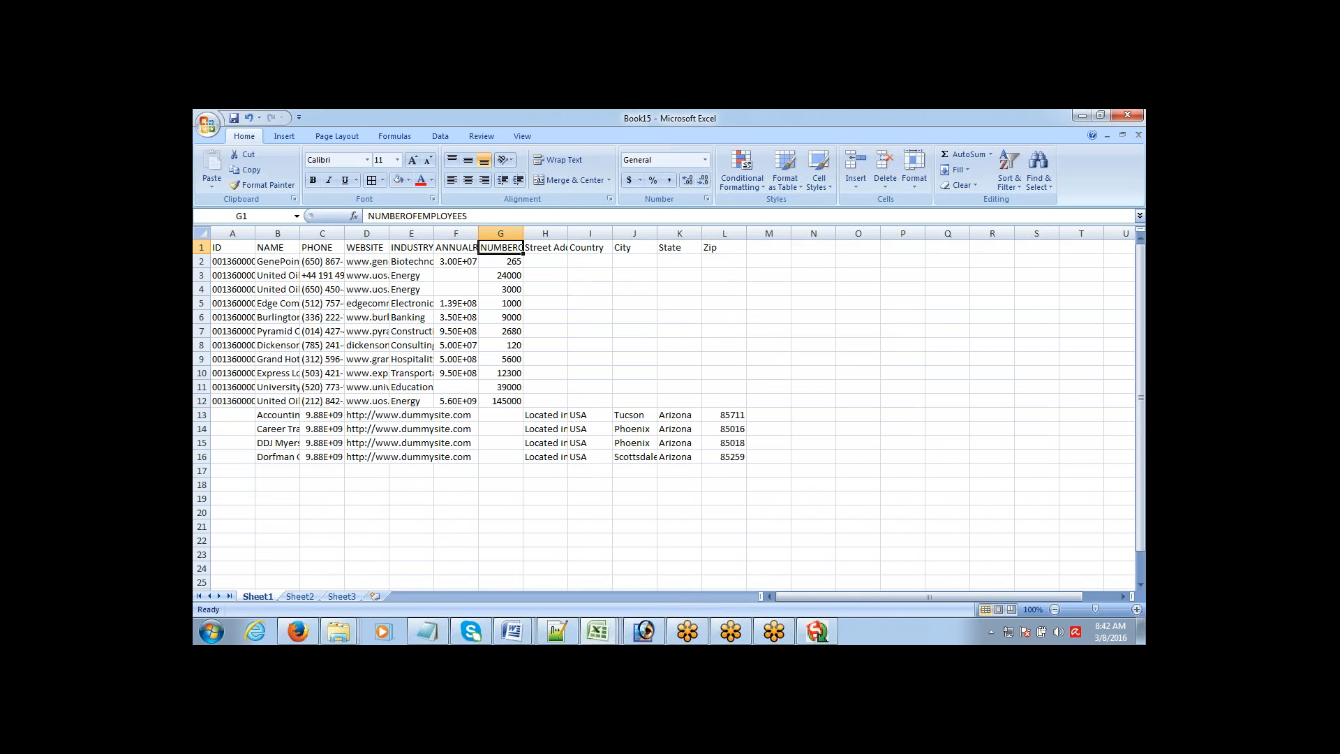
{"action": "left_click_drag", "start_coordinate": [256, 233], "coordinate": [491, 234]}
{"action": "left_click", "coordinate": [304, 317]}
{"action": "key", "text": "Up"}
{"action": "key", "text": "Up"}
{"action": "key", "text": "Up"}
{"action": "key", "text": "Up"}
{"action": "key", "text": "Up"}
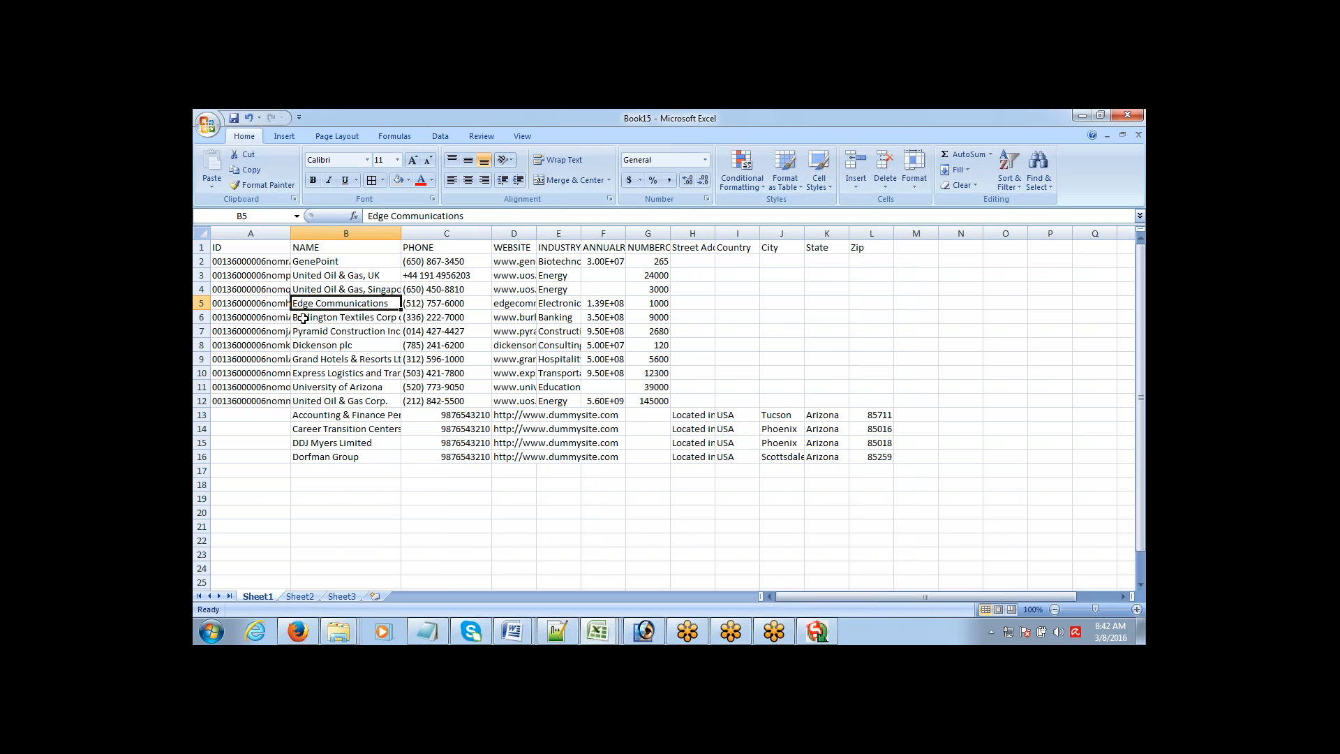
- Go down the NAME column and examine the newly added accounts in B13:B16
{"action": "key", "text": "Down"}
{"action": "key", "text": "Down"}
{"action": "key", "text": "Down"}
{"action": "key", "text": "Down"}
{"action": "key", "text": "Down"}
{"action": "key", "text": "Down"}
{"action": "key", "text": "Down"}
{"action": "key", "text": "Down"}
{"action": "key", "text": "Down"}
{"action": "key", "text": "Down"}
{"action": "key", "text": "Down"}
{"action": "key", "text": "Down"}
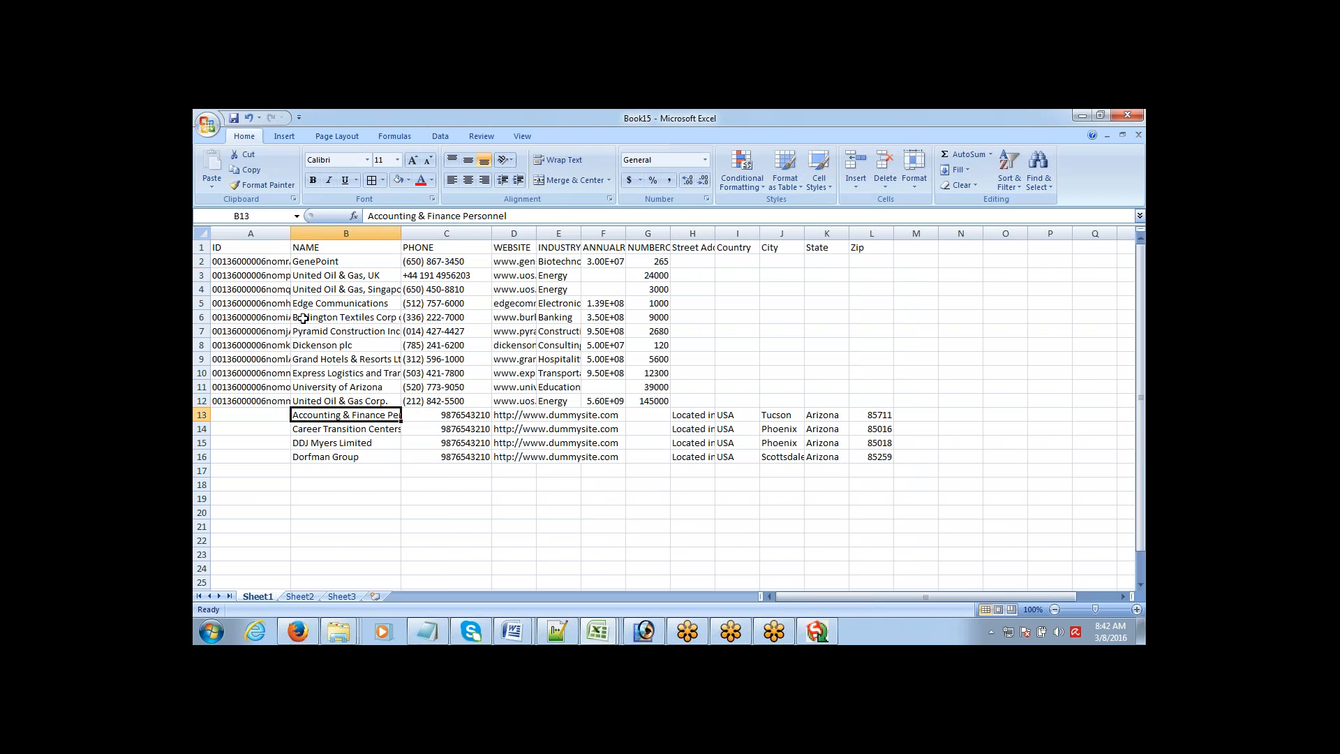
{"action": "key", "text": "shift+Down"}
{"action": "key", "text": "shift+Down"}
{"action": "key", "text": "shift+Down"}
{"action": "key", "text": "Up"}
- Examine the IDs of the existing accounts in A2:A12
{"action": "key", "text": "Left"}
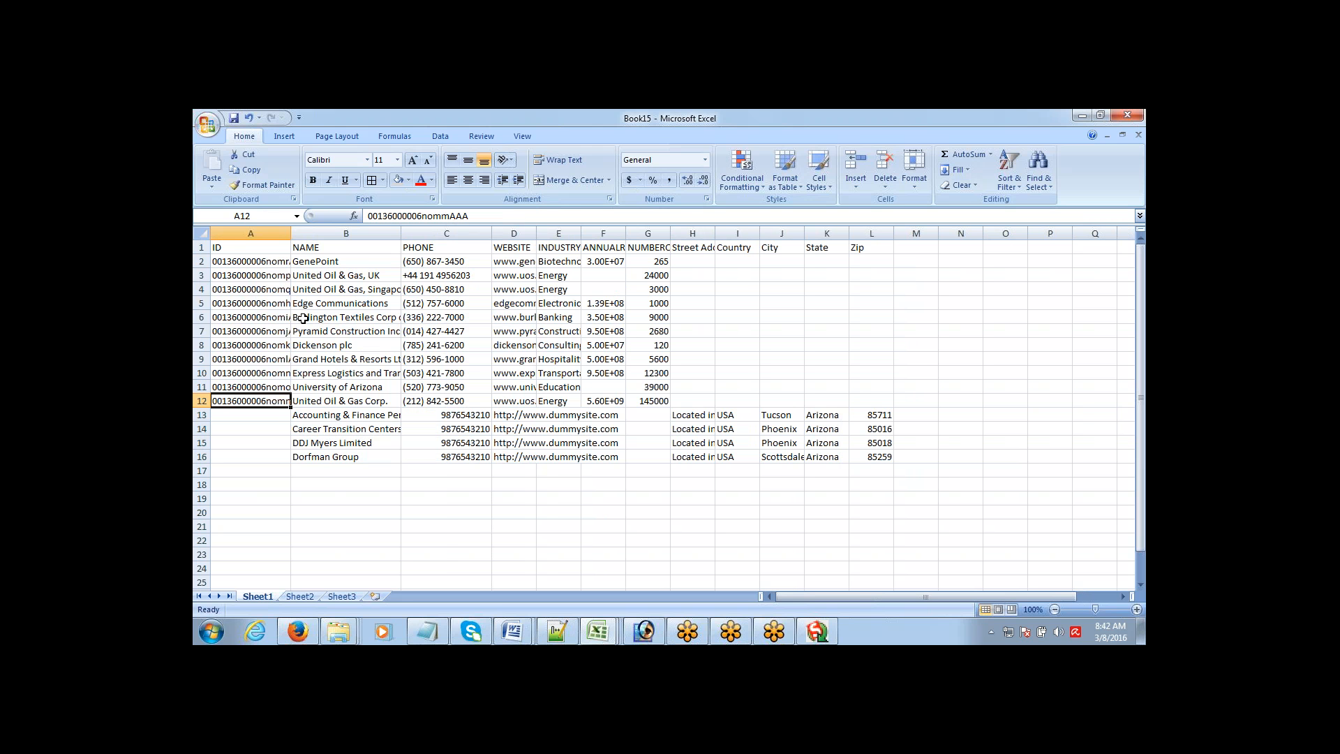
{"action": "key", "text": "shift+Up"}
{"action": "key", "text": "shift+Up"}
{"action": "key", "text": "shift+Up"}
{"action": "key", "text": "shift+Up"}
{"action": "key", "text": "shift+Up"}
{"action": "key", "text": "shift+Up"}
{"action": "key", "text": "shift+Up"}
{"action": "key", "text": "shift+Up"}
{"action": "key", "text": "shift+Up"}
{"action": "key", "text": "shift+Up"}
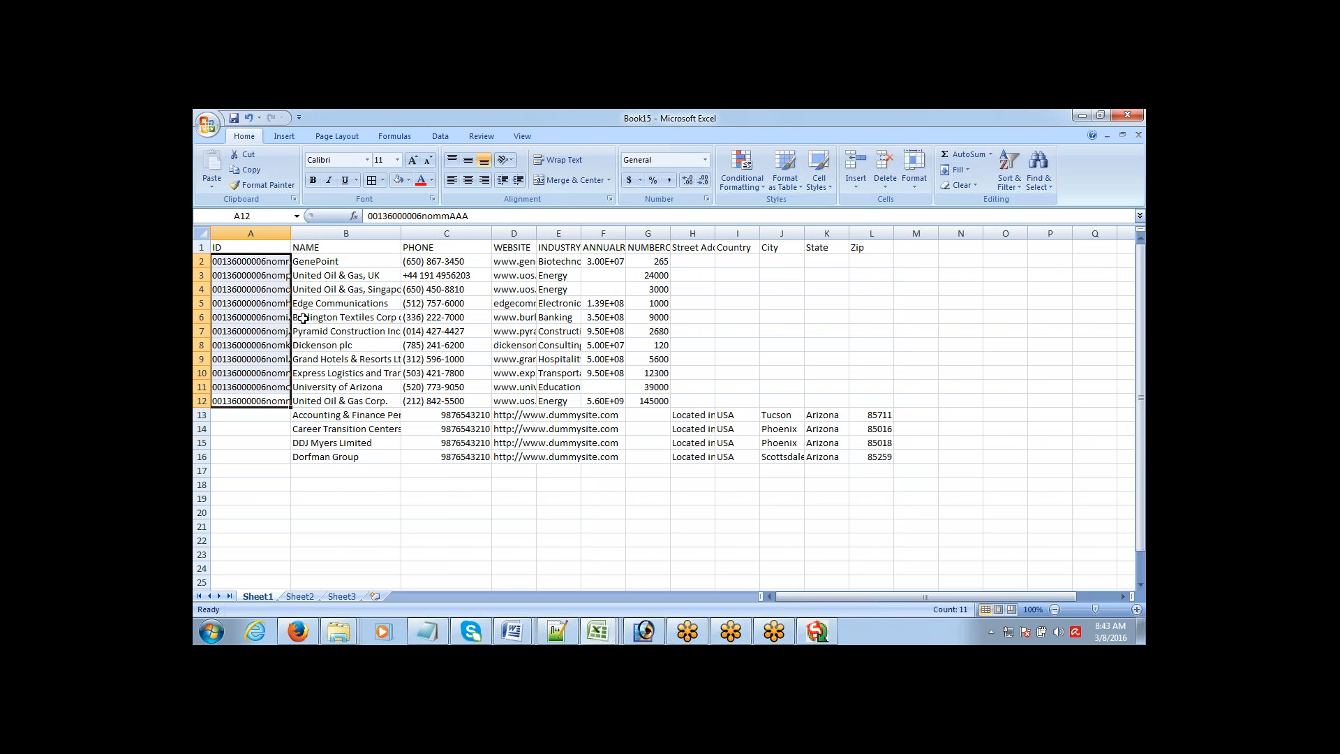
{"action": "key", "text": "Up"}
{"action": "key", "text": "Up"}
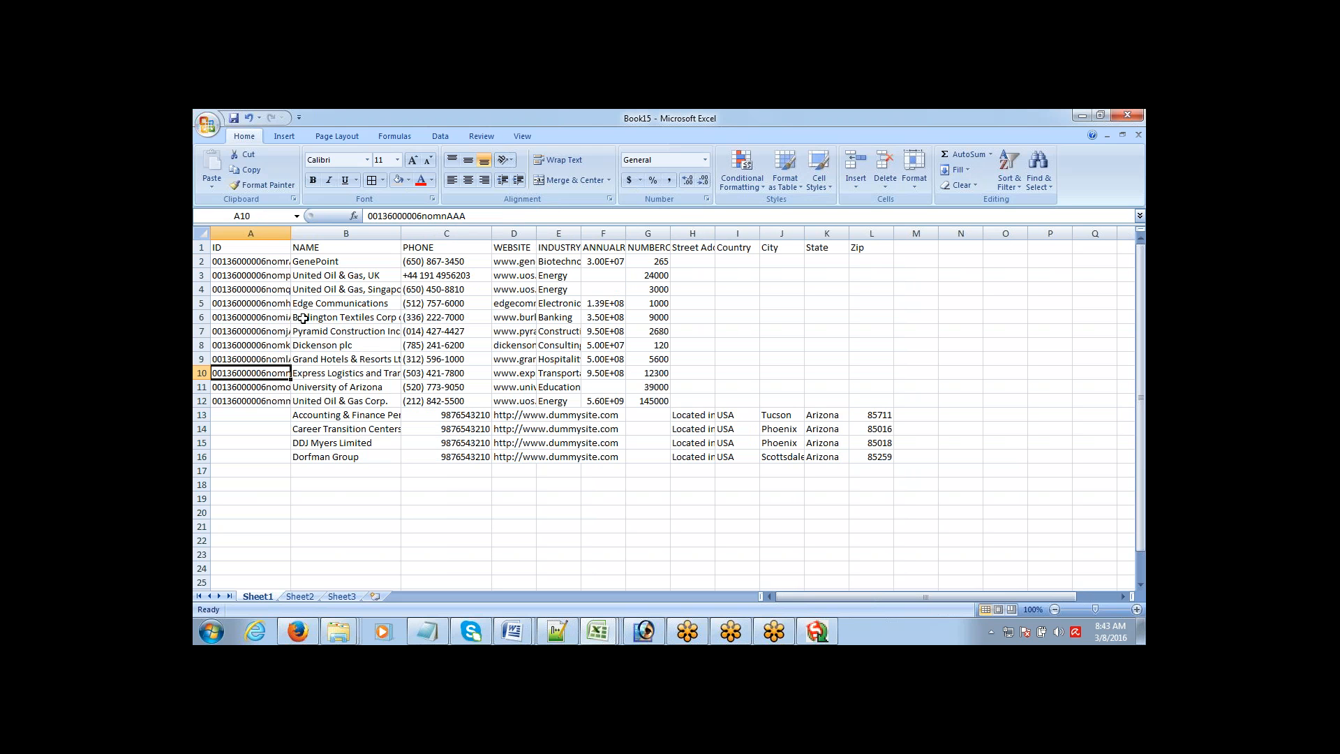
{"action": "key", "text": "Down"}
{"action": "key", "text": "Down"}
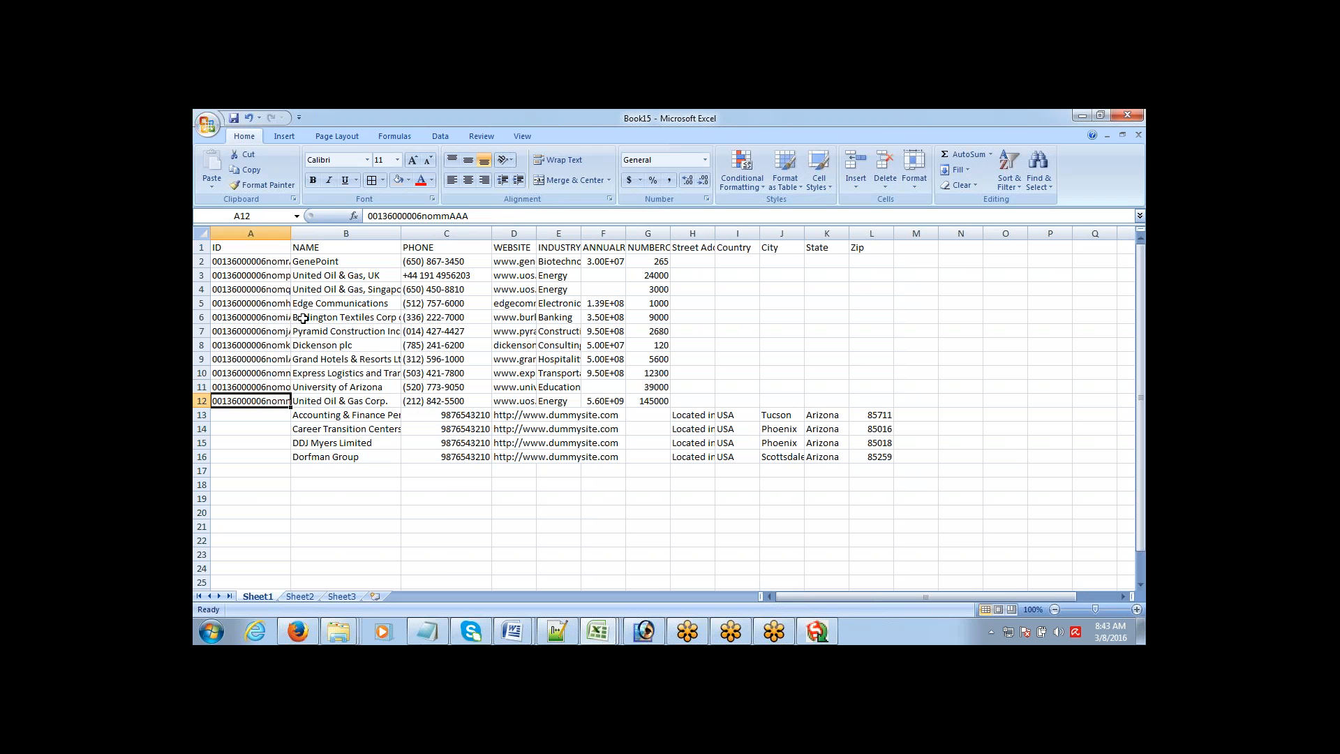
{"action": "key", "text": "ctrl+Up"}
{"action": "key", "text": "Down"}
{"action": "key", "text": "ctrl+shift+Down"}
{"action": "key", "text": "Right"}
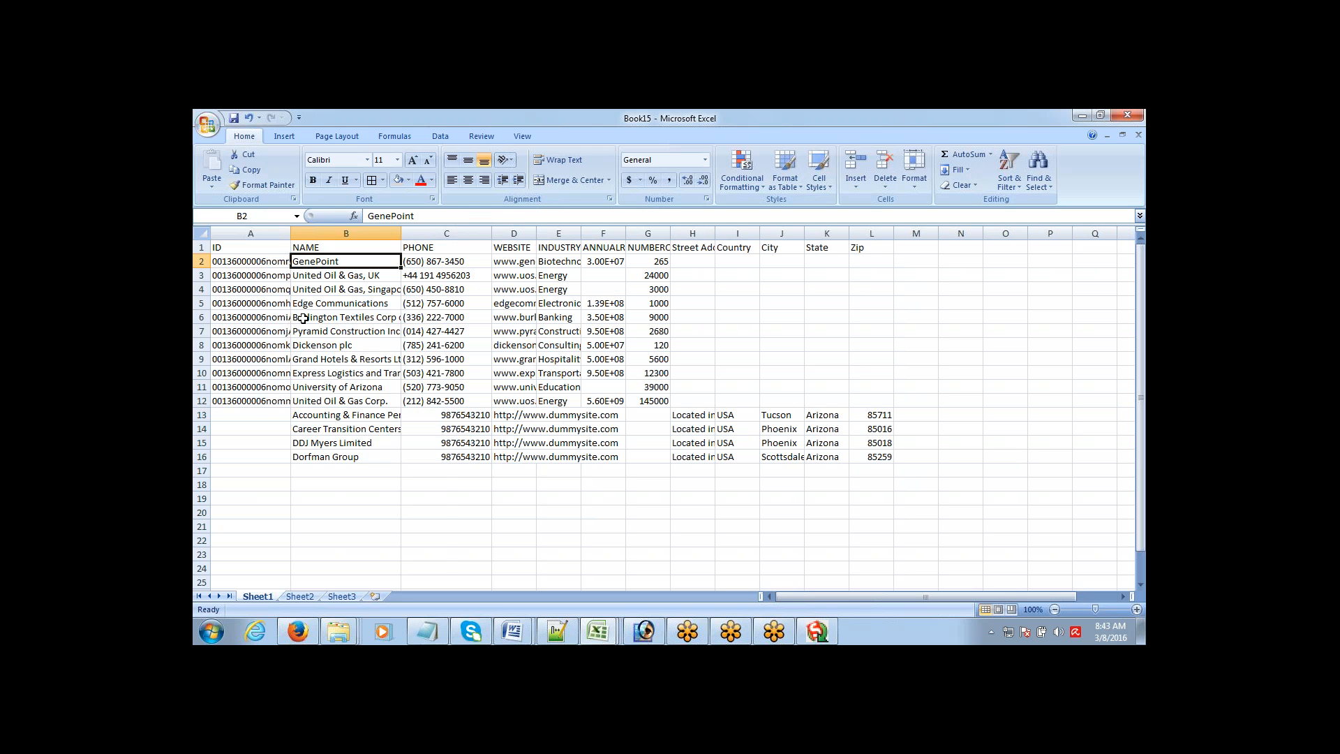
- Compare the end of the ID column with the new account names in B13:B16
{"action": "key", "text": "Left"}
{"action": "key", "text": "Down"}
{"action": "key", "text": "ctrl+Down"}
{"action": "key", "text": "Down"}
{"action": "key", "text": "Right"}
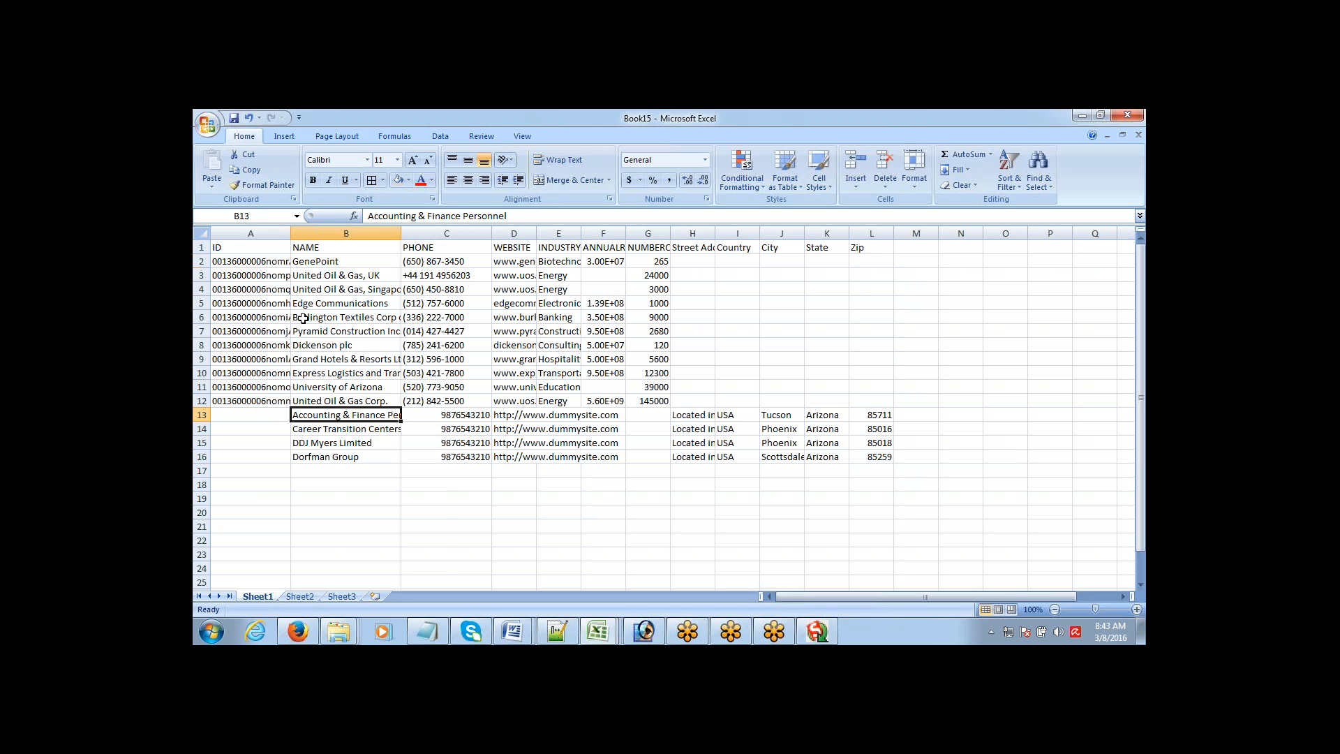
{"action": "key", "text": "shift+Down"}
{"action": "key", "text": "shift+Down"}
{"action": "key", "text": "shift+Down"}
{"action": "key", "text": "Up"}
{"action": "key", "text": "Up"}
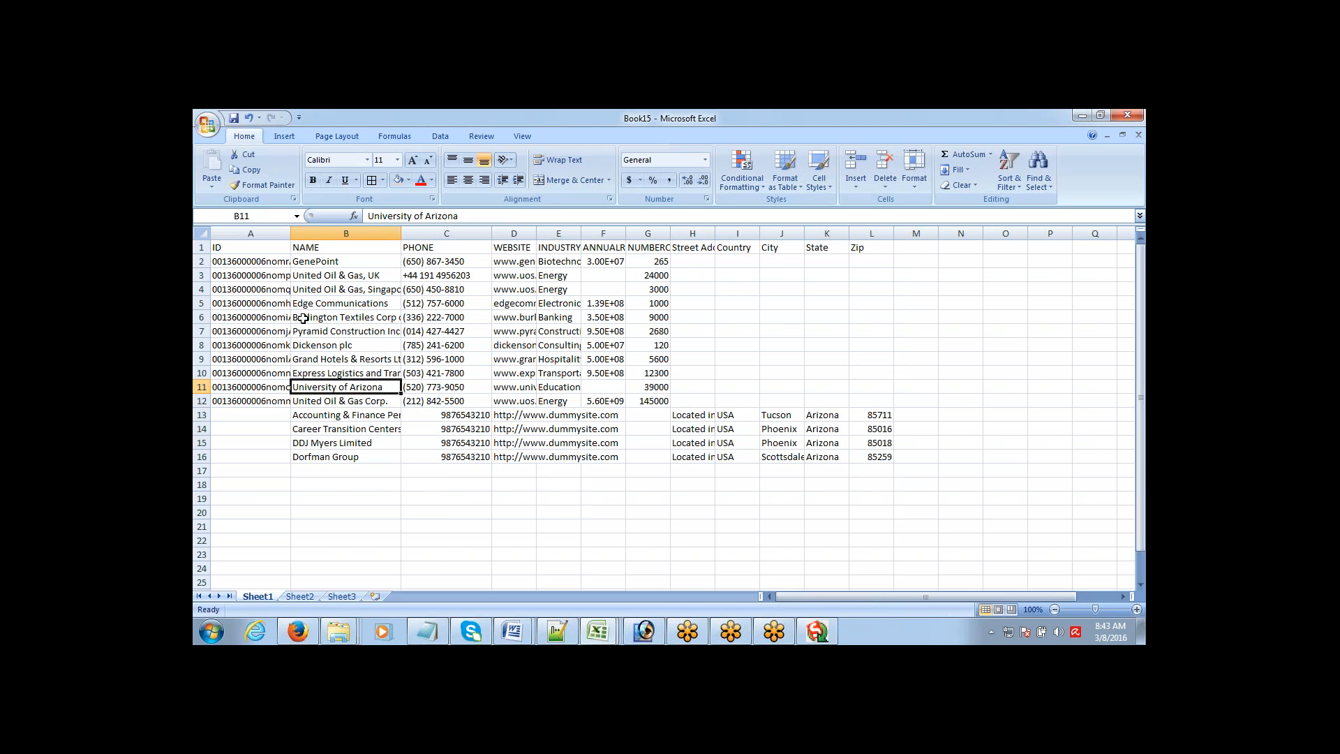
- Review the records from the first existing account's ID down to the new names in B13:B16
{"action": "key", "text": "ctrl+Up"}
{"action": "key", "text": "Left"}
{"action": "key", "text": "Down"}
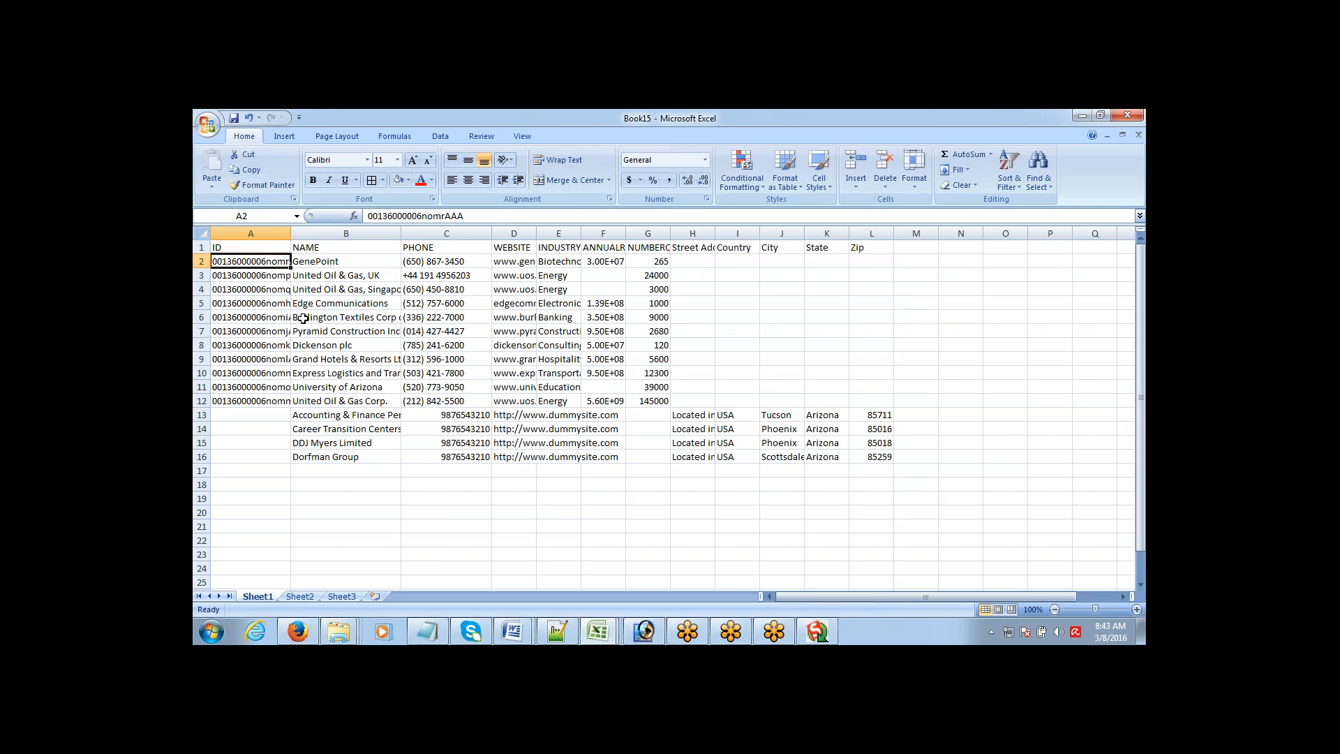
{"action": "key", "text": "Right"}
{"action": "key", "text": "Down"}
{"action": "key", "text": "Down"}
{"action": "key", "text": "Down"}
{"action": "key", "text": "Down"}
{"action": "key", "text": "Down"}
{"action": "key", "text": "Down"}
{"action": "key", "text": "Down"}
{"action": "key", "text": "Down"}
{"action": "key", "text": "Down"}
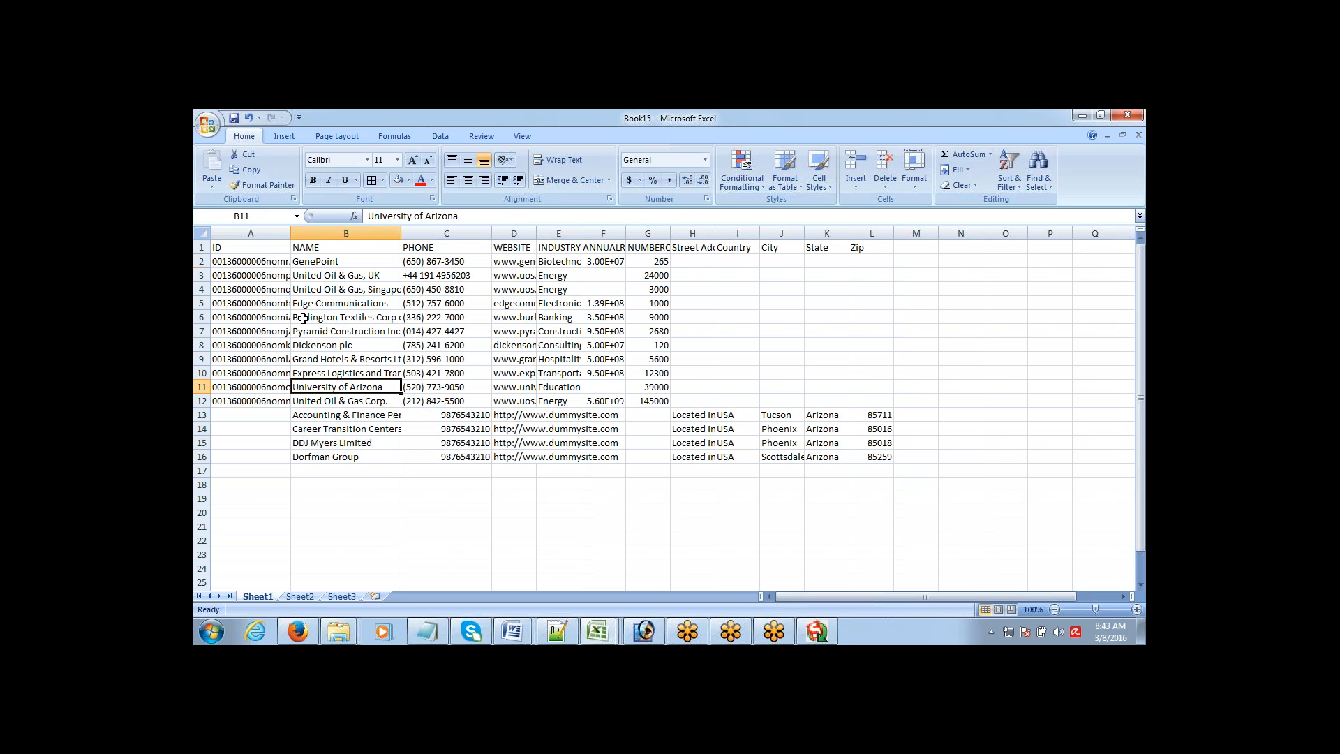
{"action": "key", "text": "Down"}
{"action": "key", "text": "Down"}
{"action": "key", "text": "shift+Down"}
{"action": "key", "text": "shift+Down"}
{"action": "key", "text": "shift+Down"}
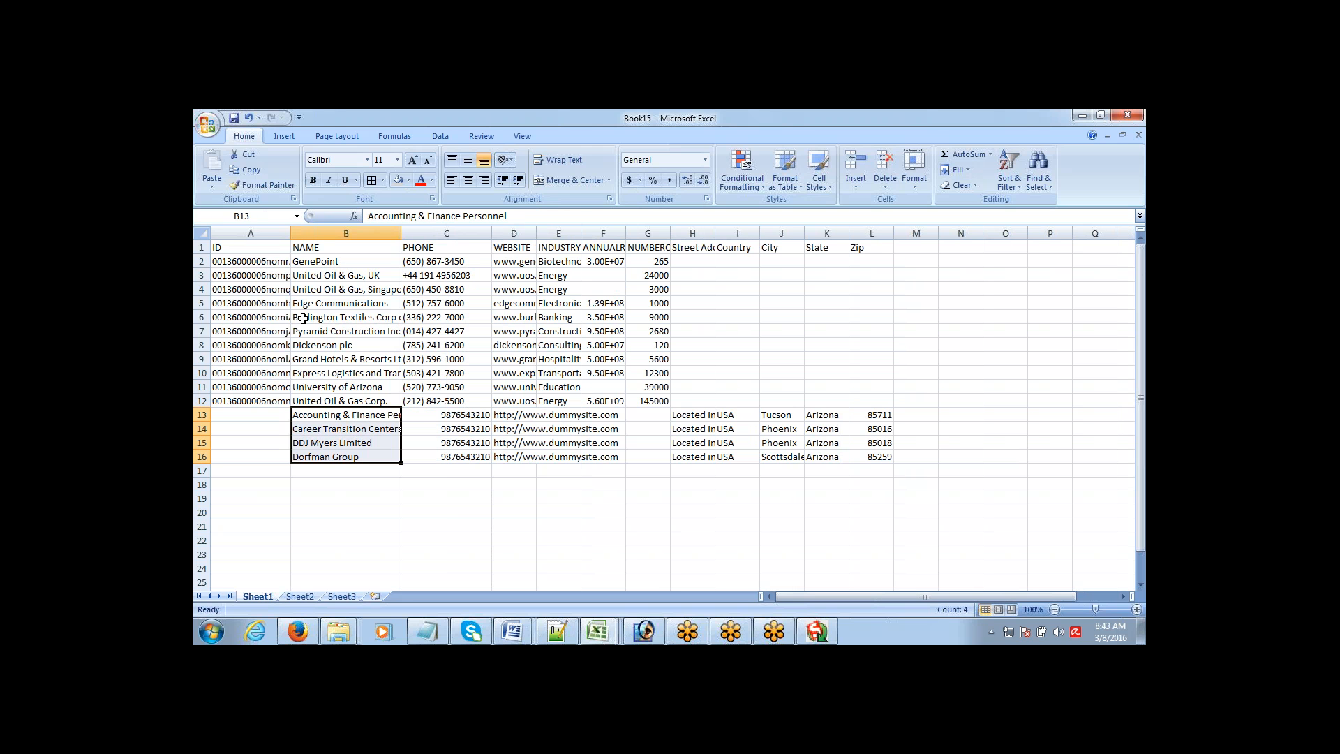
- Review the existing accounts' records in A2:G12, starting with their IDs
{"action": "key", "text": "Up"}
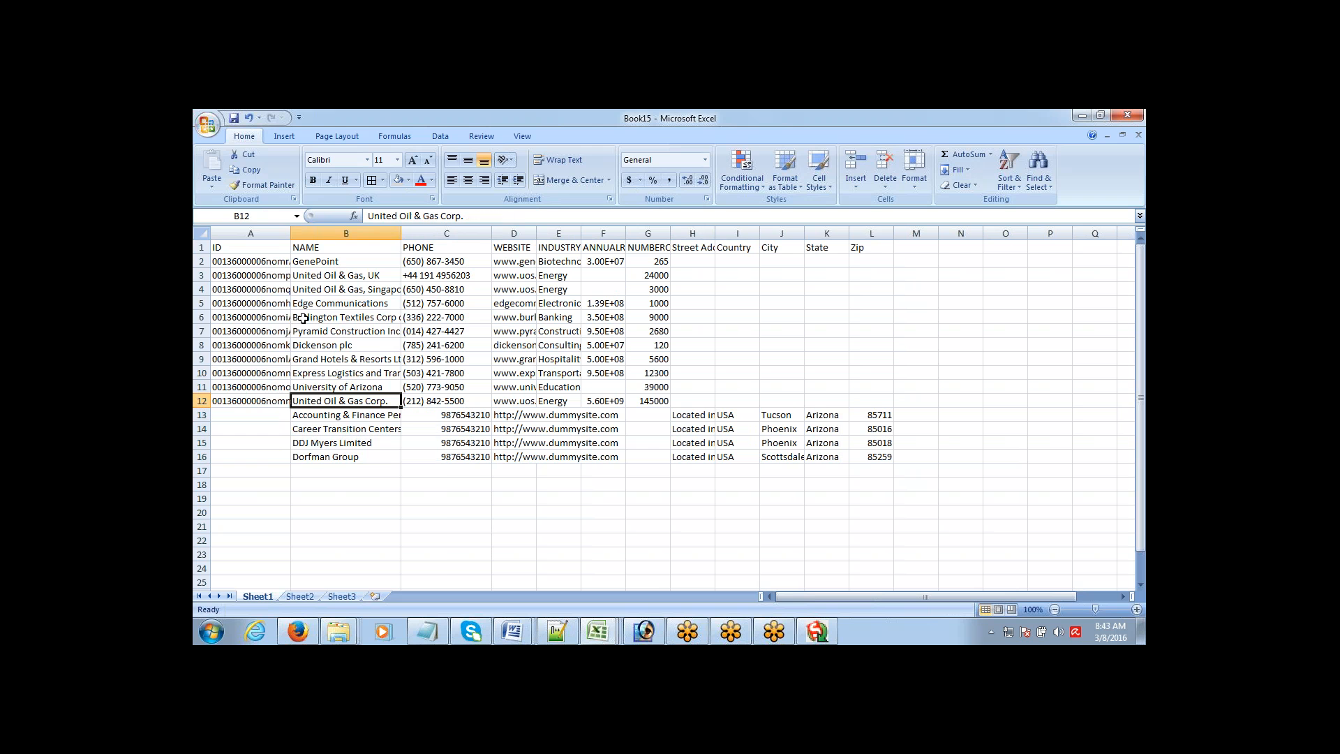
{"action": "key", "text": "shift+Left"}
{"action": "key", "text": "ctrl+shift+Up"}
{"action": "key", "text": "Down"}
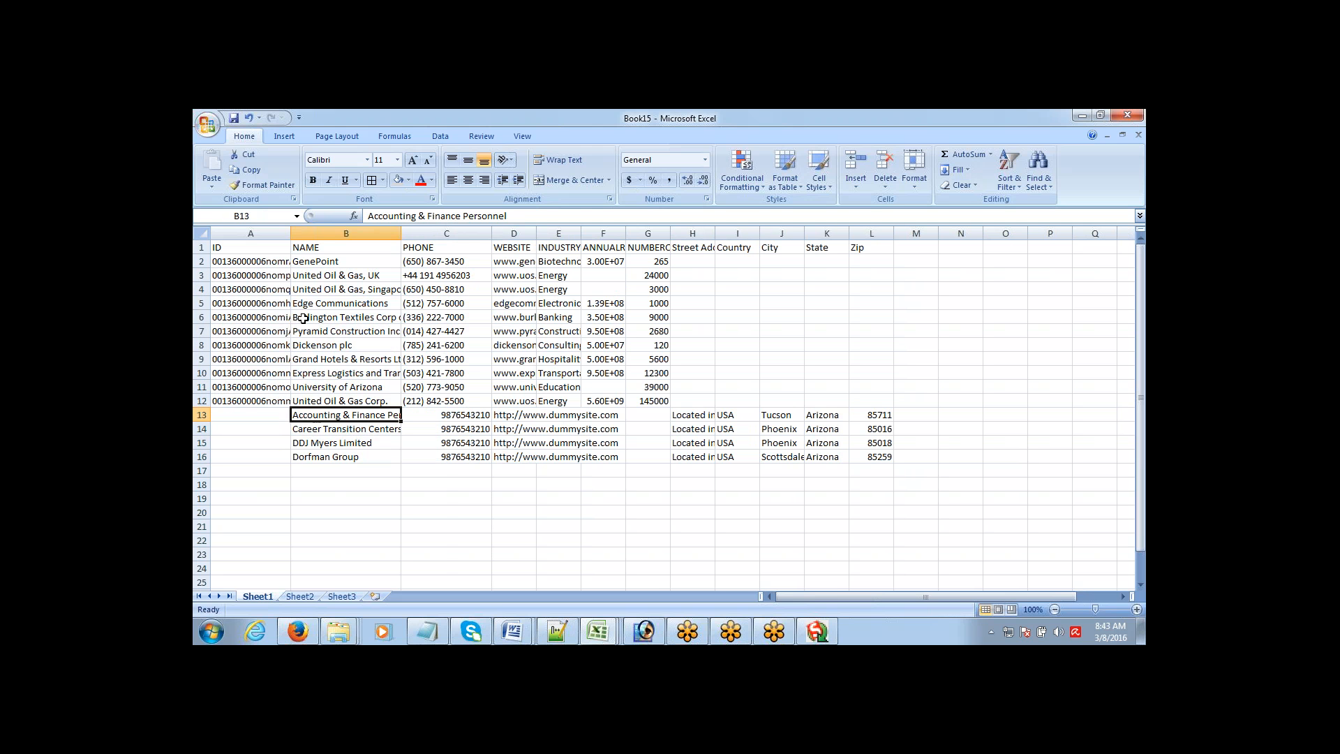
{"action": "key", "text": "Up"}
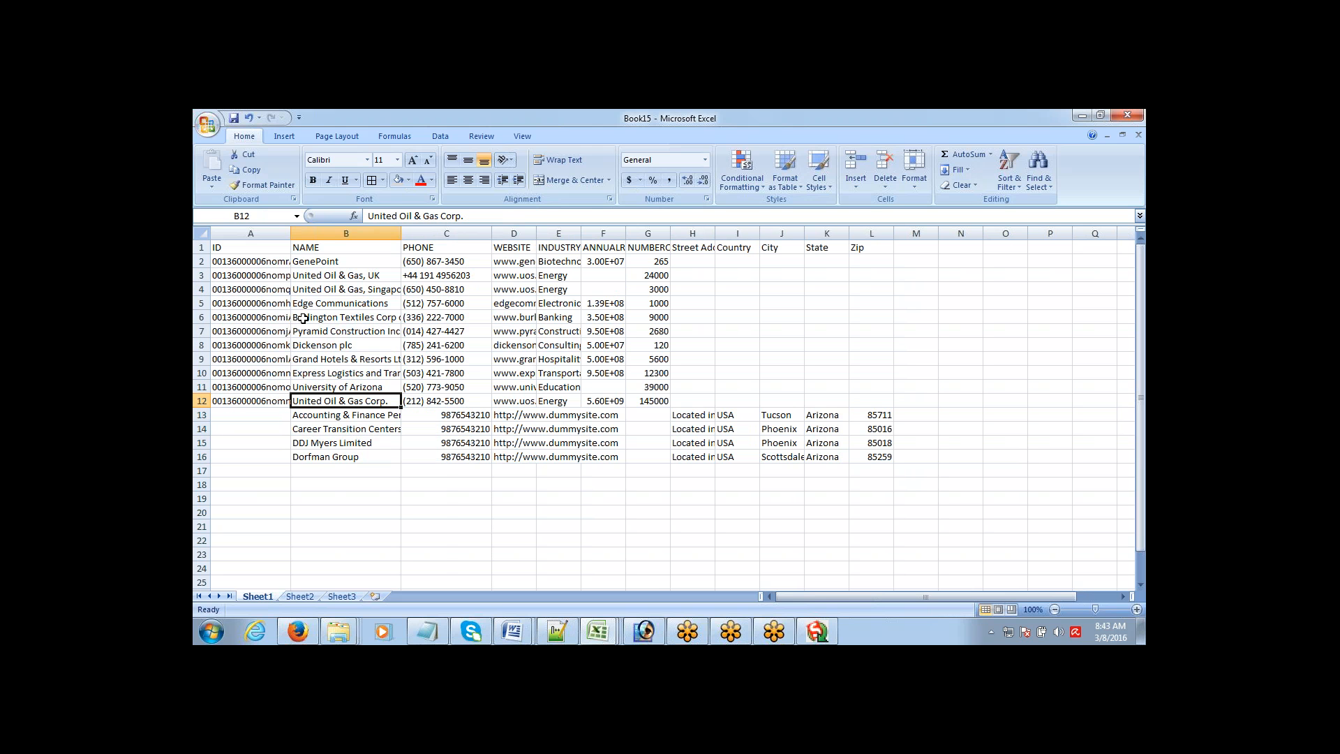
{"action": "key", "text": "Left"}
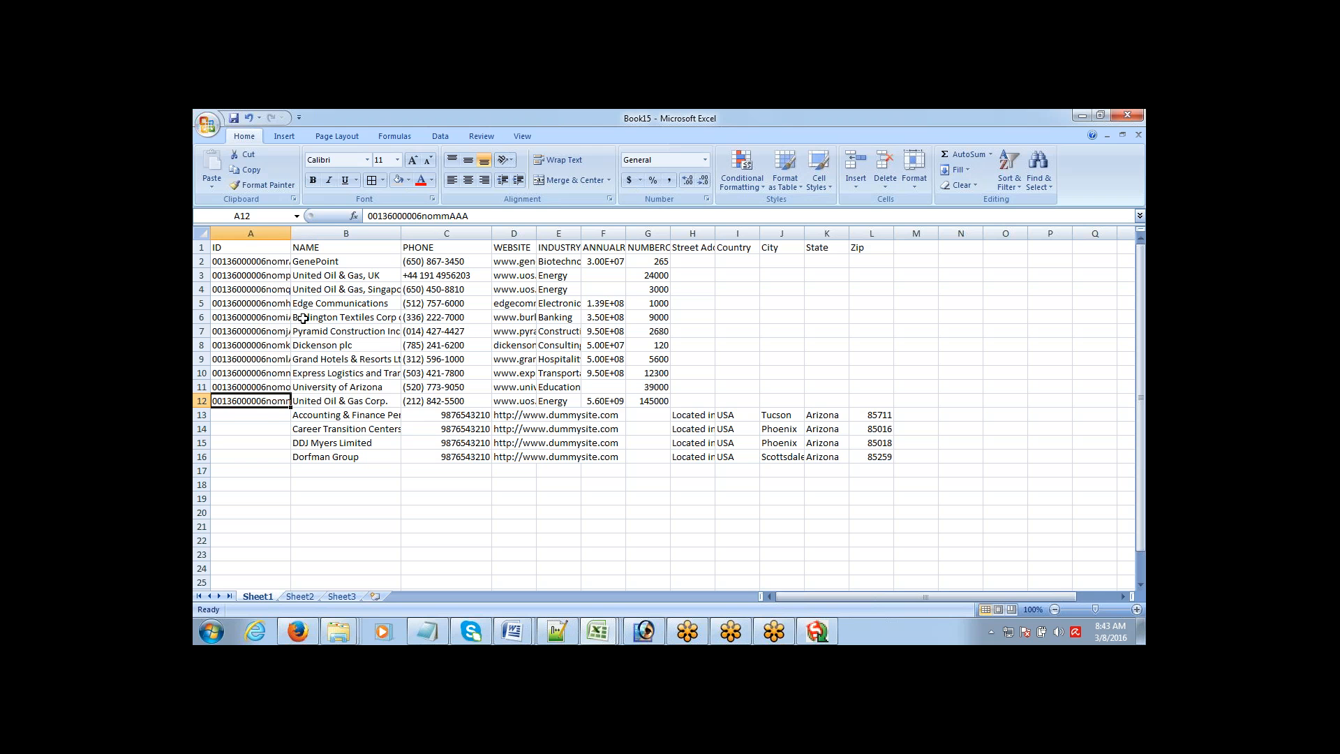
{"action": "key", "text": "ctrl+Up"}
{"action": "key", "text": "Down"}
{"action": "key", "text": "ctrl+shift+Down"}
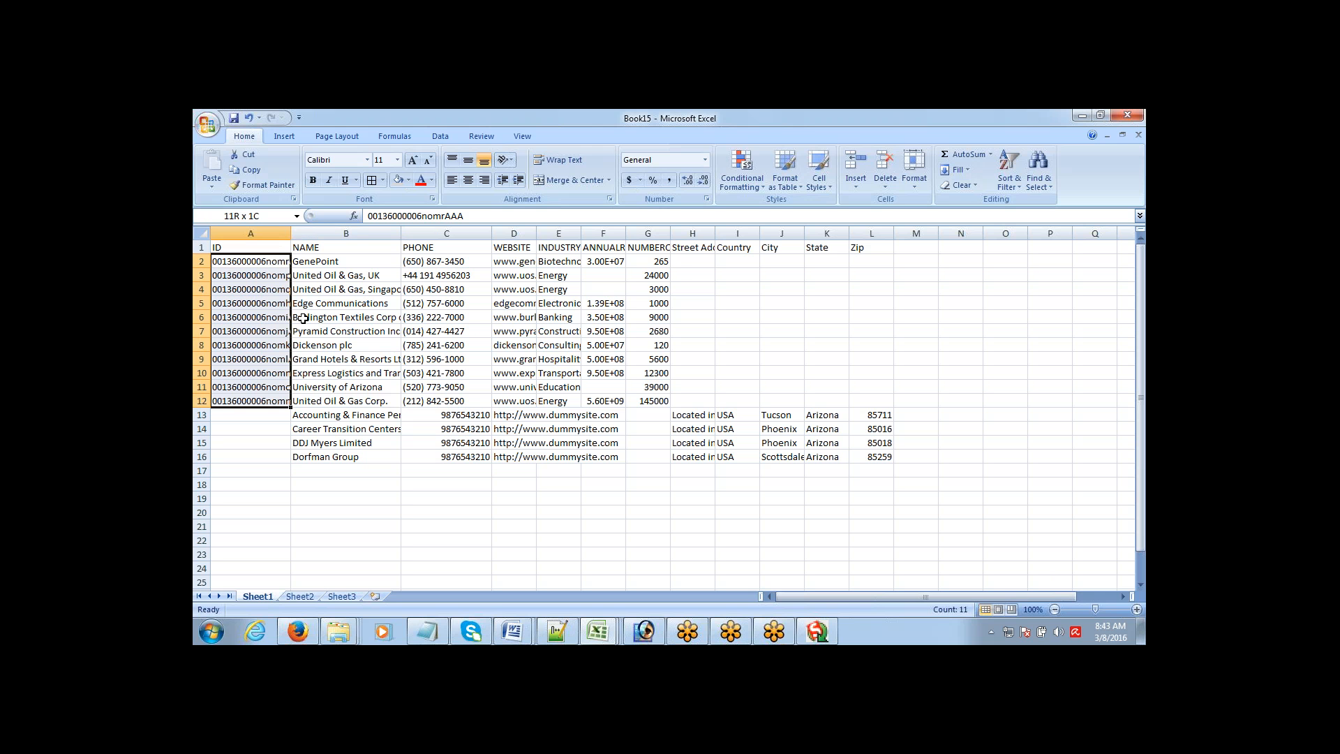
{"action": "key", "text": "shift+Right"}
{"action": "key", "text": "shift+Right"}
{"action": "key", "text": "shift+Right"}
{"action": "key", "text": "shift+Right"}
{"action": "key", "text": "shift+Right"}
{"action": "key", "text": "shift+Right"}
{"action": "key", "text": "Down"}
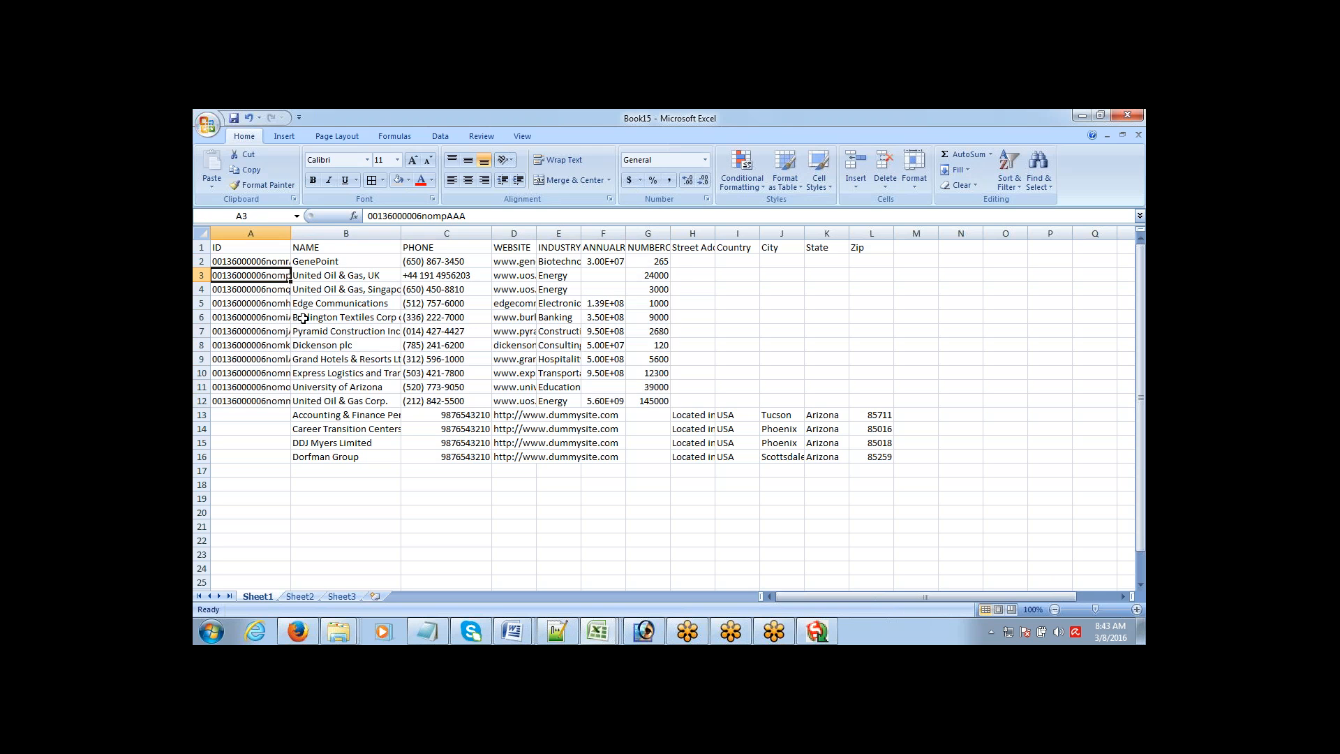
- Continue down the existing accounts to the last new account name in B16
{"action": "key", "text": "Down"}
{"action": "key", "text": "Down"}
{"action": "key", "text": "Down"}
{"action": "key", "text": "Down"}
{"action": "key", "text": "Down"}
{"action": "key", "text": "Right"}
{"action": "key", "text": "Right"}
{"action": "key", "text": "Left"}
{"action": "key", "text": "ctrl+Down"}
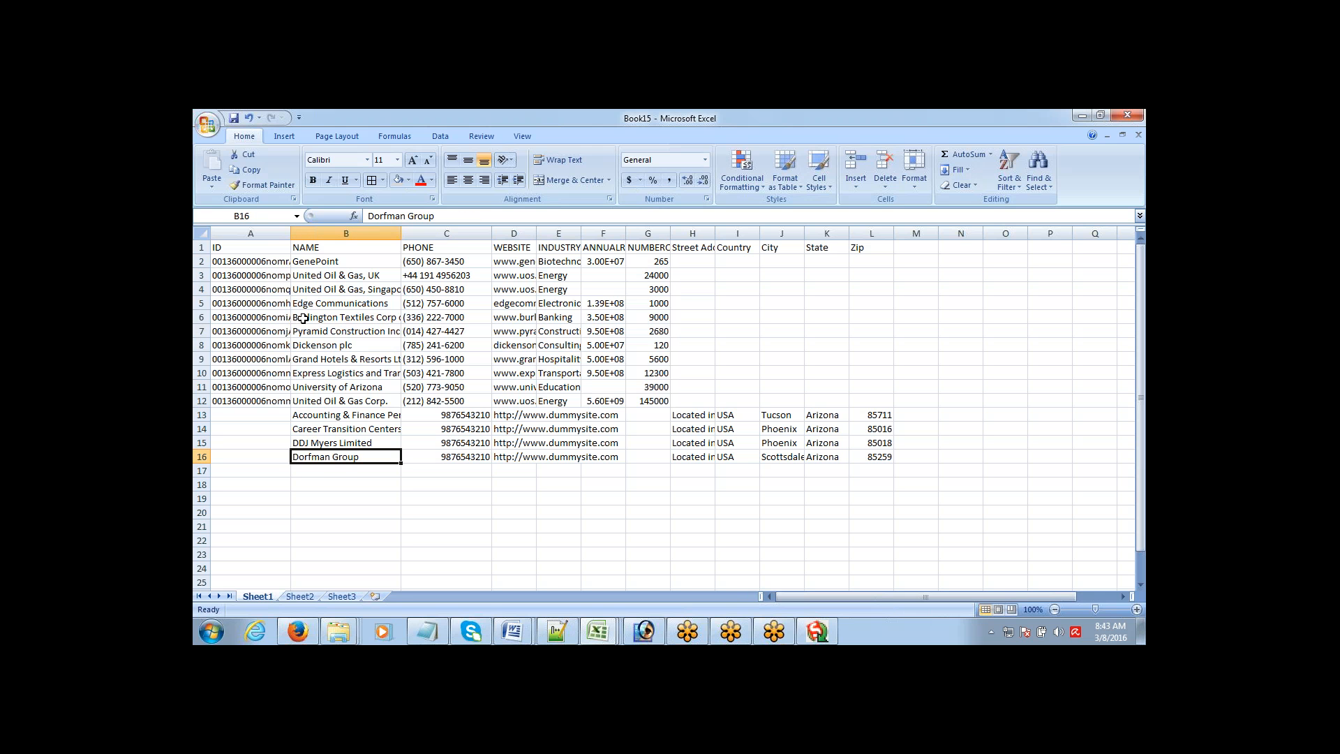
- Start saving the workbook in the DL_22_Sept_2015 folder under the name Upsert_File_8_March
{"action": "key", "text": "Up"}
{"action": "key", "text": "Up"}
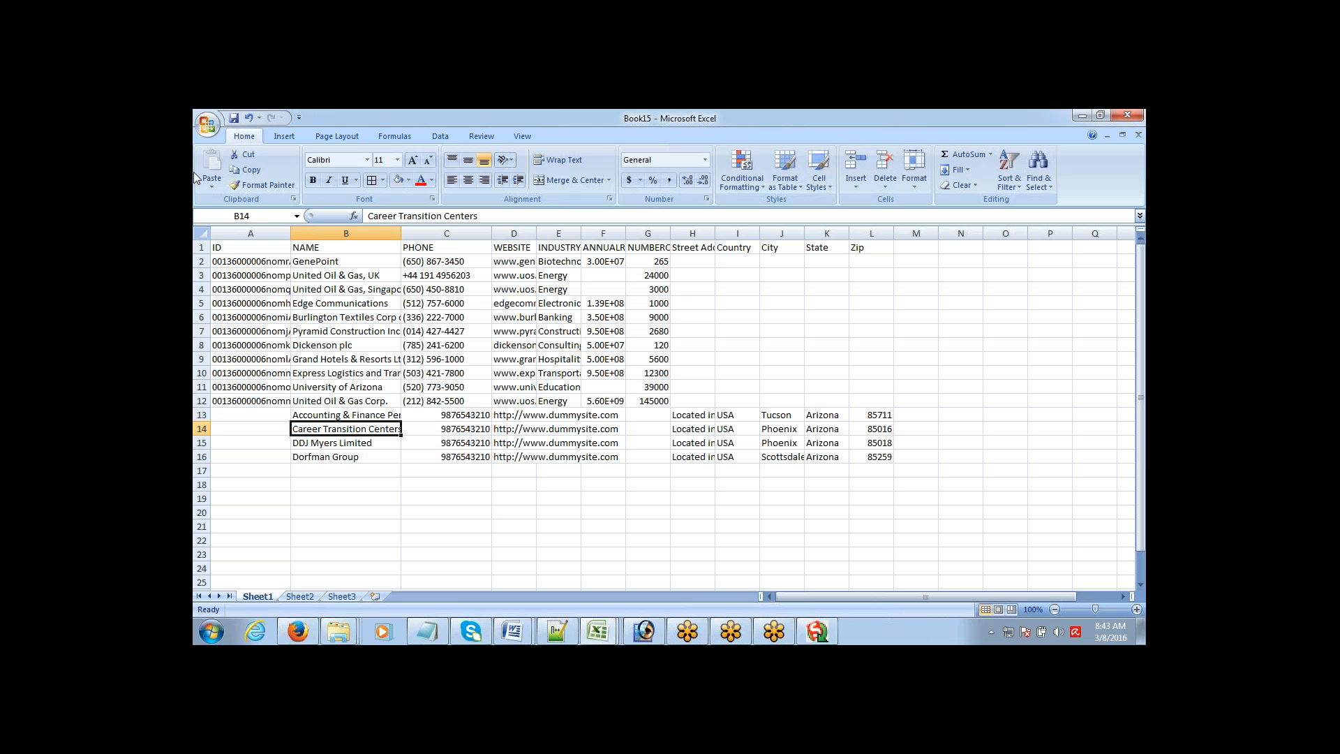
{"action": "left_click", "coordinate": [207, 126]}
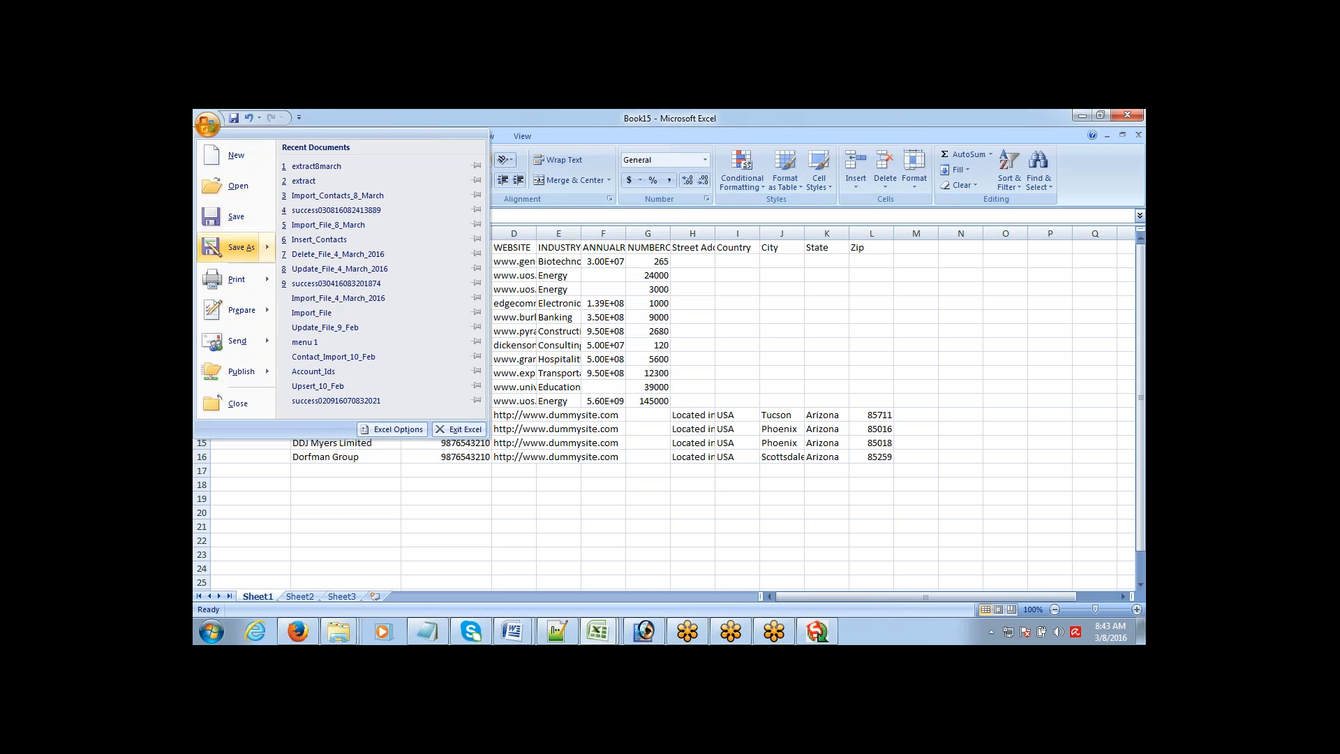
{"action": "left_click", "coordinate": [247, 222]}
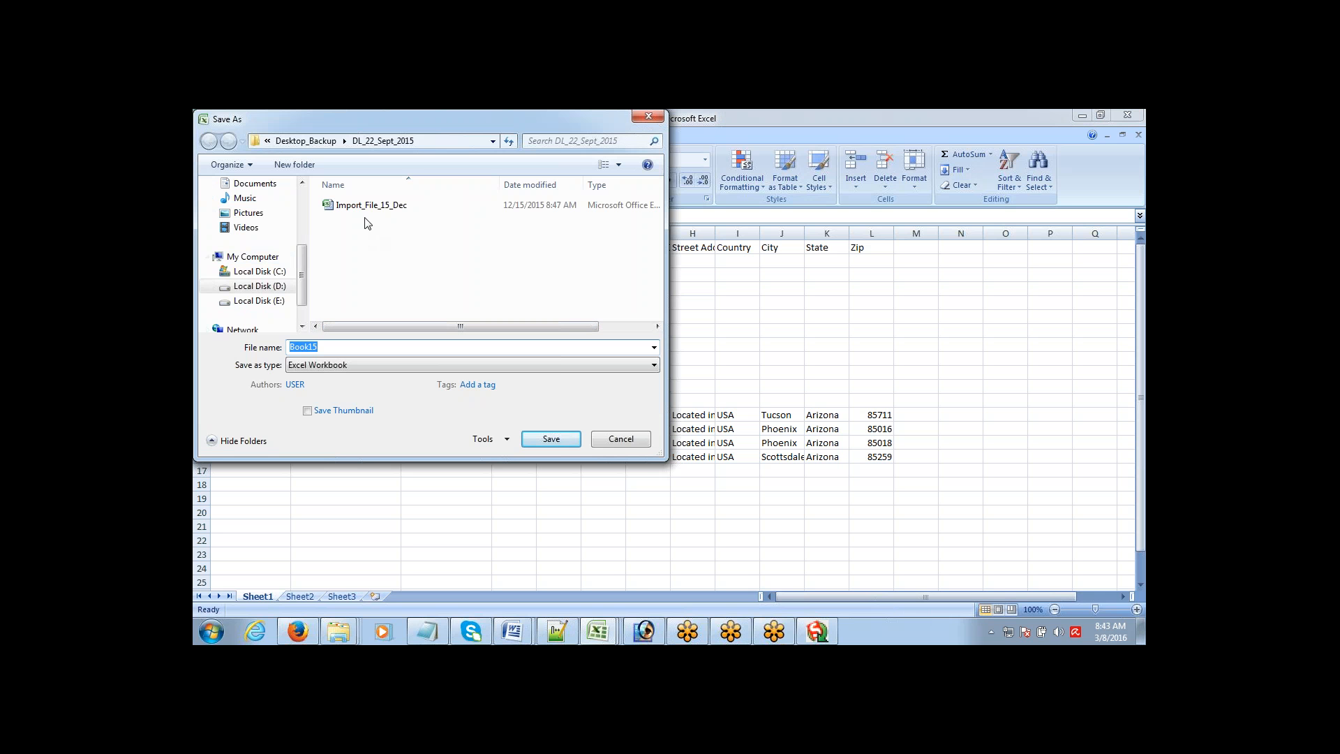
{"action": "type", "text": "Ups"}
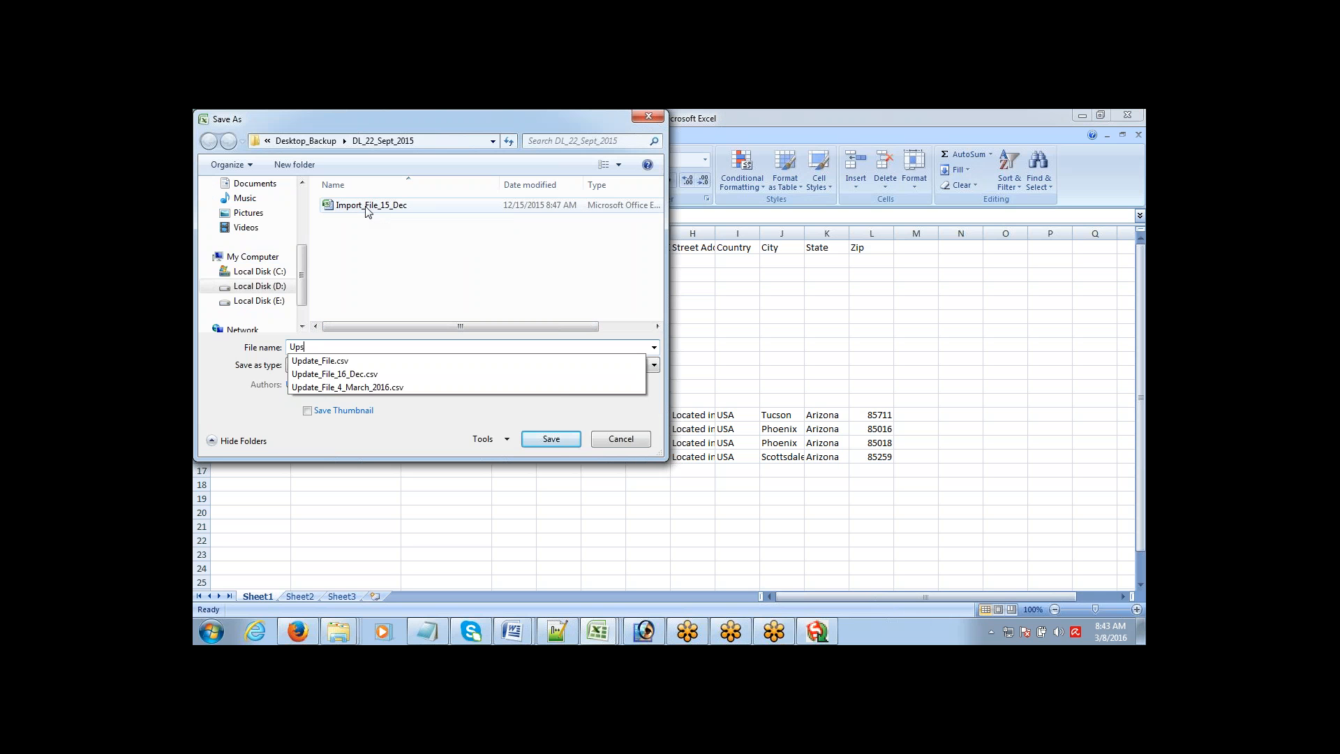
{"action": "type", "text": "ert_File"}
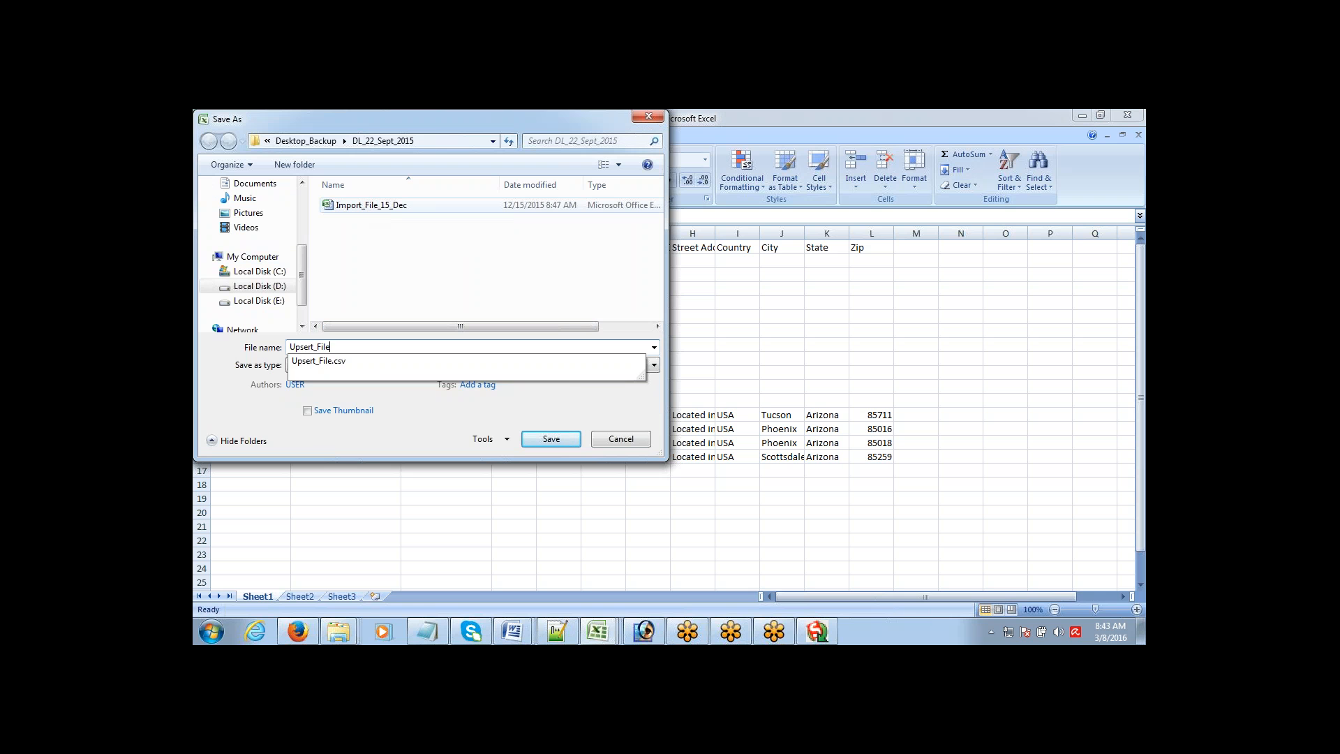
{"action": "type", "text": "_"}
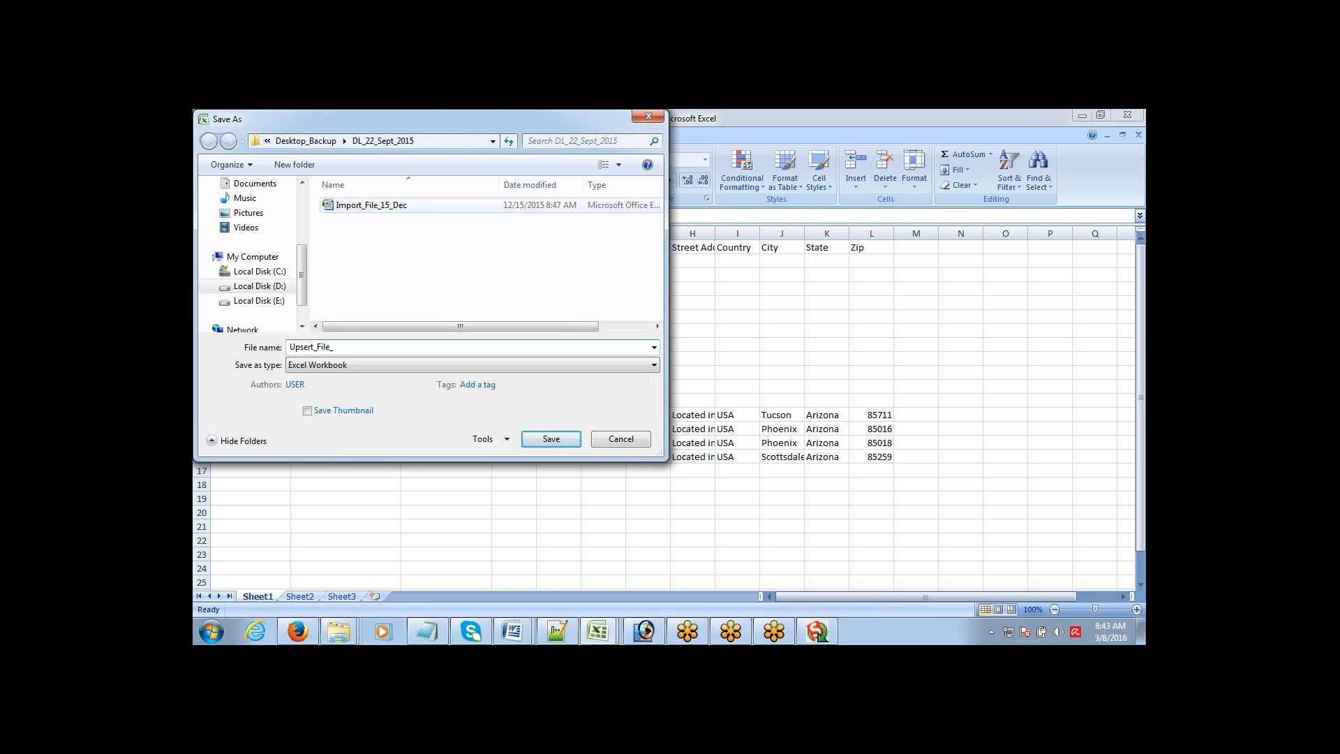
{"action": "type", "text": "8_March"}
- Save the file in CSV (Comma delimited) format, keep that format, and leave the workbook open
{"action": "left_click", "coordinate": [365, 361]}
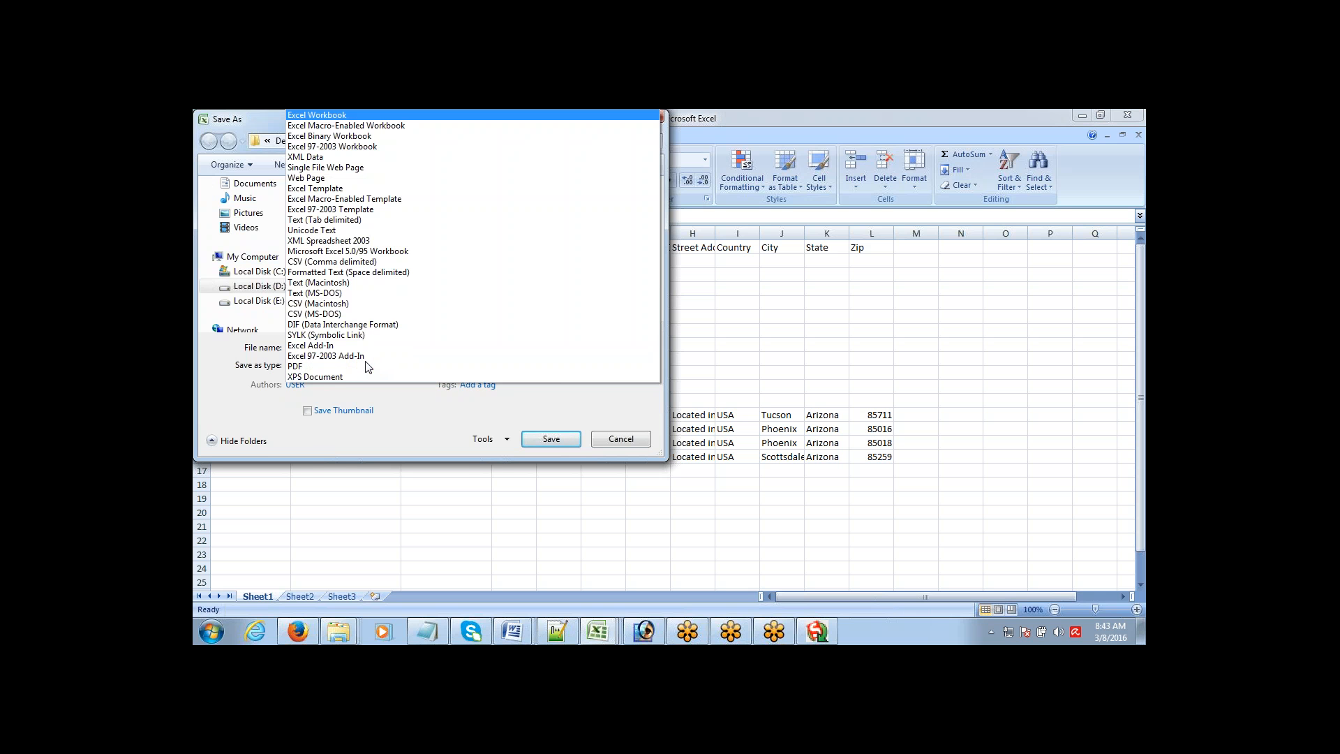
{"action": "left_click", "coordinate": [374, 262]}
{"action": "left_click", "coordinate": [543, 421]}
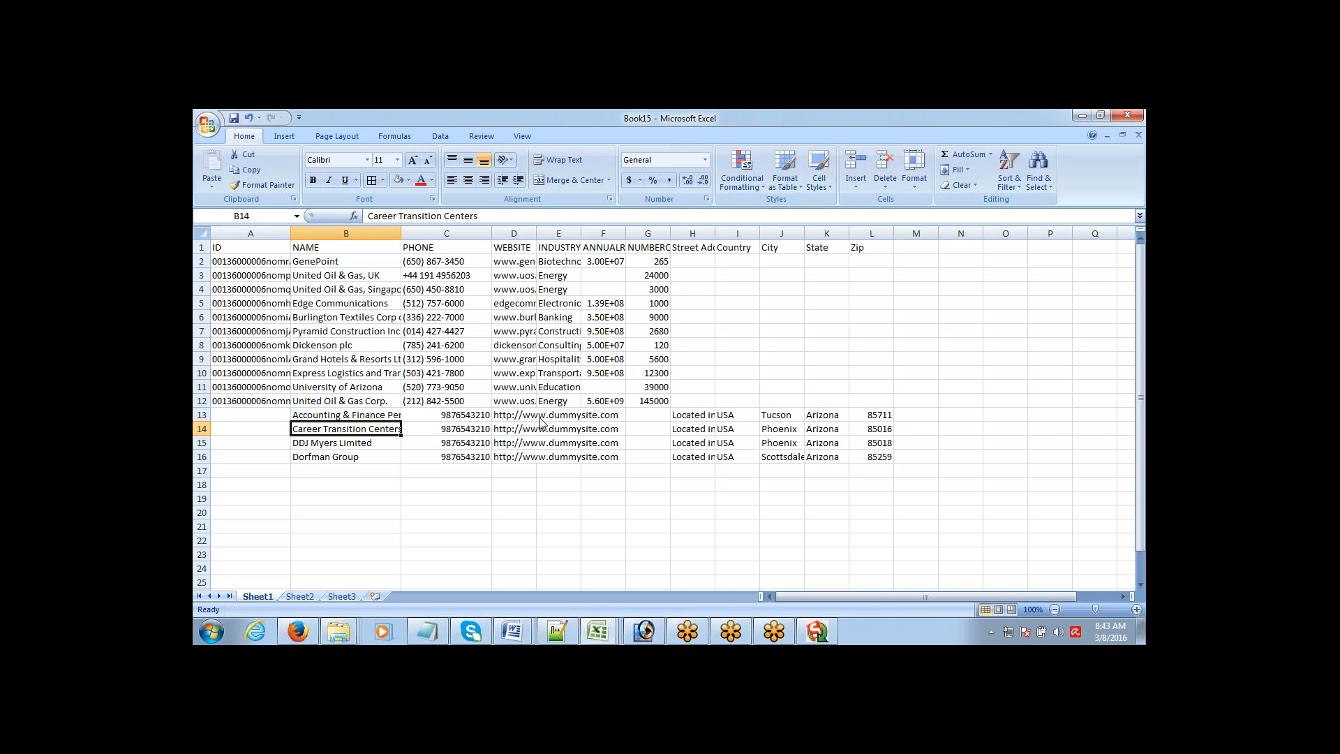
{"action": "left_click", "coordinate": [638, 413]}
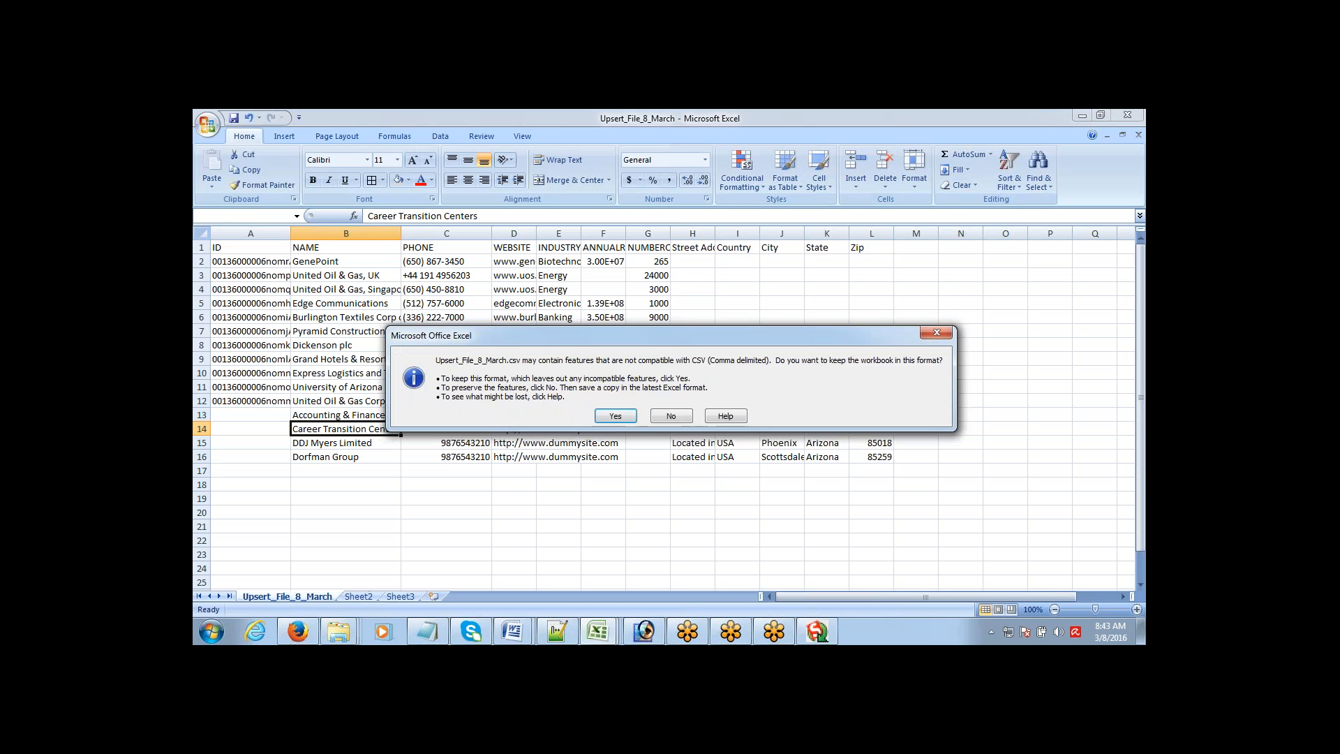
{"action": "left_click", "coordinate": [616, 416]}
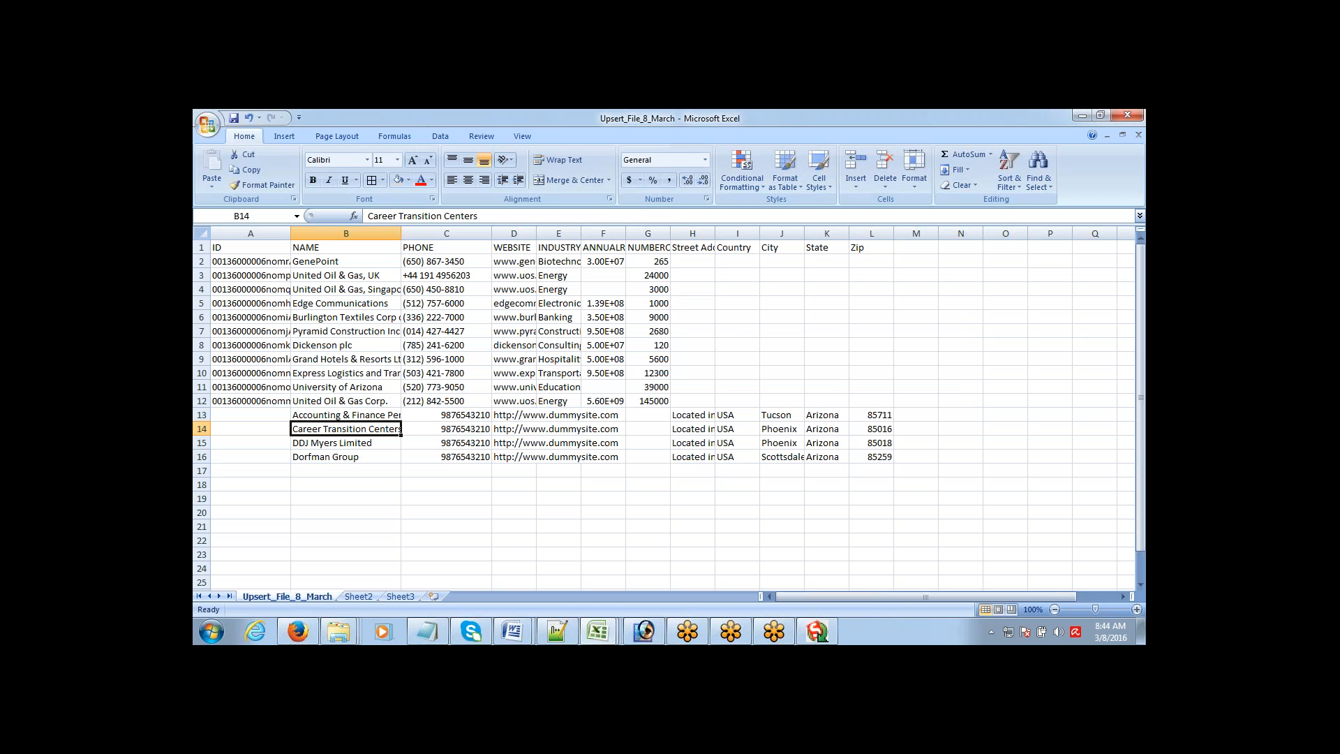
{"action": "key", "text": "alt+F4"}
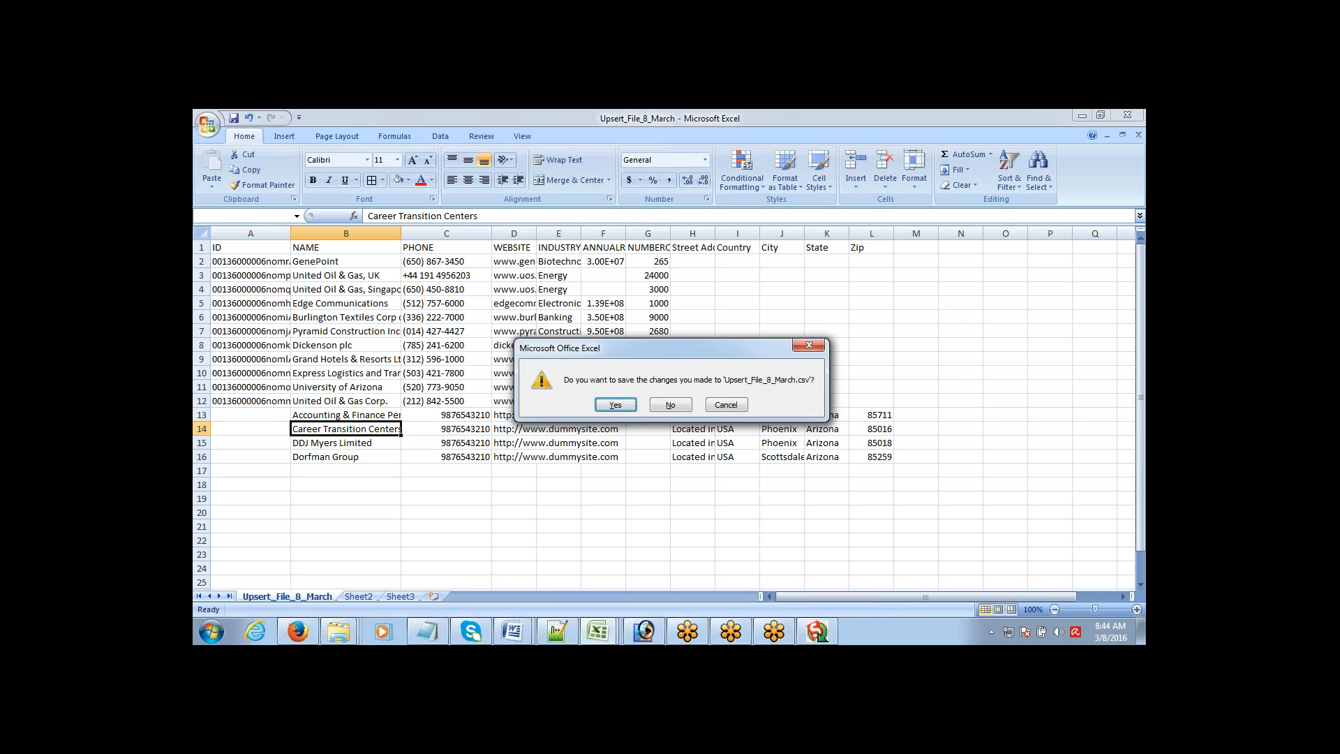
{"action": "left_click", "coordinate": [809, 345]}
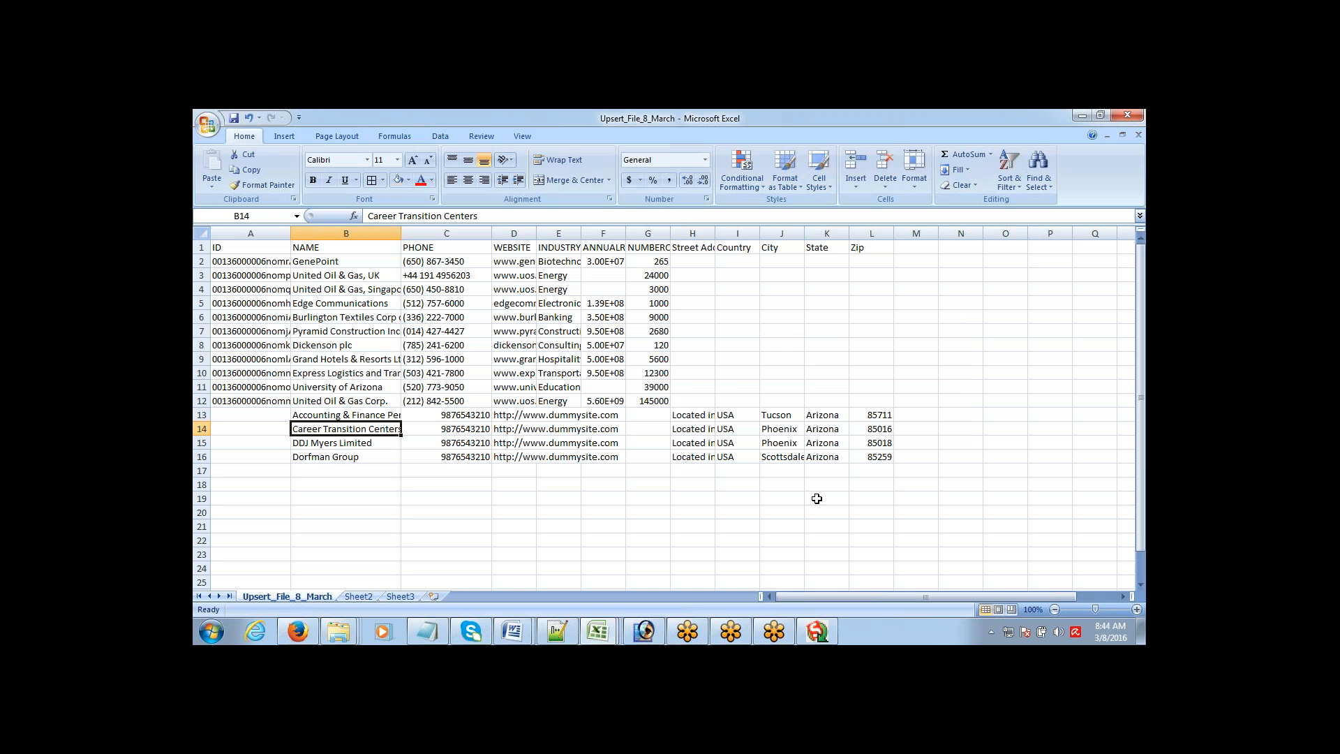
- Switch to Data Loader and start an Upsert on the Account (Account) object
{"action": "left_click", "coordinate": [817, 631]}
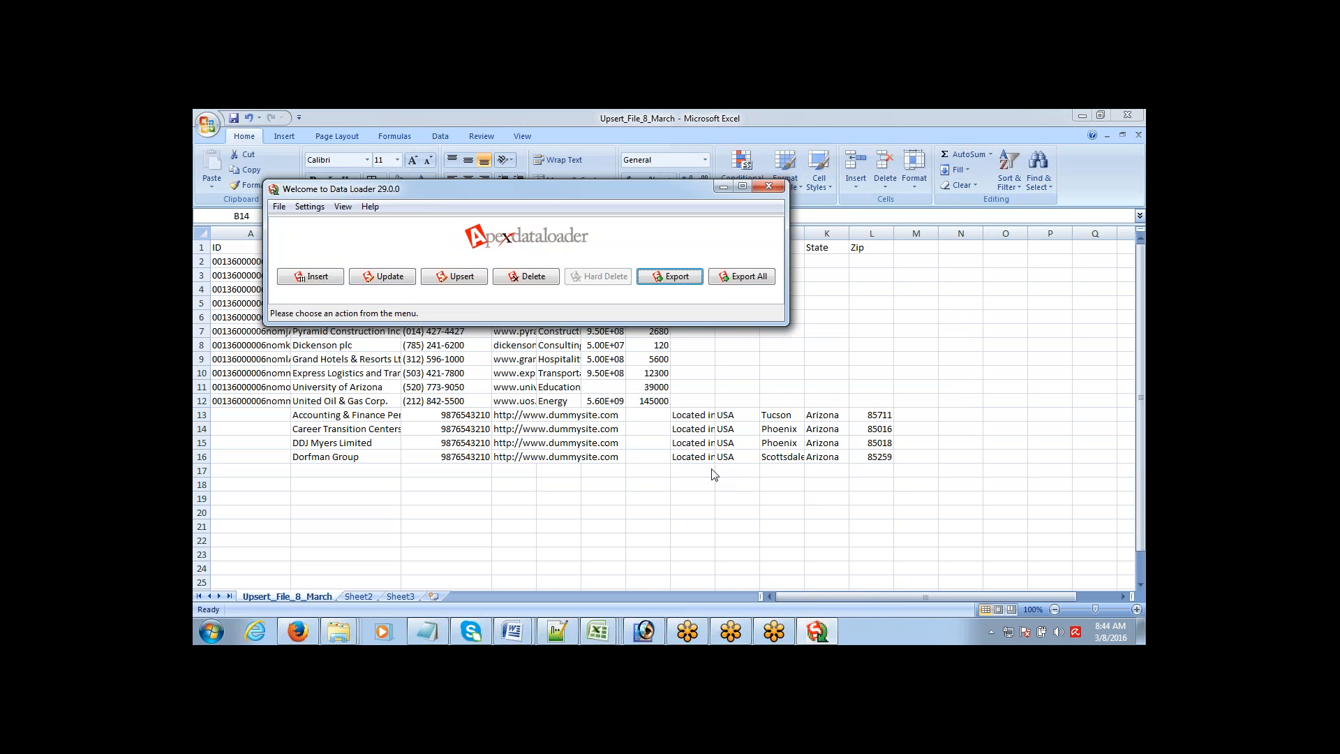
{"action": "left_click", "coordinate": [459, 277]}
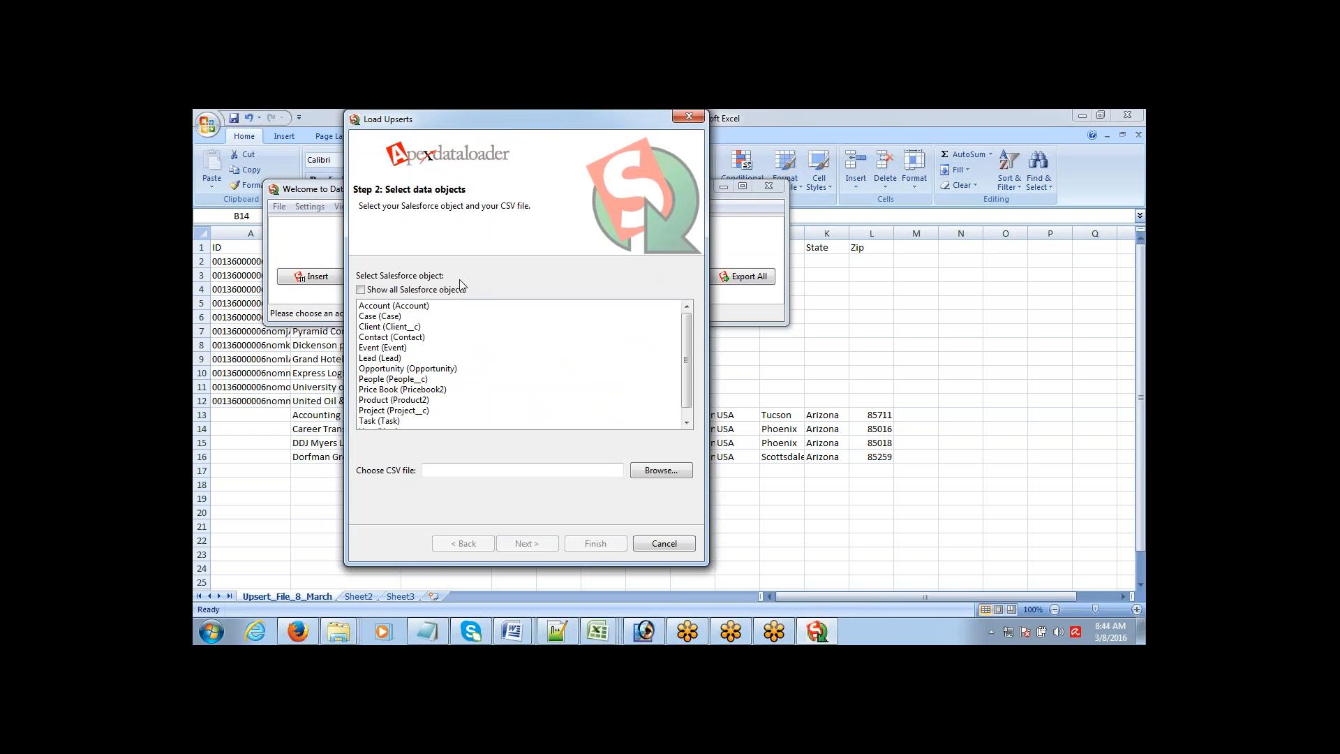
{"action": "left_click", "coordinate": [446, 308]}
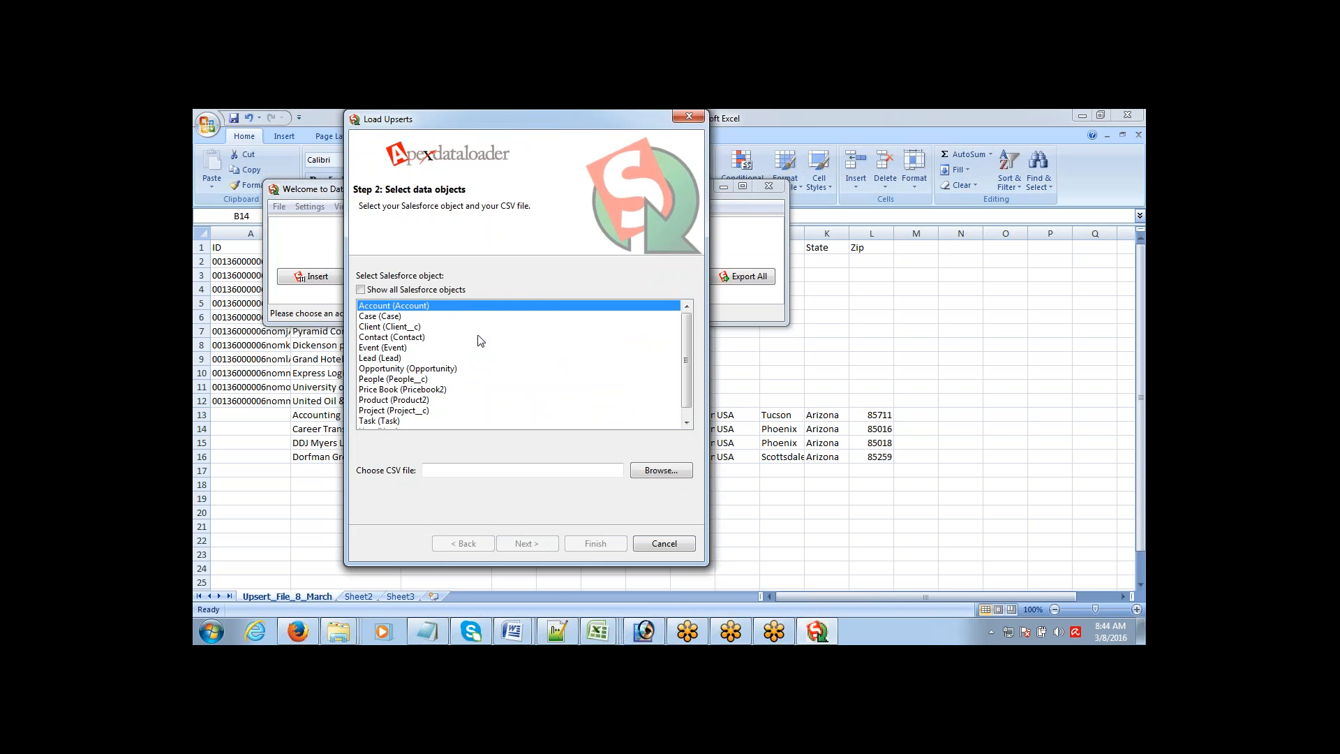
- Choose Upsert_File_8_March from the DL_22_Sept_2015 folder as the CSV file for the upsert
{"action": "left_click", "coordinate": [646, 467]}
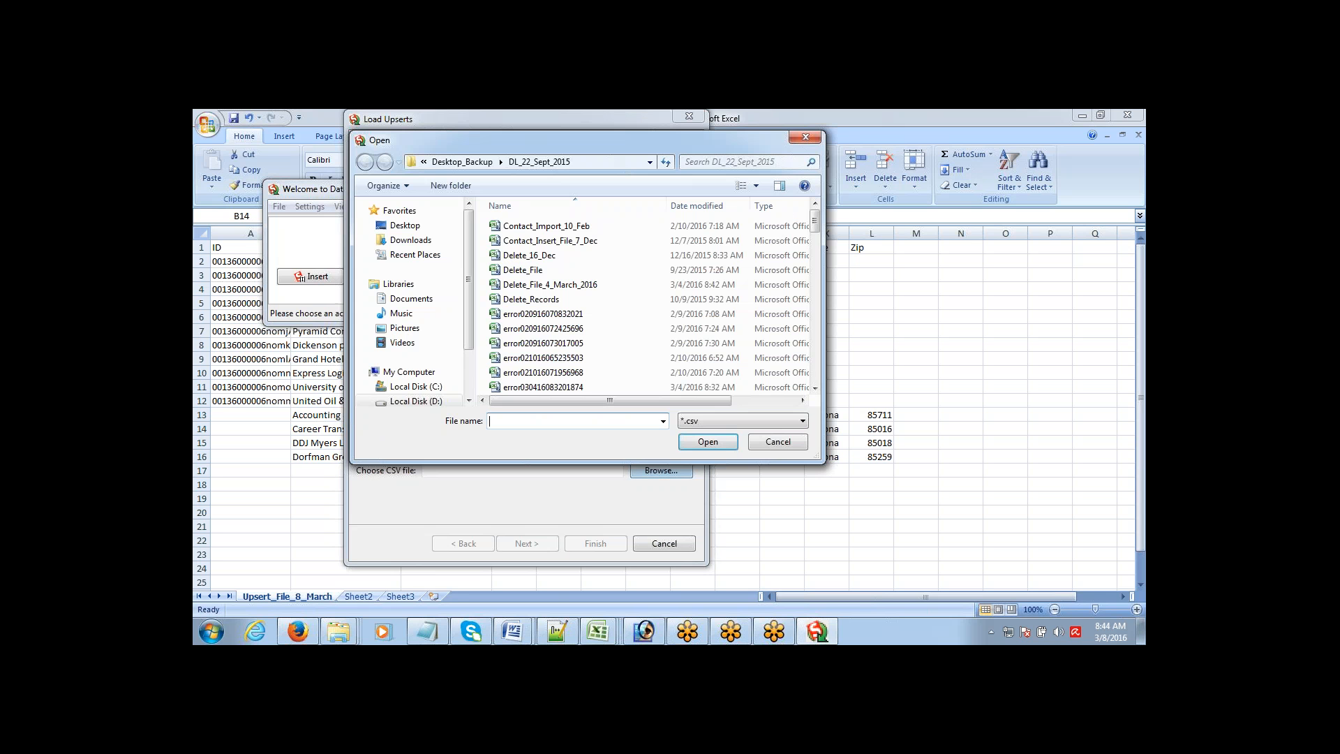
{"action": "left_click", "coordinate": [518, 255]}
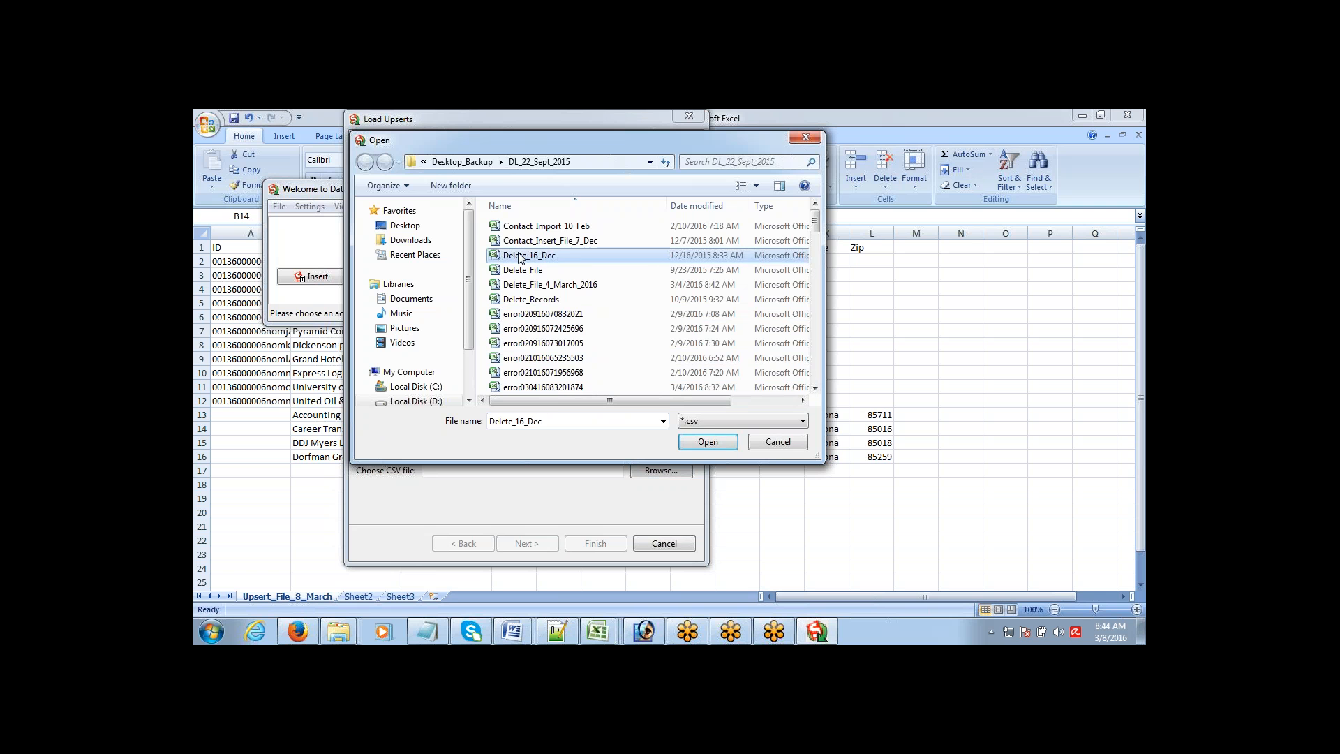
{"action": "key", "text": "u"}
{"action": "key", "text": "Down"}
{"action": "key", "text": "Down"}
{"action": "key", "text": "Down"}
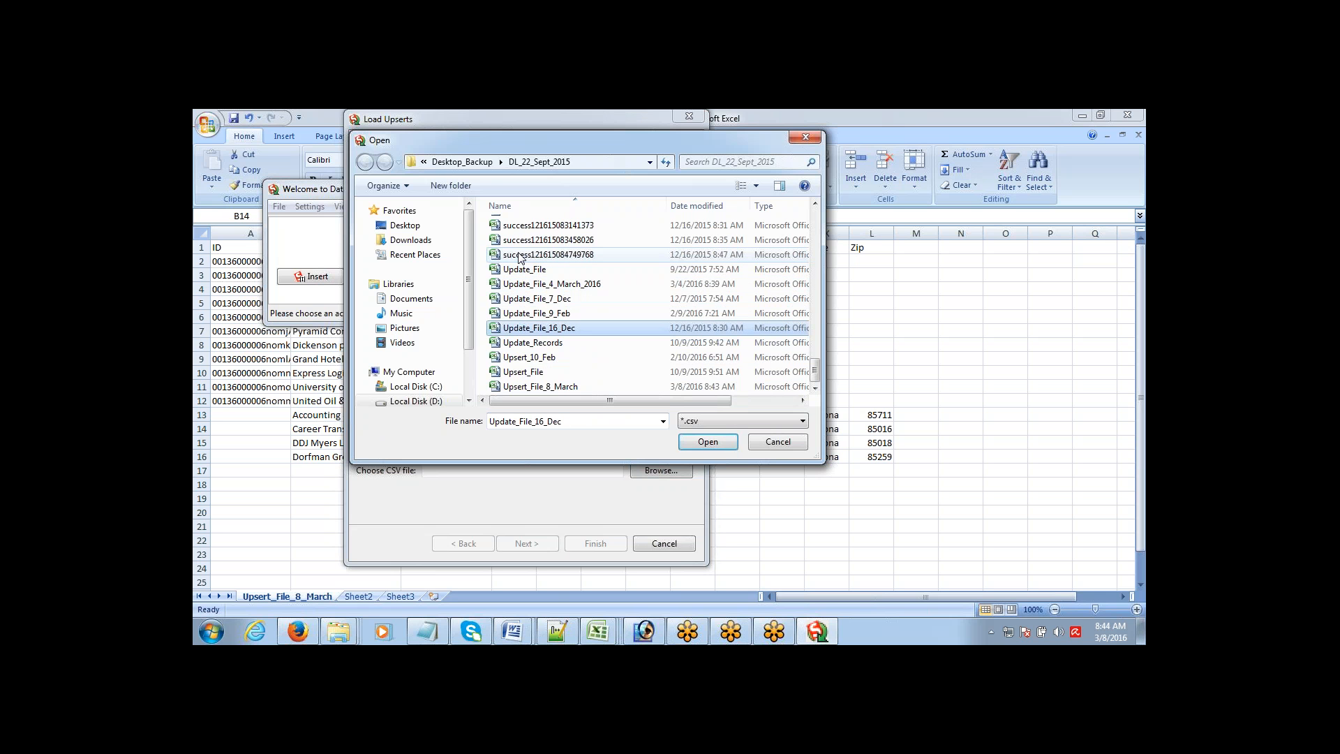
{"action": "key", "text": "Down"}
{"action": "key", "text": "Down"}
{"action": "key", "text": "Down"}
{"action": "key", "text": "Down"}
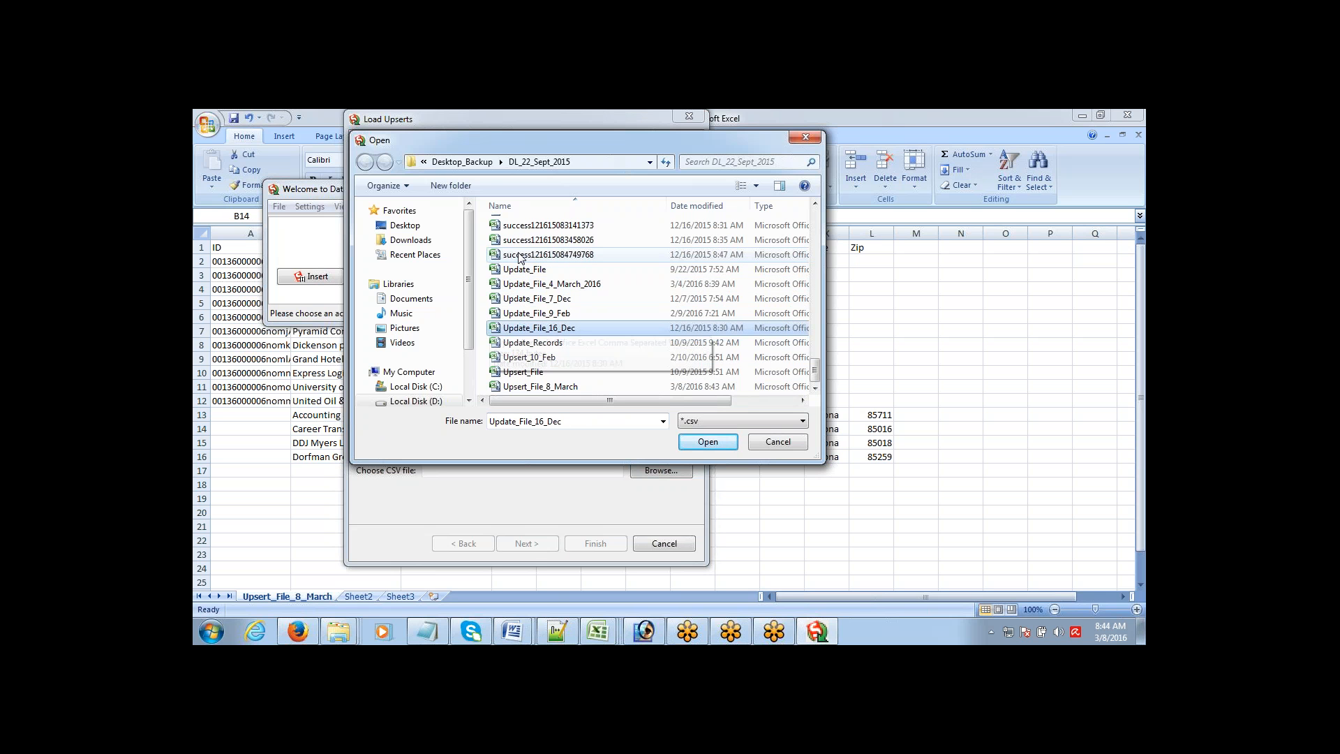
{"action": "key", "text": "Return"}
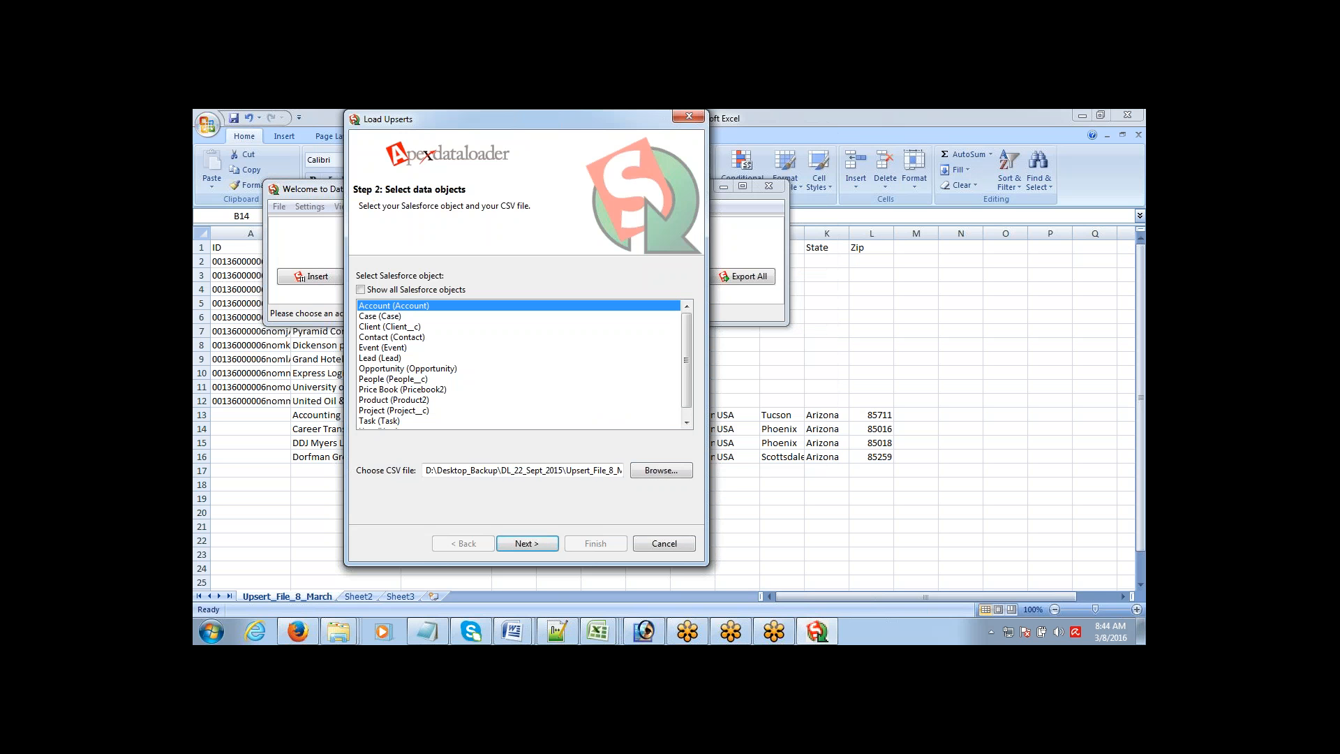
- Initialize the data selection and keep Id as the field for matching on Account
{"action": "left_click", "coordinate": [548, 543]}
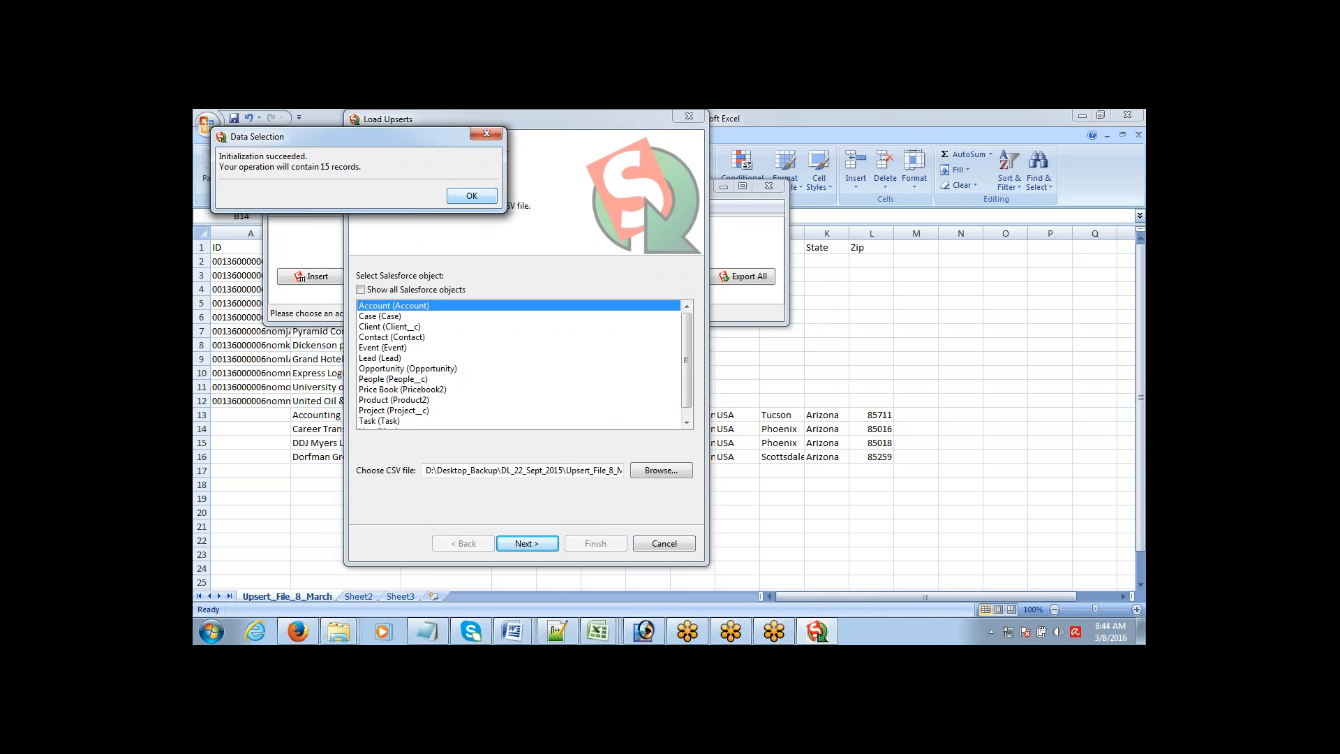
{"action": "left_click", "coordinate": [472, 195]}
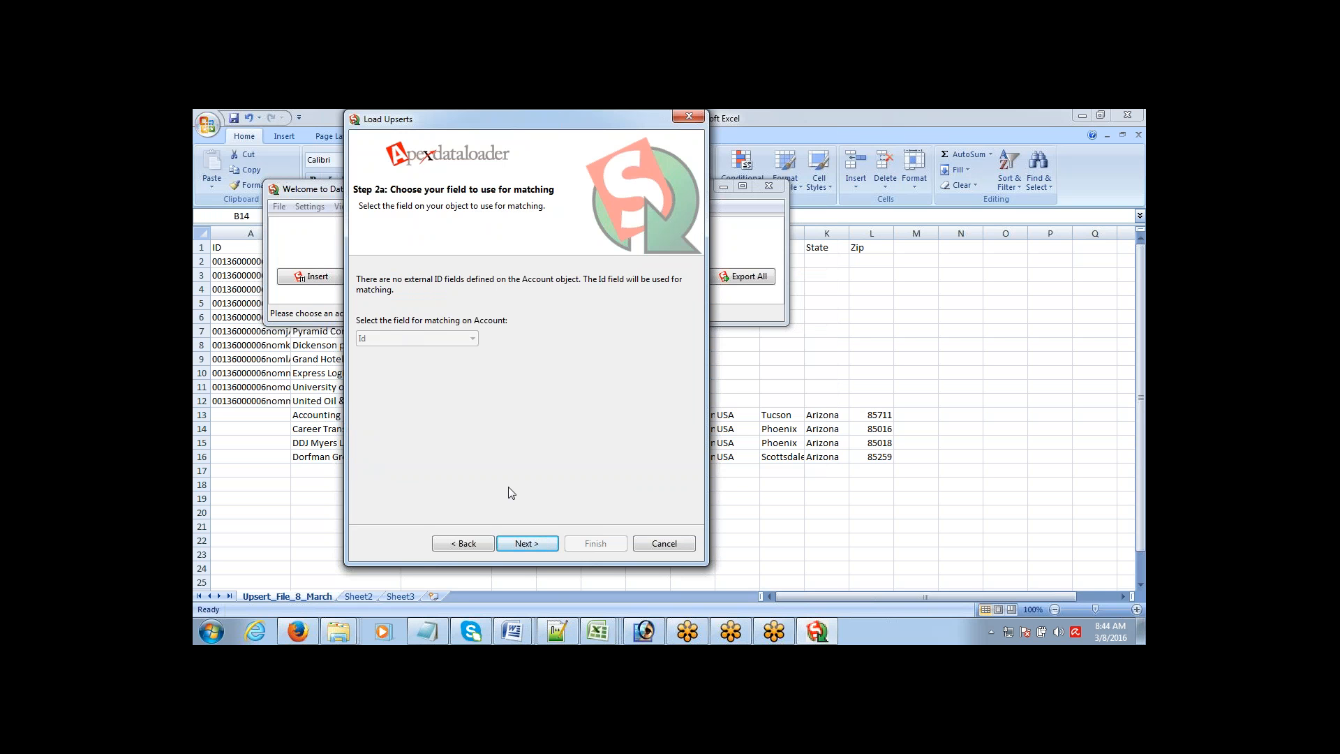
{"action": "left_click", "coordinate": [529, 543]}
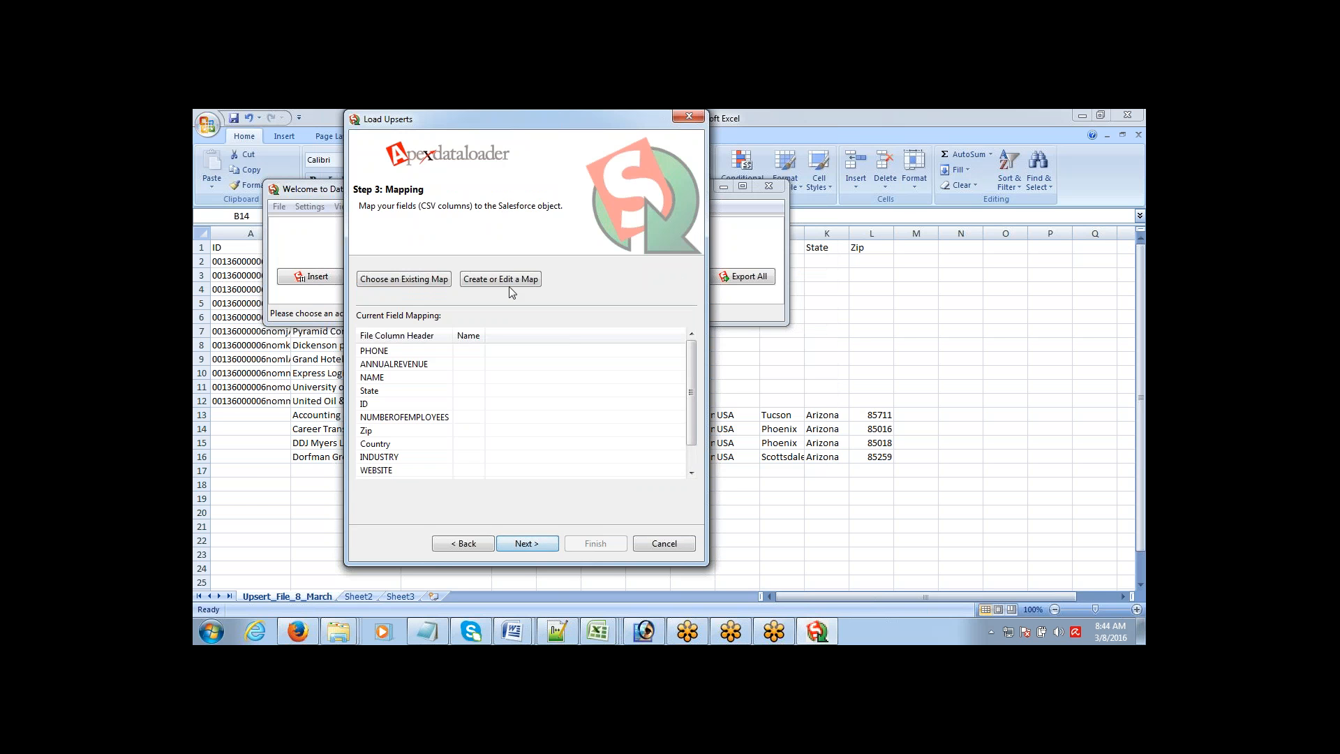
- Create a field map, auto-match the Salesforce fields to the CSV columns, and check which columns are still unmapped
{"action": "left_click", "coordinate": [503, 279]}
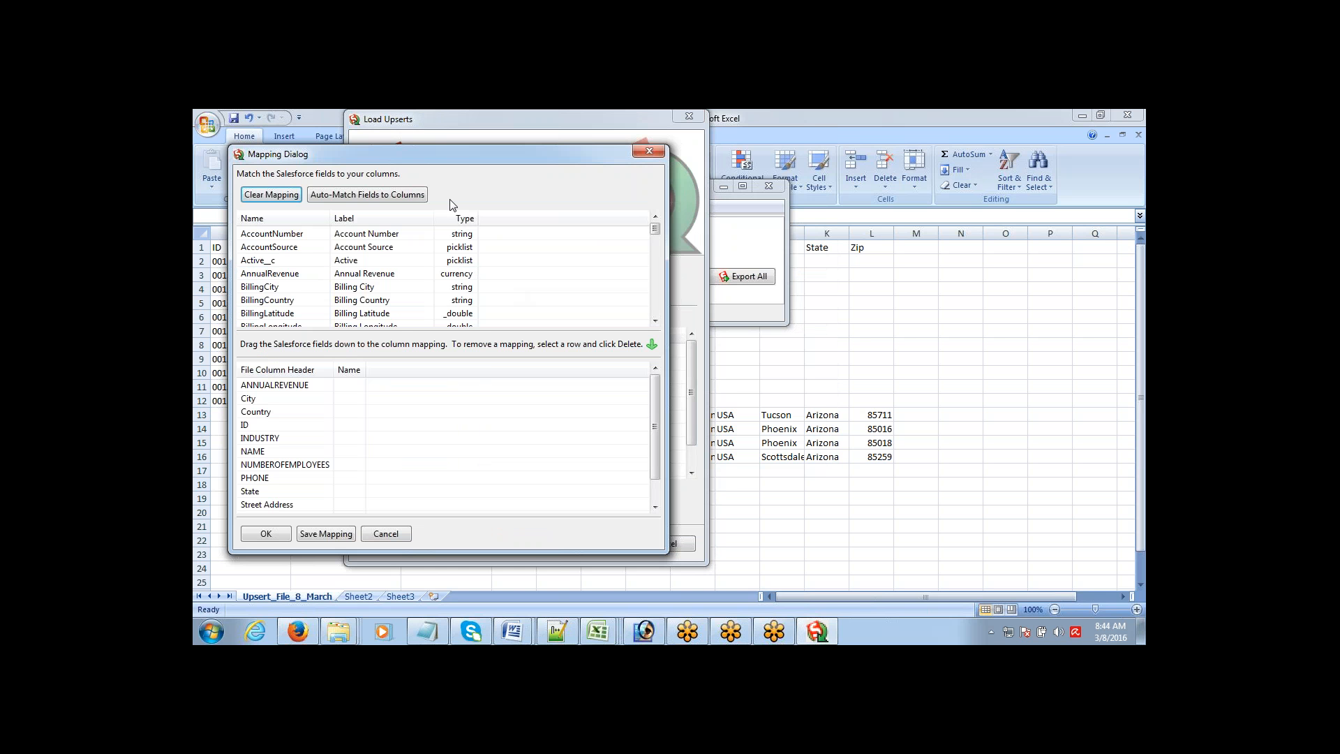
{"action": "left_click_drag", "start_coordinate": [462, 153], "coordinate": [590, 140]}
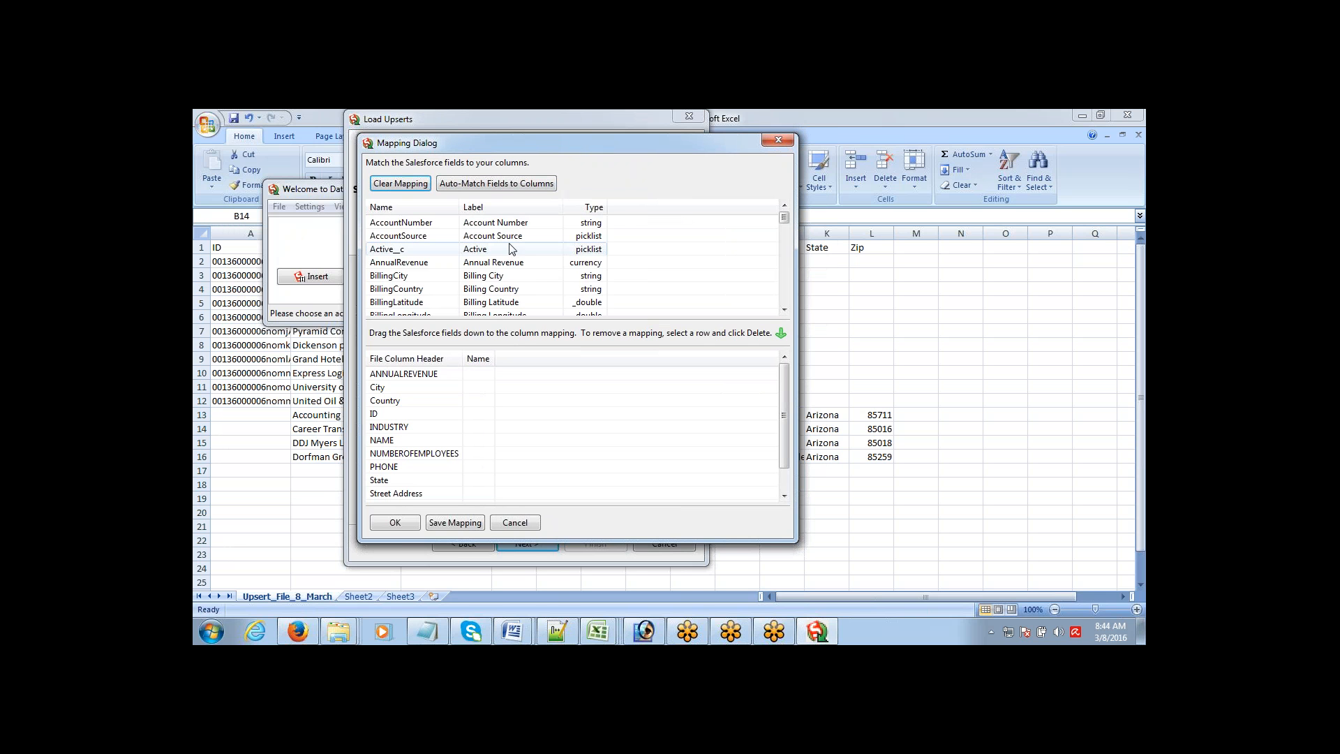
{"action": "left_click", "coordinate": [516, 186]}
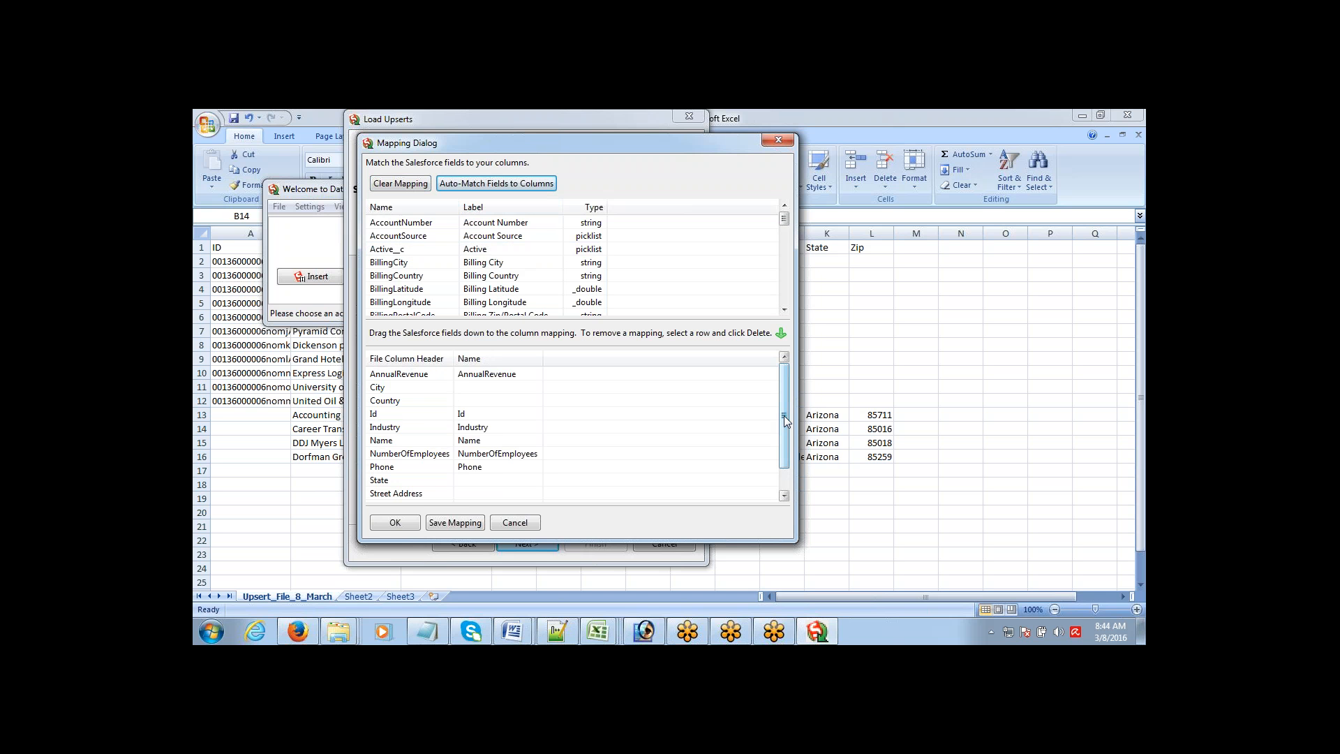
{"action": "left_click_drag", "start_coordinate": [785, 416], "coordinate": [786, 445]}
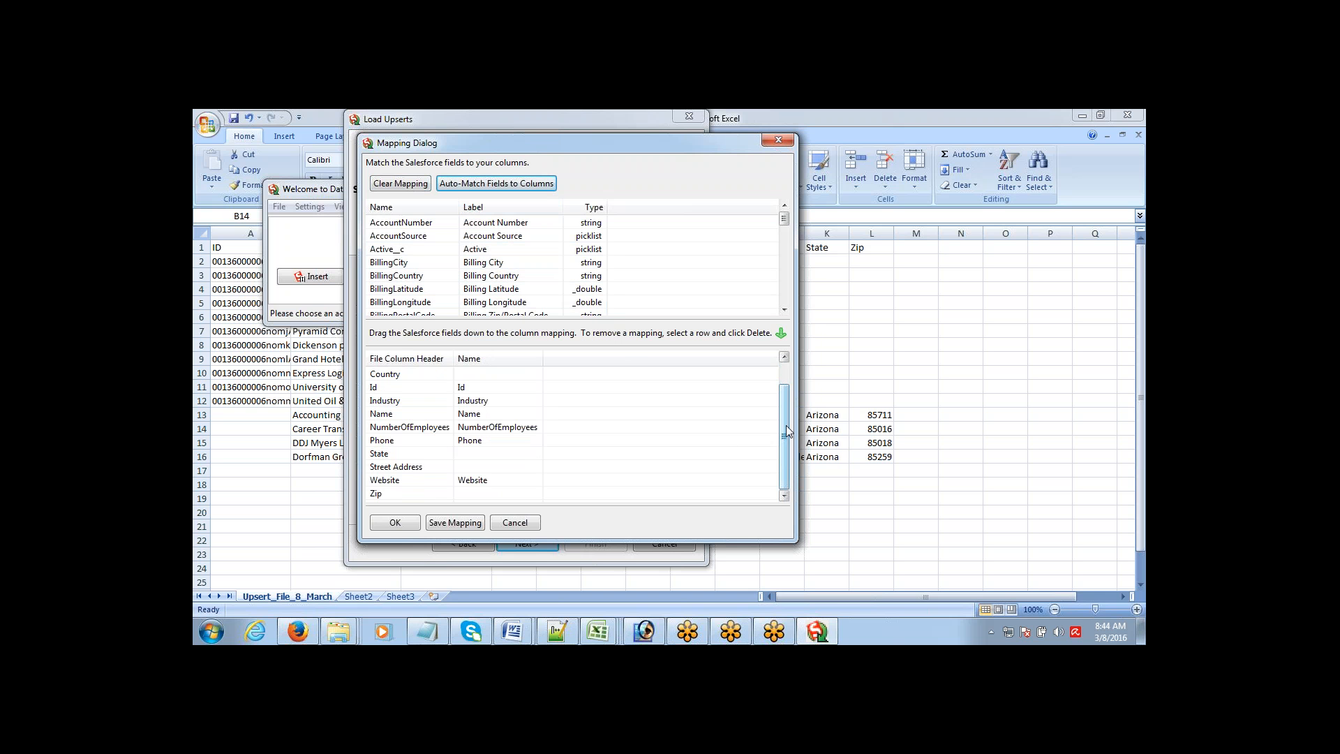
{"action": "left_click_drag", "start_coordinate": [786, 425], "coordinate": [786, 384]}
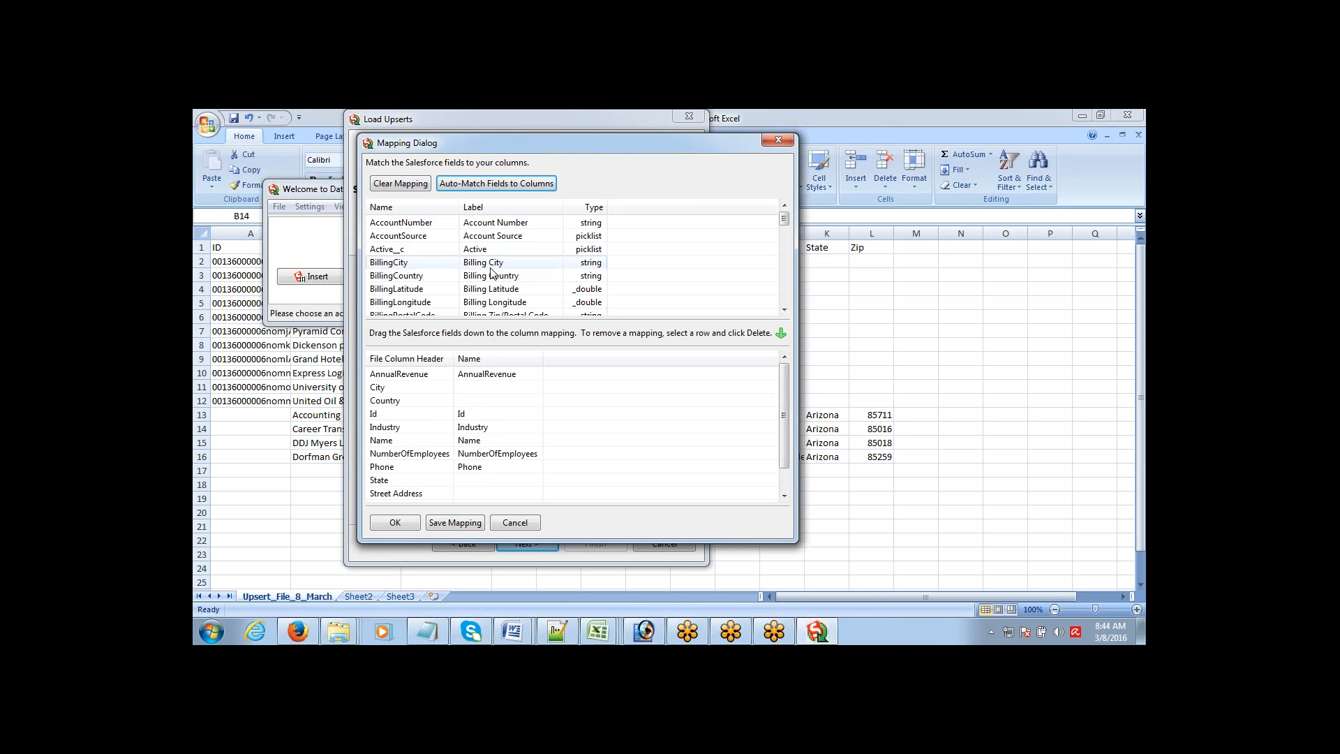
- Map City, Country, State, Street Address and Zip to BillingCity, BillingCountry, BillingState, BillingStreet and BillingPostalCode, and accept the mapping
{"action": "left_click_drag", "start_coordinate": [494, 263], "coordinate": [473, 395]}
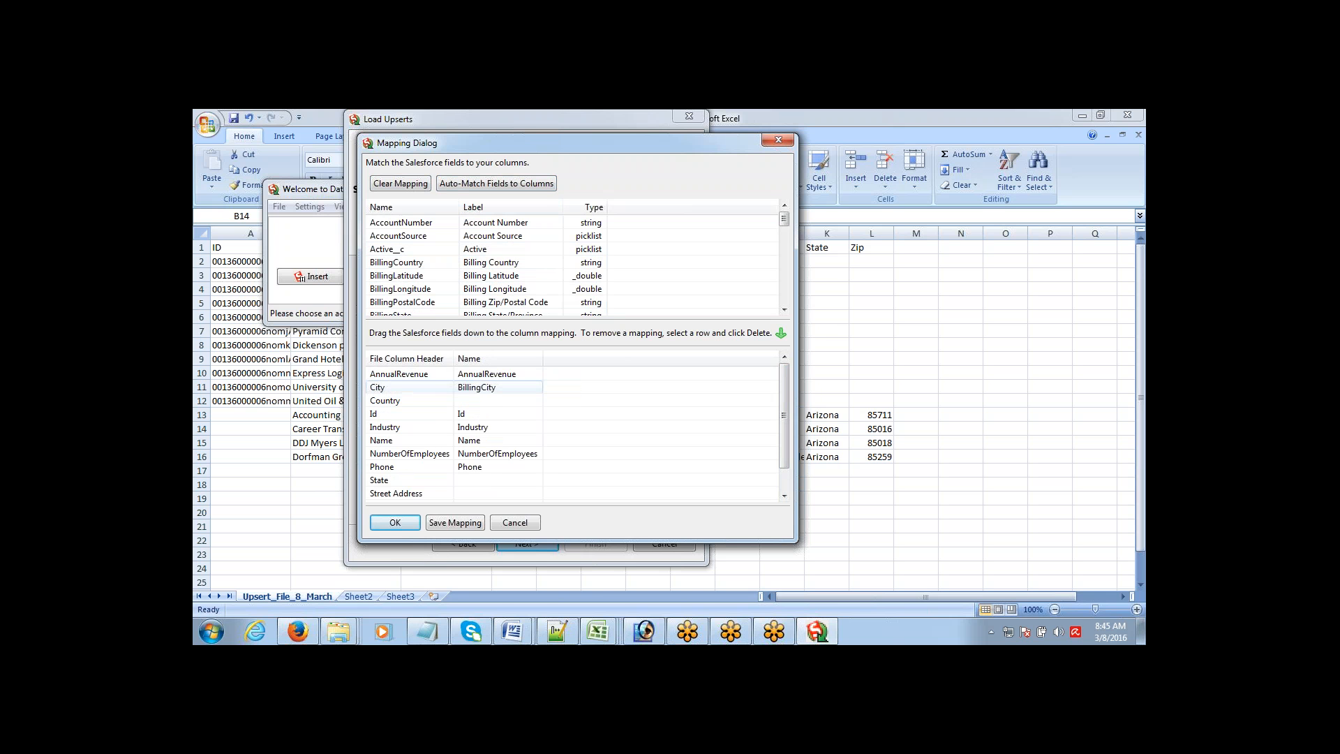
{"action": "left_click_drag", "start_coordinate": [494, 265], "coordinate": [482, 401]}
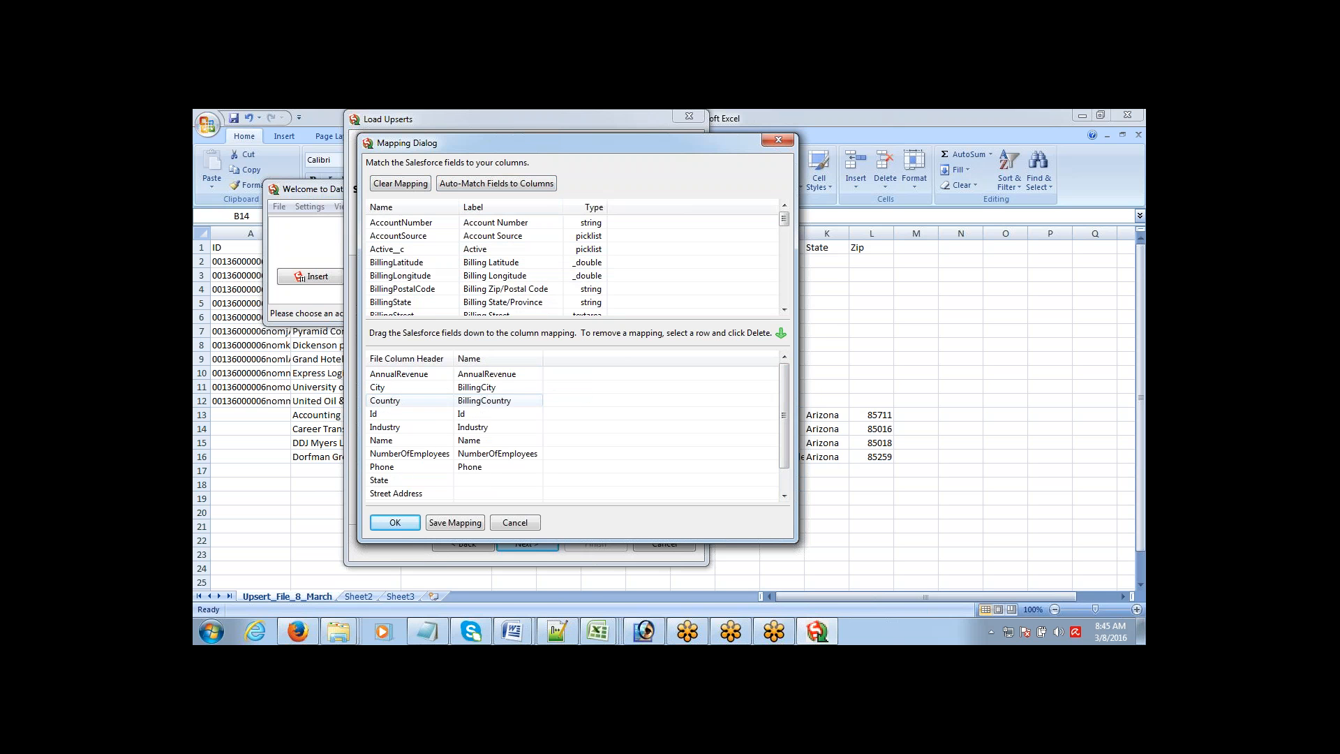
{"action": "left_click_drag", "start_coordinate": [494, 302], "coordinate": [481, 494]}
{"action": "left_click", "coordinate": [495, 303]}
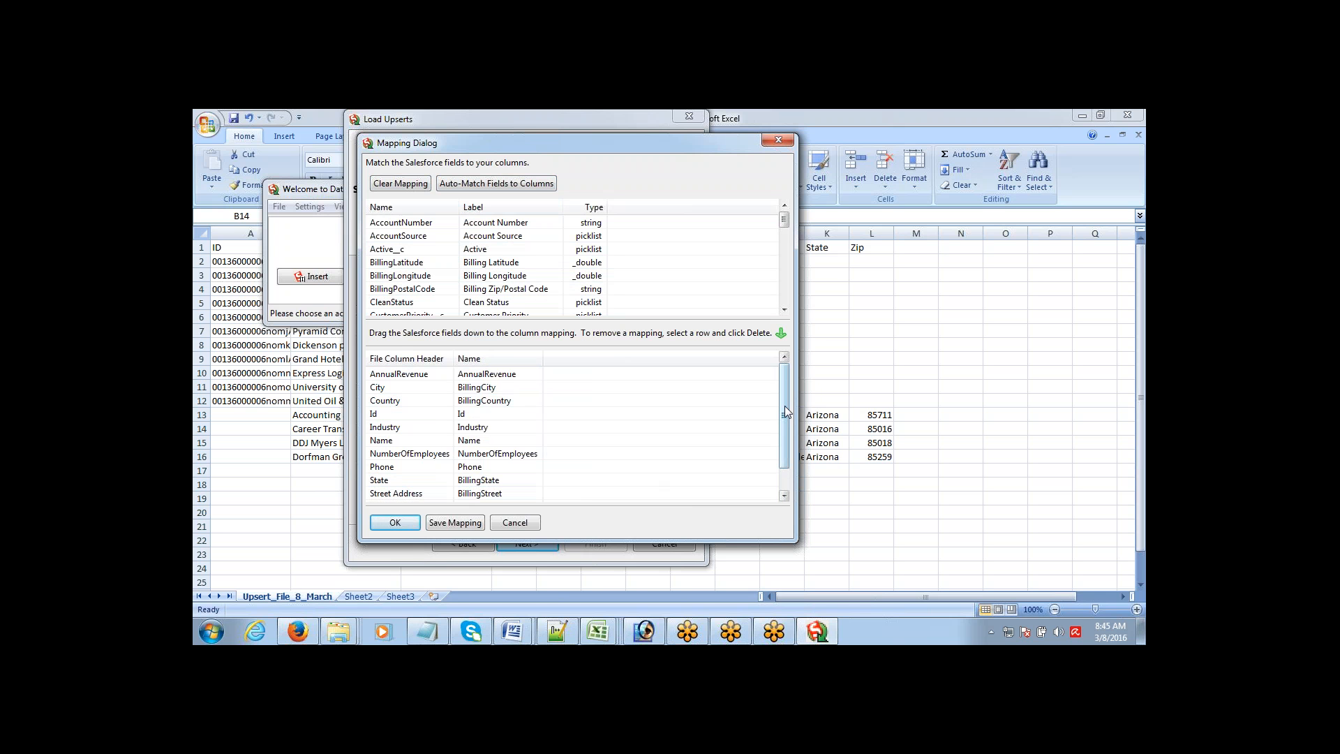
{"action": "left_click_drag", "start_coordinate": [784, 404], "coordinate": [787, 455]}
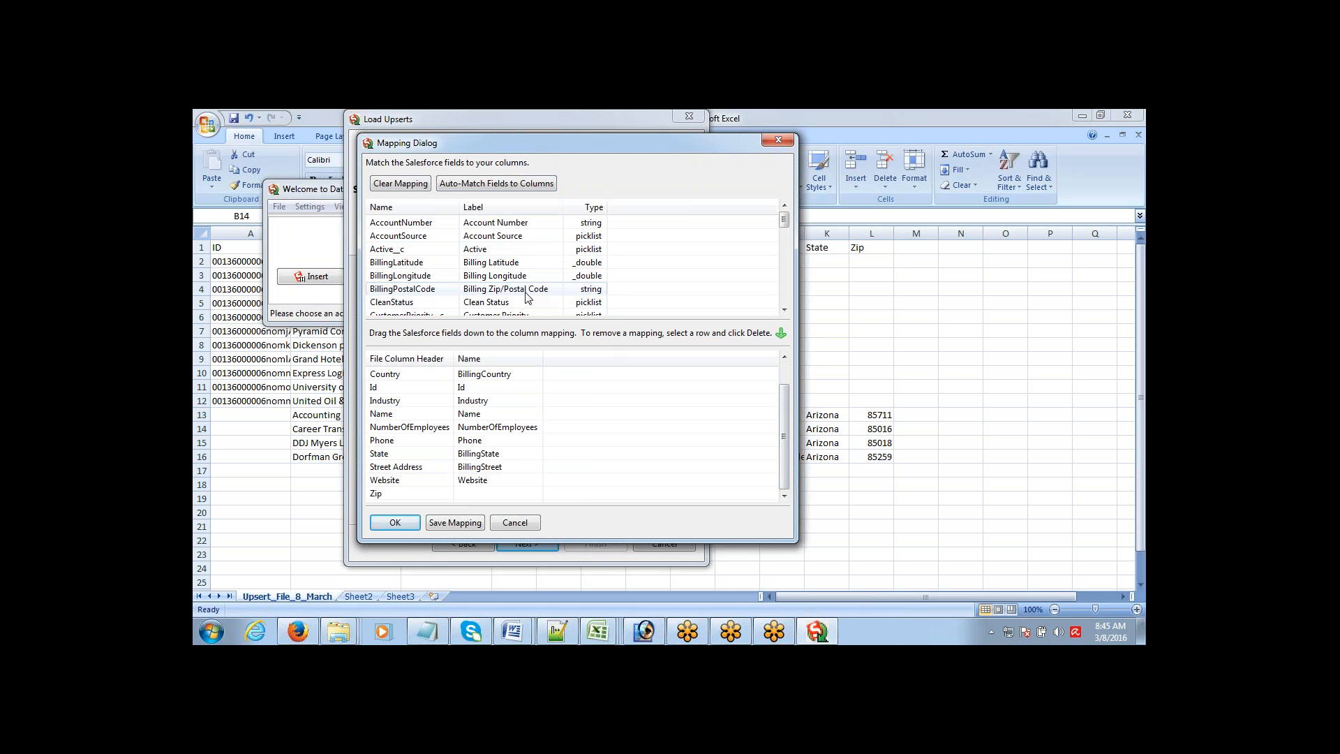
{"action": "left_click_drag", "start_coordinate": [525, 289], "coordinate": [501, 494]}
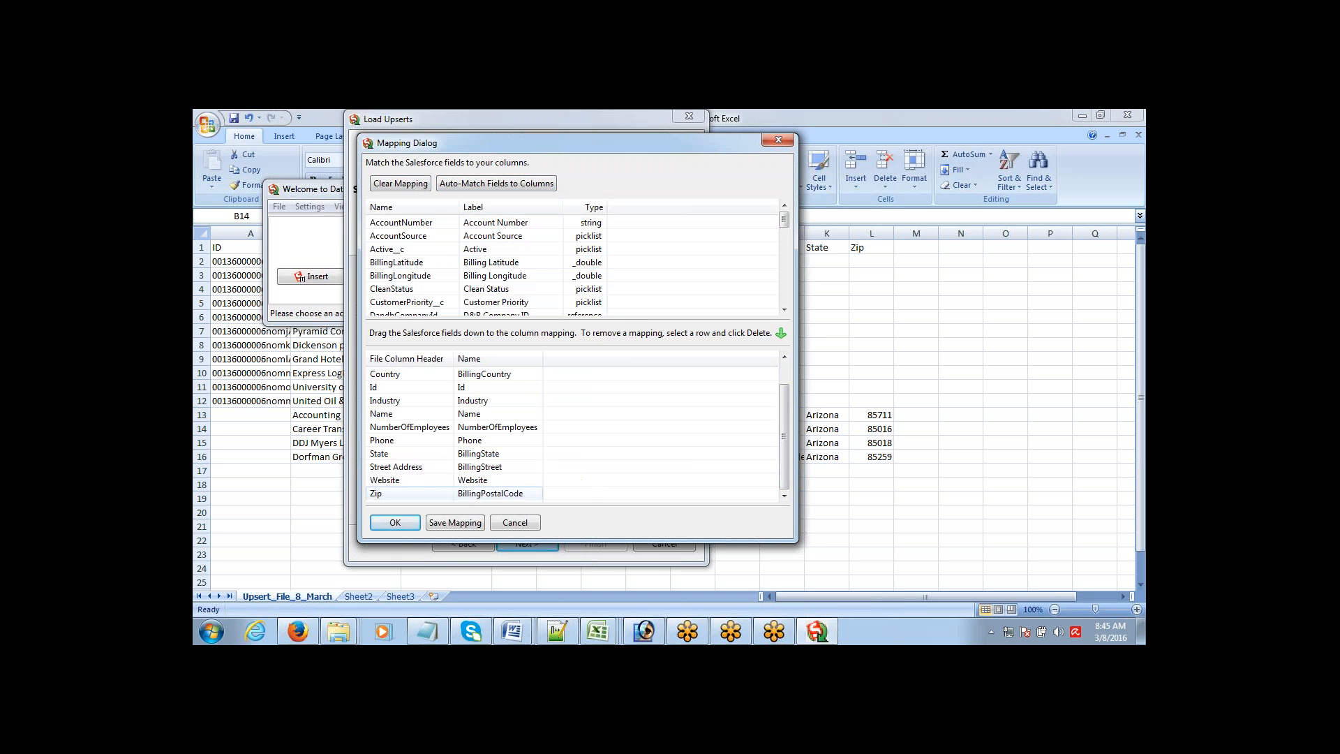
{"action": "left_click", "coordinate": [396, 519]}
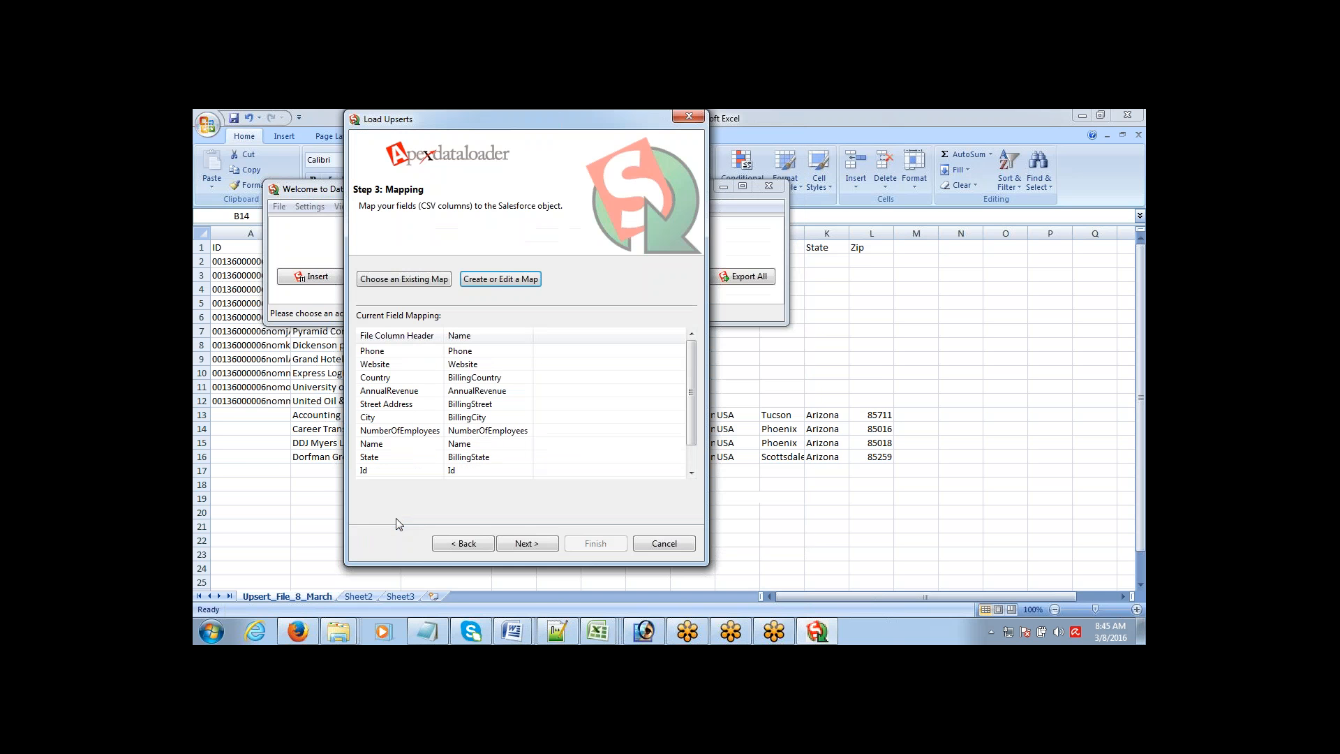
{"action": "left_click", "coordinate": [517, 542]}
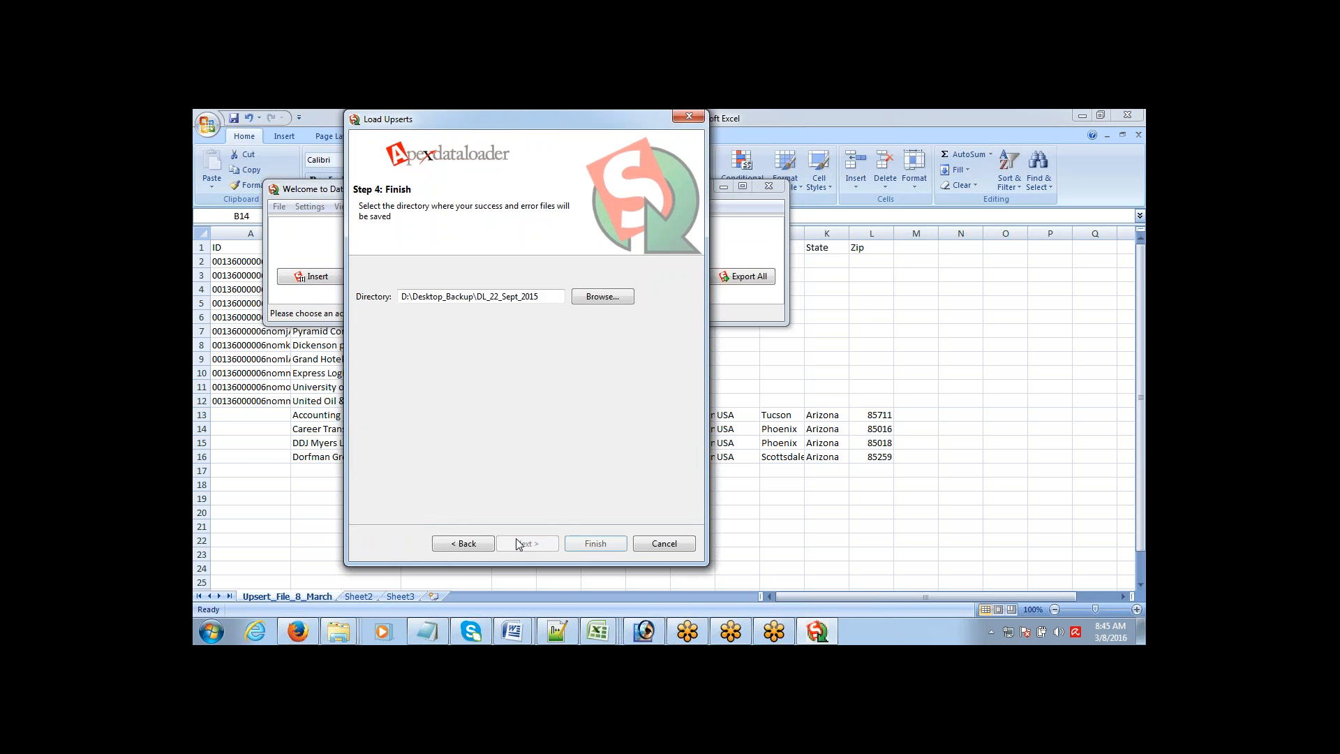
- Run the upsert with result files saved in DL_22_Sept_2015, confirm adding and updating records, and review the successful rows
{"action": "left_click", "coordinate": [594, 544]}
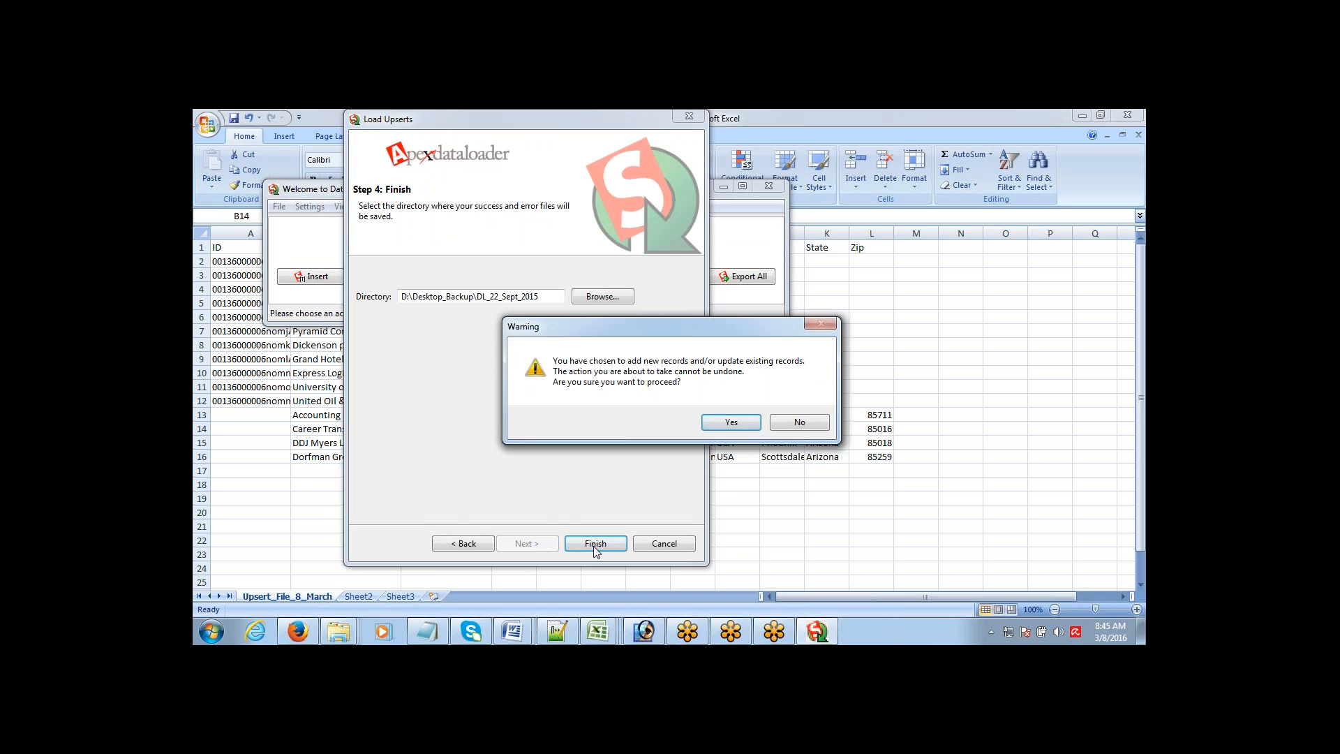
{"action": "left_click", "coordinate": [730, 423]}
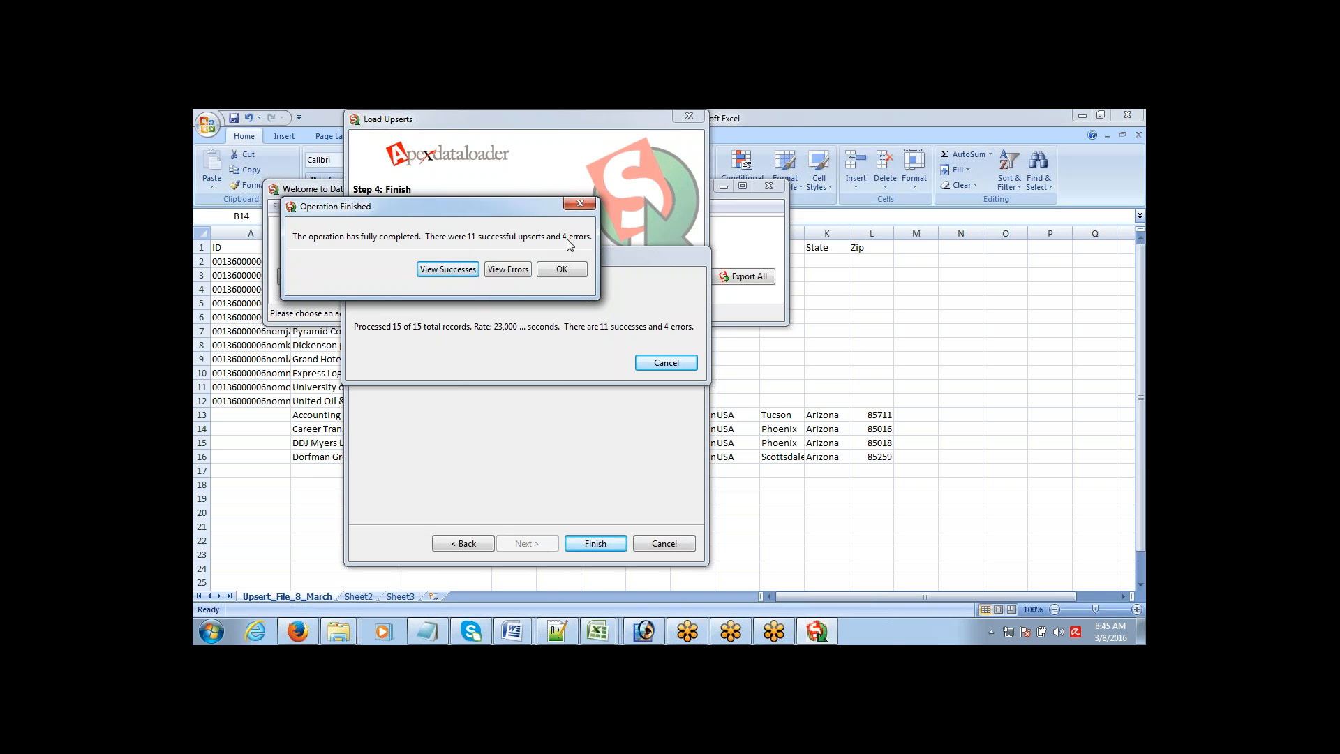
{"action": "left_click", "coordinate": [450, 268]}
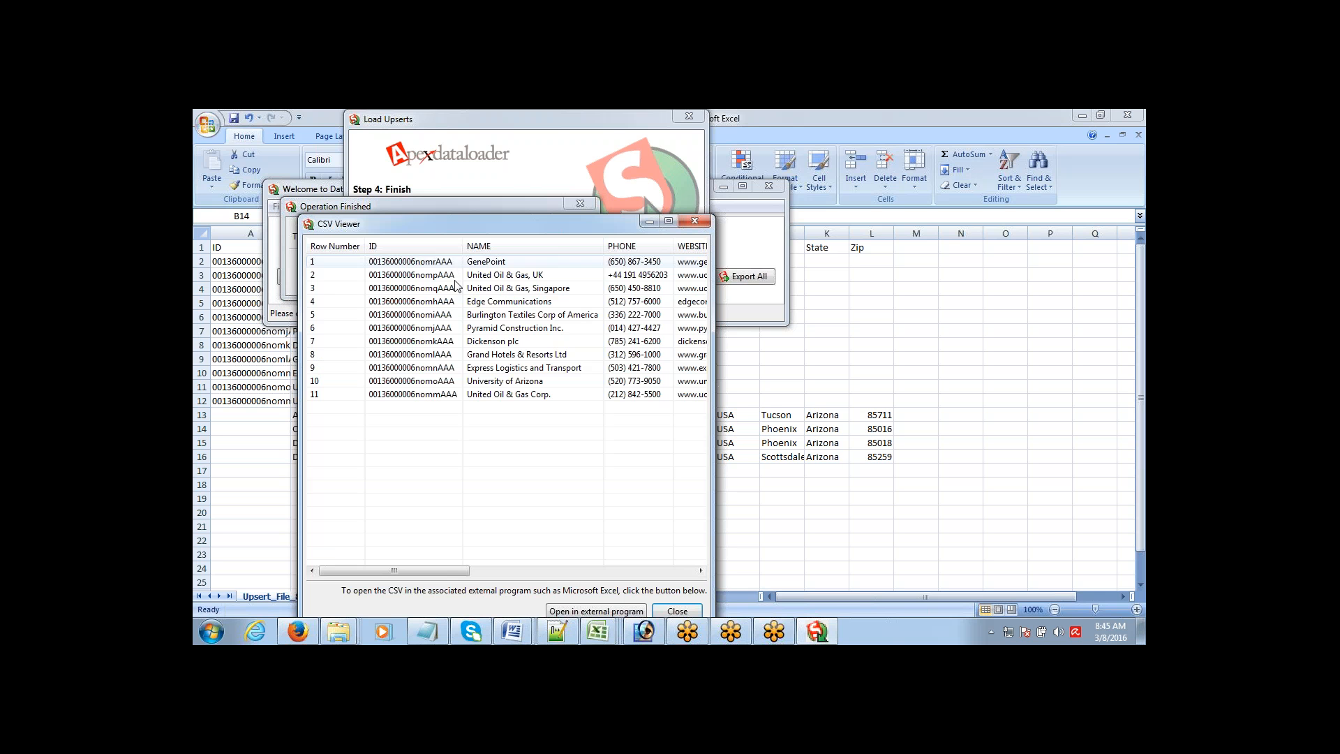
{"action": "left_click_drag", "start_coordinate": [421, 565], "coordinate": [472, 572]}
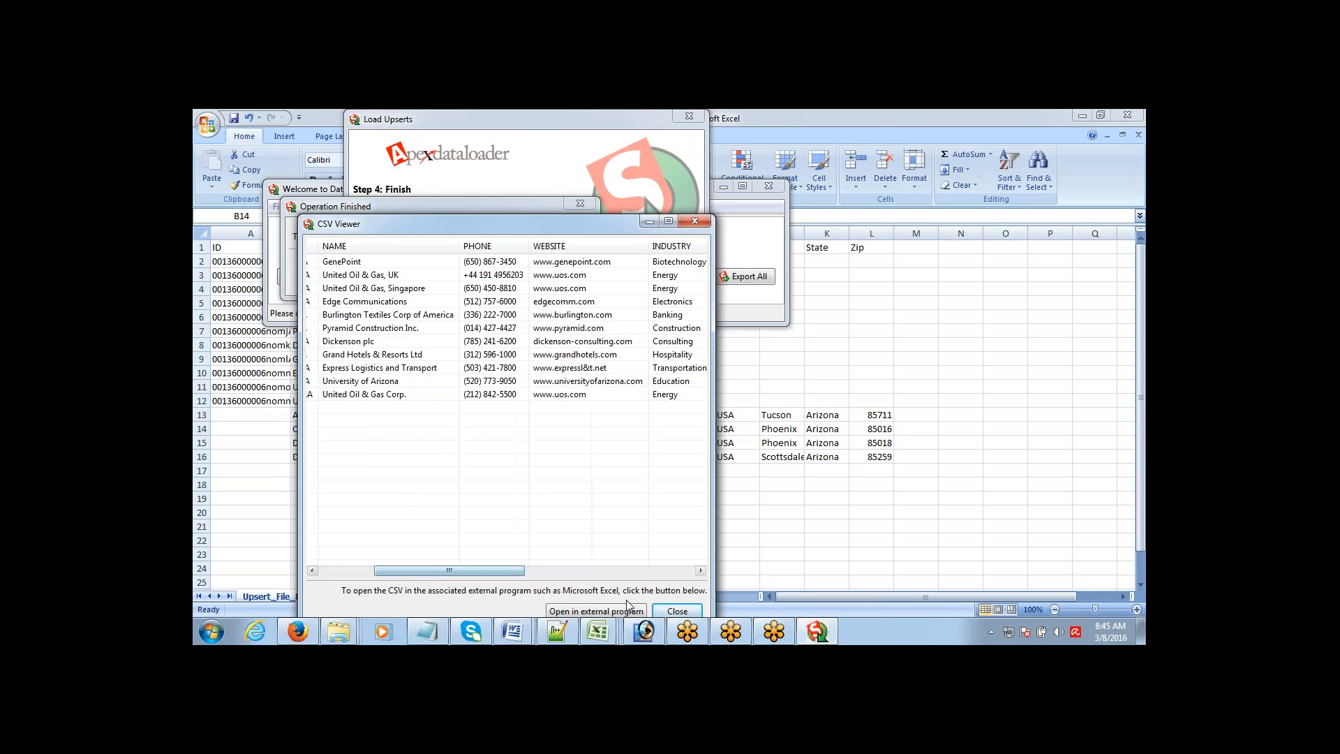
{"action": "left_click", "coordinate": [675, 611]}
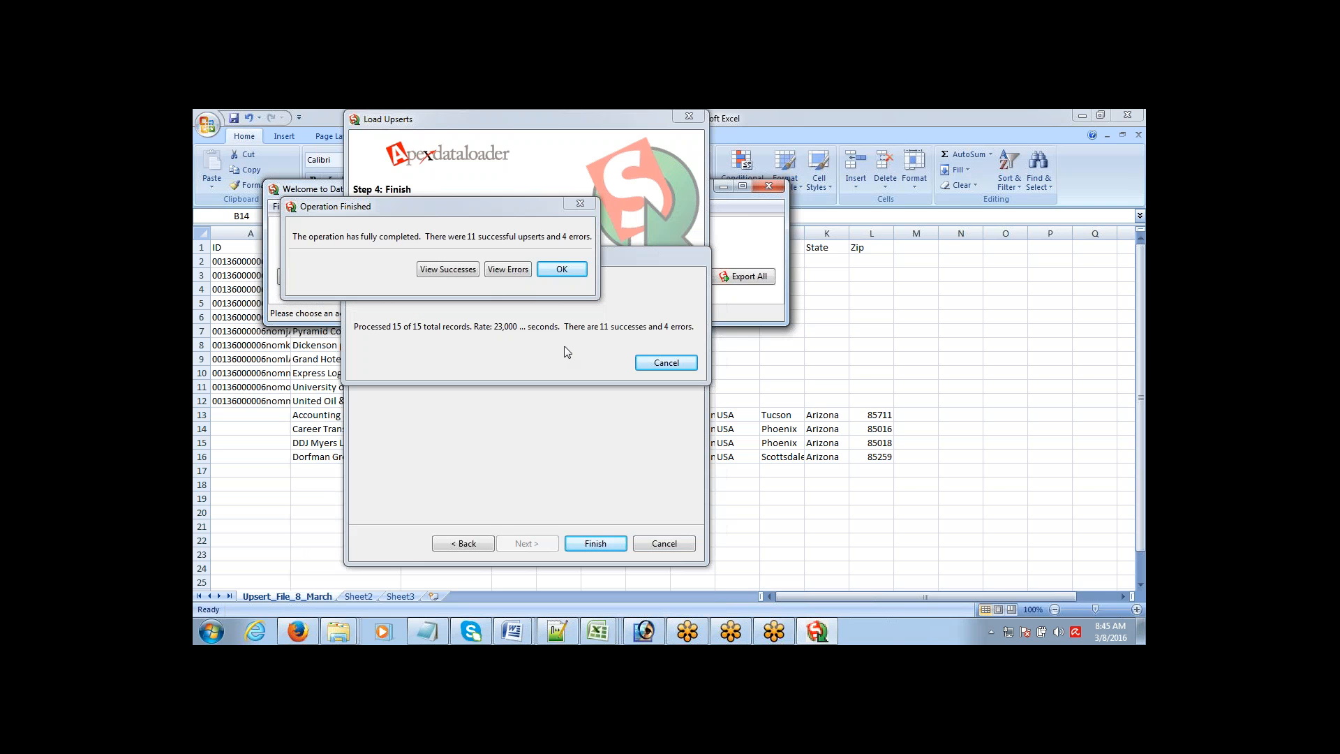
- Examine the failed upsert rows across to their error column, and close the results and the upsert wizard
{"action": "left_click", "coordinate": [512, 269]}
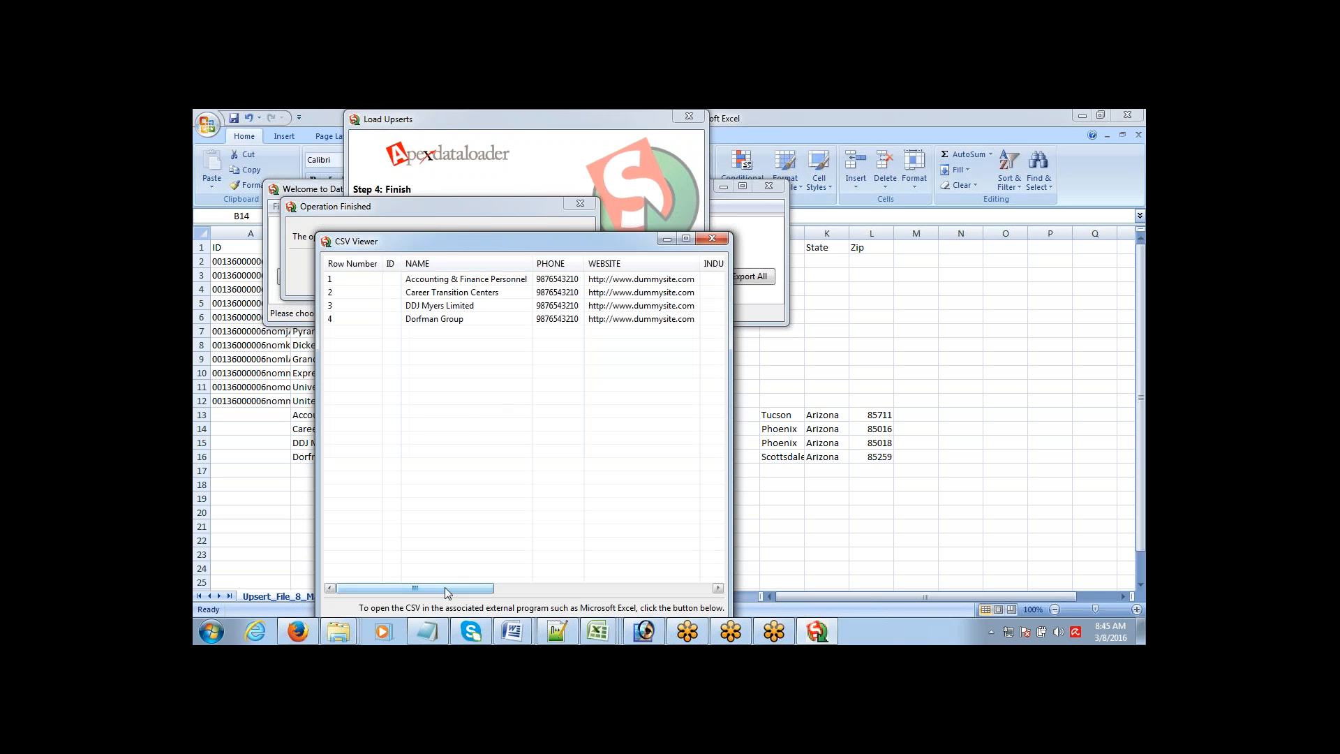
{"action": "left_click_drag", "start_coordinate": [446, 588], "coordinate": [589, 585]}
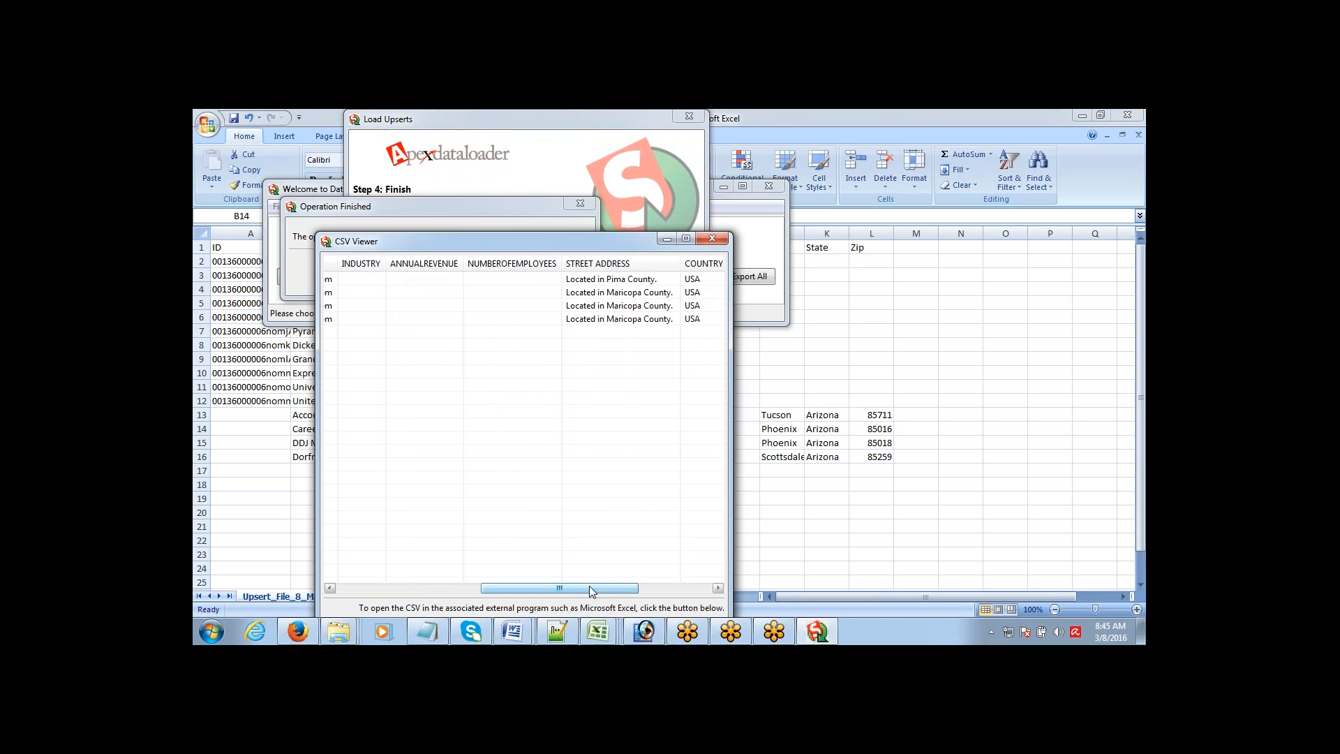
{"action": "left_click_drag", "start_coordinate": [585, 584], "coordinate": [651, 587]}
{"action": "left_click", "coordinate": [683, 280]}
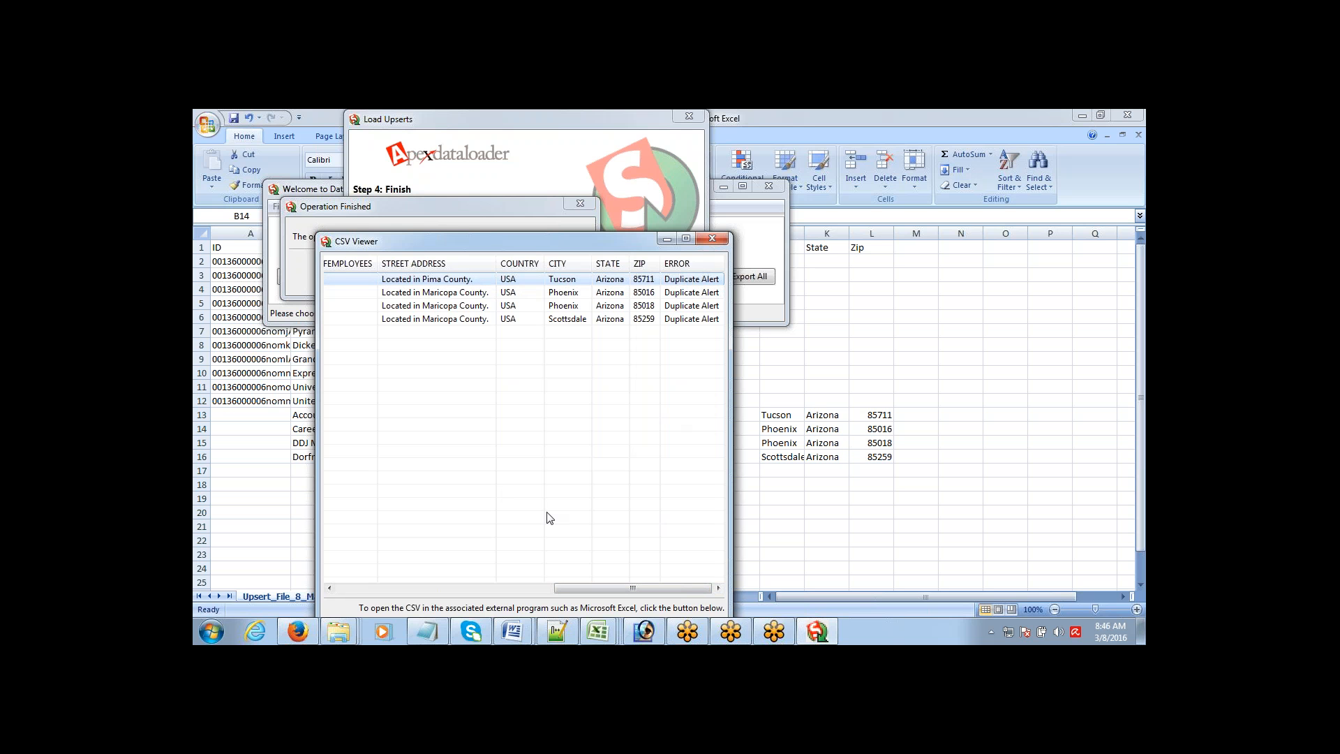
{"action": "left_click_drag", "start_coordinate": [623, 587], "coordinate": [399, 585]}
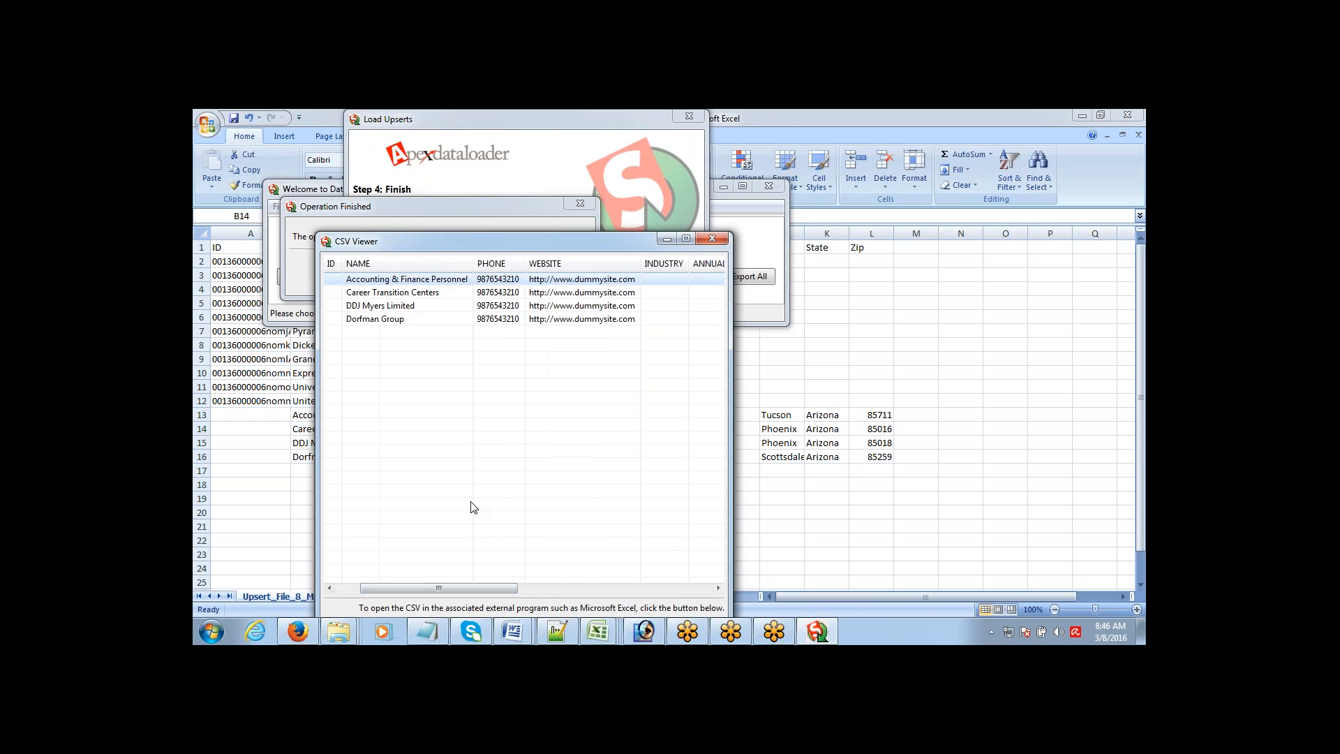
{"action": "left_click", "coordinate": [709, 243]}
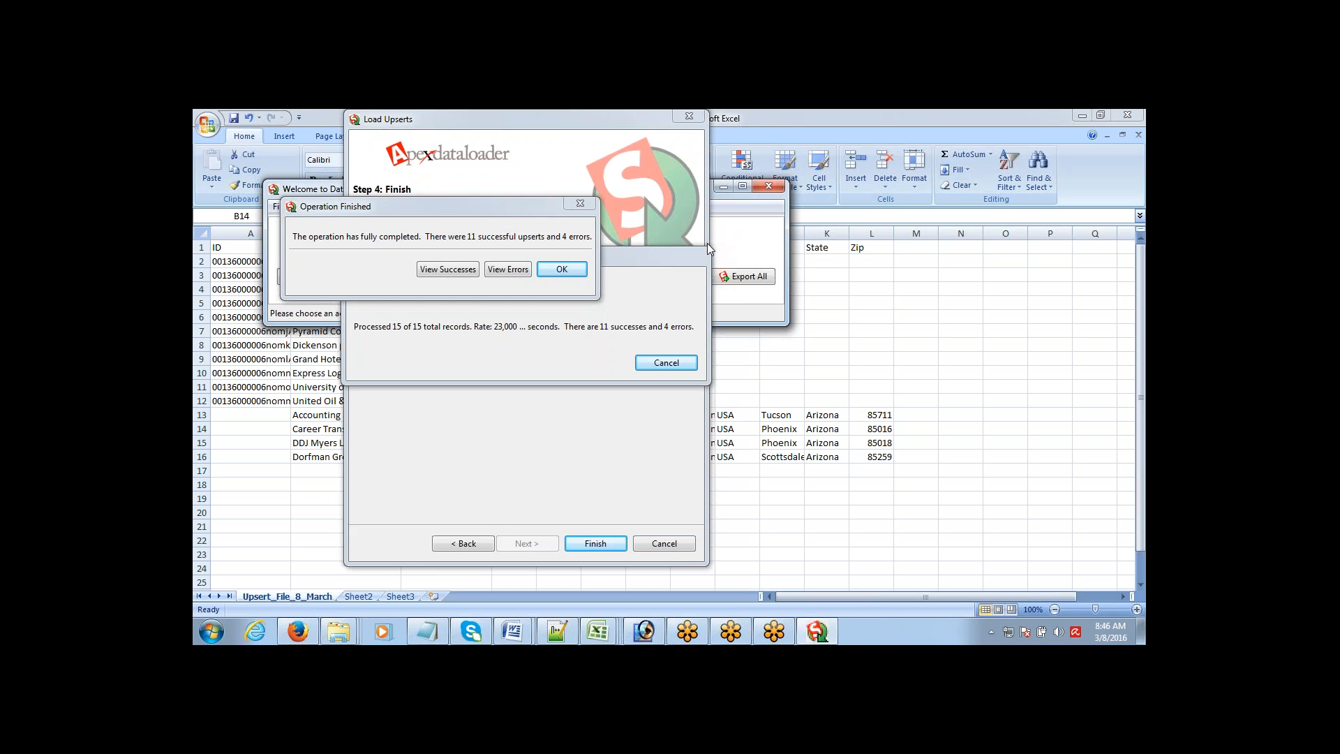
{"action": "left_click", "coordinate": [579, 205]}
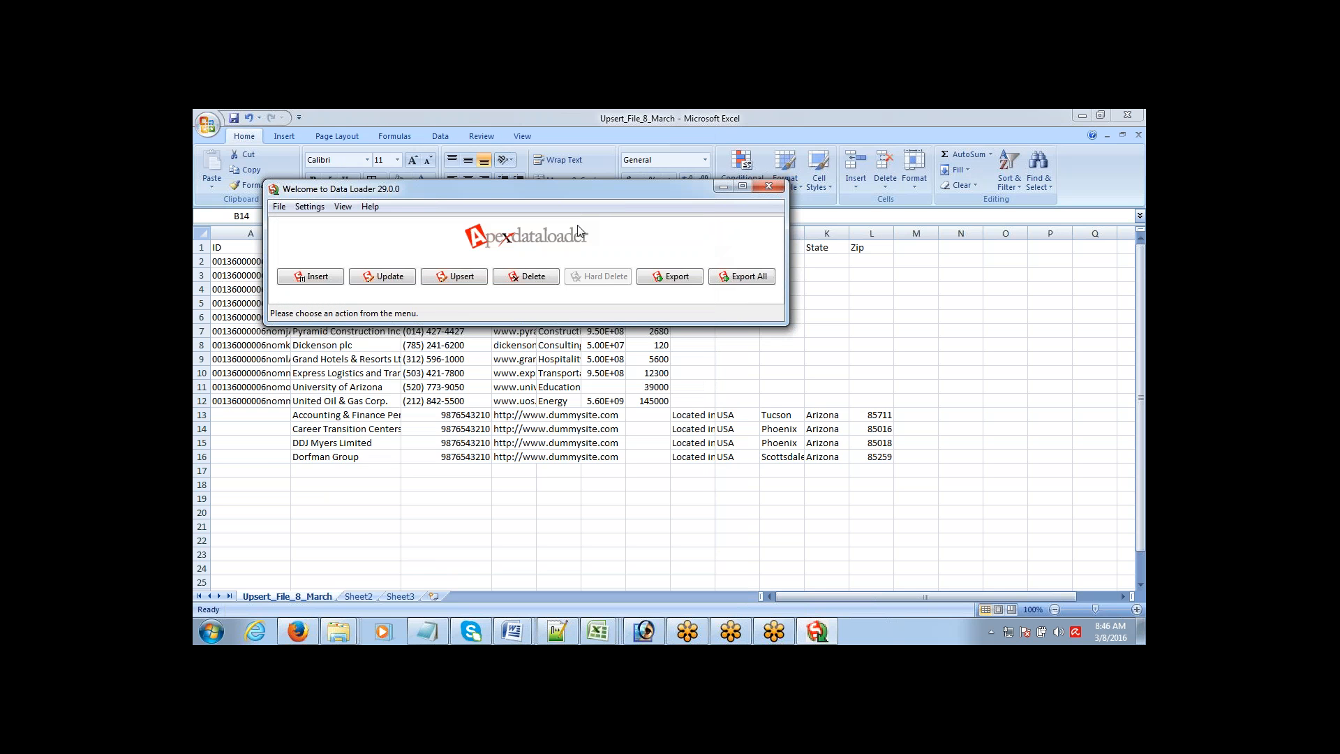
- Switch back to the Upsert_File_8_March worksheet in Excel
{"action": "left_click", "coordinate": [559, 395]}
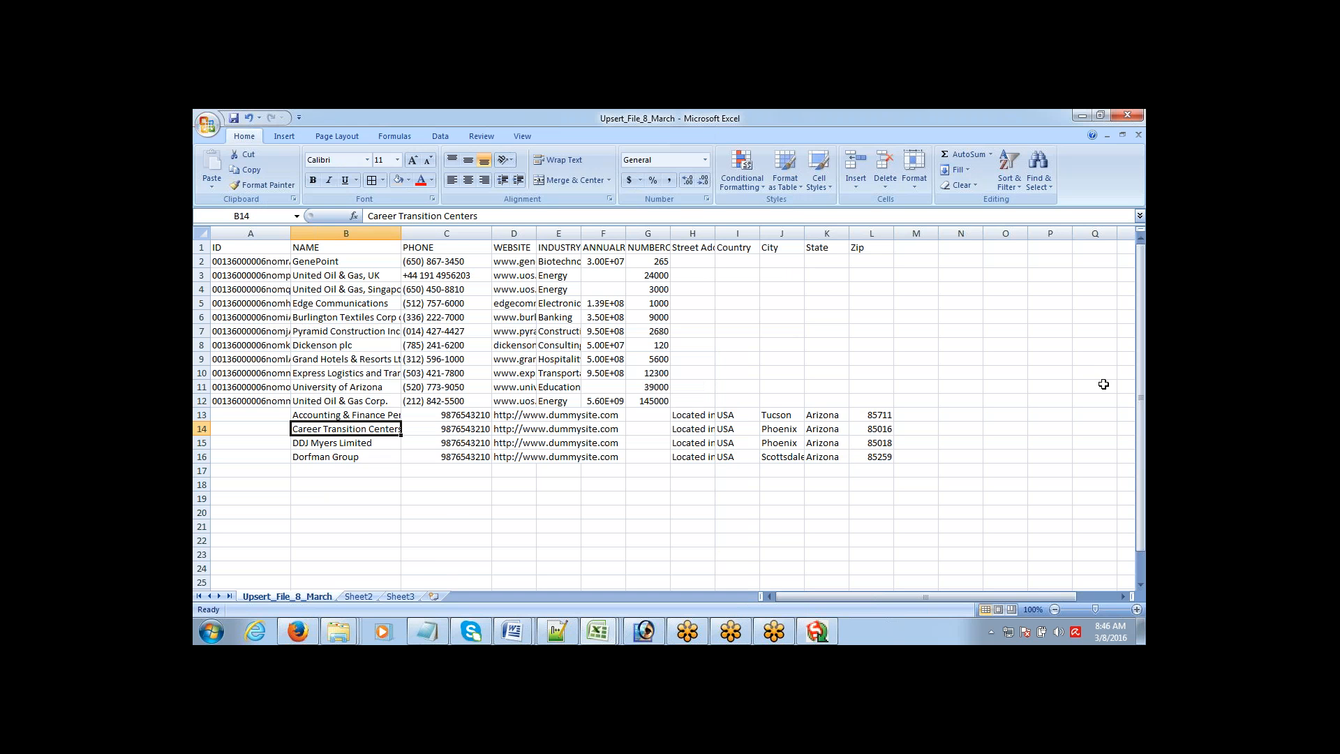
{"action": "left_click", "coordinate": [1132, 412]}
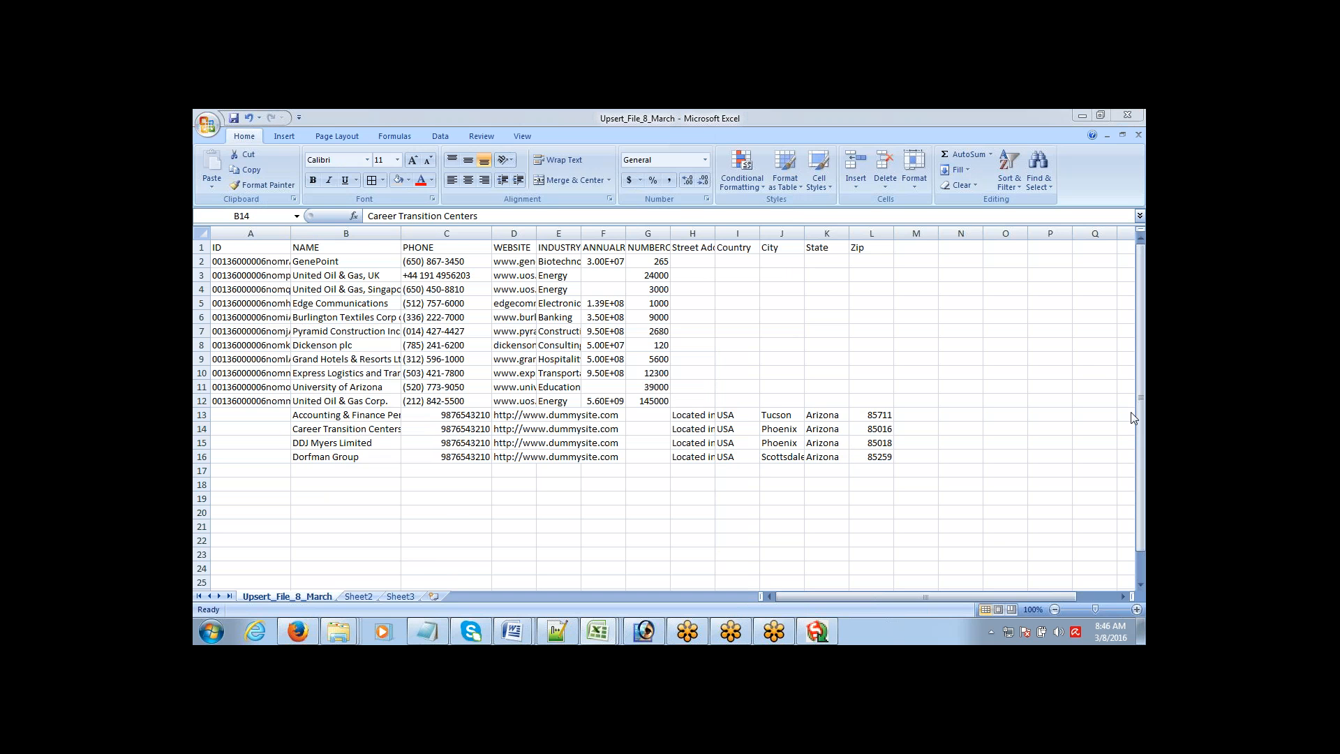
{"action": "left_click", "coordinate": [996, 554]}
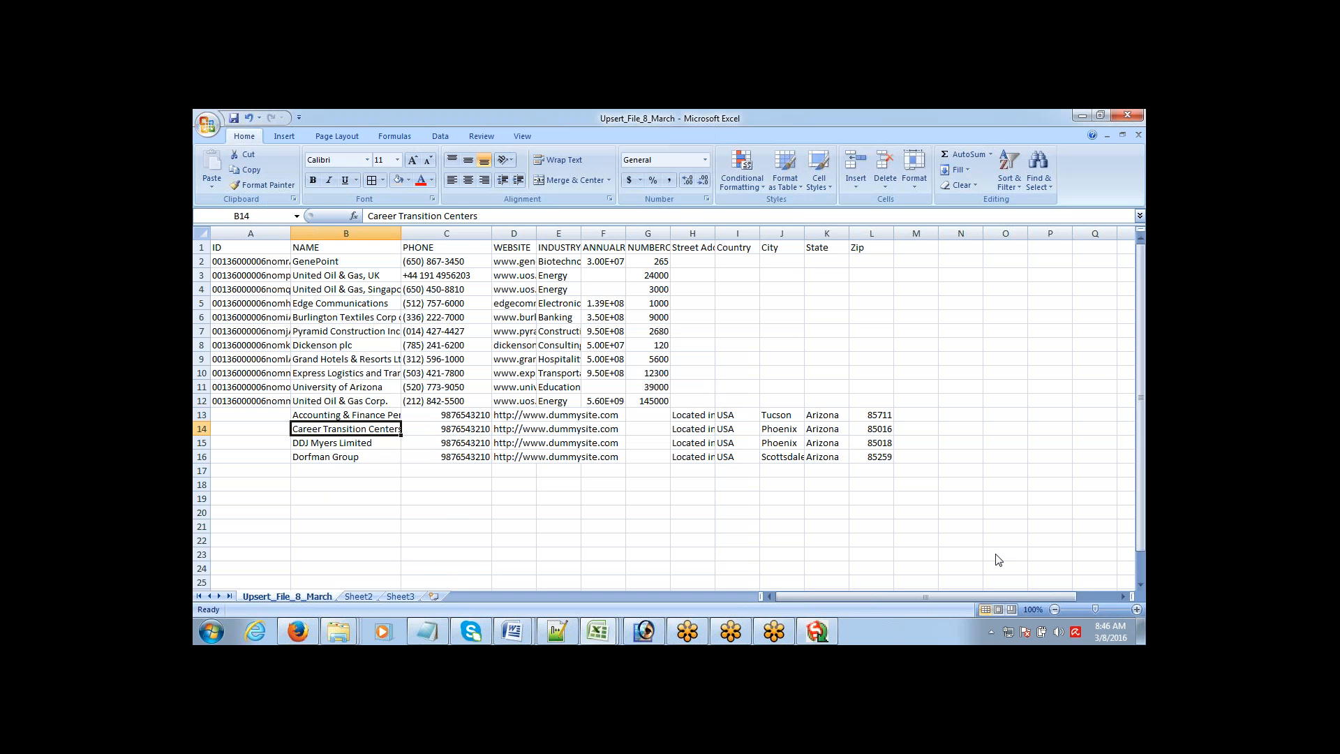